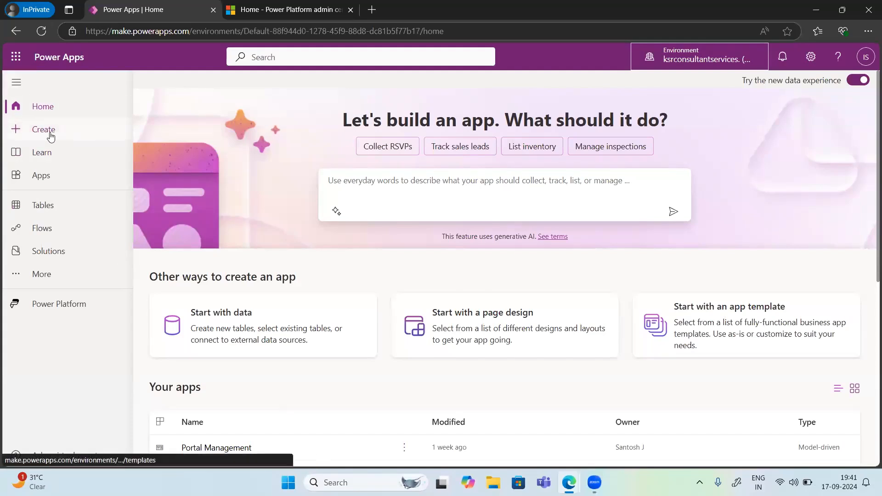
Step: Create a blank canvas app named "PP Batch Sept" in Tablet format and skip the welcome dialog
{"action": "left_click", "coordinate": [51, 136]}
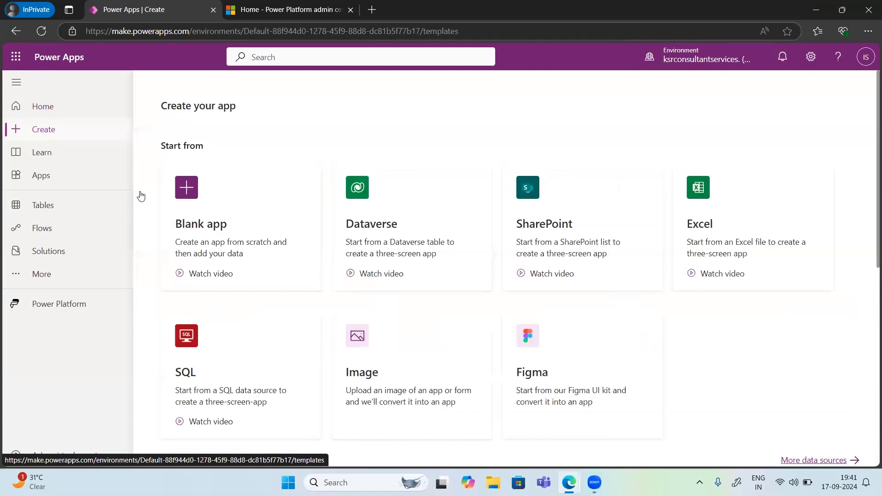
{"action": "left_click", "coordinate": [206, 185]}
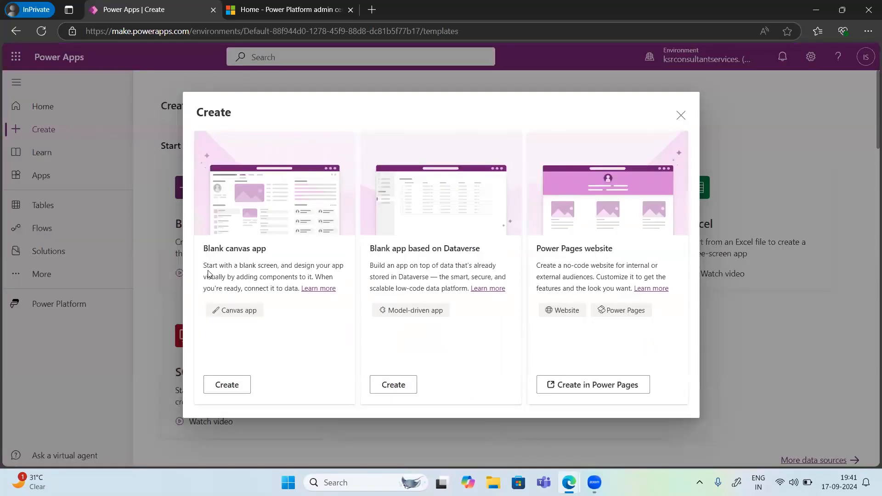
{"action": "left_click", "coordinate": [221, 387]}
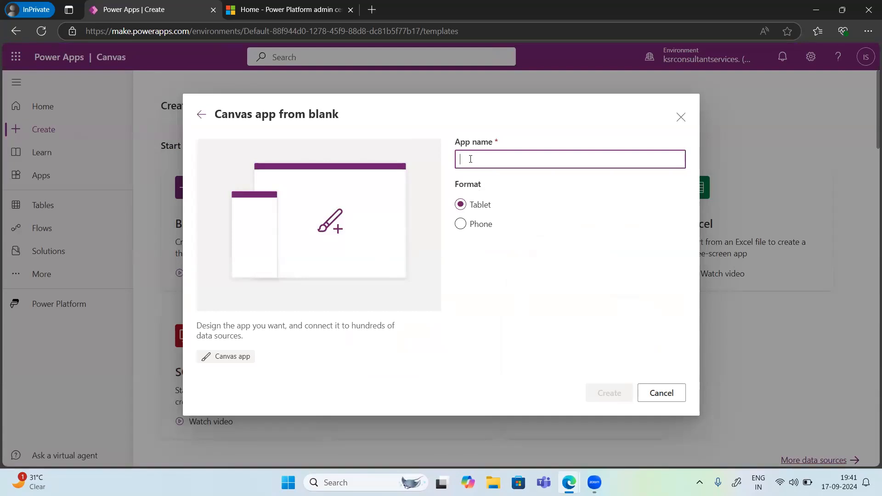
{"action": "type", "text": "PP"}
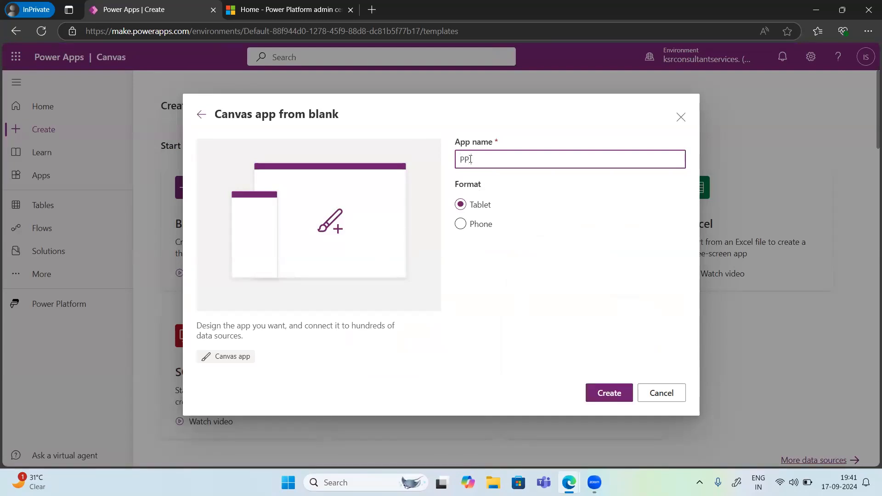
{"action": "type", "text": " Batch"}
{"action": "key", "text": "BackSpace"}
{"action": "key", "text": "BackSpace"}
{"action": "key", "text": "BackSpace"}
{"action": "type", "text": "Sept"}
{"action": "left_click", "coordinate": [607, 393]}
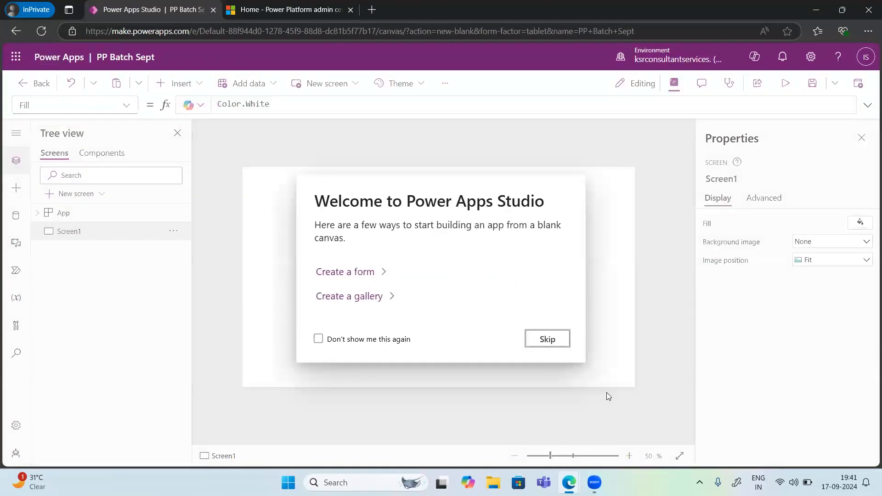
{"action": "left_click", "coordinate": [547, 339]}
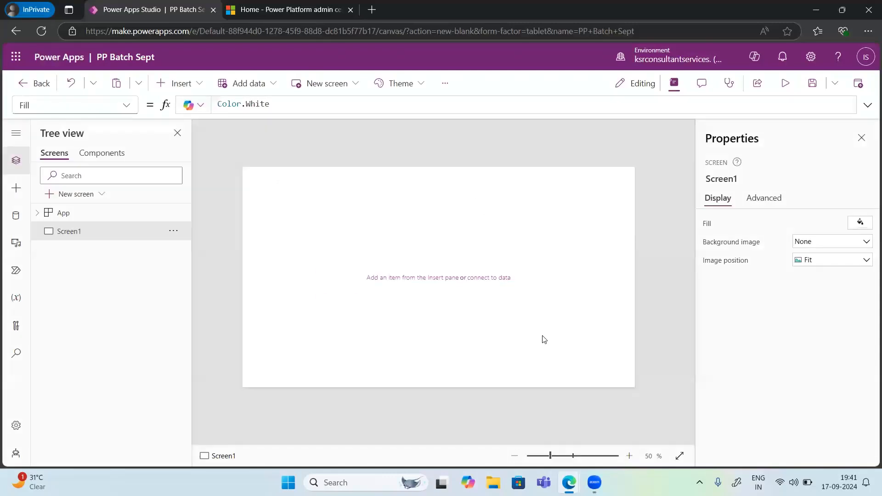
Step: Add the PP Batch Sept studio browser tab to a new tab group and duplicate the tab
{"action": "right_click", "coordinate": [130, 9]}
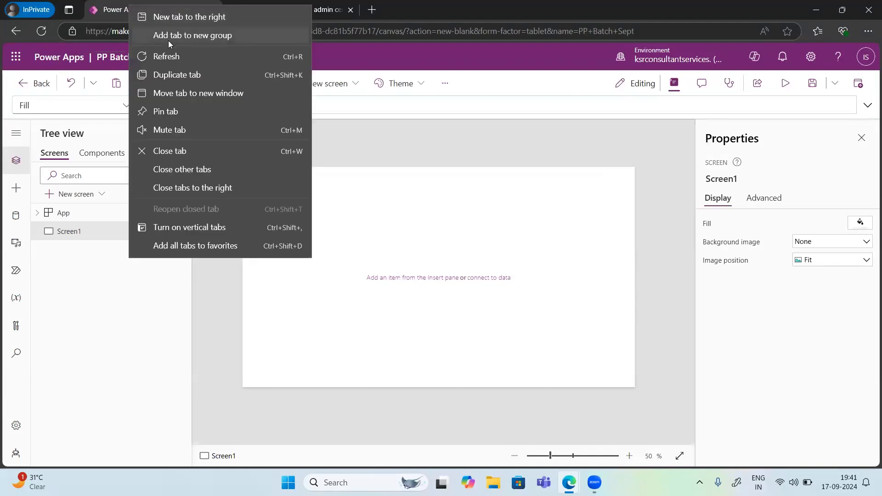
{"action": "left_click", "coordinate": [168, 40]}
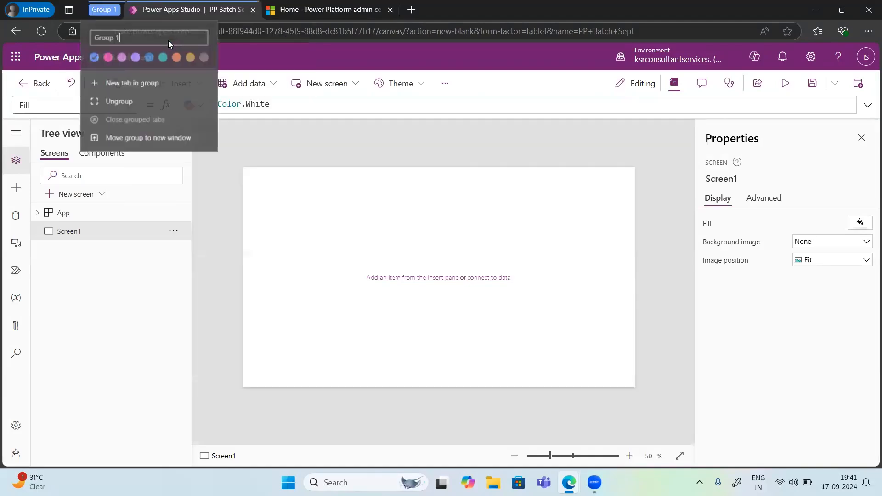
{"action": "left_click", "coordinate": [162, 11]}
{"action": "right_click", "coordinate": [161, 11]}
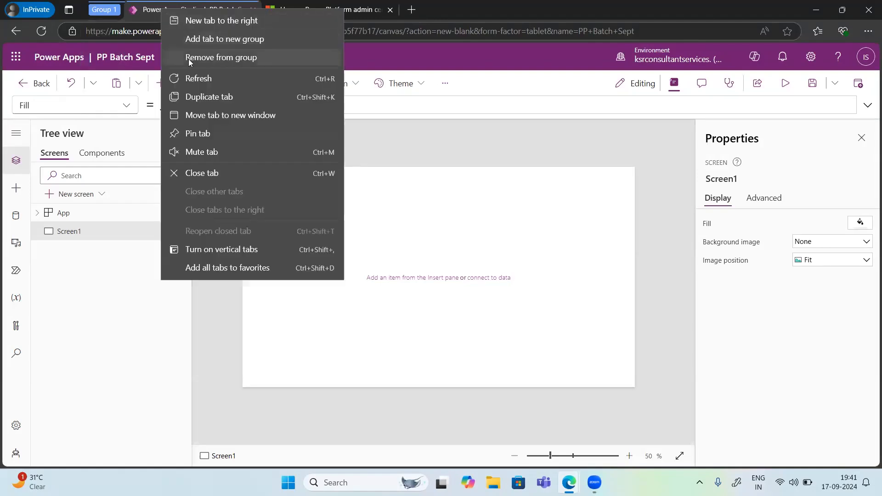
{"action": "left_click", "coordinate": [212, 97]}
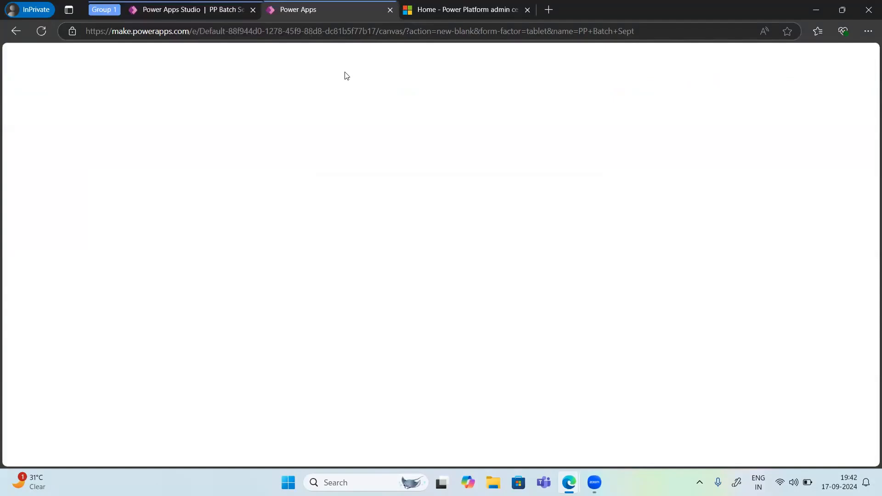
Step: Return to the original PP Batch Sept studio tab and leave the app without saving the changes
{"action": "left_click", "coordinate": [158, 12]}
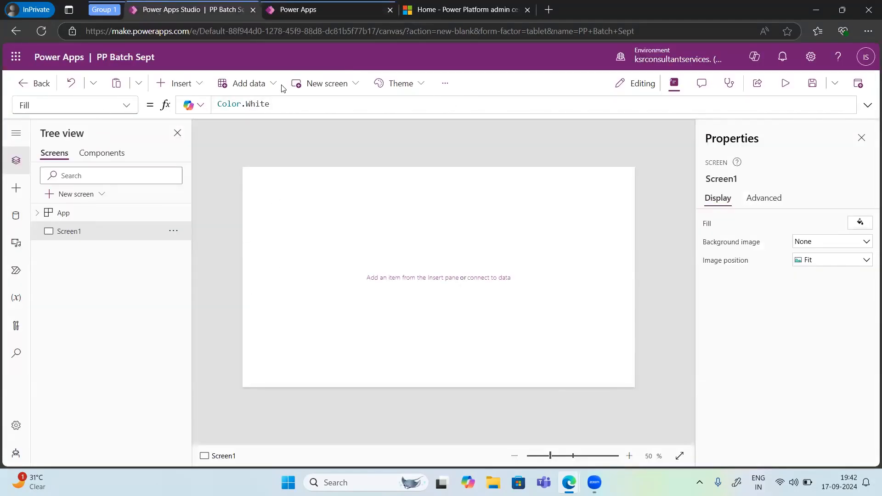
{"action": "left_click", "coordinate": [300, 11]}
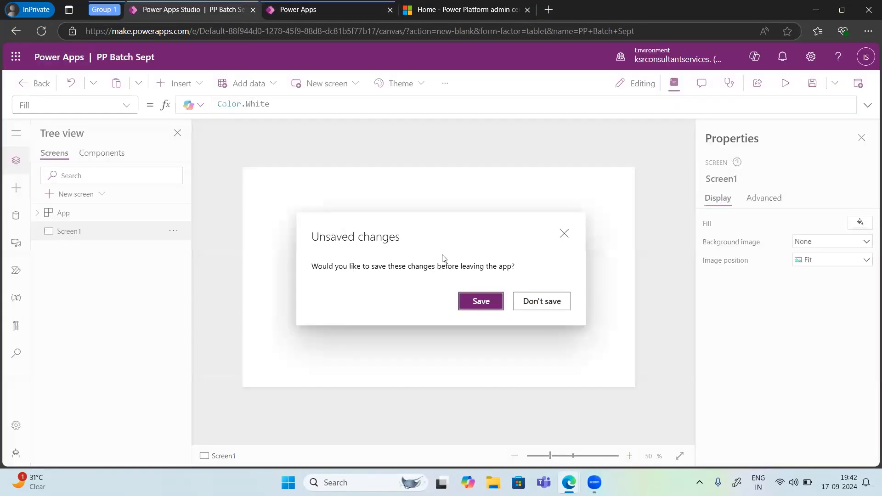
{"action": "left_click", "coordinate": [565, 306]}
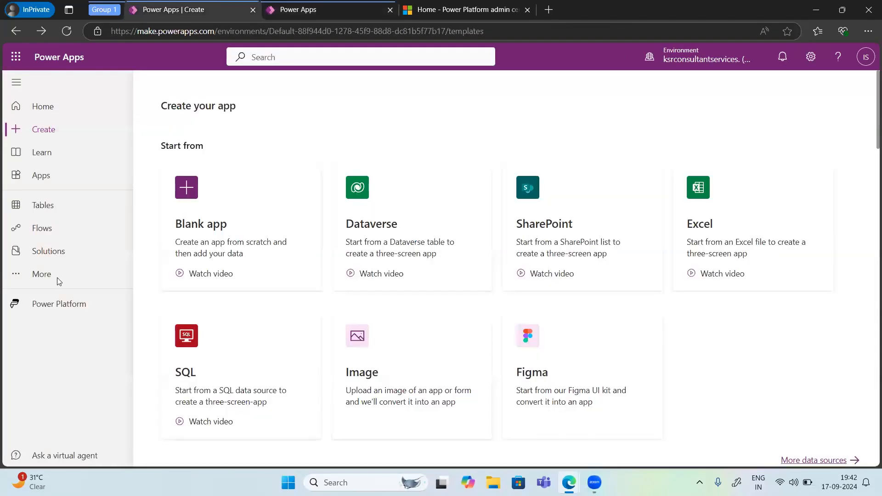
{"action": "left_click", "coordinate": [216, 227]}
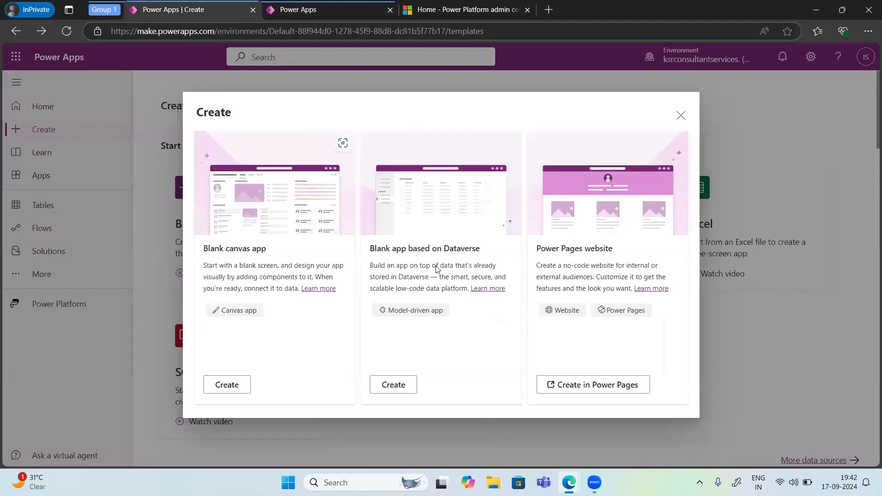
{"action": "left_click", "coordinate": [227, 386]}
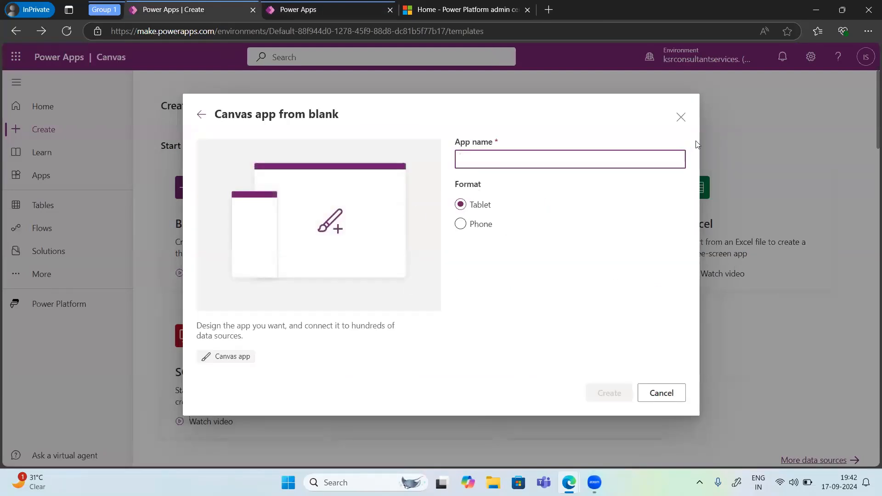
{"action": "left_click", "coordinate": [682, 117]}
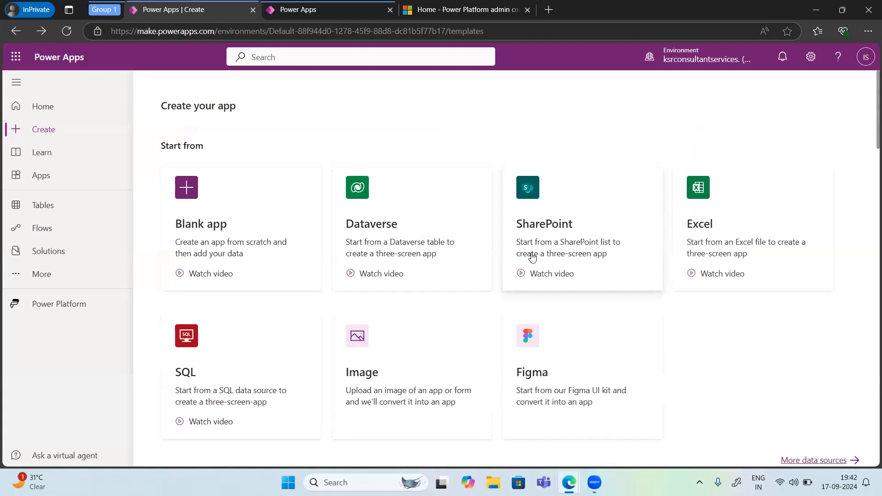
Step: Start an app from SharePoint, create a direct cloud connection with the signed-in account, and open the first recent site's list selection
{"action": "left_click", "coordinate": [596, 241]}
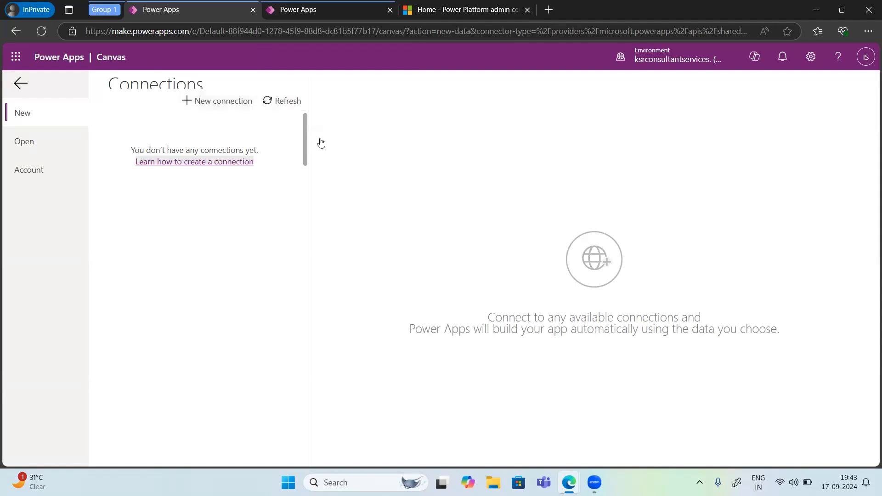
{"action": "left_click", "coordinate": [227, 106]}
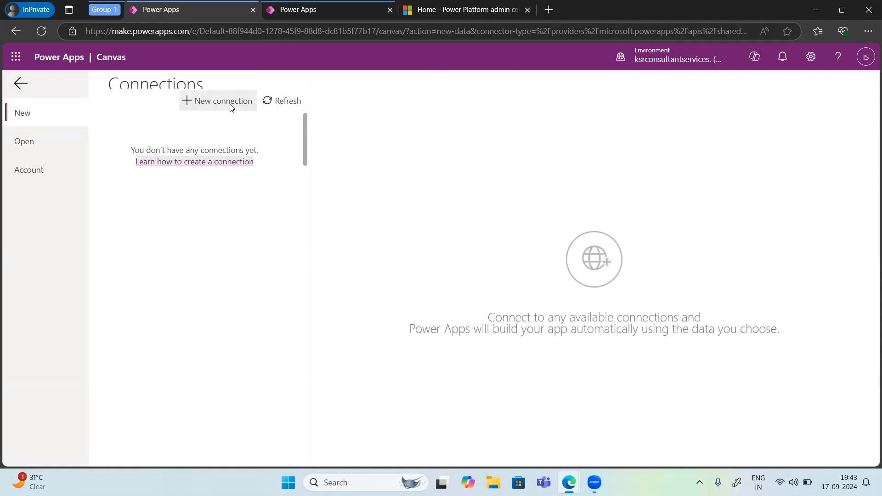
{"action": "scroll", "coordinate": [181, 314], "scroll_direction": "down", "scroll_amount": 10}
{"action": "scroll", "coordinate": [111, 128], "scroll_direction": "down", "scroll_amount": 3}
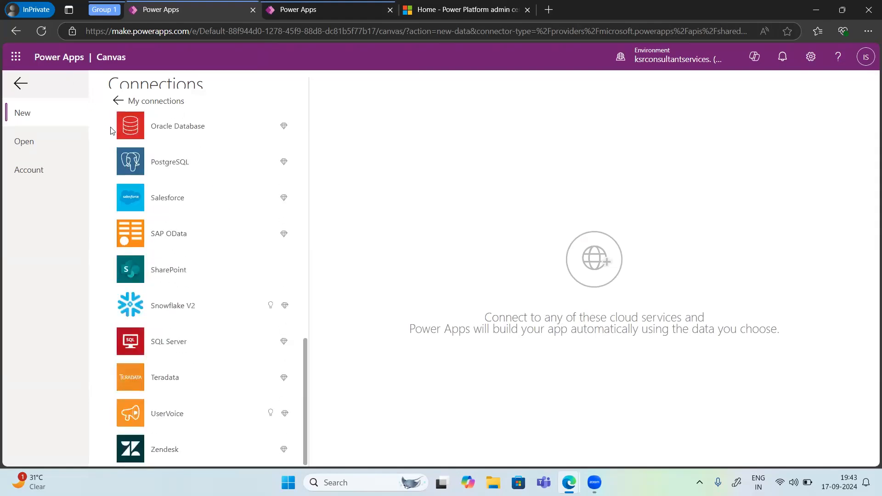
{"action": "left_click", "coordinate": [164, 276]}
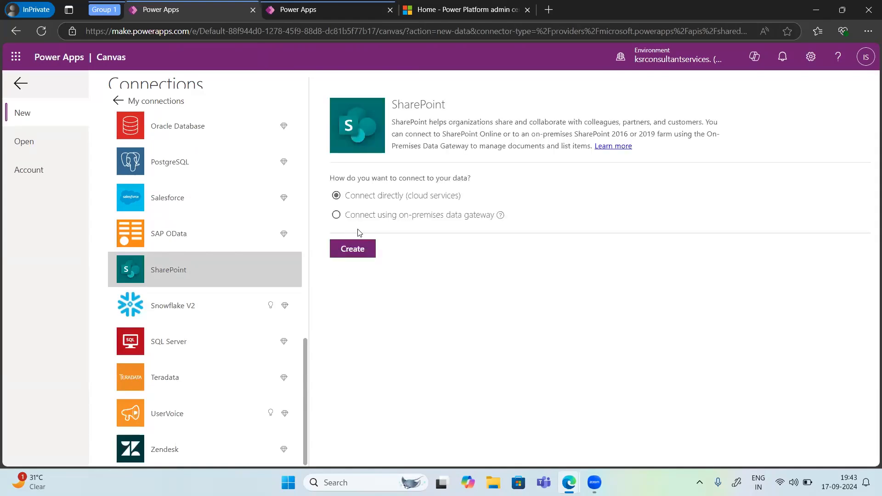
{"action": "left_click", "coordinate": [359, 254]}
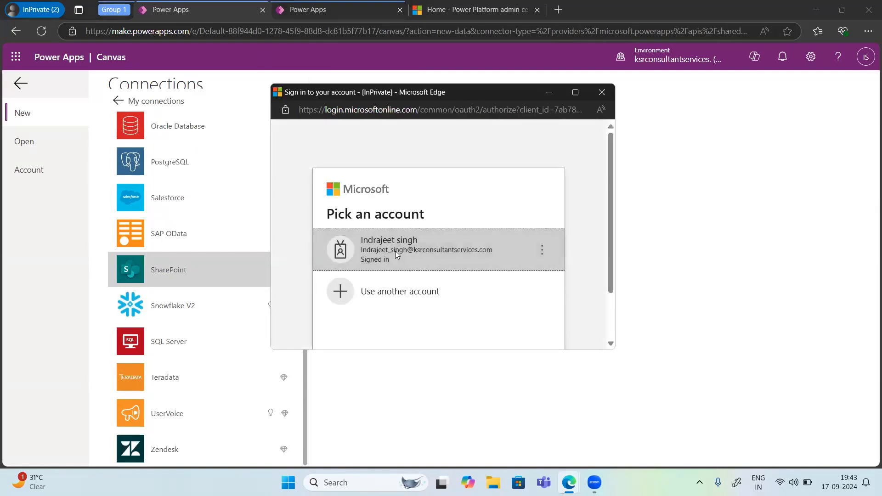
{"action": "left_click", "coordinate": [396, 253]}
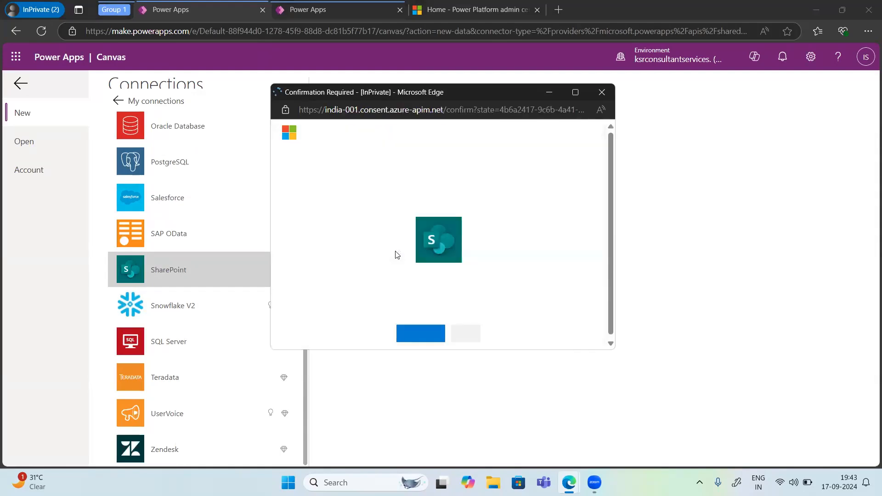
{"action": "left_click", "coordinate": [421, 325]}
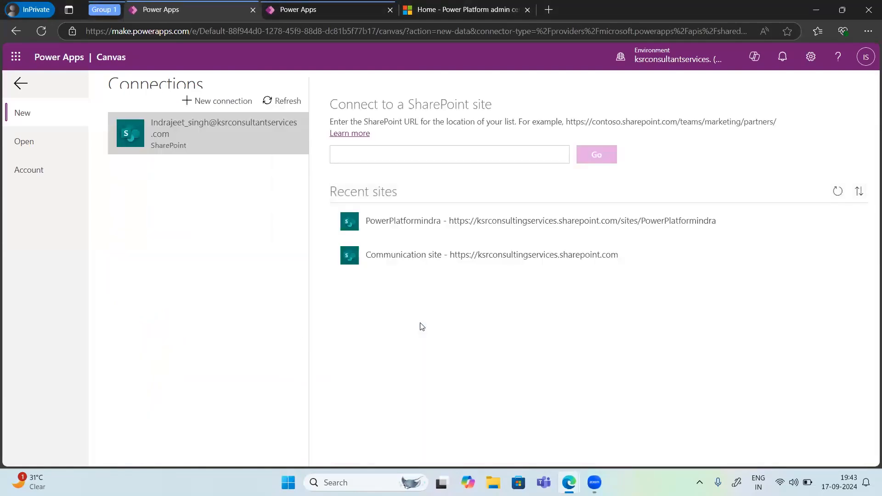
{"action": "left_click", "coordinate": [438, 230]}
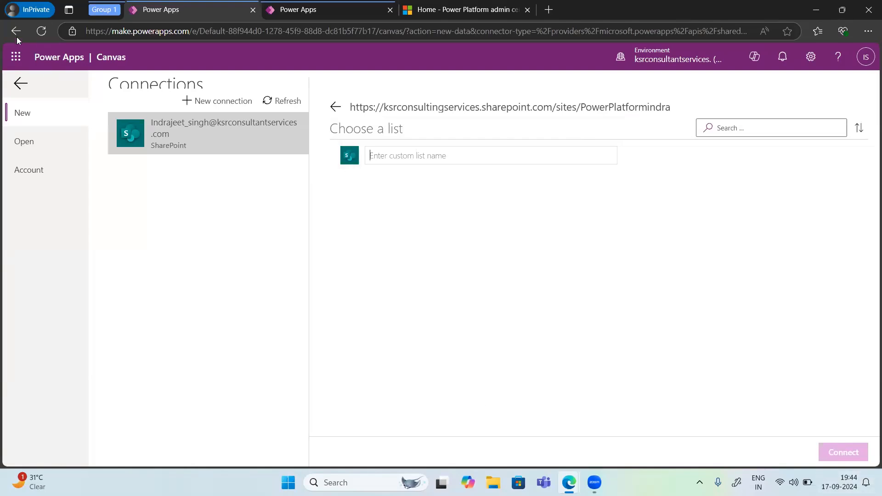
Step: Go back and start an app from Excel, opening the first recent site through the existing SharePoint connection
{"action": "left_click", "coordinate": [18, 87]}
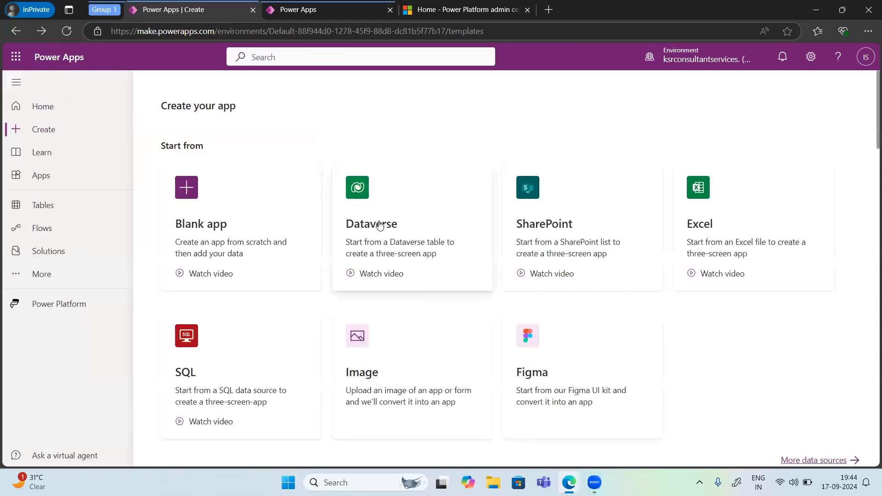
{"action": "scroll", "coordinate": [417, 305], "scroll_direction": "down", "scroll_amount": 1}
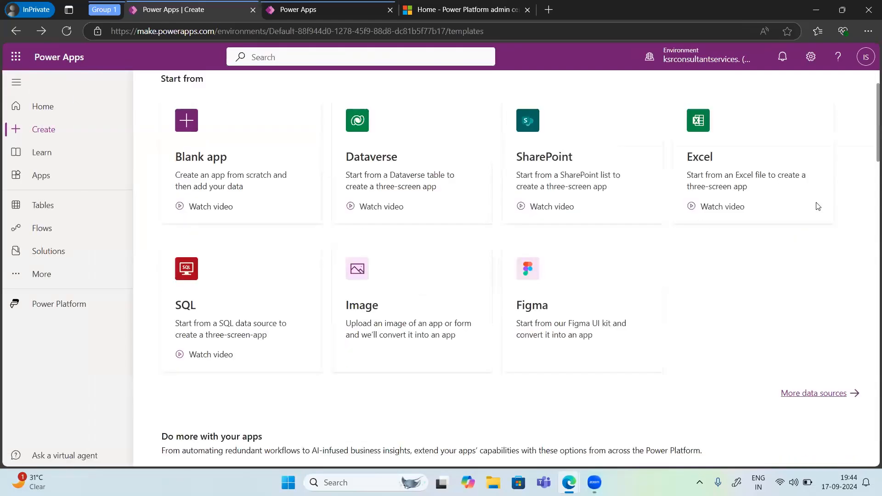
{"action": "left_click", "coordinate": [703, 189]}
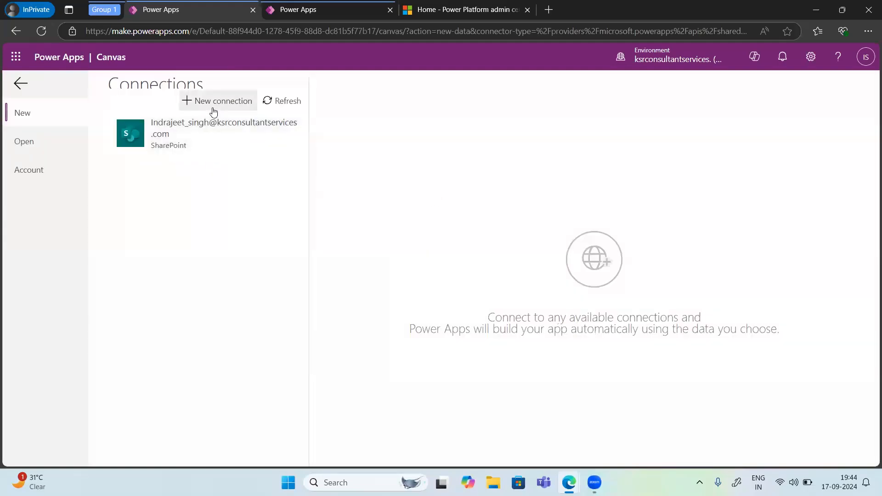
{"action": "left_click", "coordinate": [201, 133]}
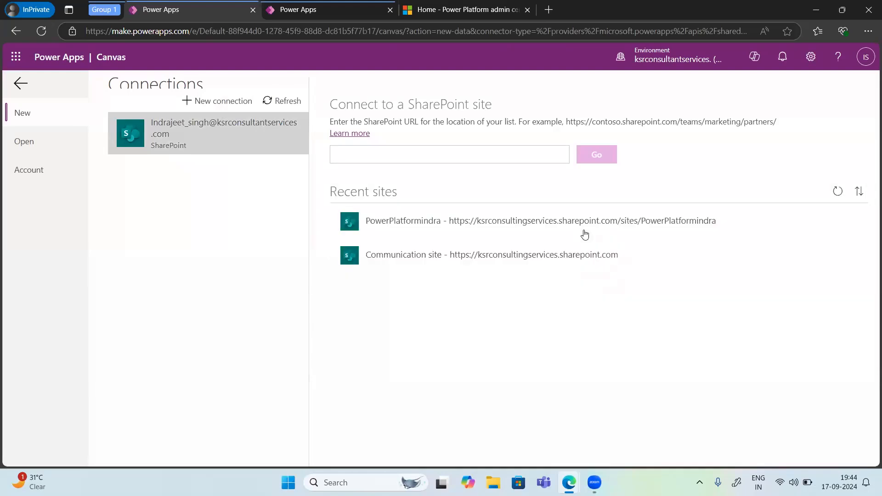
{"action": "left_click", "coordinate": [409, 232]}
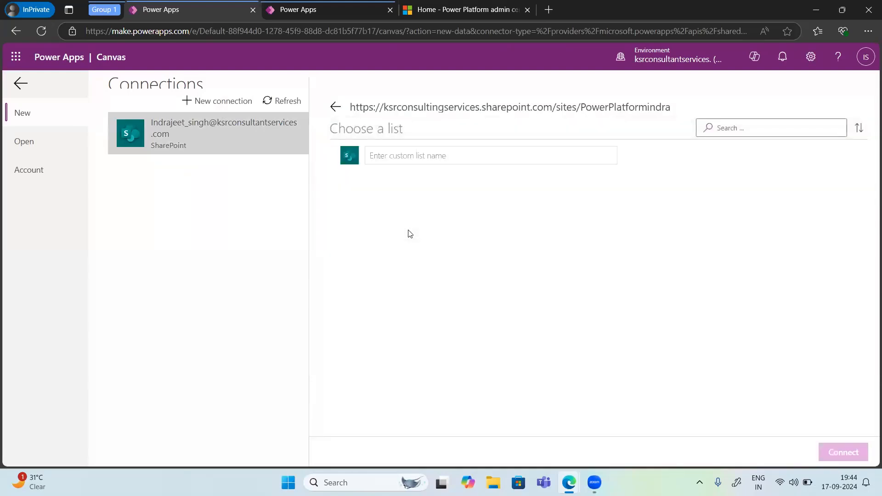
Step: Look through the connectors available for a new connection
{"action": "left_click", "coordinate": [221, 102]}
{"action": "scroll", "coordinate": [176, 390], "scroll_direction": "down", "scroll_amount": 10}
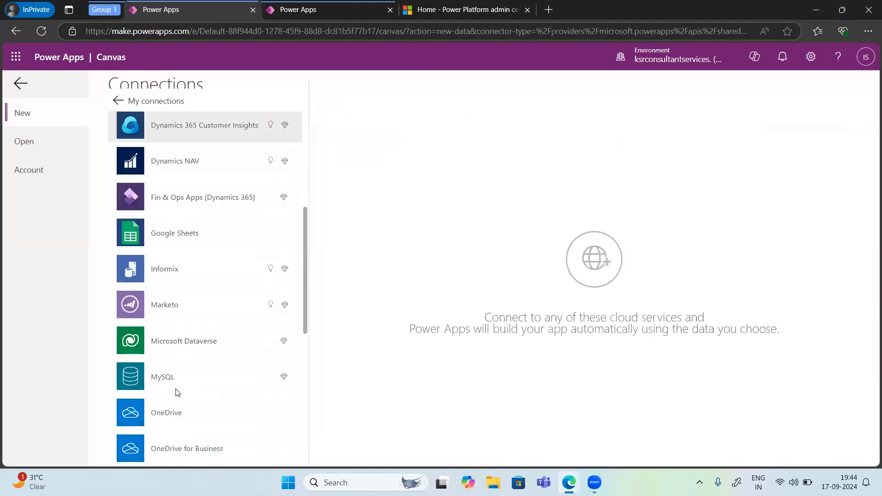
{"action": "scroll", "coordinate": [177, 392], "scroll_direction": "down", "scroll_amount": 4}
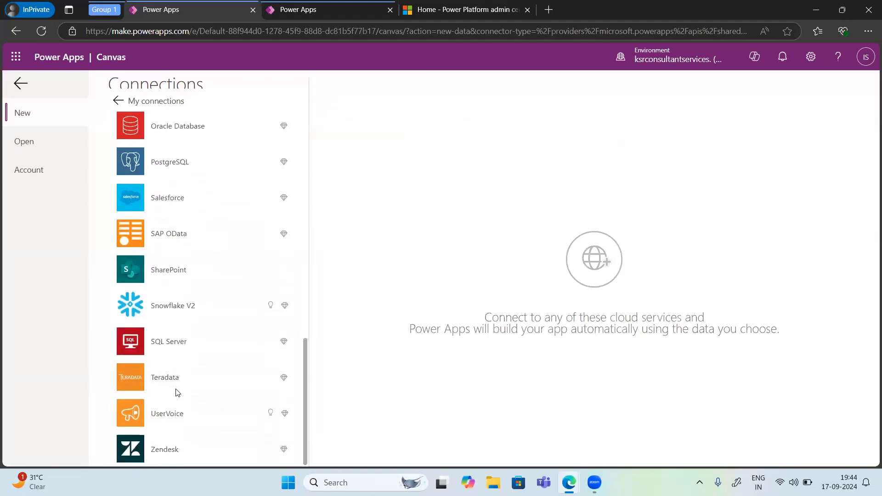
{"action": "scroll", "coordinate": [177, 392], "scroll_direction": "up", "scroll_amount": 13}
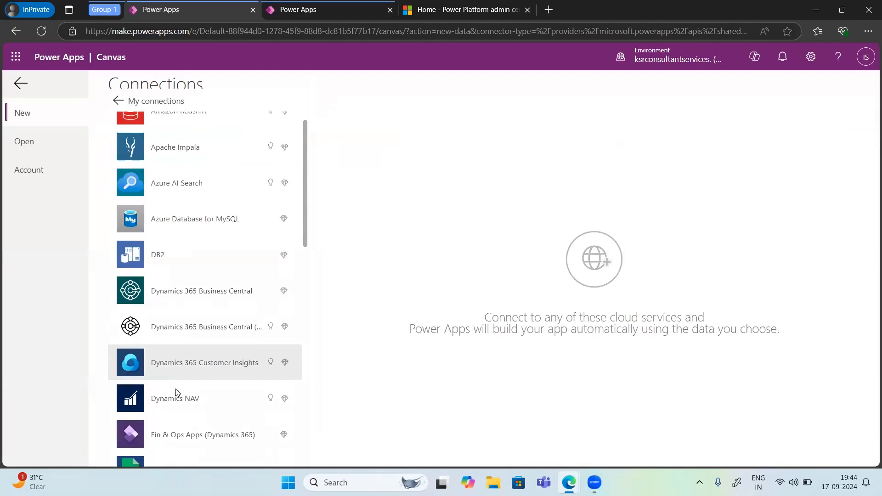
{"action": "scroll", "coordinate": [177, 392], "scroll_direction": "down", "scroll_amount": 7}
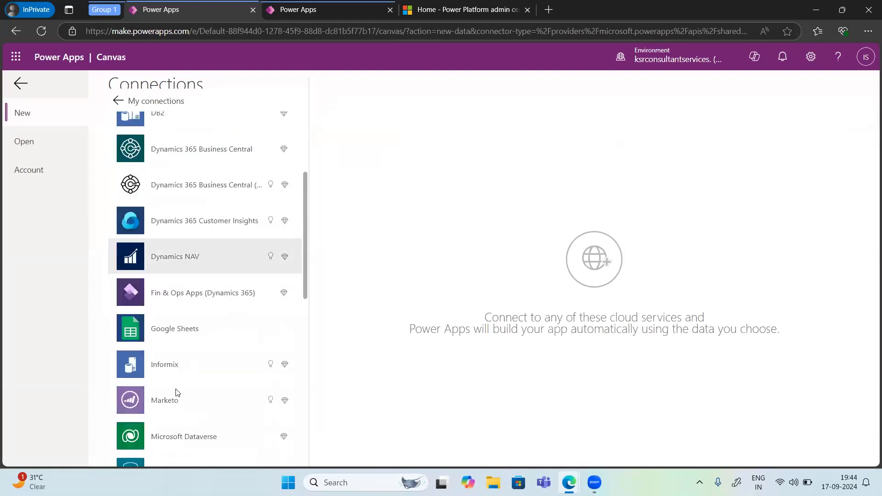
{"action": "scroll", "coordinate": [178, 392], "scroll_direction": "down", "scroll_amount": 2}
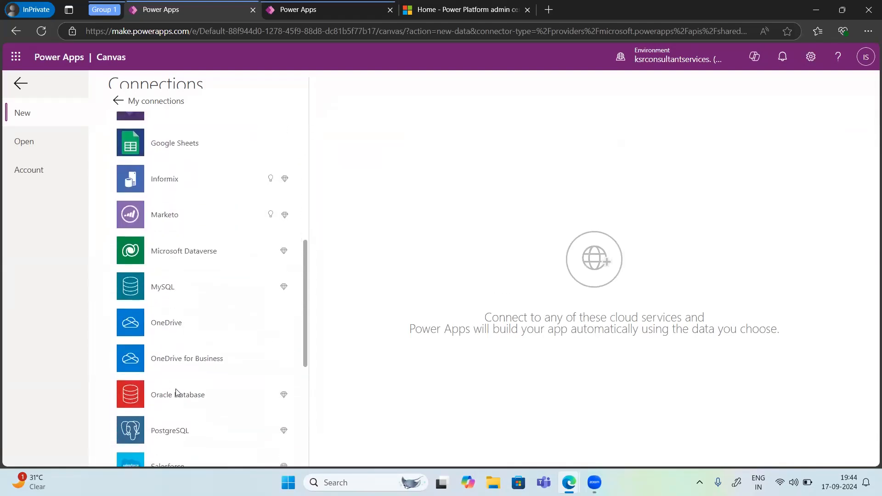
{"action": "scroll", "coordinate": [177, 392], "scroll_direction": "down", "scroll_amount": 5}
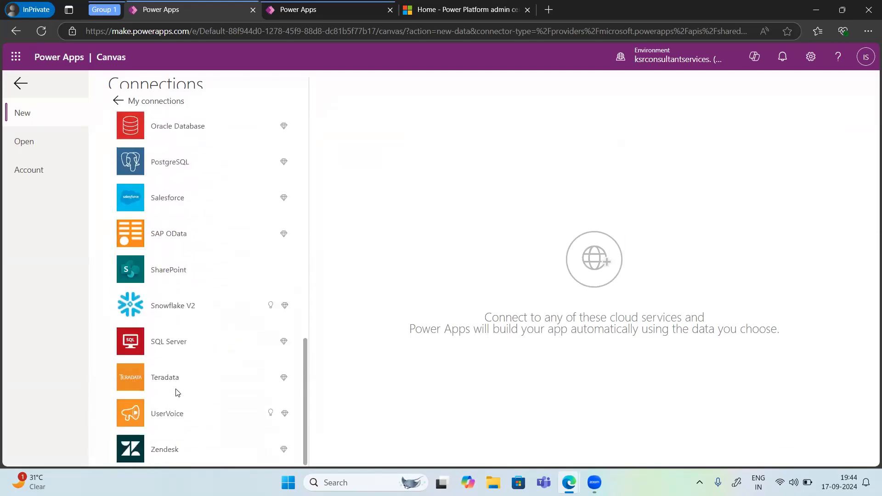
Step: Start a new phone-layout app from SharePoint, view the PowerPlatformindra site's list selection, and return to the Create your app page
{"action": "scroll", "coordinate": [178, 392], "scroll_direction": "up", "scroll_amount": 14}
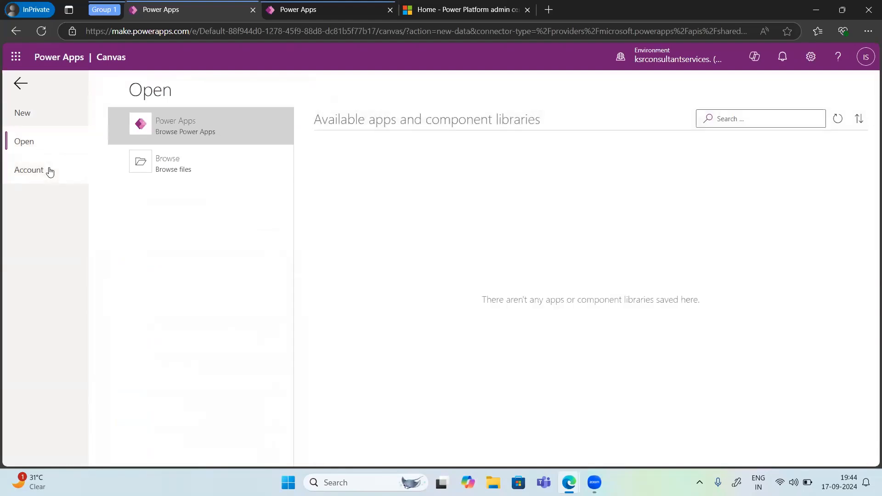
{"action": "left_click", "coordinate": [36, 121]}
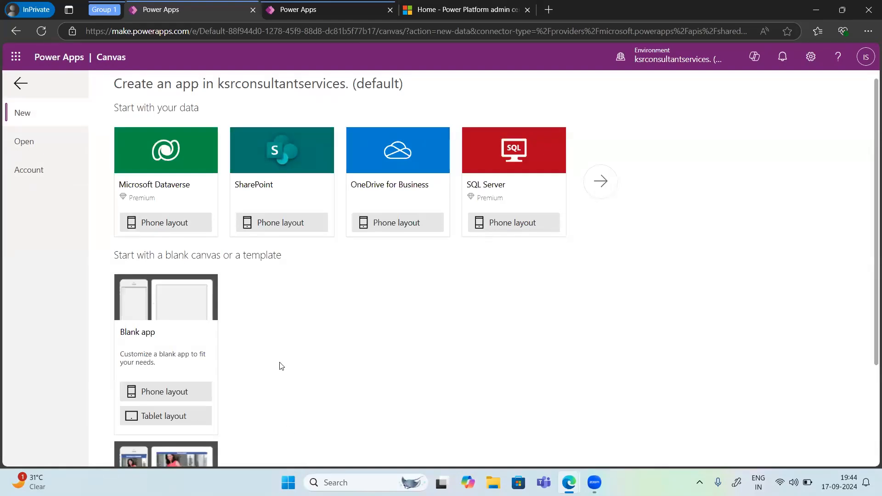
{"action": "scroll", "coordinate": [282, 366], "scroll_direction": "down", "scroll_amount": 1}
{"action": "scroll", "coordinate": [281, 366], "scroll_direction": "up", "scroll_amount": 1}
{"action": "left_click", "coordinate": [281, 223]}
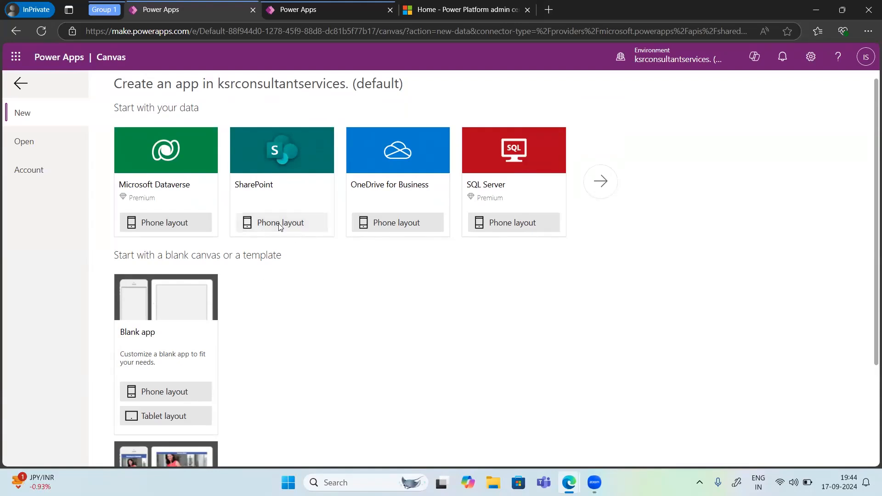
{"action": "left_click", "coordinate": [437, 222]}
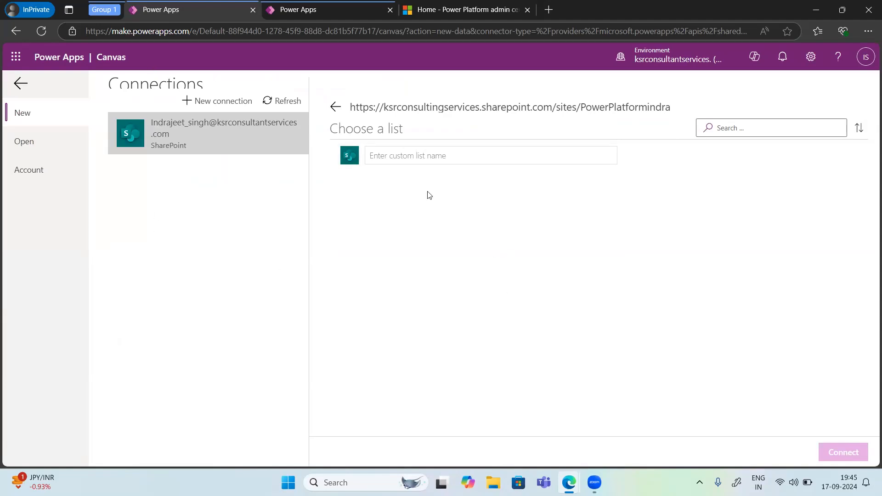
{"action": "left_click", "coordinate": [20, 88]}
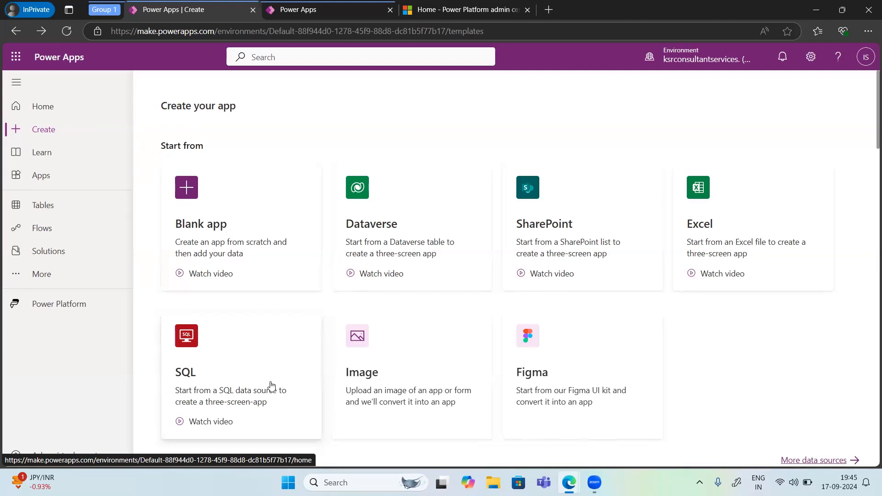
Step: Go to the Power Apps home page and look at the Start with data option for creating an app
{"action": "left_click", "coordinate": [36, 111]}
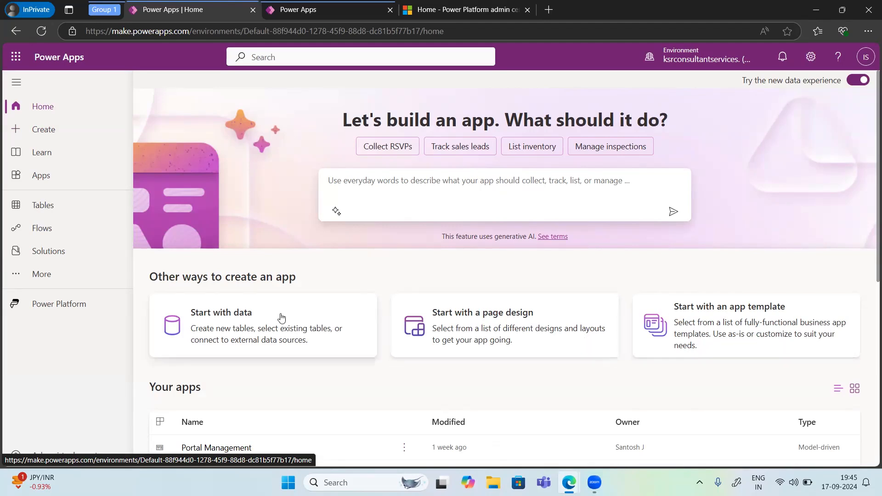
{"action": "left_click", "coordinate": [197, 325]}
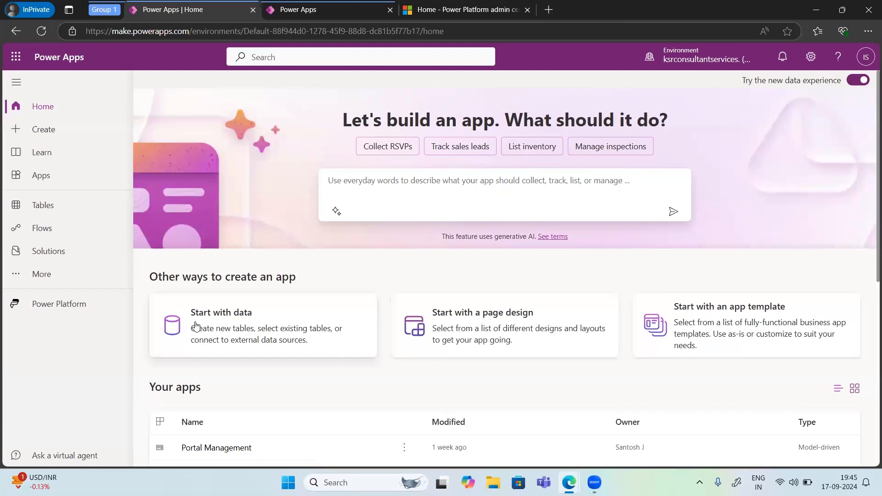
{"action": "left_click", "coordinate": [196, 325]}
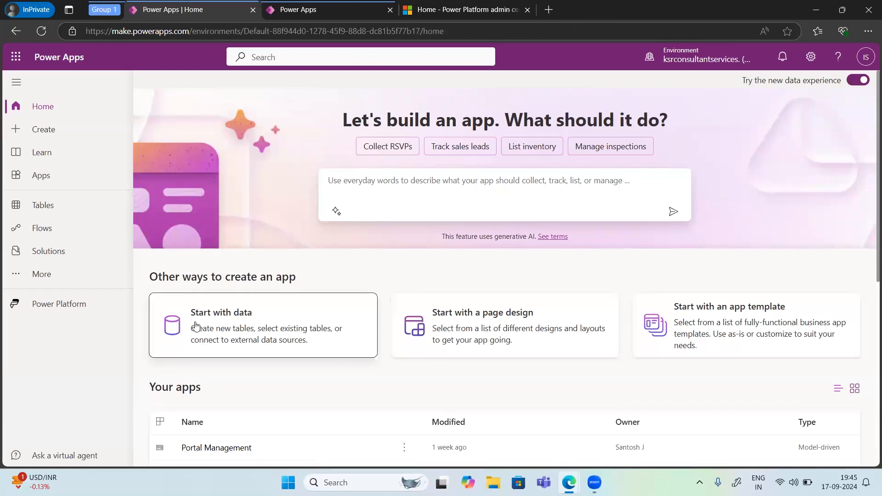
{"action": "left_click", "coordinate": [267, 334]}
Step: Start an app from the Blank page with navigation design and cancel the new model-driven app to return home
{"action": "left_click", "coordinate": [479, 322]}
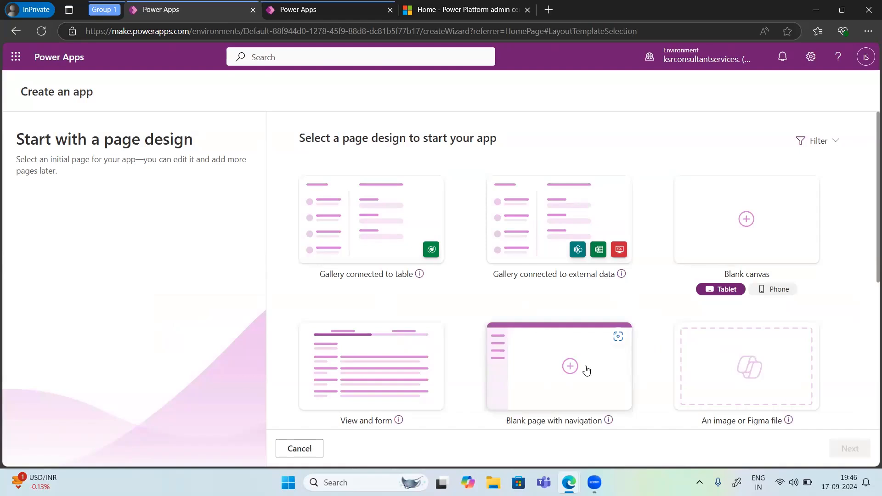
{"action": "left_click", "coordinate": [560, 370]}
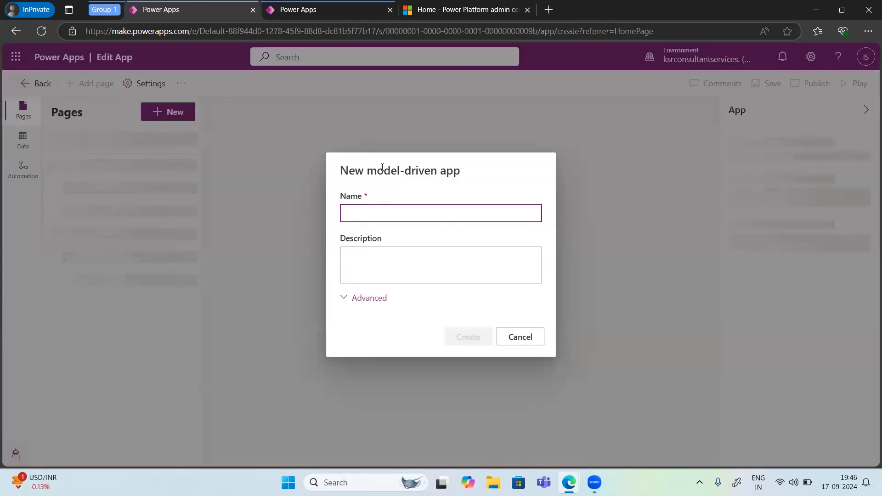
{"action": "left_click", "coordinate": [356, 215]}
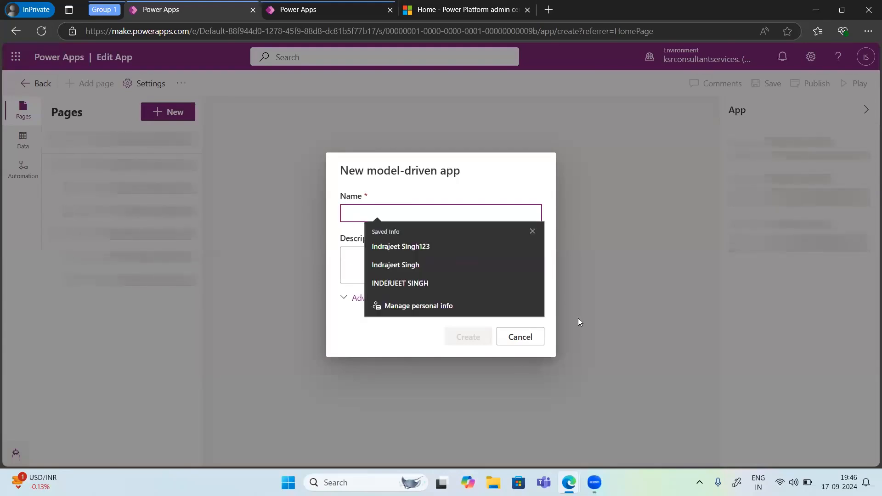
{"action": "left_click", "coordinate": [529, 337]}
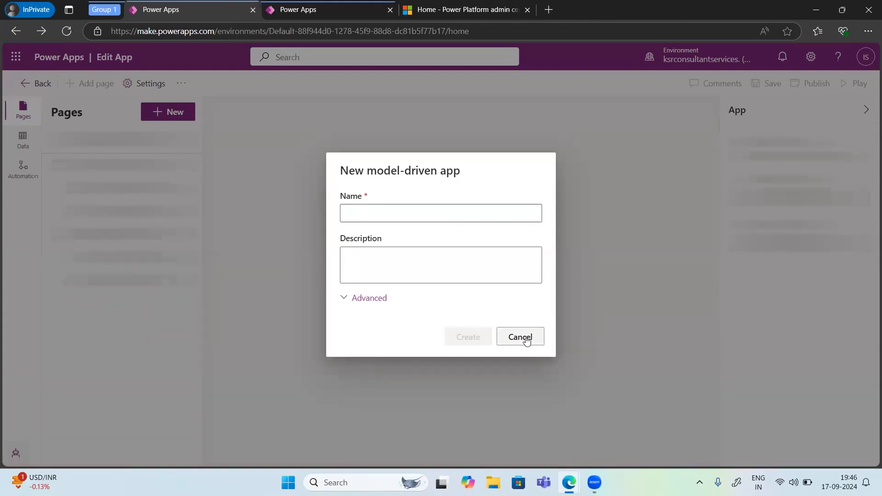
{"action": "left_click", "coordinate": [526, 337]}
{"action": "left_click", "coordinate": [526, 339]}
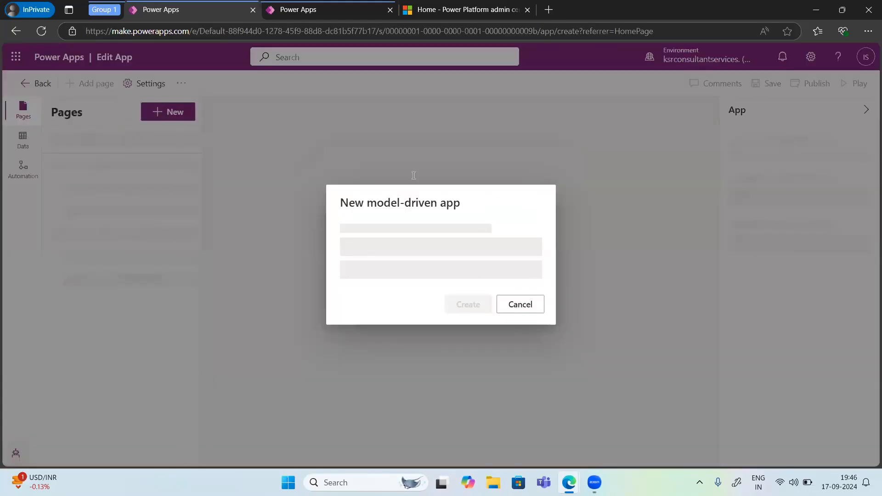
{"action": "left_click", "coordinate": [526, 340]}
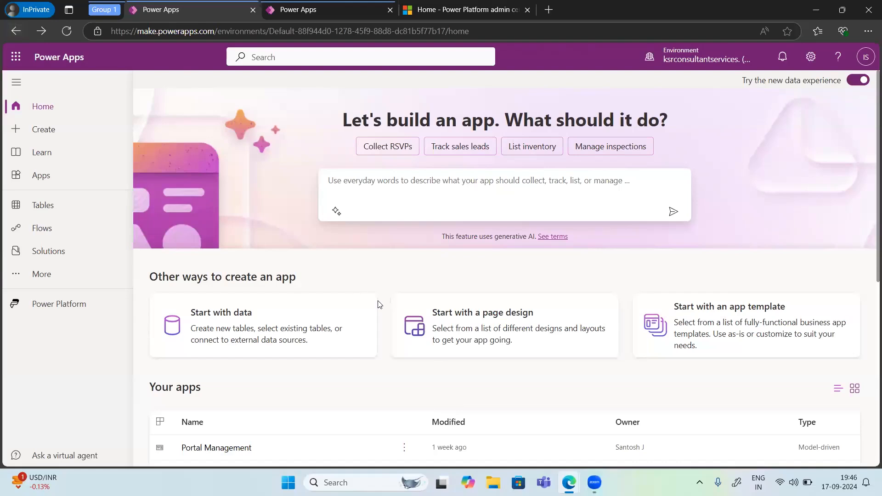
Step: Start with an app template and choose the data-centered mobile app built from Excel
{"action": "left_click", "coordinate": [692, 332]}
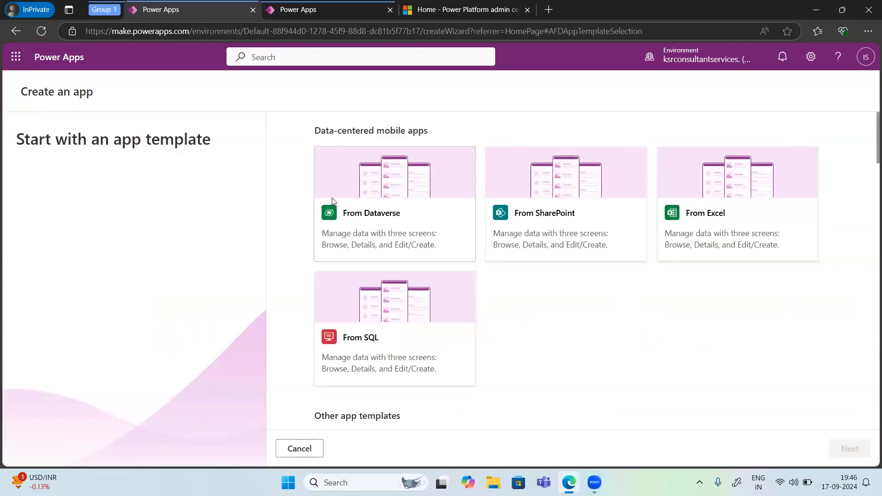
{"action": "left_click", "coordinate": [705, 216]}
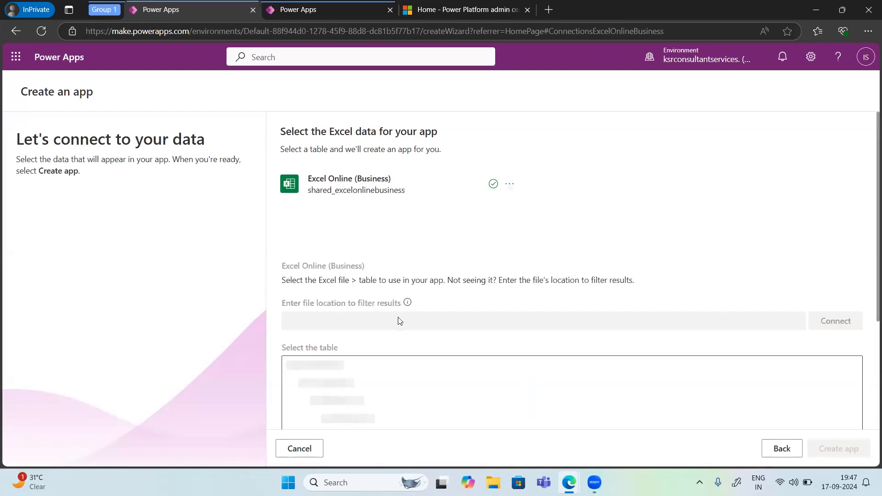
{"action": "scroll", "coordinate": [404, 327], "scroll_direction": "down", "scroll_amount": 1}
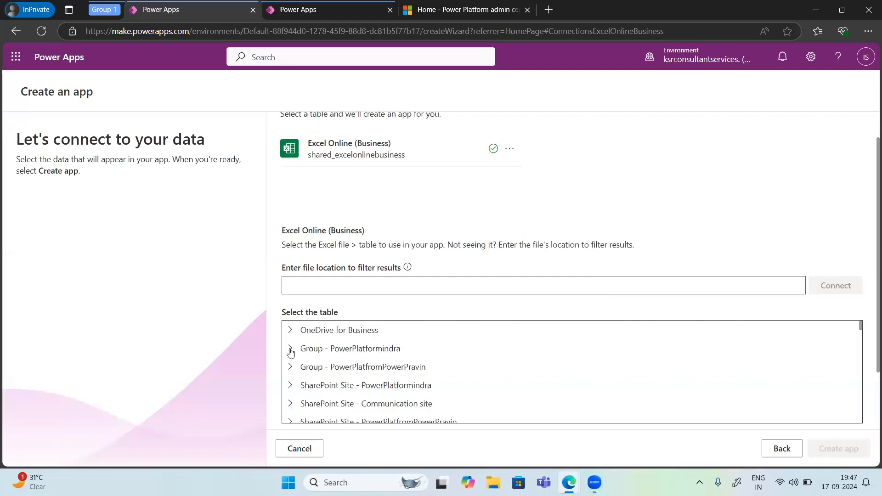
Step: Expand the PowerPlatformindra group's Documents folder and check Flipkart-Laptops.xlsx for tables to use in the app
{"action": "left_click", "coordinate": [290, 352]}
{"action": "scroll", "coordinate": [321, 351], "scroll_direction": "down", "scroll_amount": 2}
{"action": "scroll", "coordinate": [333, 350], "scroll_direction": "up", "scroll_amount": 2}
{"action": "left_click", "coordinate": [306, 371]}
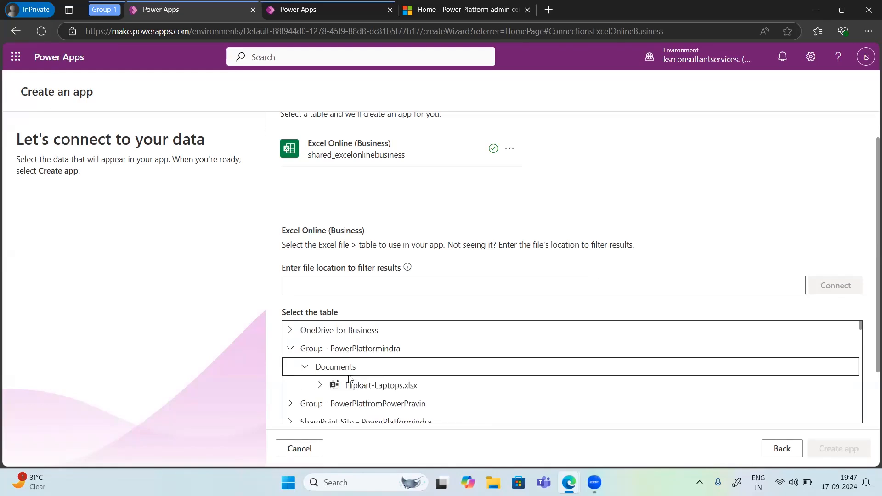
{"action": "left_click", "coordinate": [379, 388]}
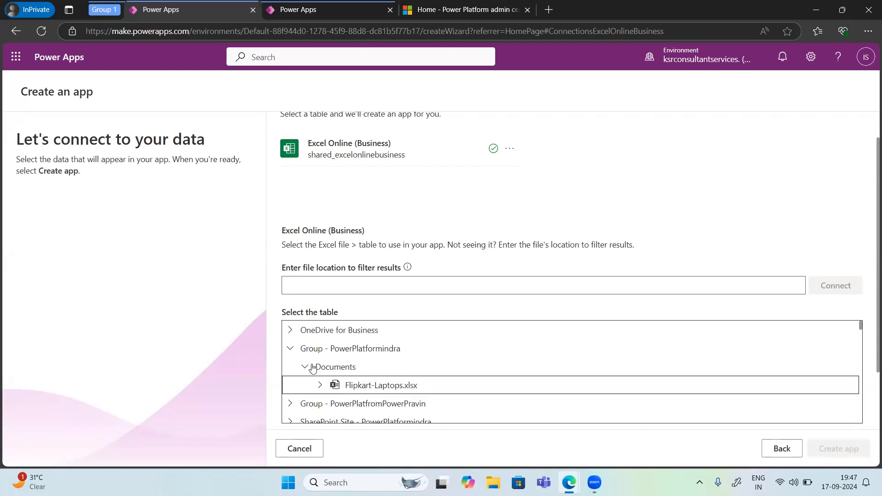
{"action": "left_click", "coordinate": [348, 377]}
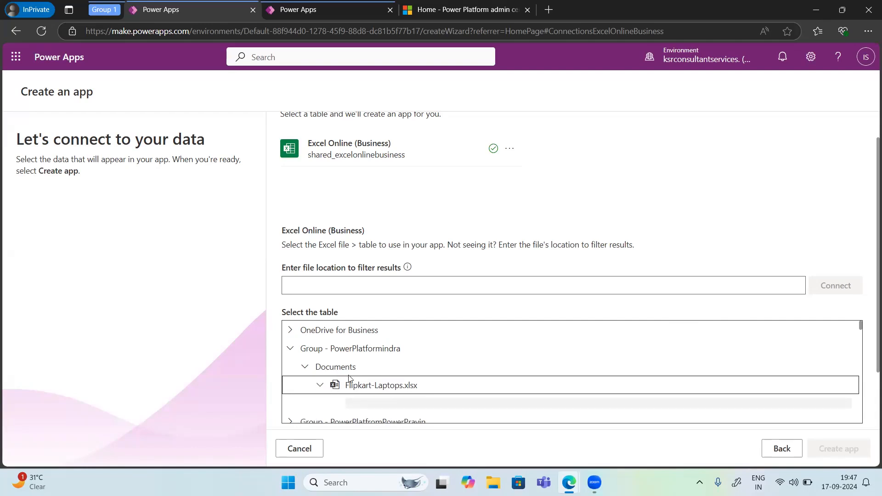
{"action": "scroll", "coordinate": [348, 377], "scroll_direction": "down", "scroll_amount": 2}
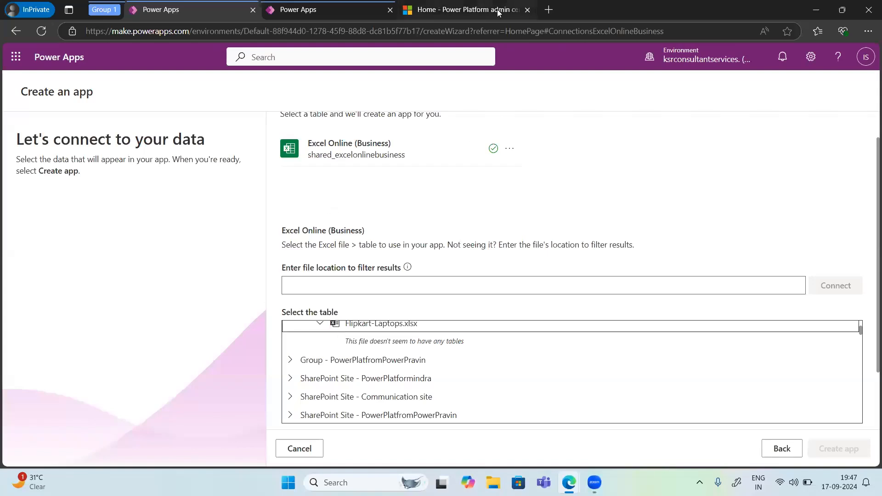
{"action": "scroll", "coordinate": [498, 161], "scroll_direction": "up", "scroll_amount": 1}
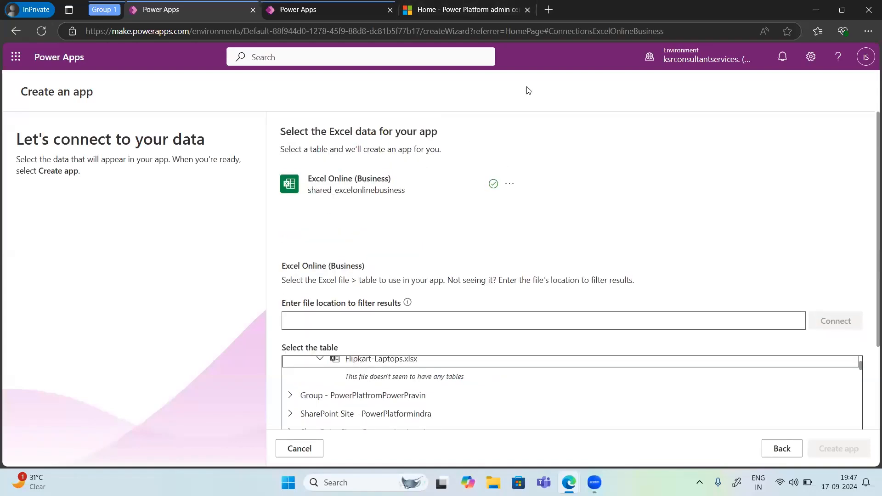
Step: Switch to the other browser window and open the SharePoint start page in a new tab
{"action": "left_click", "coordinate": [548, 10]}
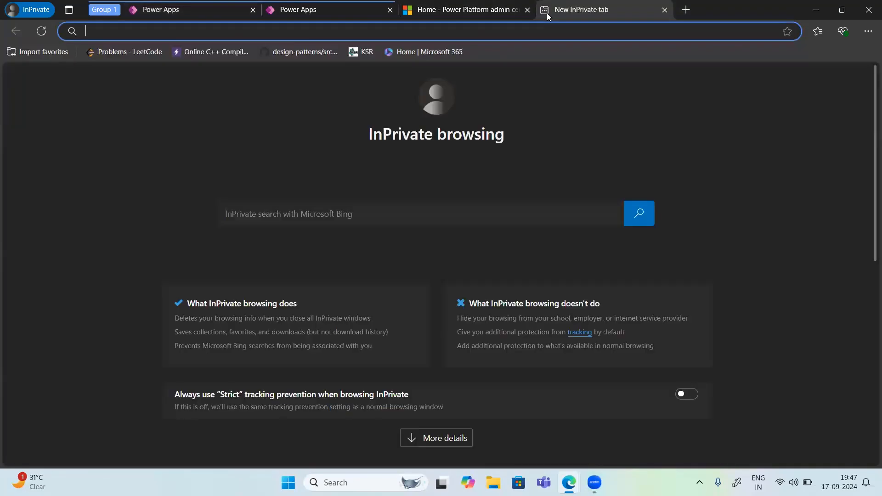
{"action": "left_click", "coordinate": [807, 5]}
{"action": "left_click", "coordinate": [708, 7]}
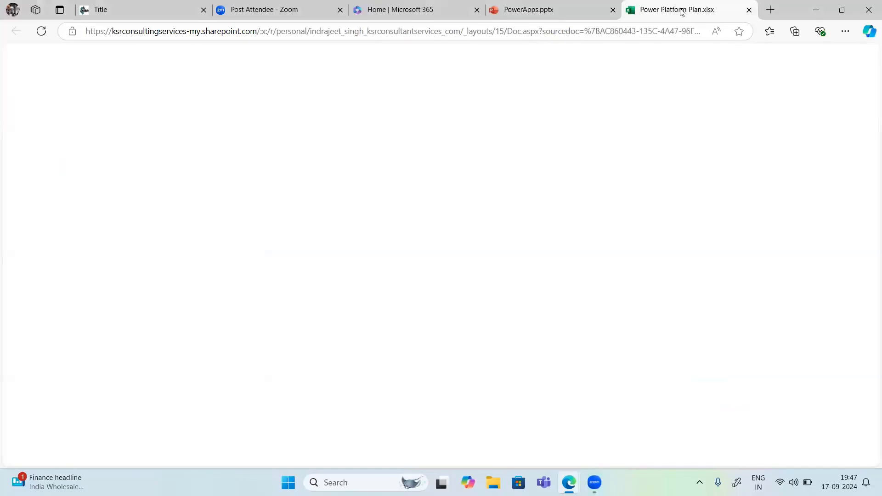
{"action": "left_click", "coordinate": [771, 10]}
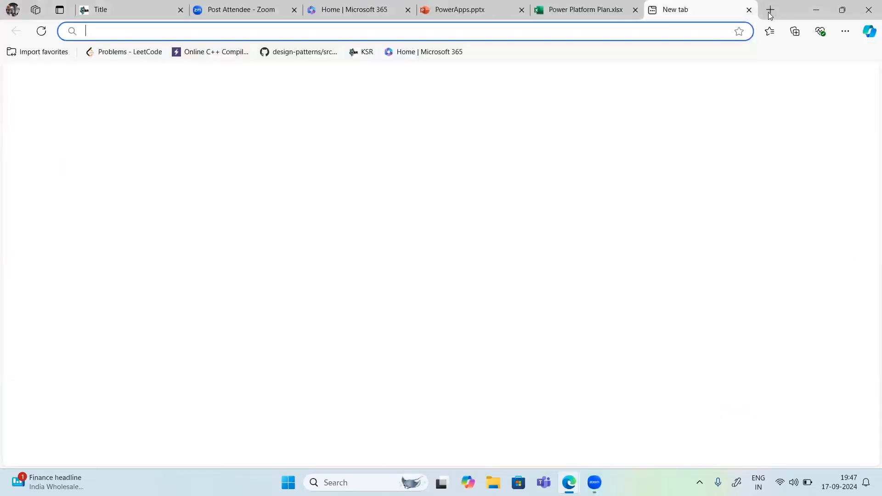
{"action": "type", "text": "Shrepoin"}
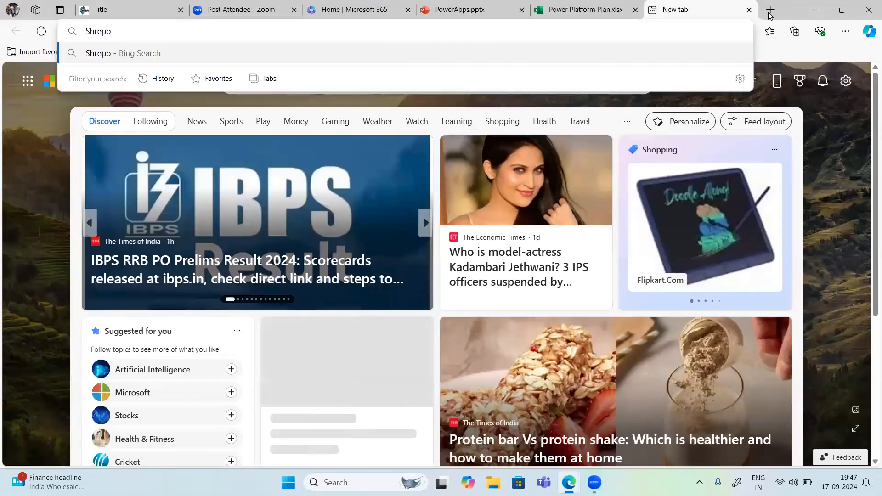
{"action": "key", "text": "BackSpace"}
{"action": "key", "text": "BackSpace"}
{"action": "key", "text": "BackSpace"}
{"action": "key", "text": "BackSpace"}
{"action": "key", "text": "BackSpace"}
{"action": "key", "text": "BackSpace"}
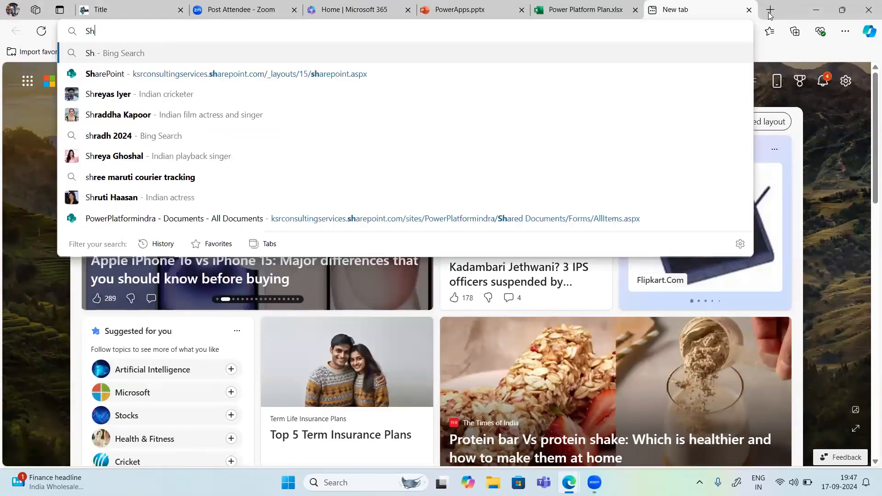
{"action": "type", "text": "arepo"}
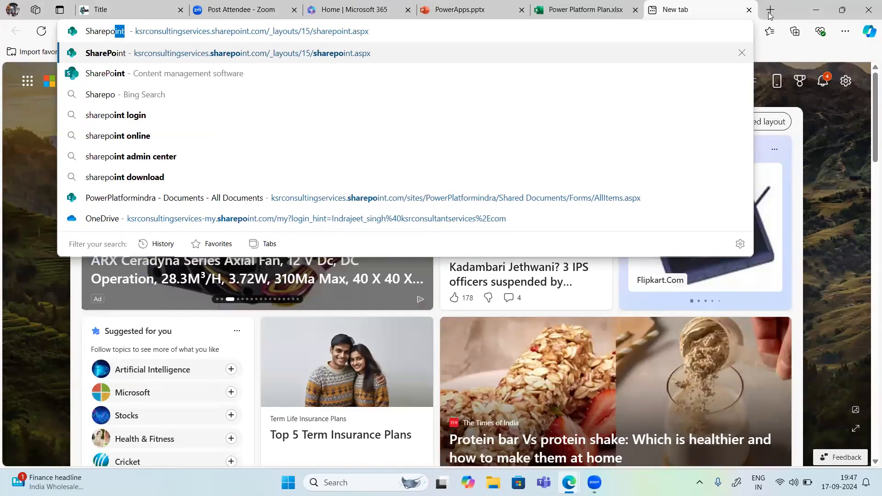
{"action": "key", "text": "Return"}
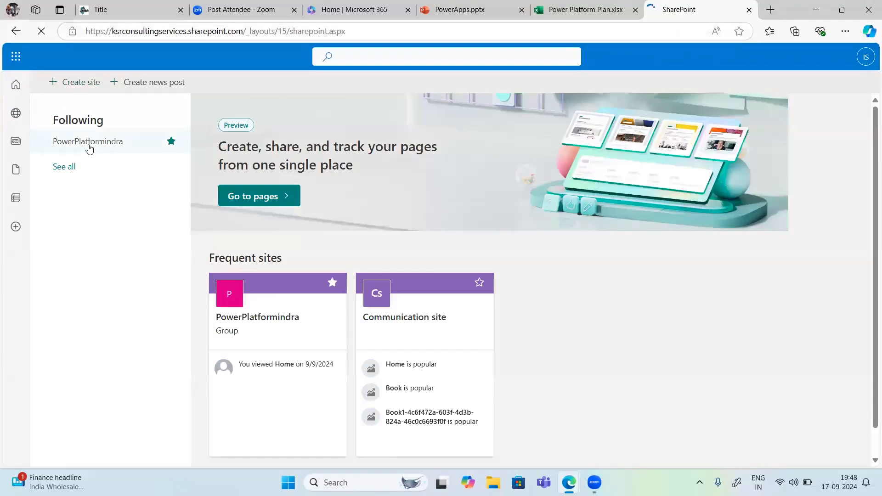
Step: Open the Flipkart-Laptops.xlsx workbook from the PowerPlatformindra site's Documents library
{"action": "left_click", "coordinate": [90, 149]}
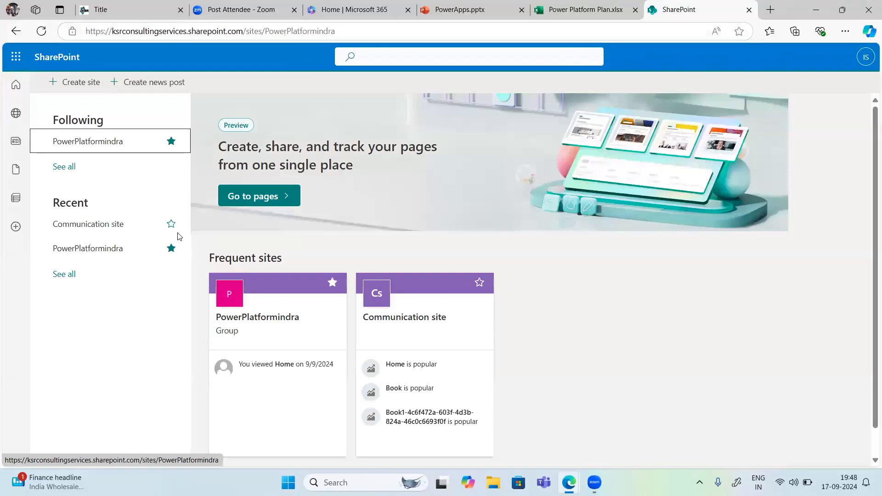
{"action": "left_click", "coordinate": [116, 249]}
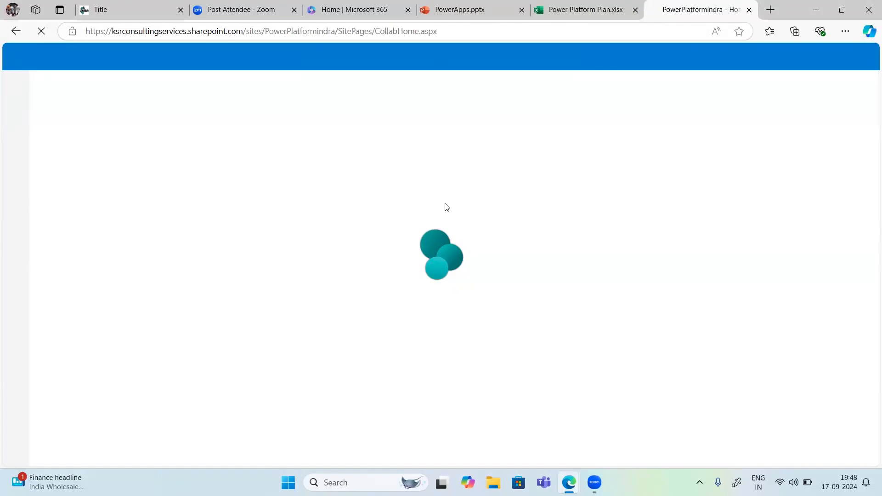
{"action": "left_click", "coordinate": [89, 186]}
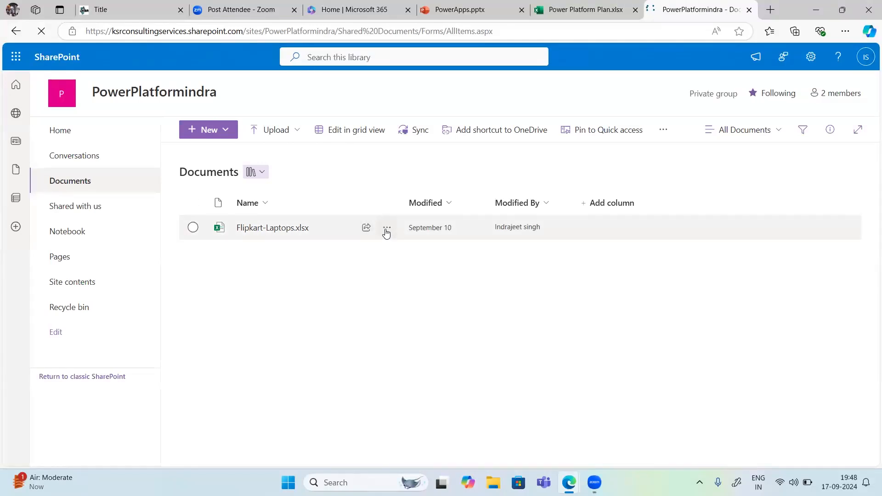
{"action": "left_click", "coordinate": [387, 230]}
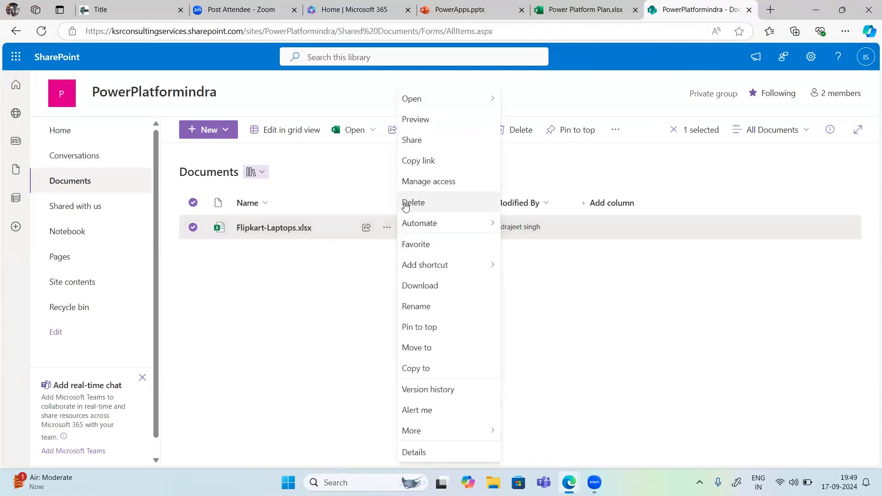
{"action": "left_click", "coordinate": [286, 230]}
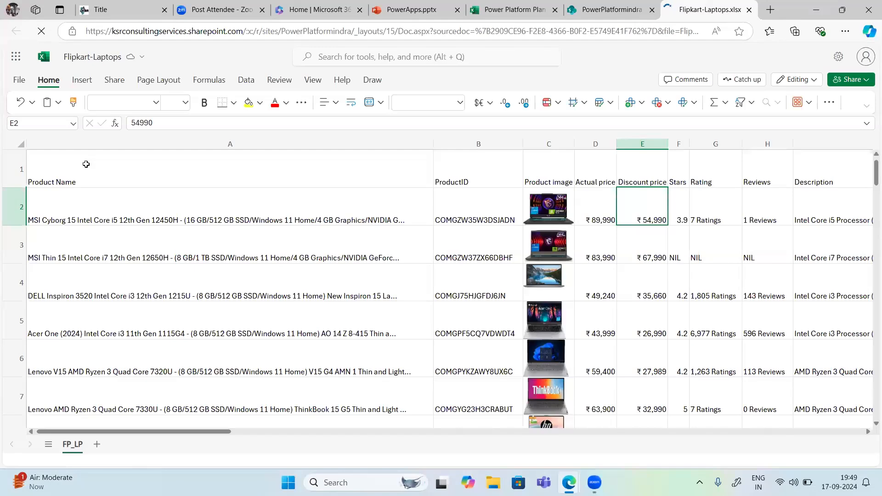
Step: Select the whole laptop data range on the FP_LP sheet, from the Product Name header through the last column and row
{"action": "left_click", "coordinate": [110, 183]}
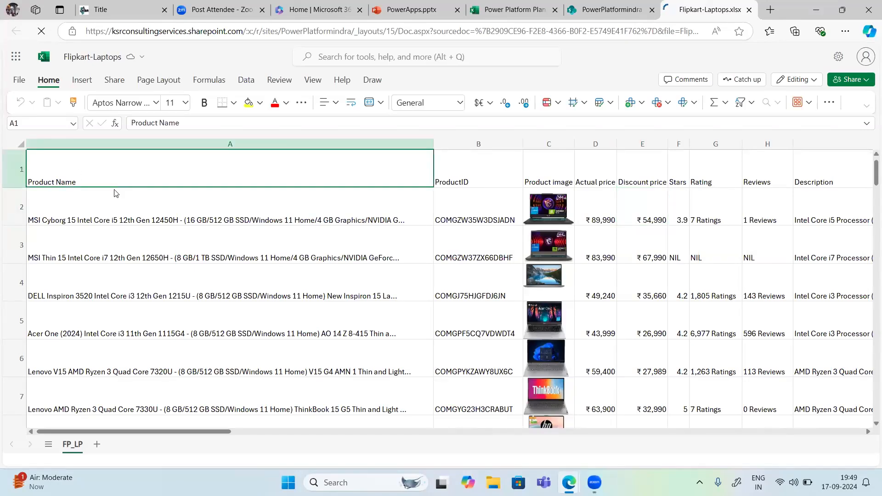
{"action": "key", "text": "ctrl+shift+Right"}
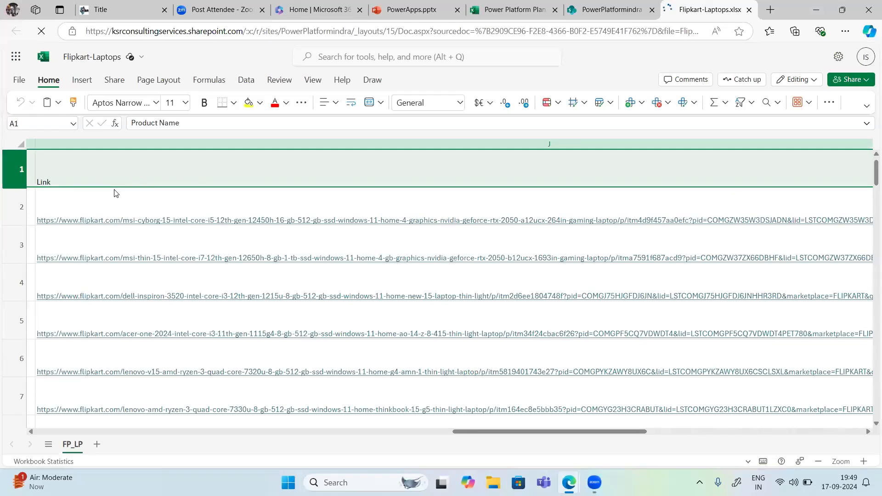
{"action": "key", "text": "ctrl+shift+Down"}
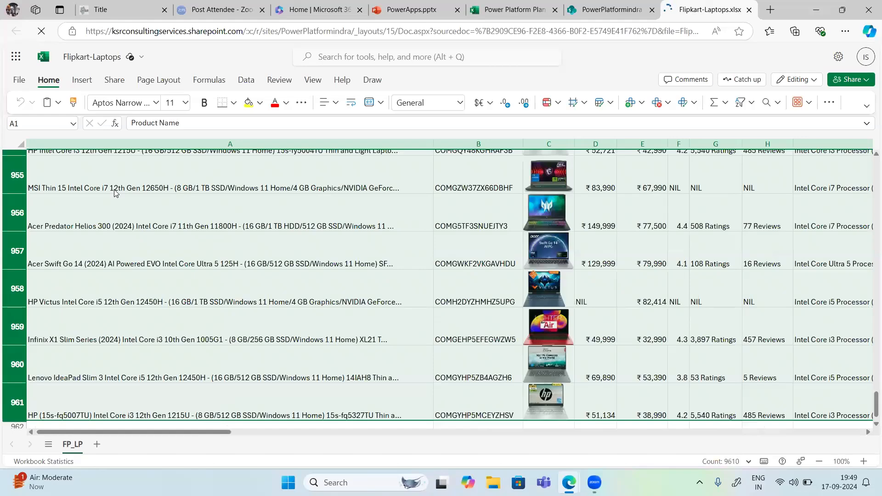
{"action": "key", "text": "ctrl+t"}
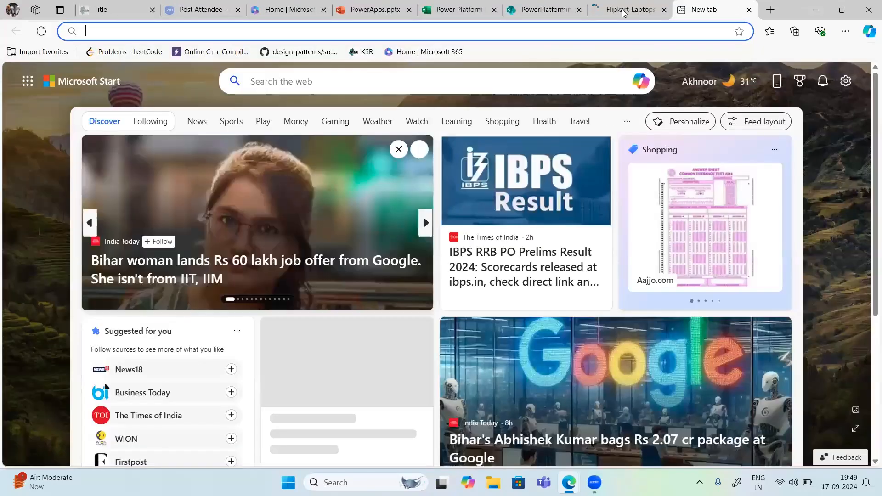
{"action": "key", "text": "ctrl+shift+Tab"}
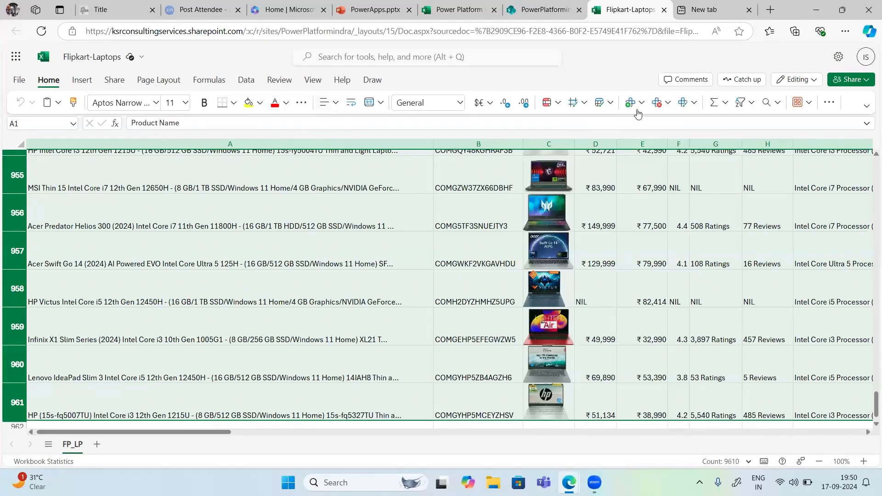
{"action": "left_click", "coordinate": [825, 105]}
{"action": "left_click", "coordinate": [824, 104]}
{"action": "left_click", "coordinate": [301, 104]}
{"action": "left_click", "coordinate": [301, 104]}
{"action": "left_click", "coordinate": [246, 80]}
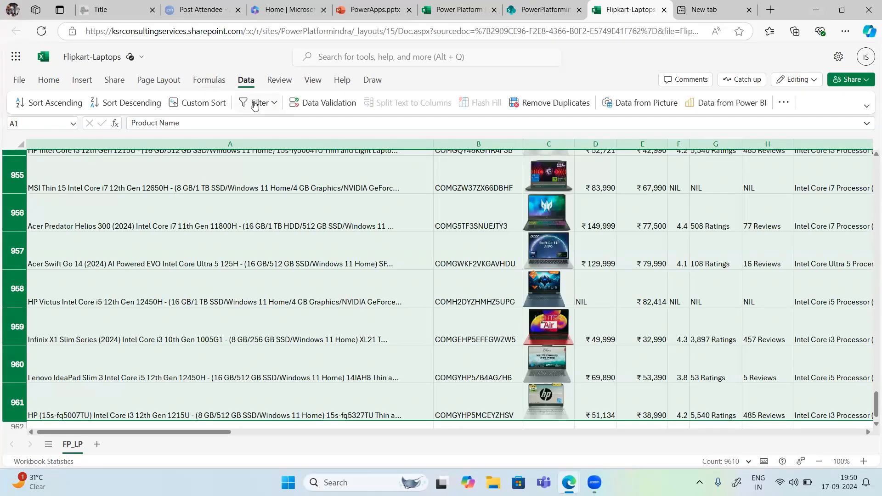
{"action": "left_click", "coordinate": [83, 81]}
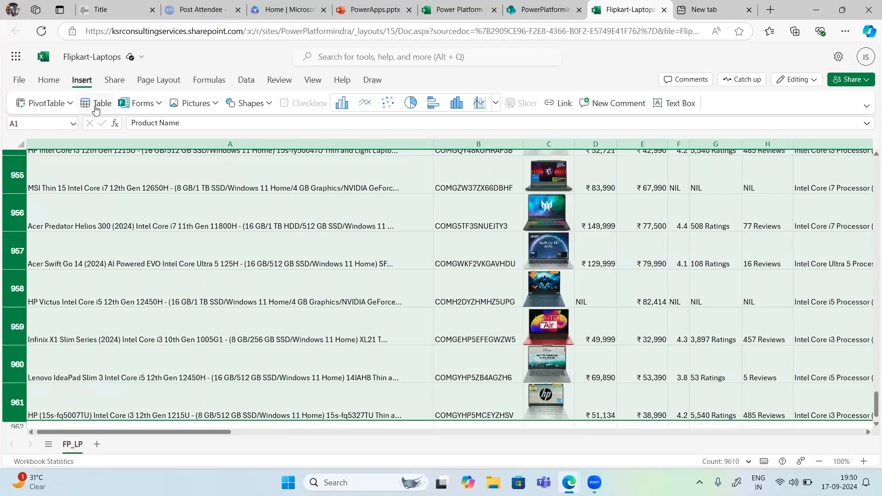
{"action": "left_click", "coordinate": [50, 82]}
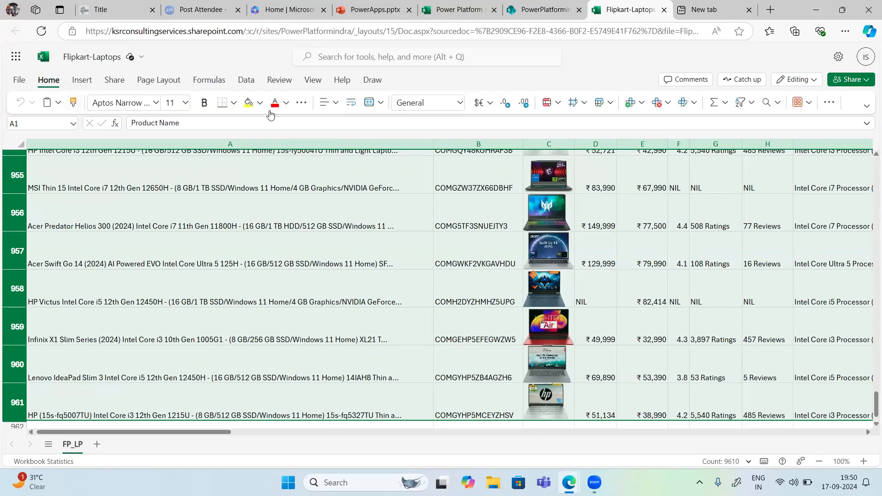
{"action": "left_click", "coordinate": [336, 110]}
{"action": "left_click", "coordinate": [335, 107]}
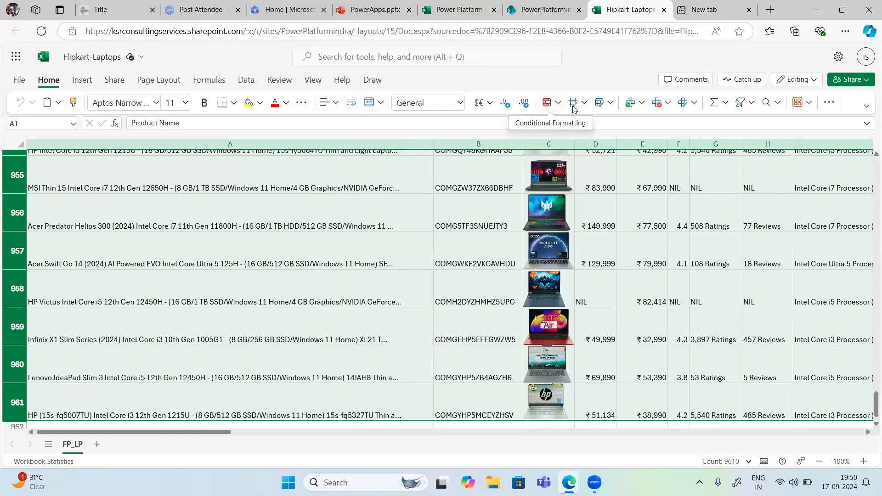
Step: Format the selected laptop data as a table with headers, using the grey banded light style
{"action": "left_click", "coordinate": [611, 105]}
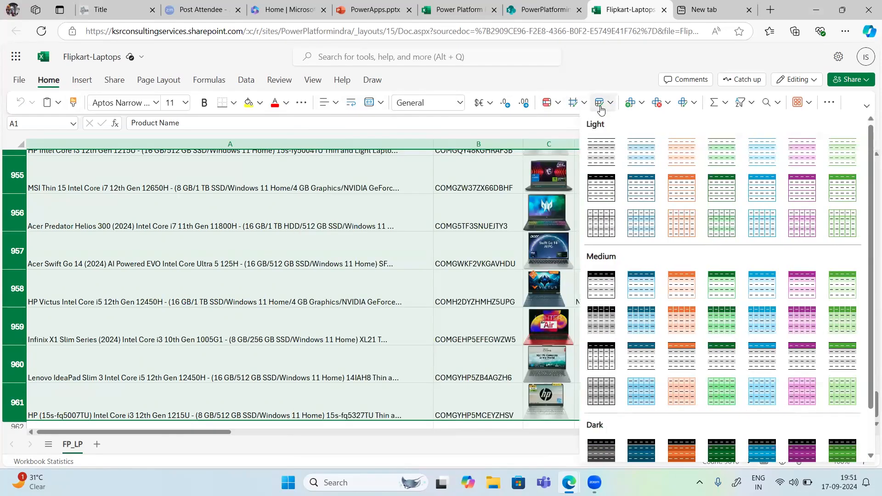
{"action": "left_click", "coordinate": [600, 109]}
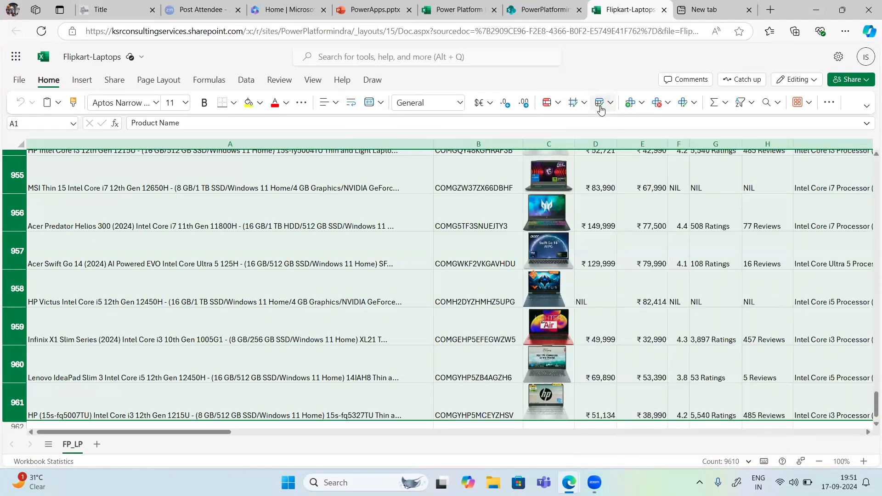
{"action": "scroll", "coordinate": [502, 266], "scroll_direction": "up", "scroll_amount": 2}
{"action": "scroll", "coordinate": [502, 267], "scroll_direction": "up", "scroll_amount": 20}
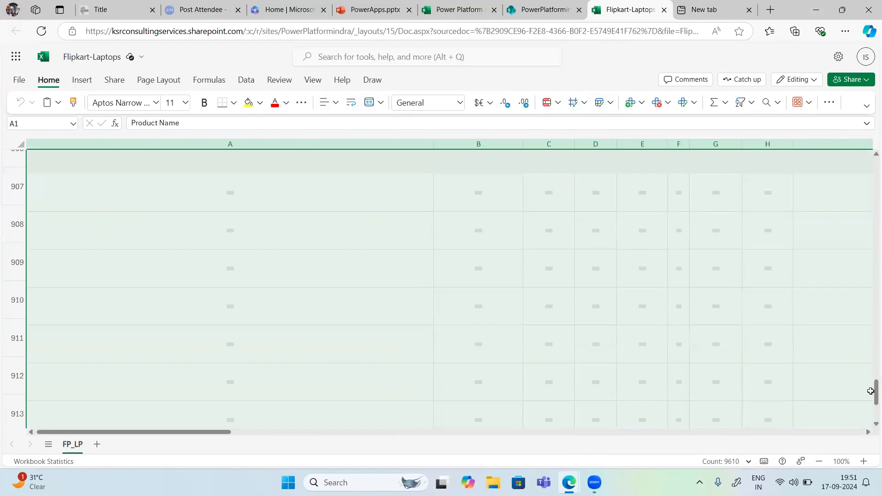
{"action": "left_click_drag", "start_coordinate": [871, 391], "coordinate": [868, 118]}
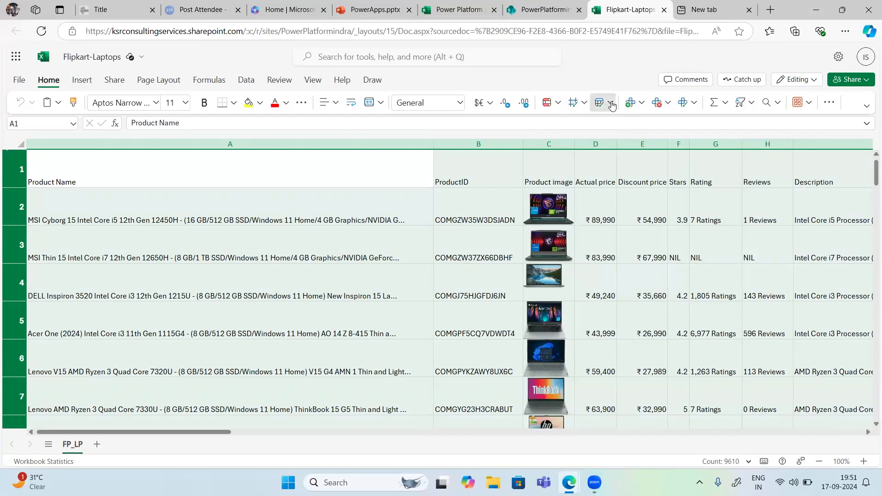
{"action": "left_click", "coordinate": [611, 103]}
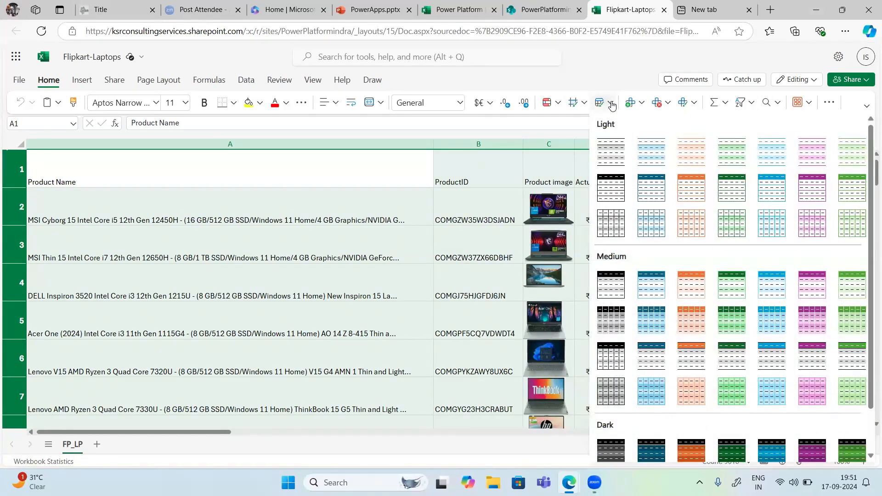
{"action": "left_click", "coordinate": [611, 158]}
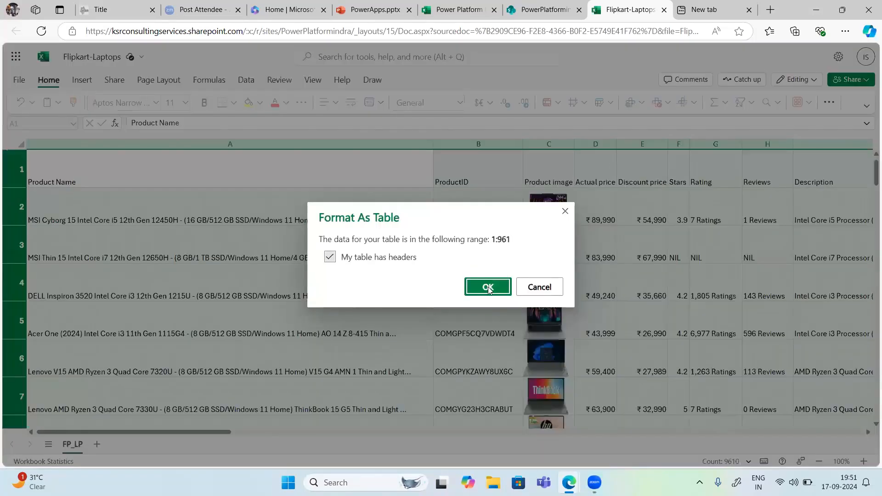
{"action": "left_click", "coordinate": [487, 288]}
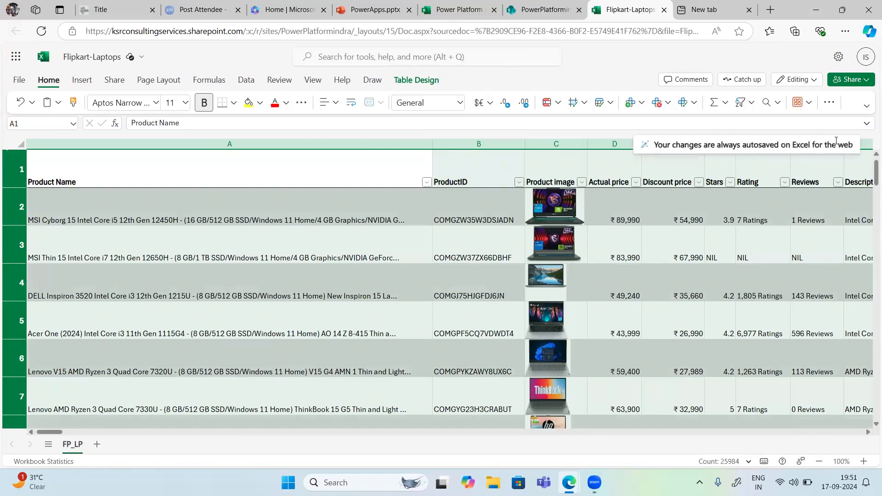
Step: Refresh the PowerPlatformindra Documents library in SharePoint and switch to the InPrivate browser window with Power Apps
{"action": "left_click", "coordinate": [544, 13]}
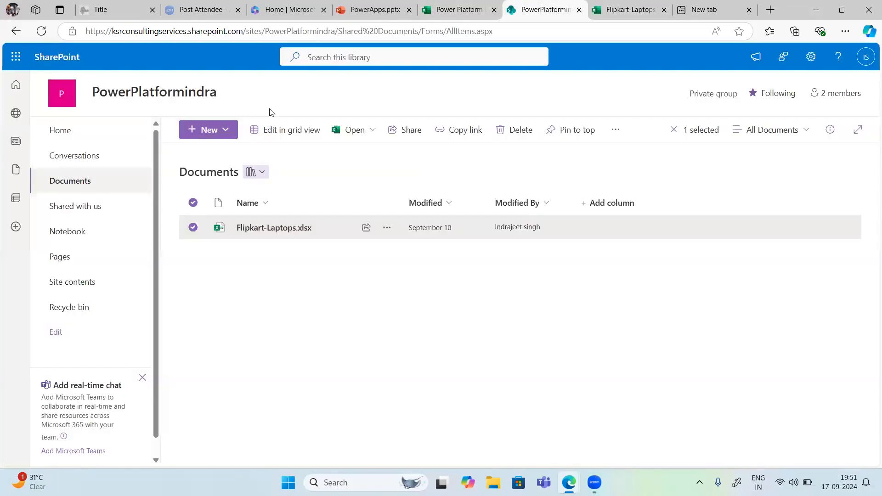
{"action": "left_click", "coordinate": [42, 31]}
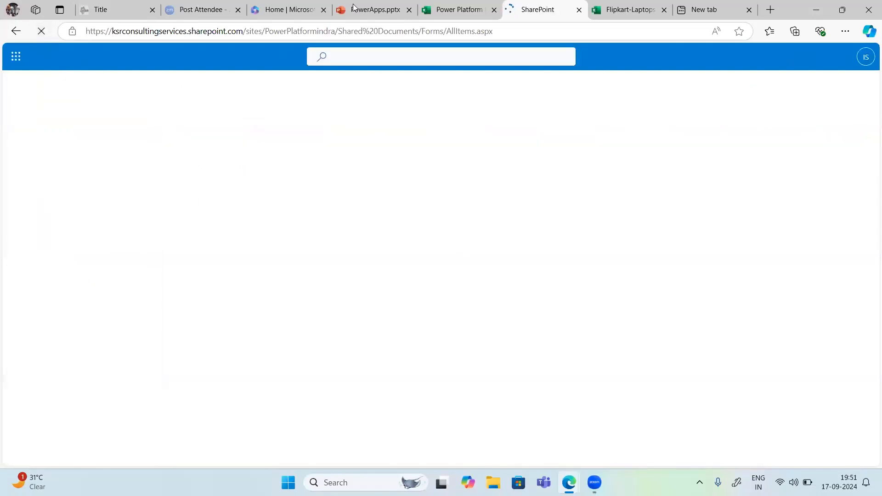
{"action": "mouse_move", "coordinate": [569, 482]}
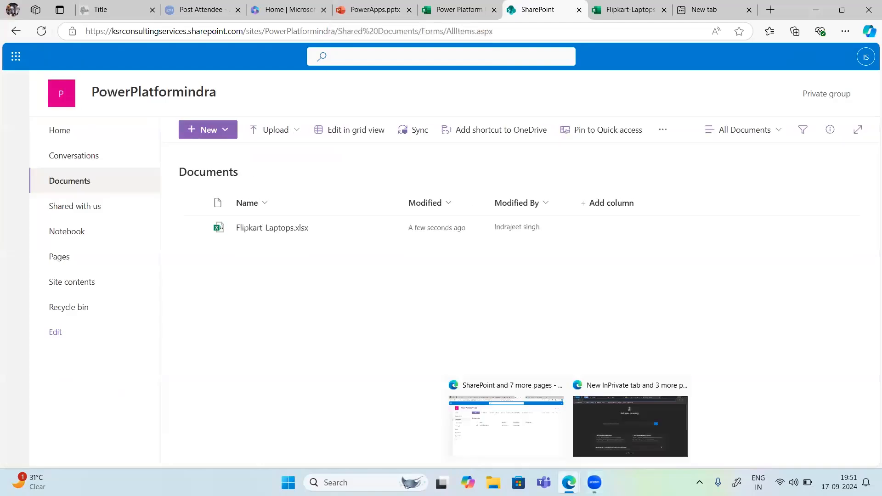
{"action": "left_click", "coordinate": [606, 431]}
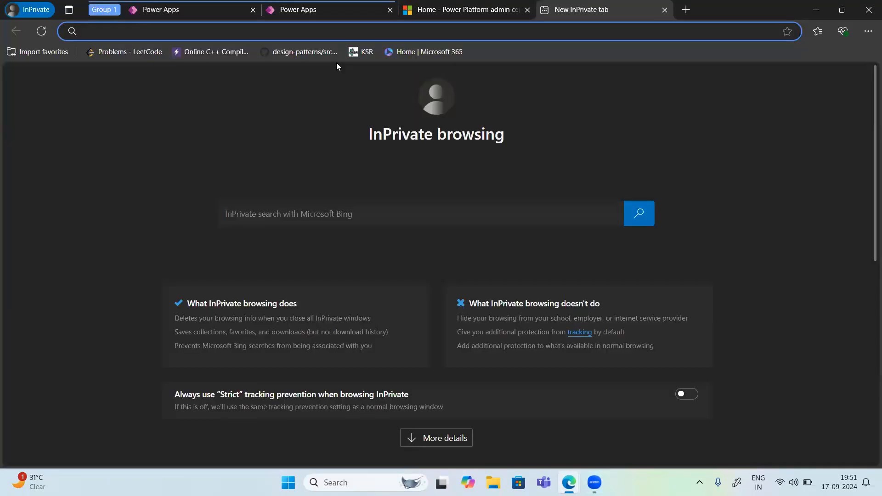
Step: Reload the Power Apps create page and start again with the data-centered mobile app template from Excel
{"action": "key", "text": "ctrl+2"}
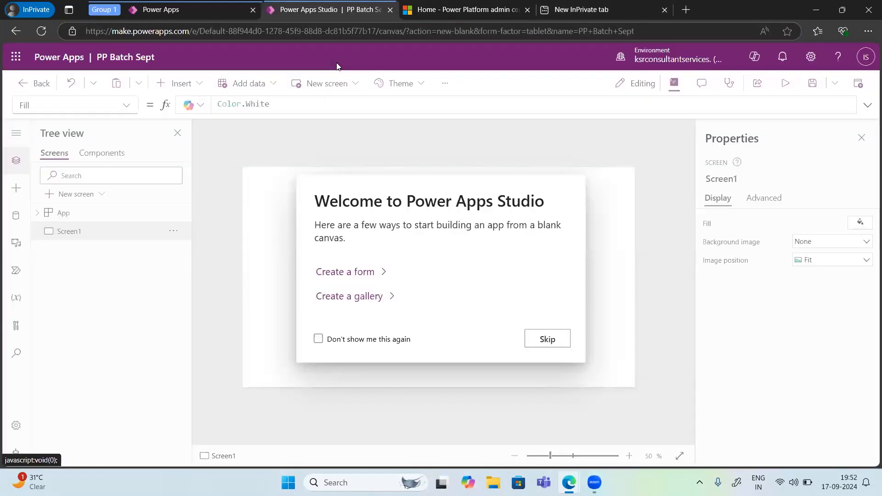
{"action": "left_click", "coordinate": [163, 9]}
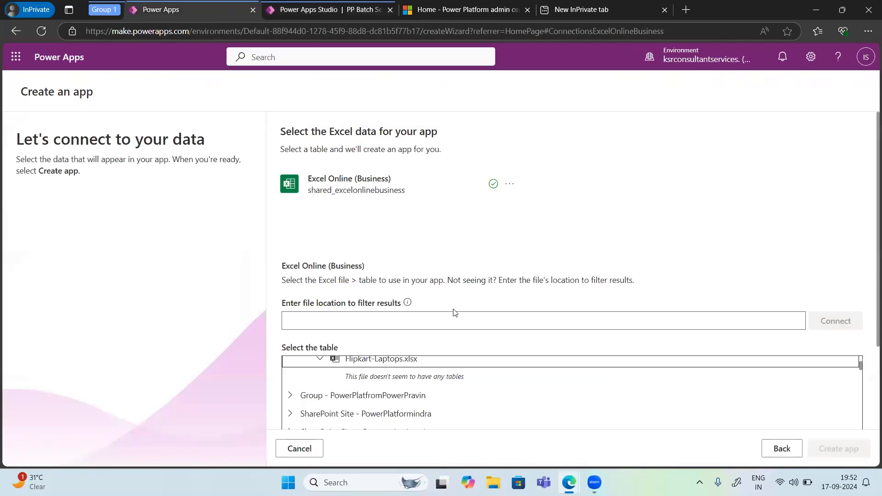
{"action": "left_click", "coordinate": [41, 31]}
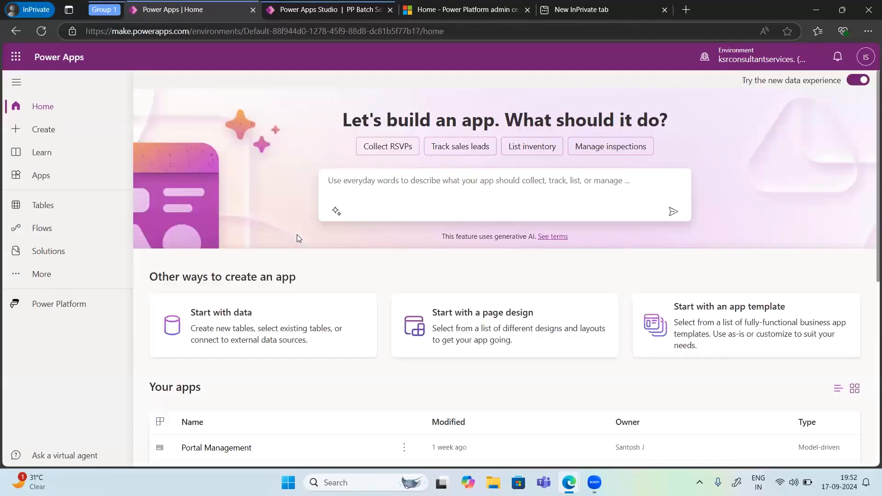
{"action": "left_click", "coordinate": [687, 327]}
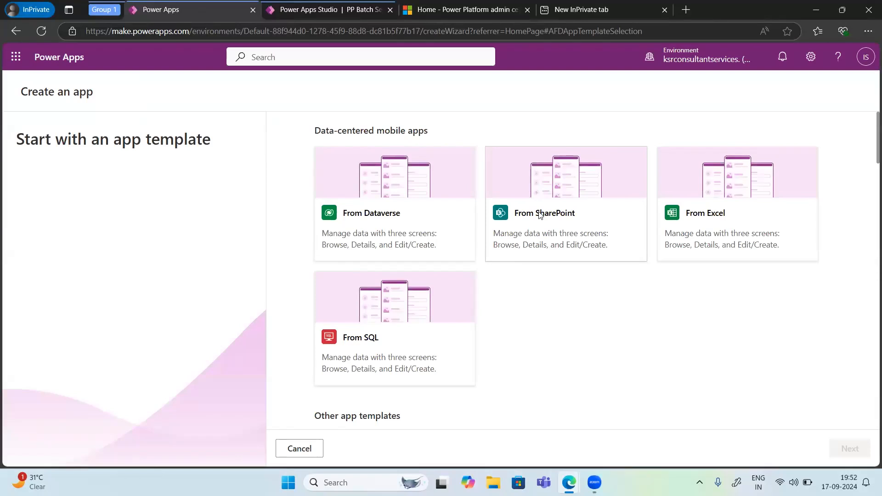
{"action": "left_click", "coordinate": [719, 215]}
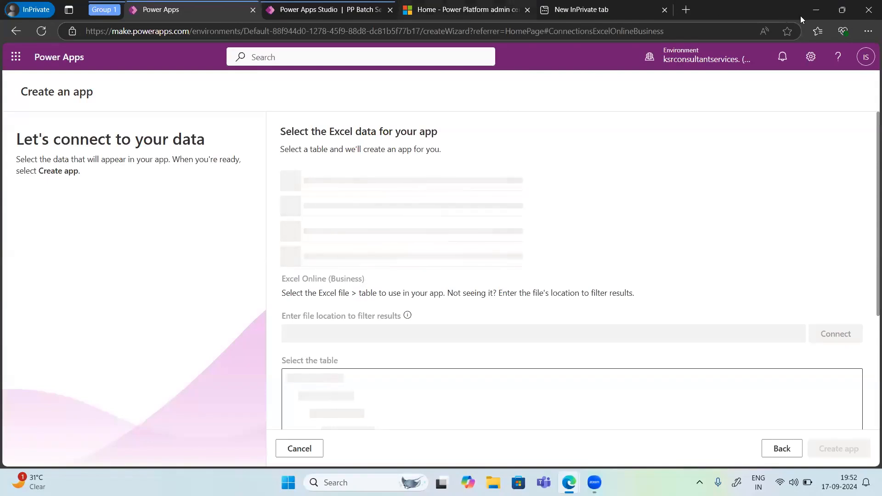
Step: Check which account is signed in to SharePoint in the other window and return to the Power Apps window
{"action": "left_click", "coordinate": [816, 10]}
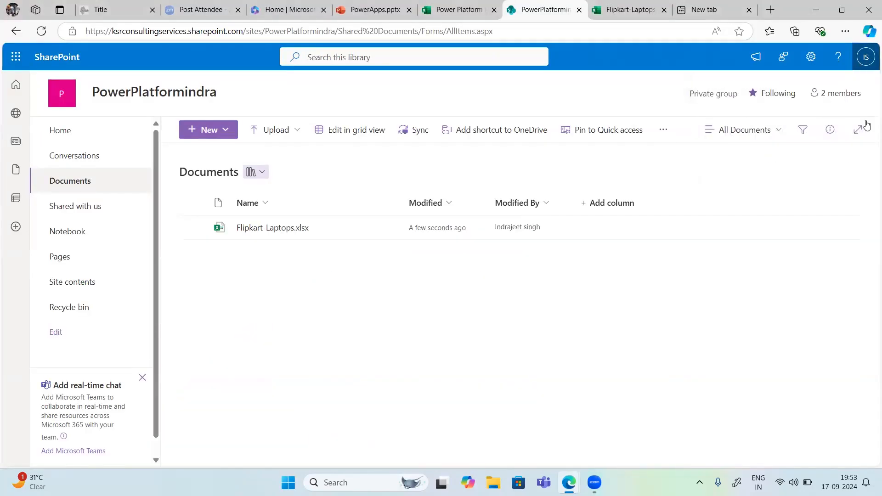
{"action": "left_click", "coordinate": [867, 58]}
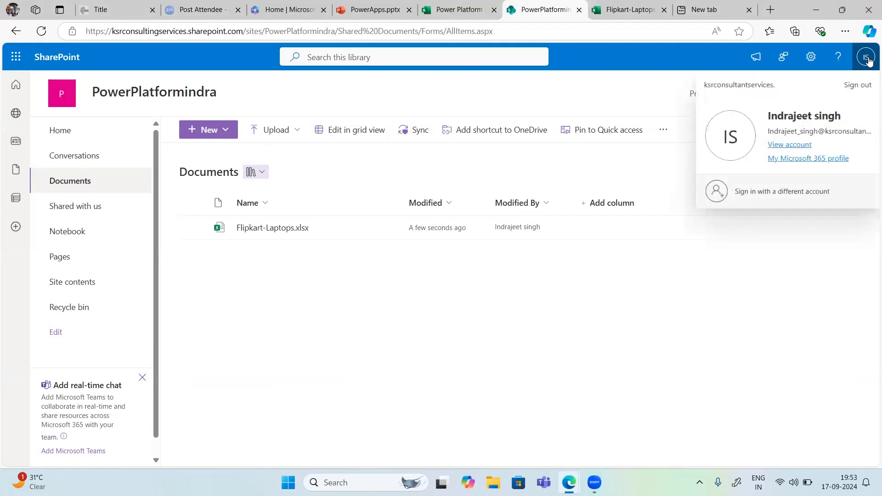
{"action": "left_click", "coordinate": [867, 60]}
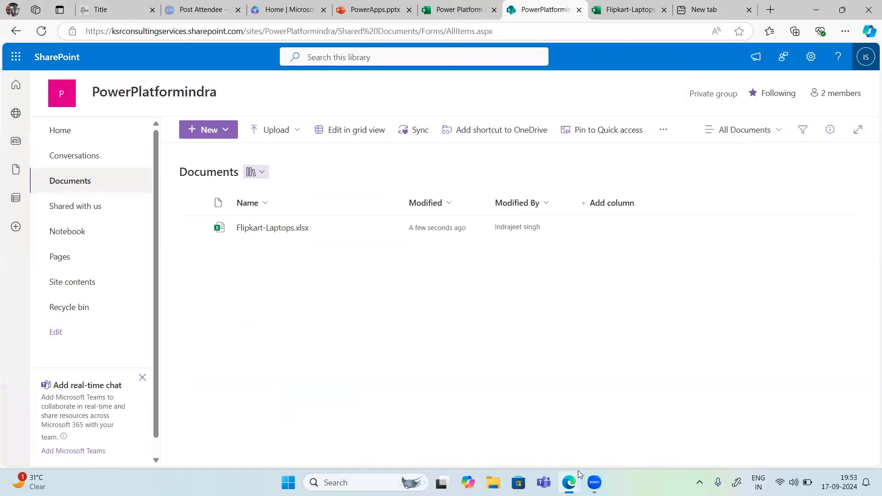
{"action": "mouse_move", "coordinate": [579, 472]}
{"action": "left_click", "coordinate": [584, 437]}
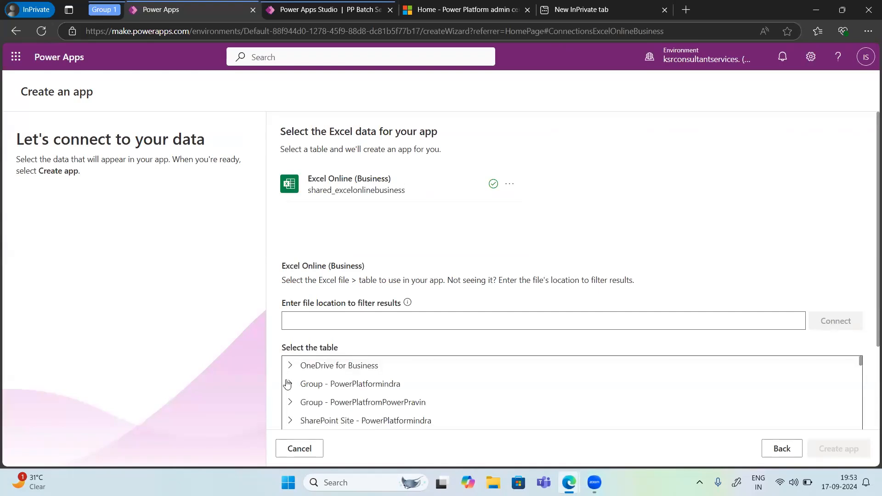
Step: Select Table1 of Flipkart-Laptops.xlsx in the PowerPlatformindra group's Documents as the app's data
{"action": "left_click", "coordinate": [315, 385]}
{"action": "scroll", "coordinate": [330, 383], "scroll_direction": "down", "scroll_amount": 1}
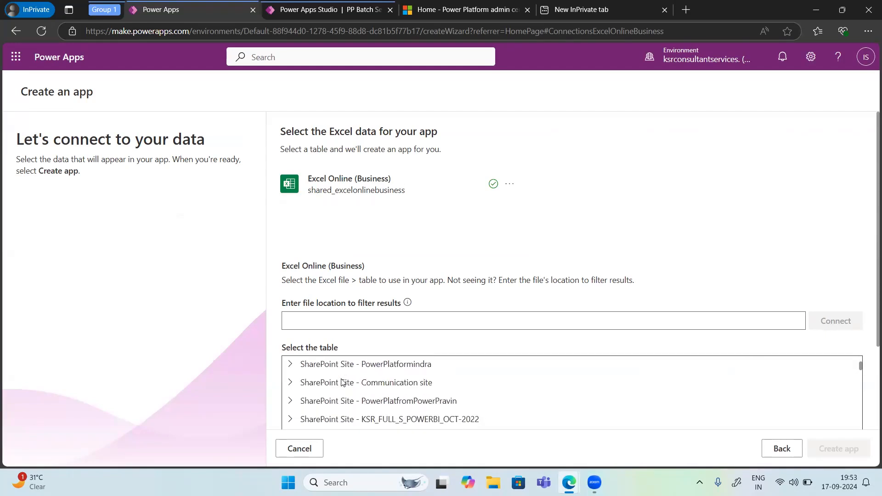
{"action": "scroll", "coordinate": [342, 383], "scroll_direction": "up", "scroll_amount": 2}
{"action": "left_click", "coordinate": [304, 404]}
{"action": "scroll", "coordinate": [351, 390], "scroll_direction": "down", "scroll_amount": 1}
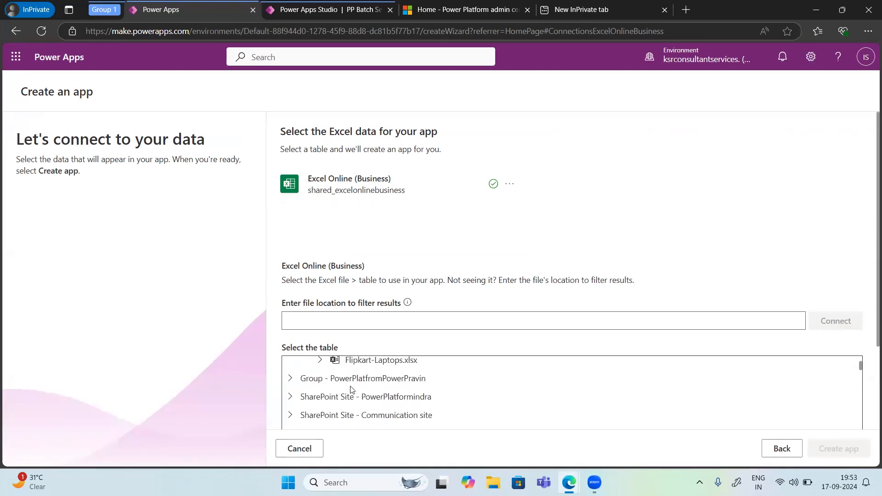
{"action": "left_click", "coordinate": [321, 362]}
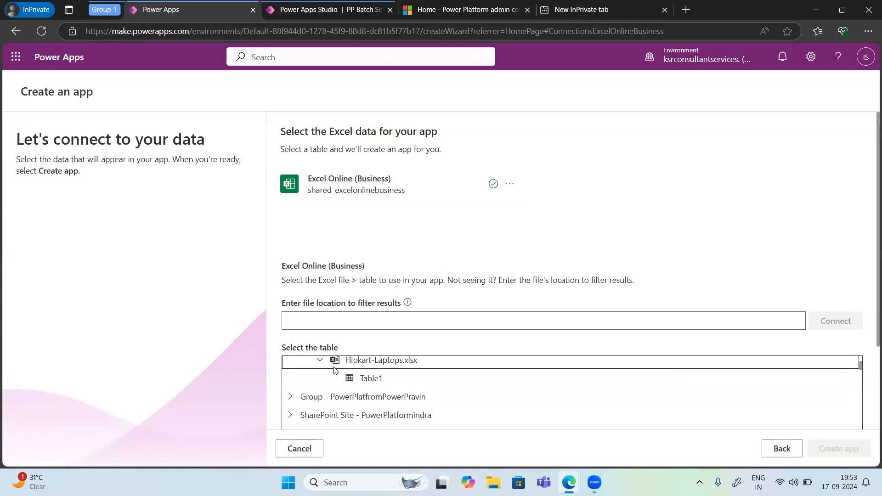
{"action": "left_click", "coordinate": [369, 380]}
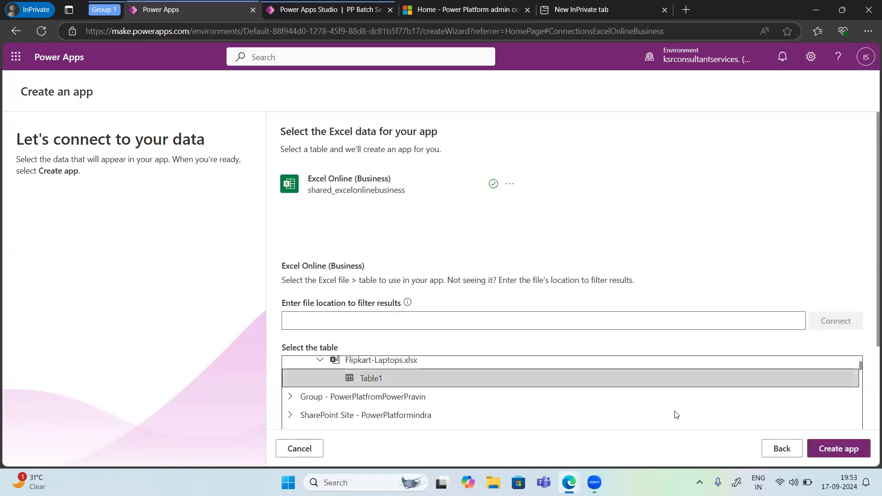
Step: Try to create the app from the selected Table1 of Flipkart-Laptops.xlsx
{"action": "left_click", "coordinate": [839, 450]}
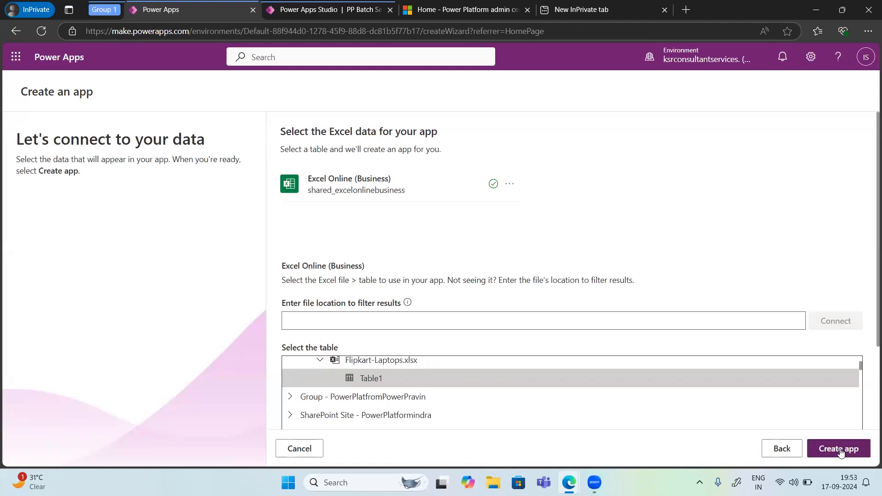
{"action": "left_click", "coordinate": [833, 452]}
{"action": "left_click", "coordinate": [848, 452]}
{"action": "left_click", "coordinate": [841, 452]}
Step: Try an existing column as the table's identity column, return to auto-generated values, and request the app creation again
{"action": "scroll", "coordinate": [579, 239], "scroll_direction": "down", "scroll_amount": 3}
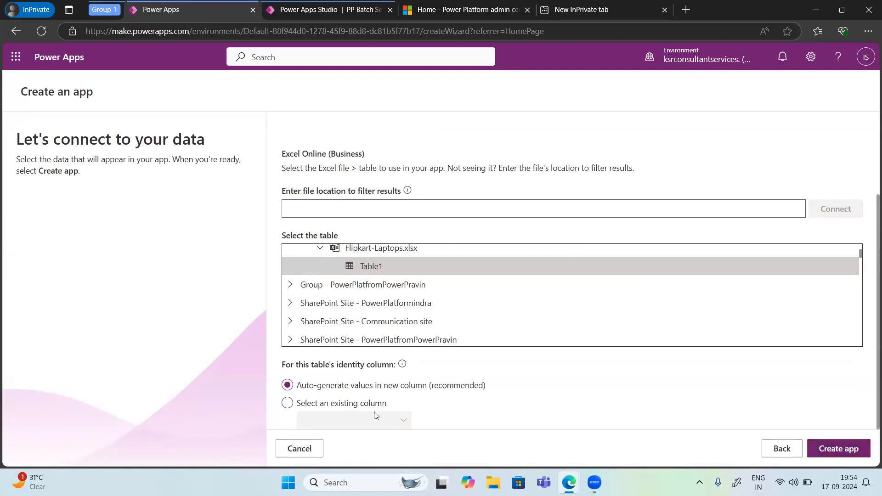
{"action": "left_click", "coordinate": [287, 404]}
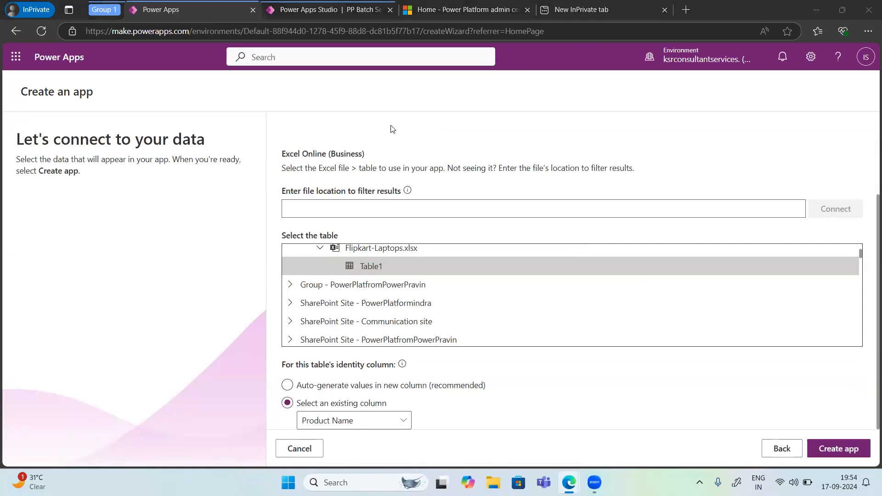
{"action": "left_click", "coordinate": [288, 385]}
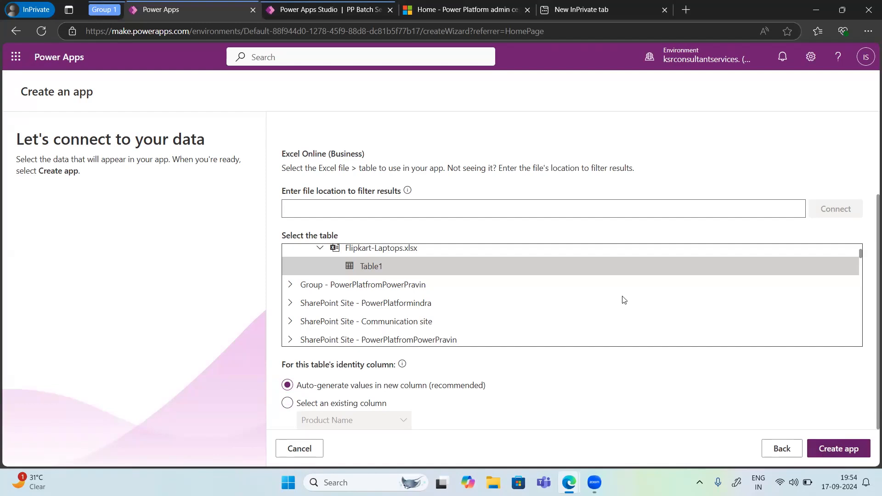
{"action": "left_click", "coordinate": [832, 454]}
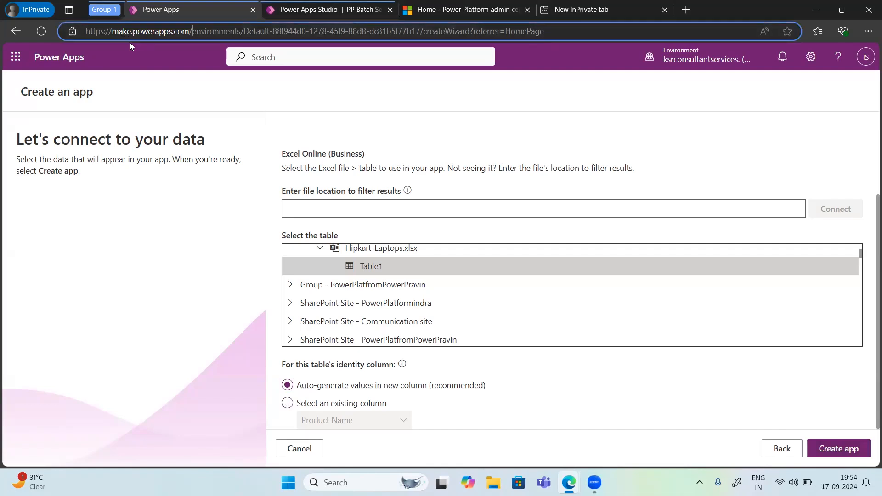
Step: Reopen the make.powerapps.com home page and start again with the data-centered mobile app template from Excel
{"action": "key", "text": "ctrl+l"}
{"action": "key", "text": "Return"}
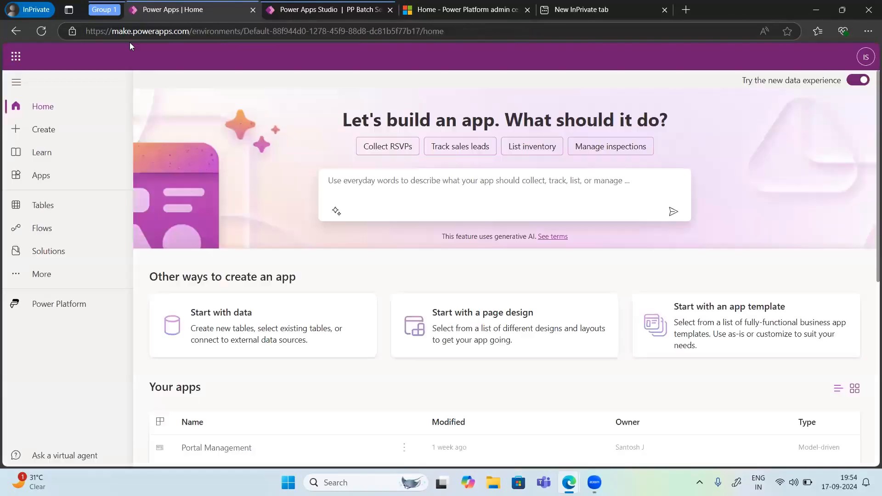
{"action": "left_click", "coordinate": [713, 318]}
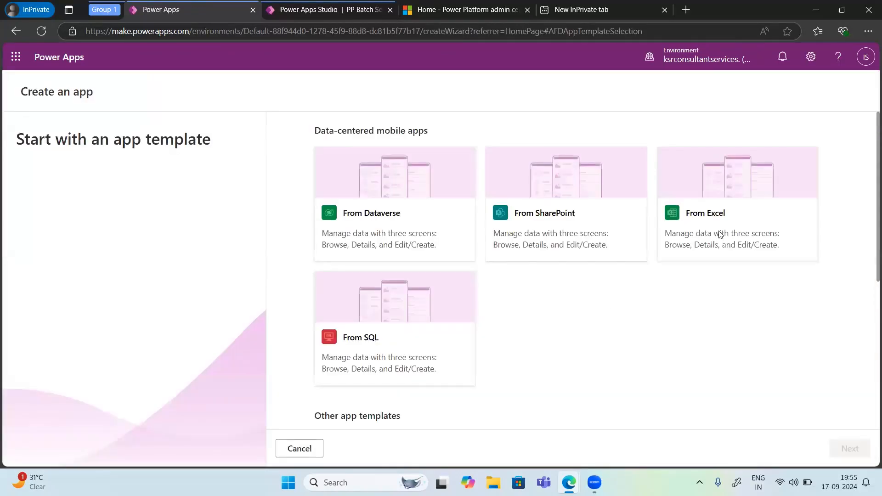
{"action": "left_click", "coordinate": [716, 210]}
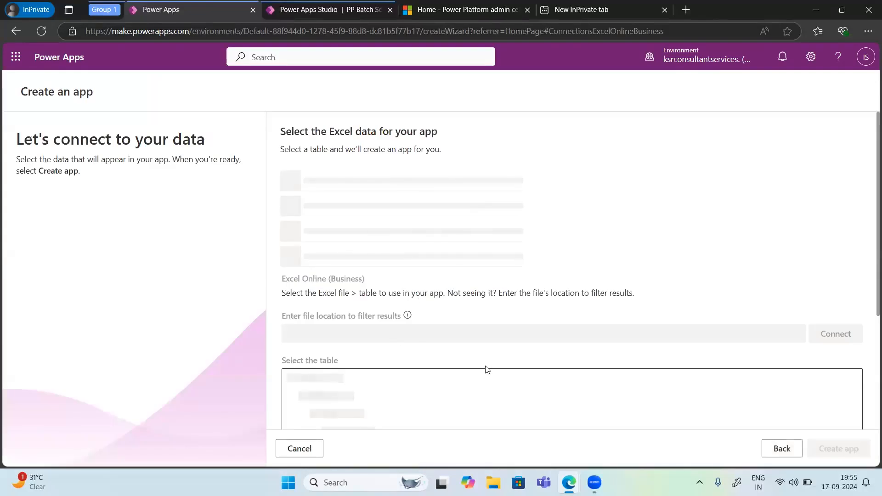
Step: Choose Table1 of Flipkart-Laptops.xlsx from the Documents of the PowerPlatformindra group as the app's data
{"action": "scroll", "coordinate": [487, 369], "scroll_direction": "down", "scroll_amount": 4}
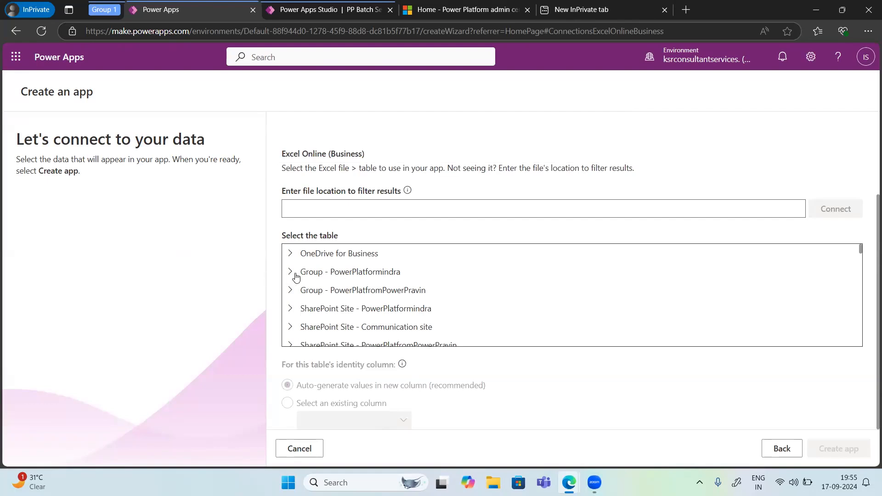
{"action": "left_click", "coordinate": [295, 274]}
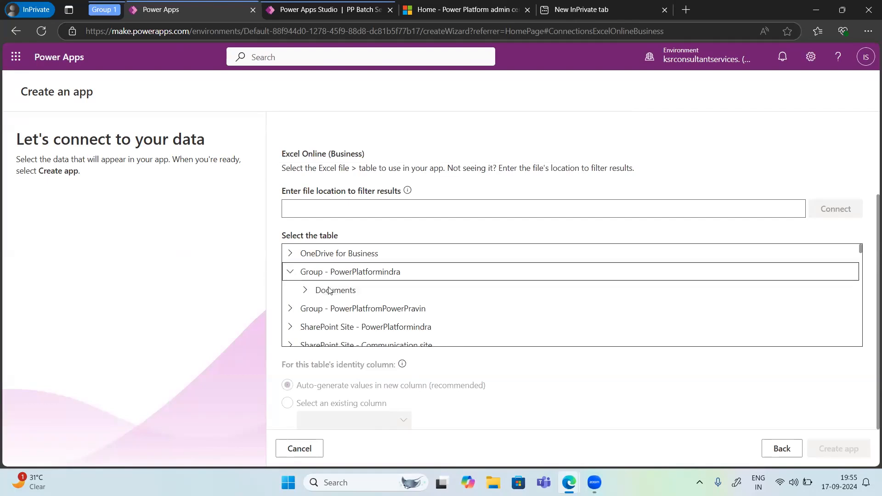
{"action": "left_click", "coordinate": [306, 291]}
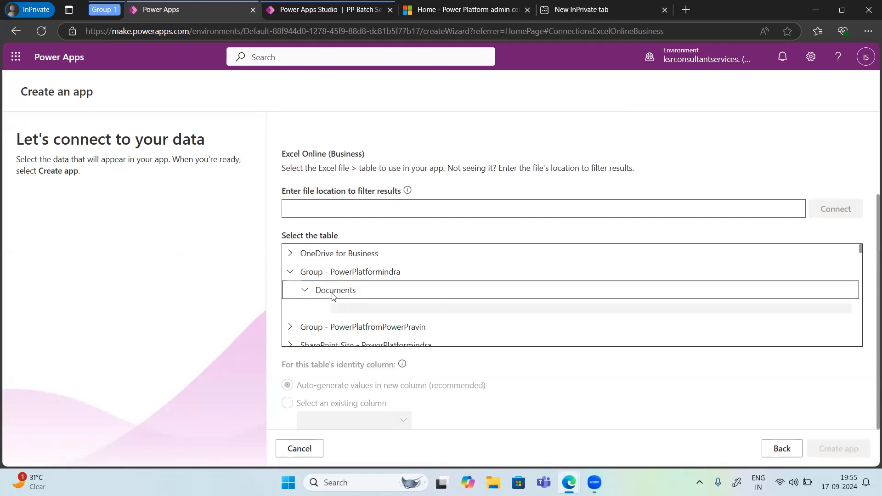
{"action": "left_click", "coordinate": [321, 284]}
{"action": "left_click", "coordinate": [370, 302]}
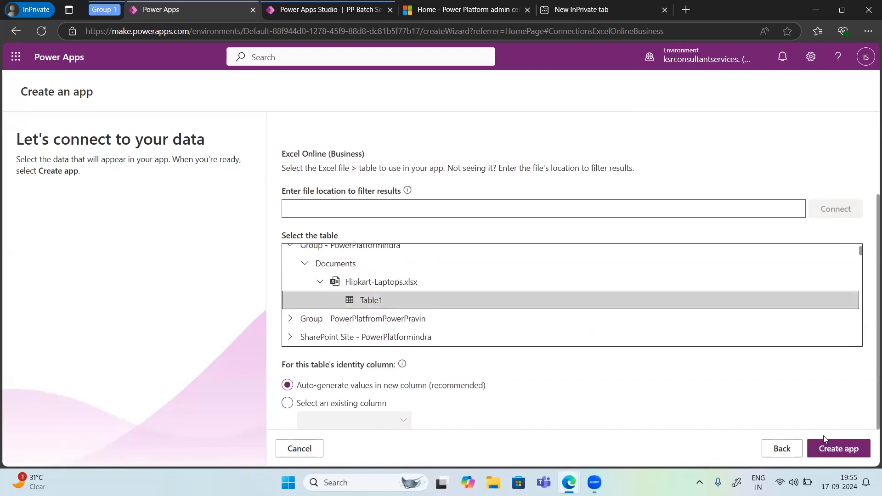
Step: Try again to create the app from Table1 and look through the other data locations in the table list
{"action": "left_click", "coordinate": [832, 451]}
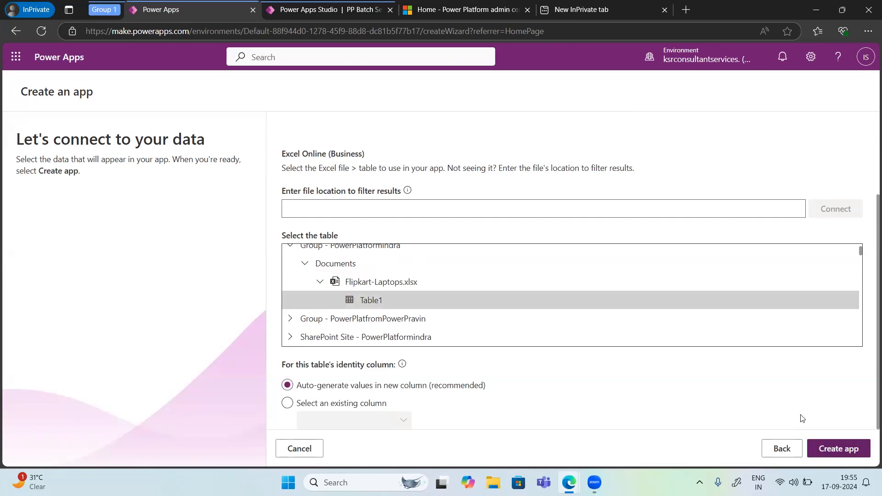
{"action": "left_click", "coordinate": [830, 453]}
{"action": "scroll", "coordinate": [564, 344], "scroll_direction": "down", "scroll_amount": 5}
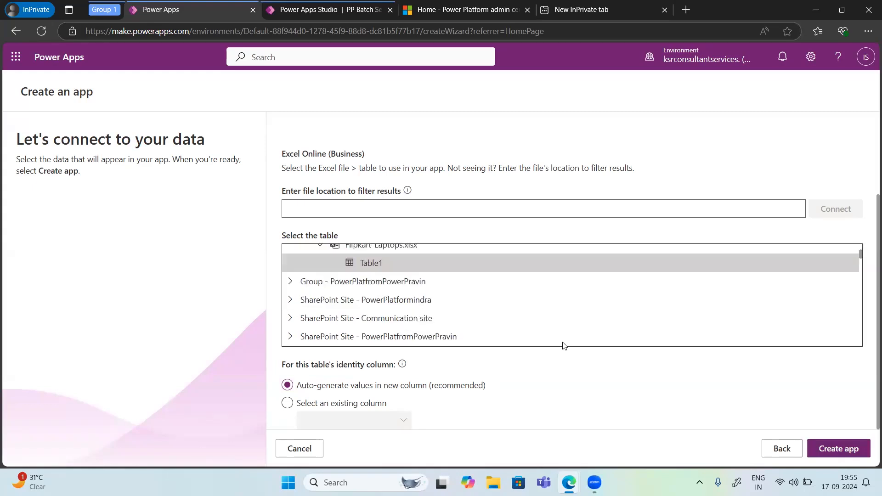
{"action": "scroll", "coordinate": [564, 345], "scroll_direction": "down", "scroll_amount": 3}
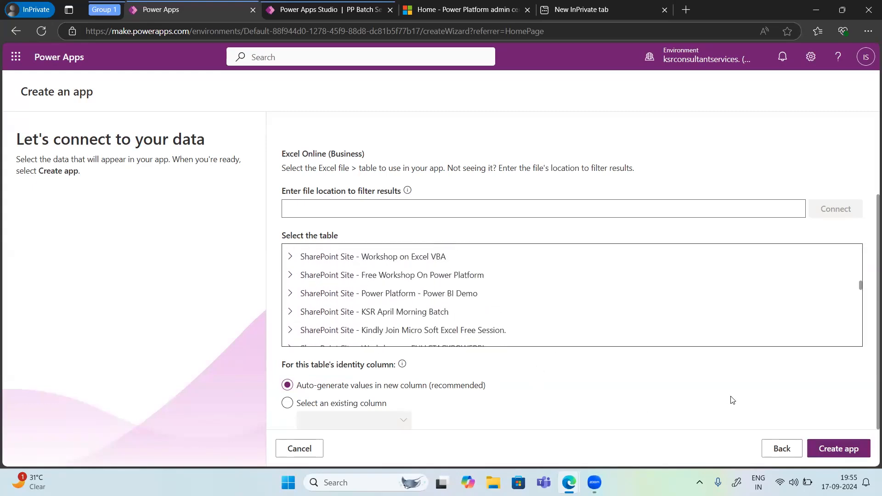
{"action": "left_click", "coordinate": [835, 452]}
{"action": "scroll", "coordinate": [466, 251], "scroll_direction": "up", "scroll_amount": 8}
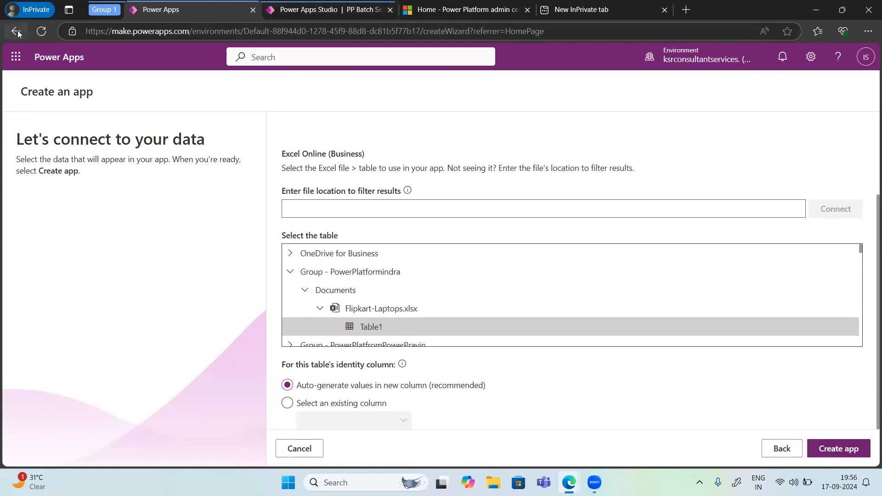
Step: Switch to the PP Batch Sept app in Power Apps Studio, skip the welcome dialog, and apply the Coral theme
{"action": "left_click", "coordinate": [298, 10]}
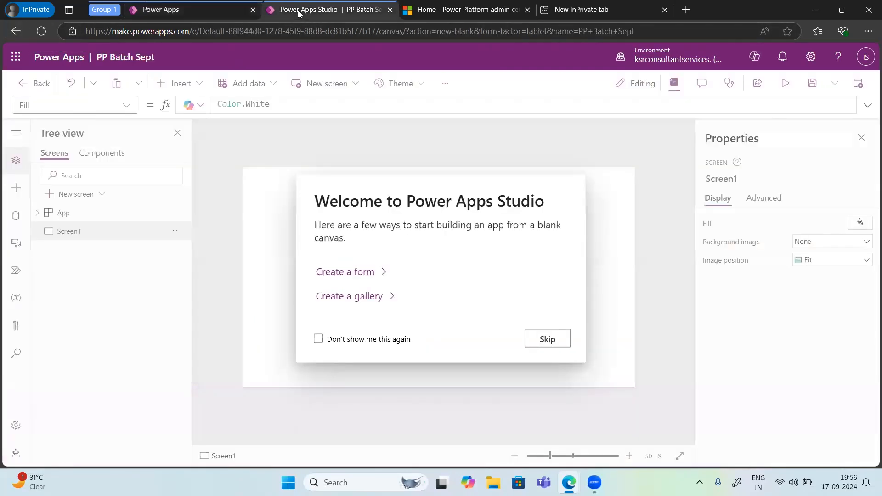
{"action": "left_click", "coordinate": [543, 340]}
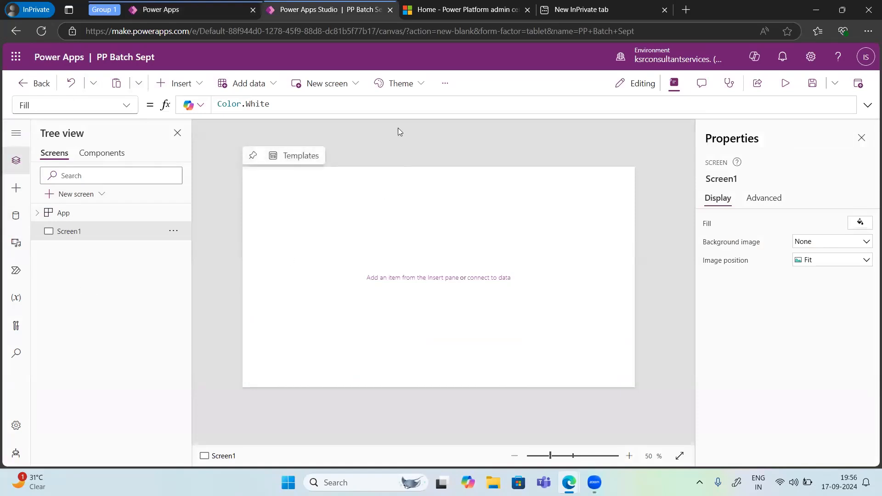
{"action": "left_click", "coordinate": [413, 92]}
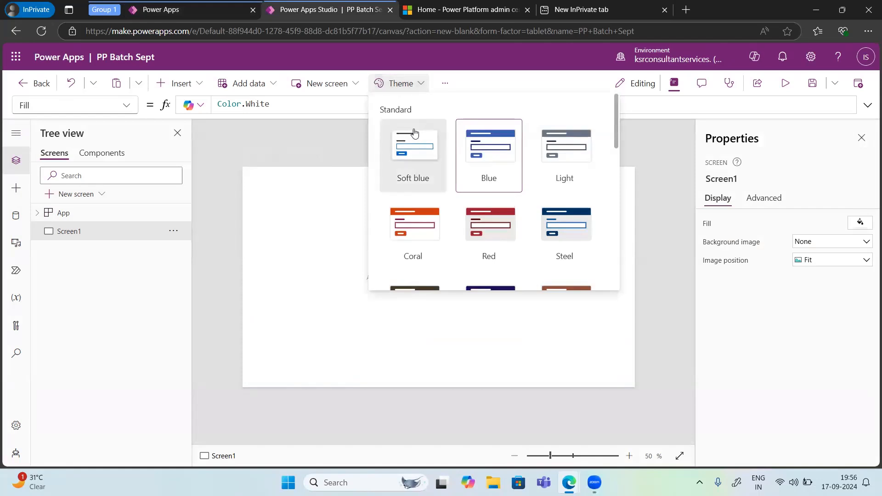
{"action": "left_click", "coordinate": [425, 239]}
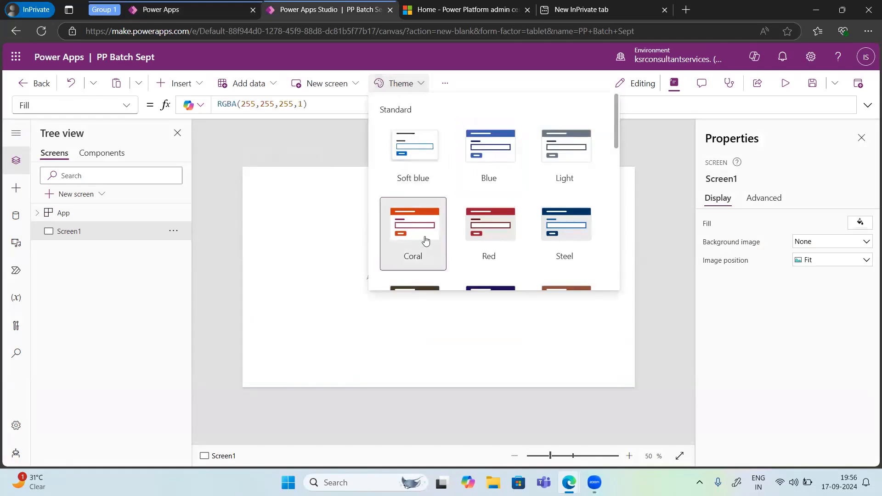
{"action": "left_click", "coordinate": [289, 203]}
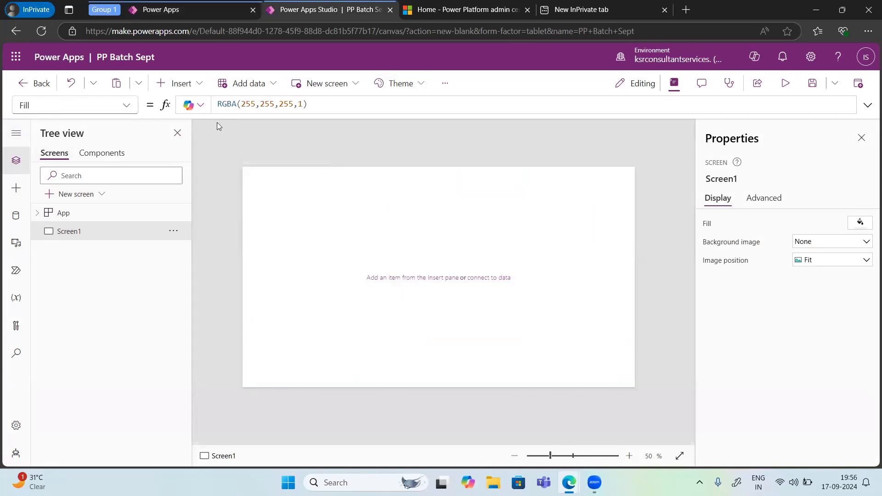
Step: Add a new screen with the Sidebar layout and select its main, sidebar and header containers in turn
{"action": "left_click", "coordinate": [344, 85]}
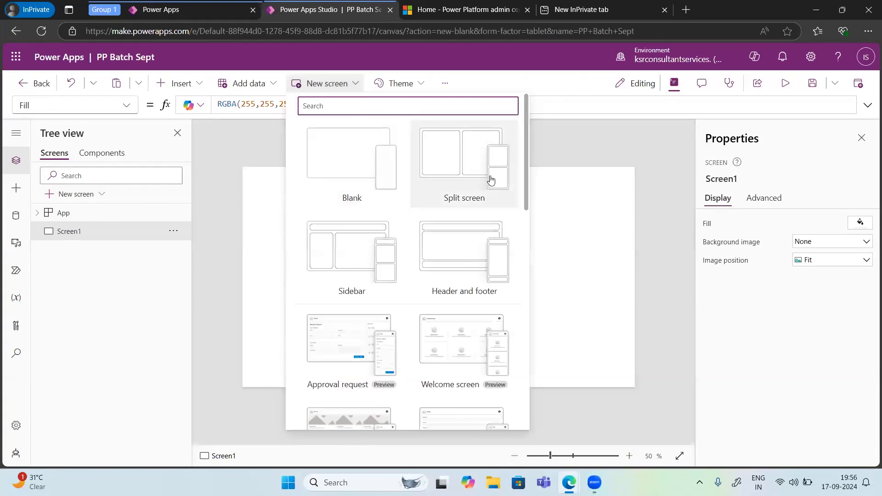
{"action": "left_click", "coordinate": [349, 257]}
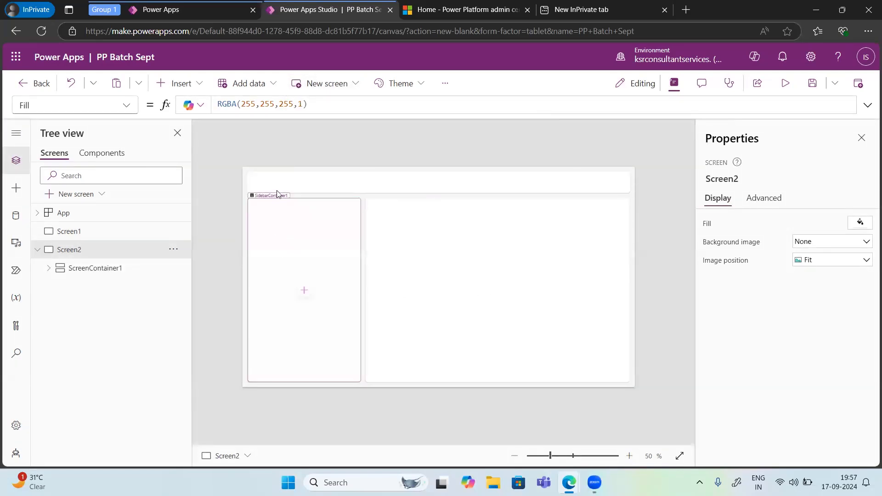
{"action": "left_click", "coordinate": [295, 184]}
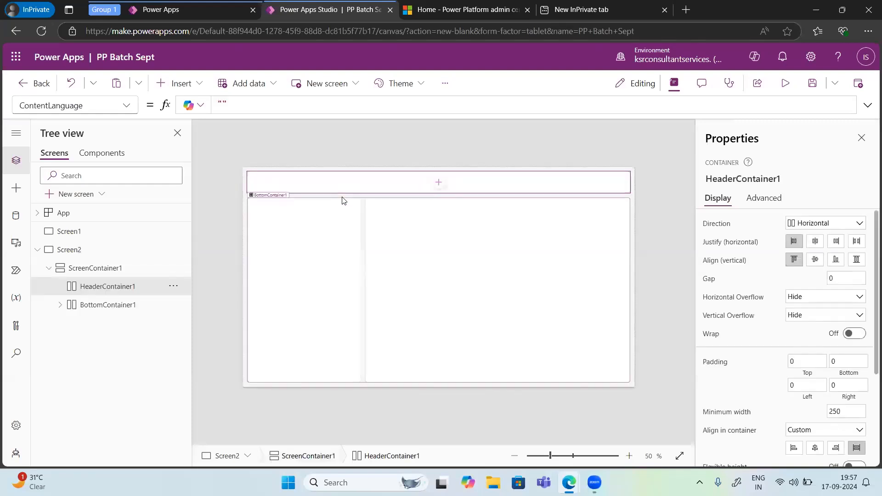
{"action": "left_click", "coordinate": [335, 228]}
{"action": "left_click", "coordinate": [465, 240]}
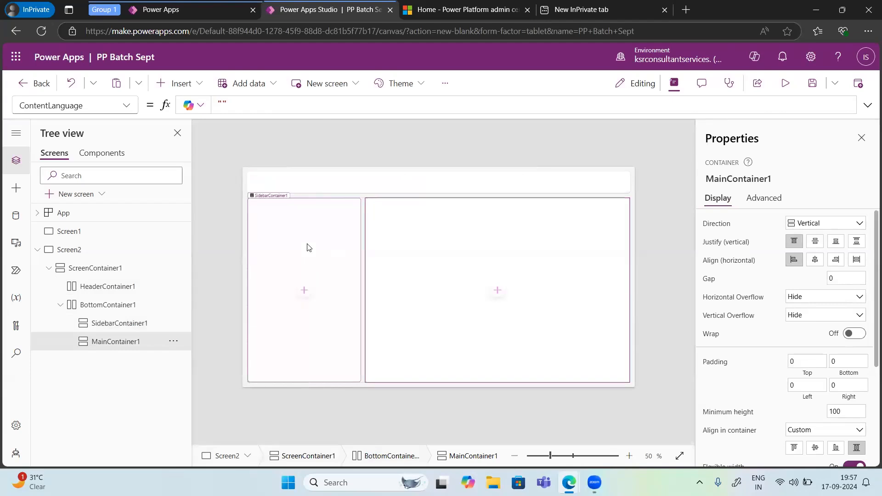
{"action": "left_click", "coordinate": [308, 226]}
{"action": "left_click", "coordinate": [334, 188]}
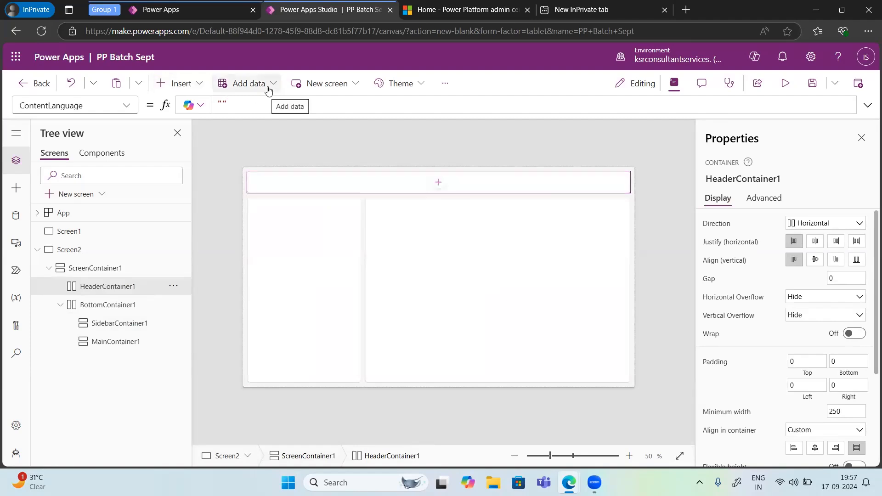
Step: Browse the insertable Input and Display controls available for the header container
{"action": "left_click", "coordinate": [200, 86]}
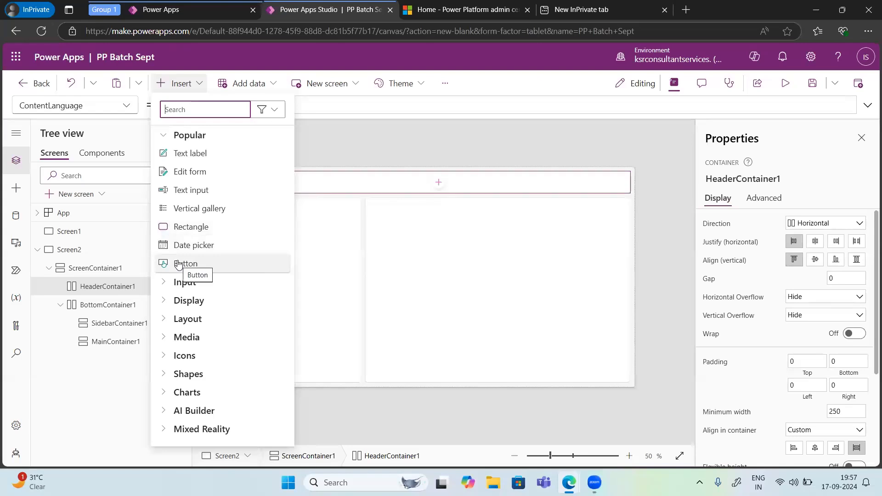
{"action": "left_click", "coordinate": [167, 283]}
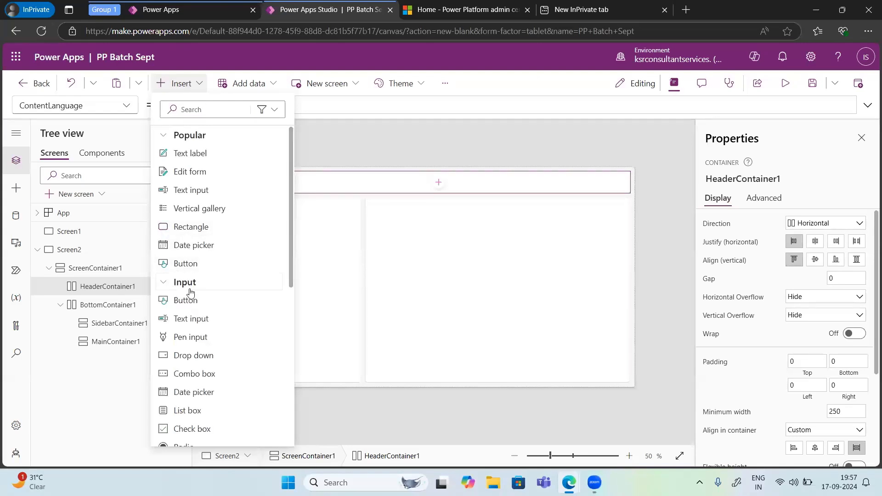
{"action": "scroll", "coordinate": [191, 293], "scroll_direction": "down", "scroll_amount": 5}
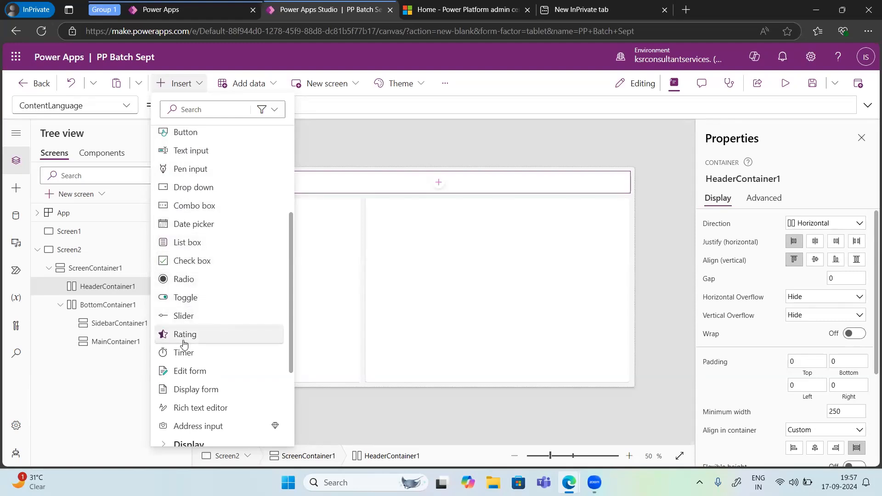
{"action": "scroll", "coordinate": [184, 343], "scroll_direction": "down", "scroll_amount": 2}
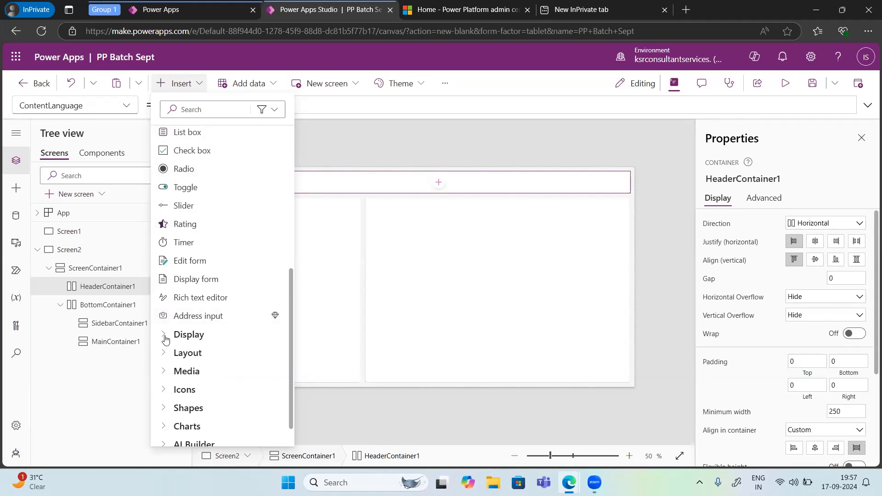
{"action": "left_click", "coordinate": [166, 340]}
{"action": "scroll", "coordinate": [197, 335], "scroll_direction": "down", "scroll_amount": 2}
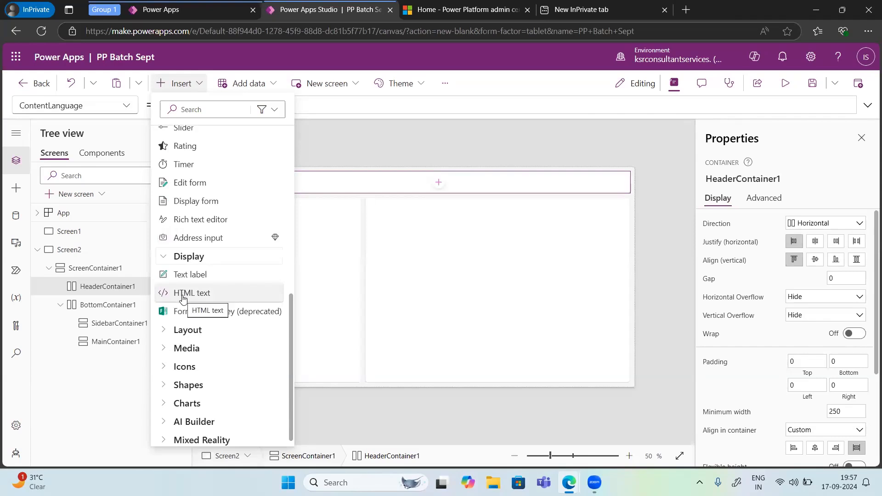
{"action": "scroll", "coordinate": [182, 323], "scroll_direction": "down", "scroll_amount": 1}
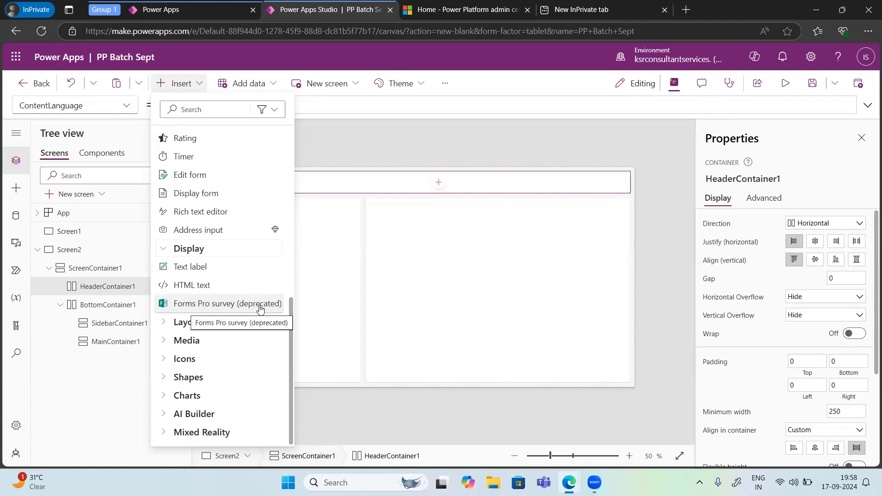
Step: Look through the insertable Layout and Media controls, from galleries and containers to the Map control
{"action": "left_click", "coordinate": [175, 324]}
{"action": "scroll", "coordinate": [199, 320], "scroll_direction": "down", "scroll_amount": 1}
{"action": "scroll", "coordinate": [199, 320], "scroll_direction": "down", "scroll_amount": 3}
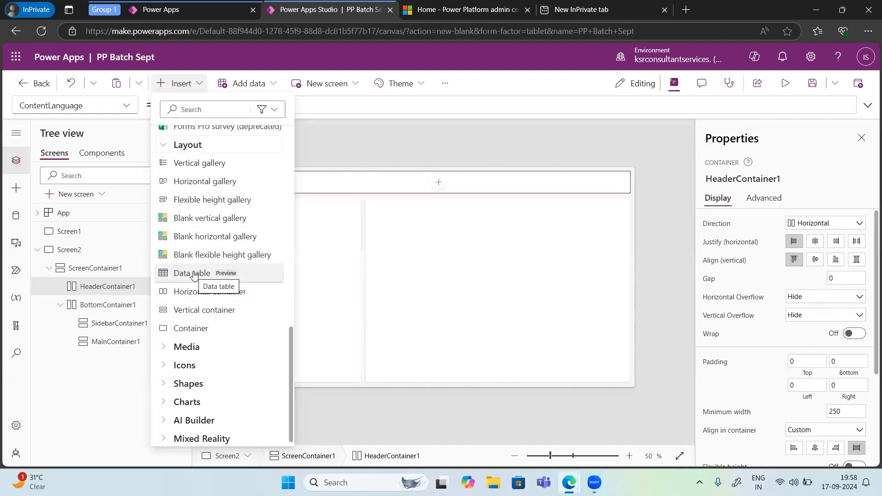
{"action": "left_click", "coordinate": [192, 344]}
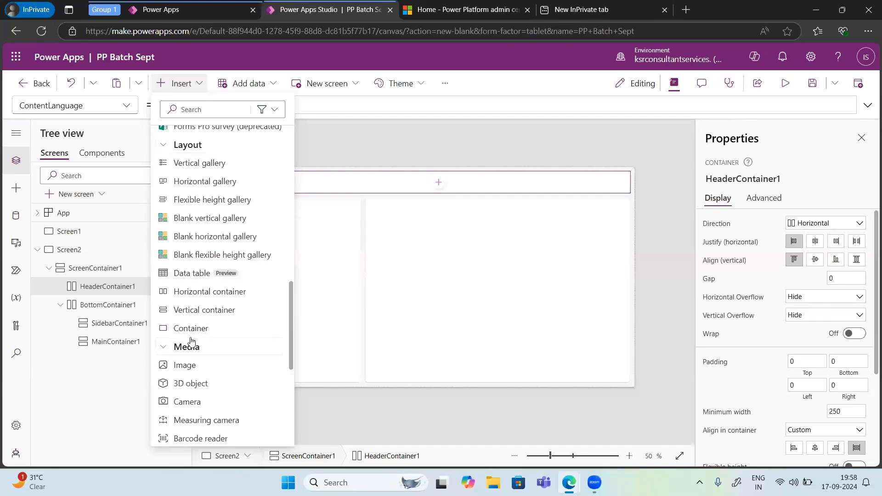
{"action": "scroll", "coordinate": [192, 340], "scroll_direction": "down", "scroll_amount": 3}
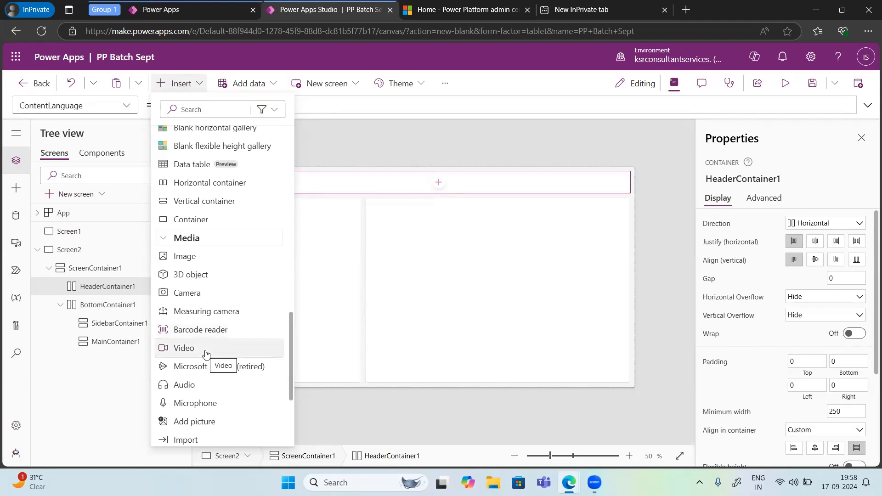
{"action": "scroll", "coordinate": [196, 379], "scroll_direction": "down", "scroll_amount": 2}
{"action": "scroll", "coordinate": [196, 380], "scroll_direction": "down", "scroll_amount": 3}
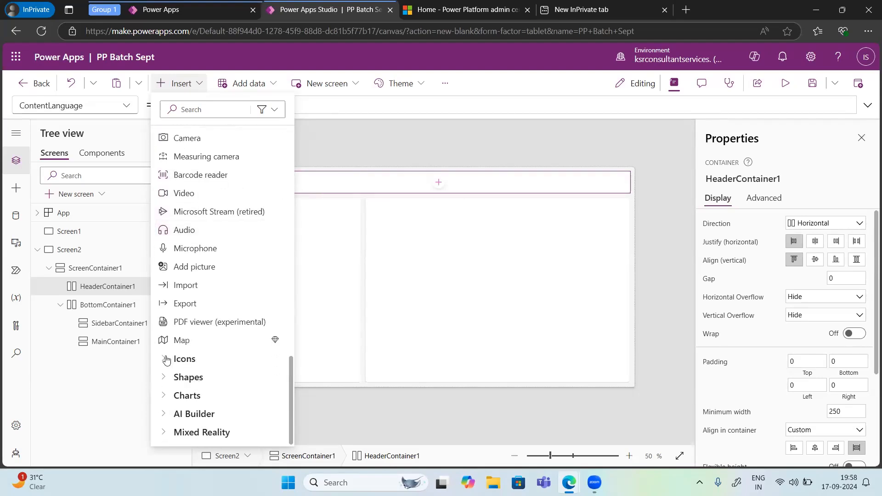
Step: Check the Map control's premium marker, look through the insertable Icons, and collapse that category
{"action": "left_click", "coordinate": [166, 360]}
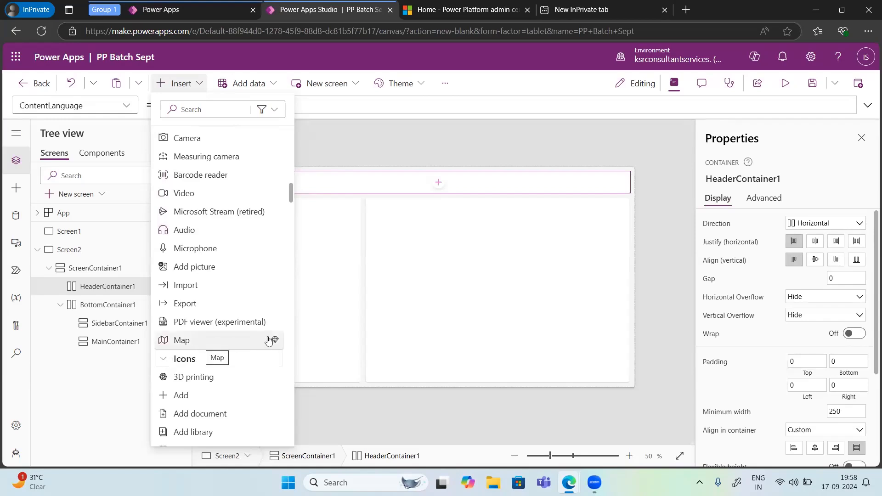
{"action": "mouse_move", "coordinate": [275, 344]}
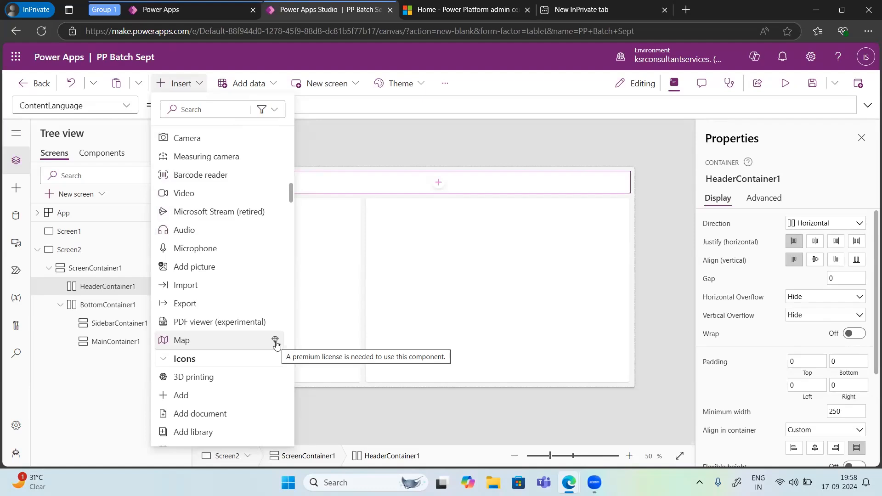
{"action": "scroll", "coordinate": [195, 387], "scroll_direction": "down", "scroll_amount": 3}
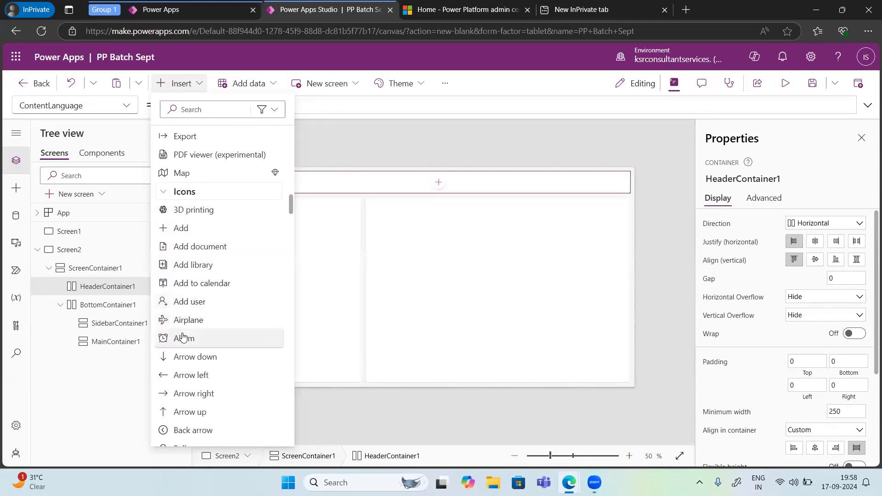
{"action": "scroll", "coordinate": [184, 335], "scroll_direction": "down", "scroll_amount": 1}
{"action": "scroll", "coordinate": [184, 337], "scroll_direction": "down", "scroll_amount": 8}
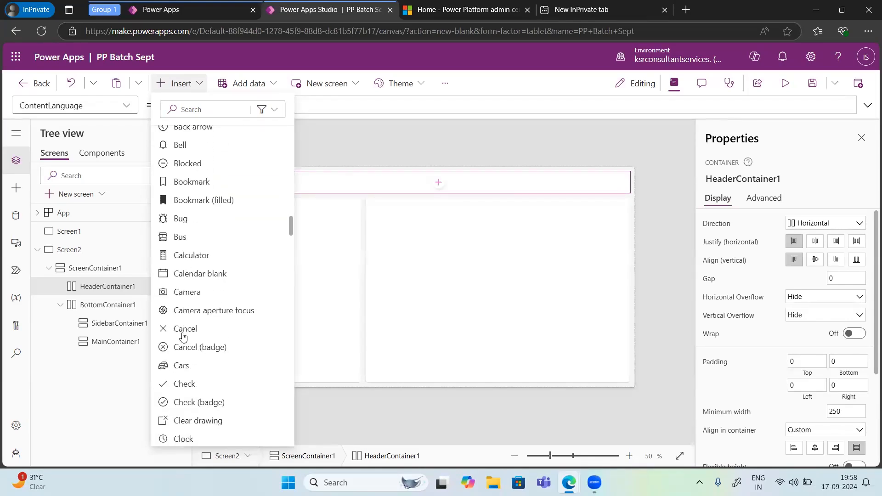
{"action": "scroll", "coordinate": [184, 337], "scroll_direction": "down", "scroll_amount": 8}
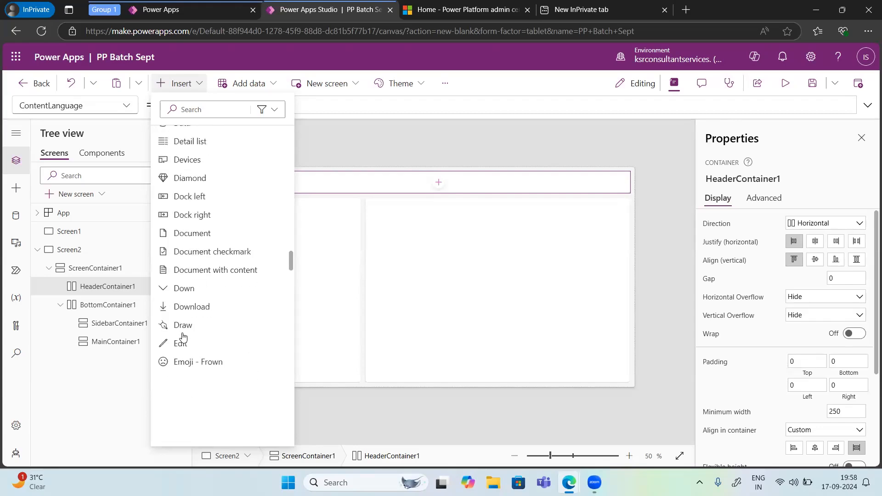
{"action": "scroll", "coordinate": [184, 336], "scroll_direction": "down", "scroll_amount": 8}
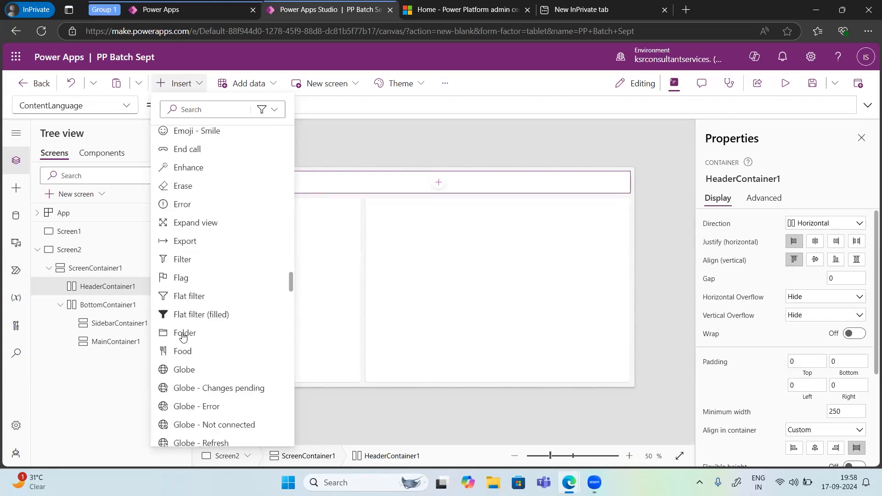
{"action": "scroll", "coordinate": [184, 337], "scroll_direction": "down", "scroll_amount": 8}
{"action": "scroll", "coordinate": [183, 336], "scroll_direction": "up", "scroll_amount": 15}
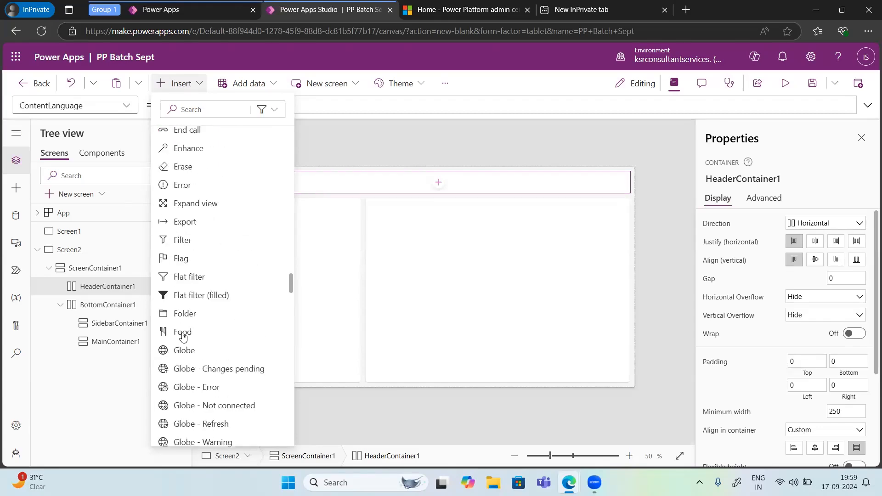
{"action": "scroll", "coordinate": [184, 337], "scroll_direction": "up", "scroll_amount": 15}
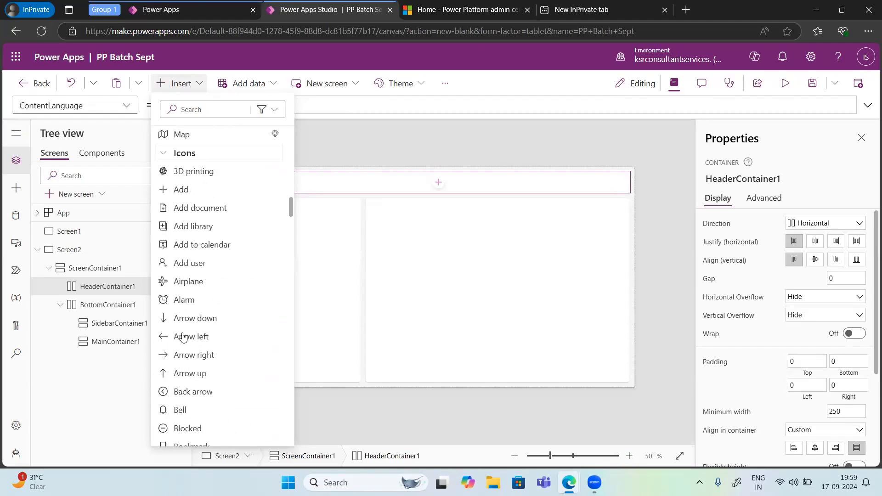
{"action": "scroll", "coordinate": [177, 336], "scroll_direction": "up", "scroll_amount": 1}
{"action": "left_click", "coordinate": [166, 337]}
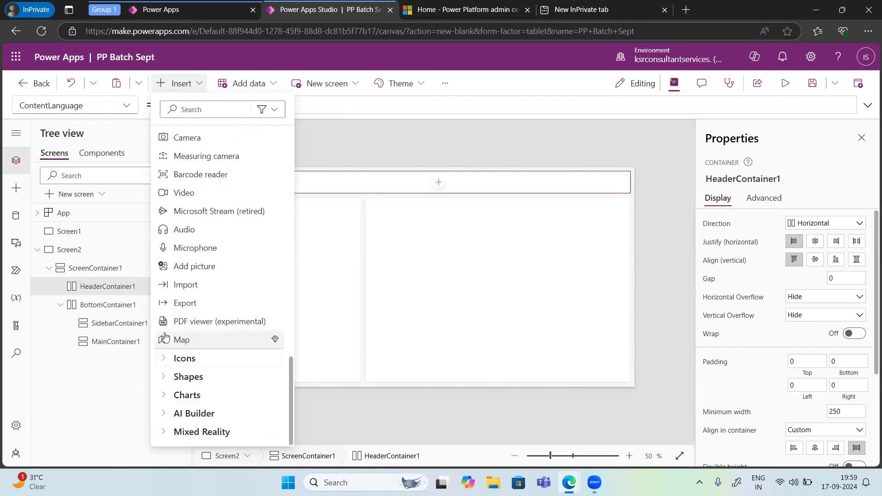
Step: Look through the insertable Shapes and Charts controls
{"action": "left_click", "coordinate": [167, 375]}
{"action": "scroll", "coordinate": [188, 349], "scroll_direction": "down", "scroll_amount": 4}
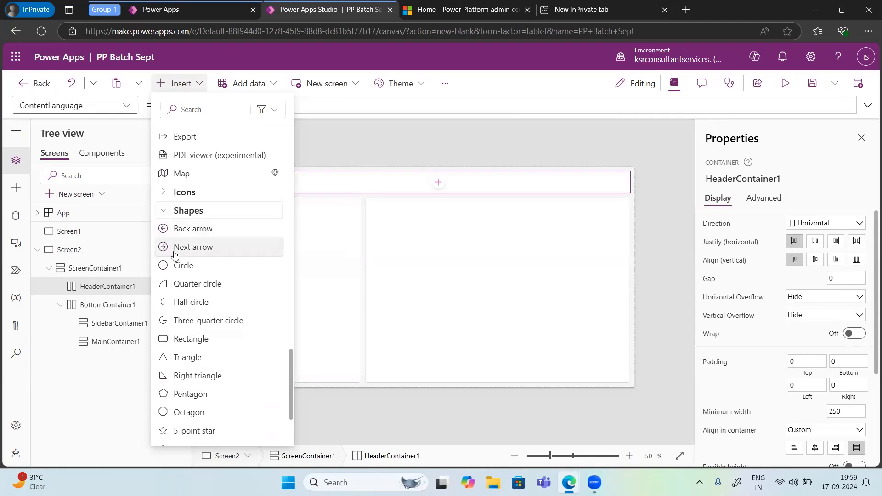
{"action": "scroll", "coordinate": [202, 394], "scroll_direction": "down", "scroll_amount": 3}
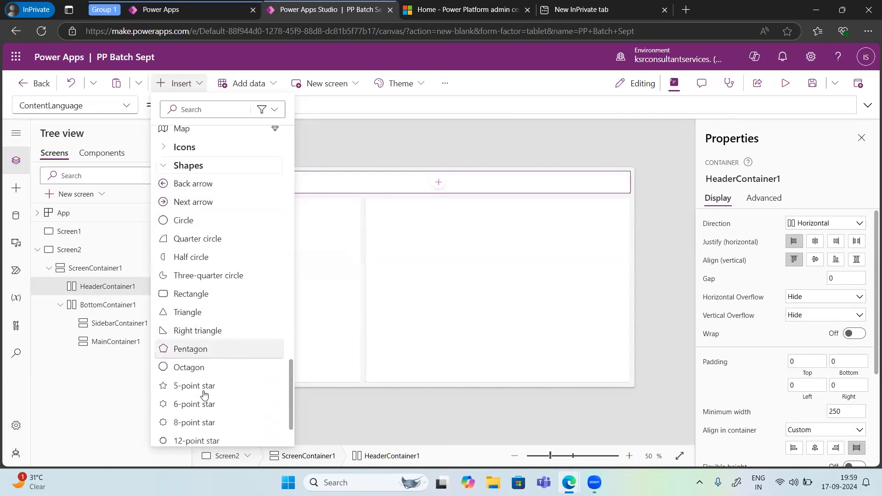
{"action": "scroll", "coordinate": [204, 395], "scroll_direction": "down", "scroll_amount": 2}
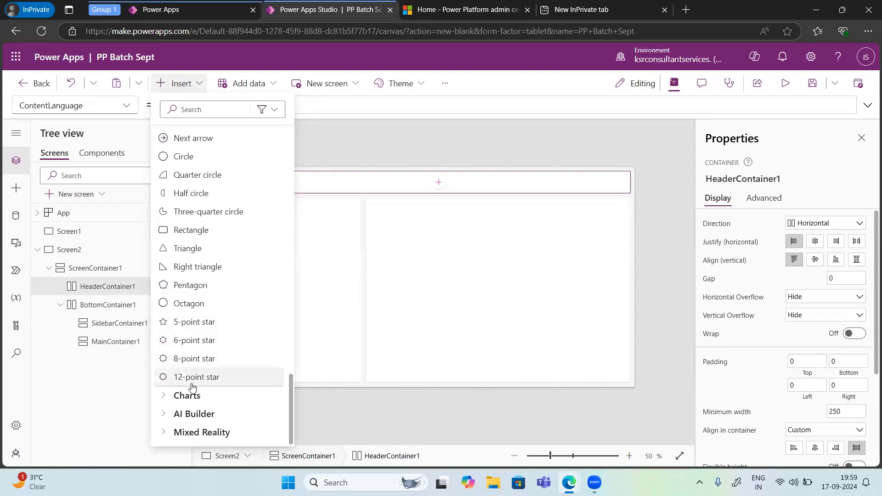
{"action": "left_click", "coordinate": [170, 395]}
{"action": "scroll", "coordinate": [202, 392], "scroll_direction": "down", "scroll_amount": 2}
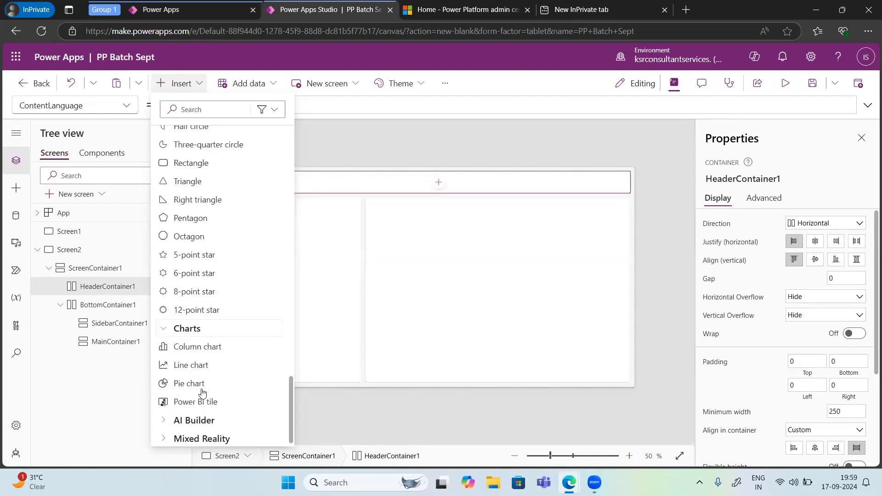
Step: Expand the AI Builder and Mixed Reality categories to review their insertable controls
{"action": "left_click", "coordinate": [164, 415]}
{"action": "scroll", "coordinate": [204, 404], "scroll_direction": "down", "scroll_amount": 2}
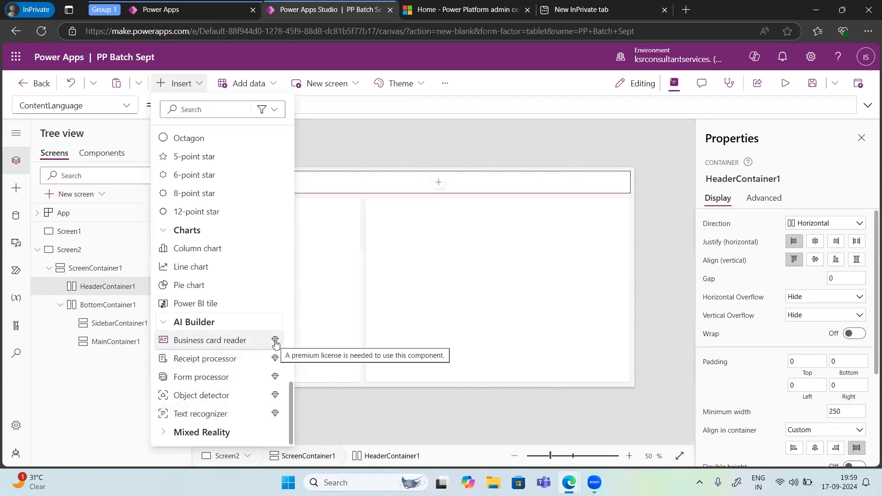
{"action": "left_click", "coordinate": [166, 437]}
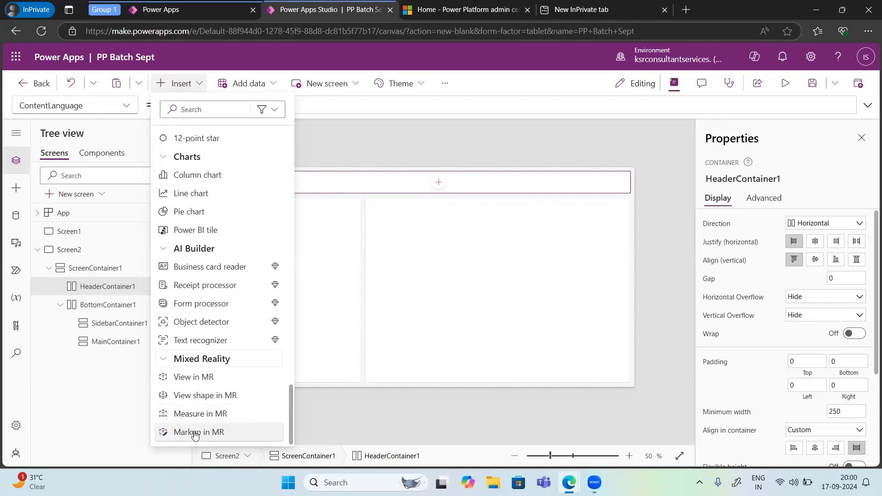
Step: Insert a text label into the header container and try to move it toward the header's middle
{"action": "scroll", "coordinate": [195, 434], "scroll_direction": "up", "scroll_amount": 15}
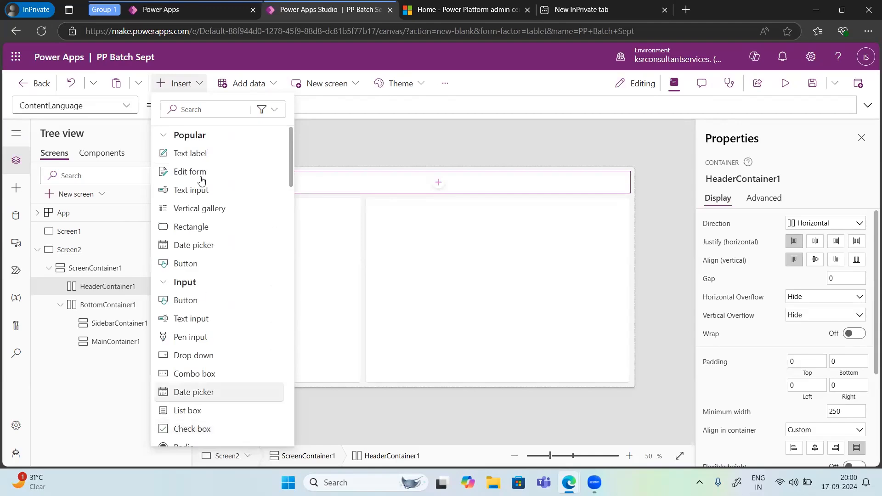
{"action": "scroll", "coordinate": [205, 283], "scroll_direction": "down", "scroll_amount": 12}
{"action": "scroll", "coordinate": [204, 284], "scroll_direction": "down", "scroll_amount": 3}
{"action": "scroll", "coordinate": [204, 284], "scroll_direction": "up", "scroll_amount": 3}
{"action": "scroll", "coordinate": [204, 284], "scroll_direction": "down", "scroll_amount": 3}
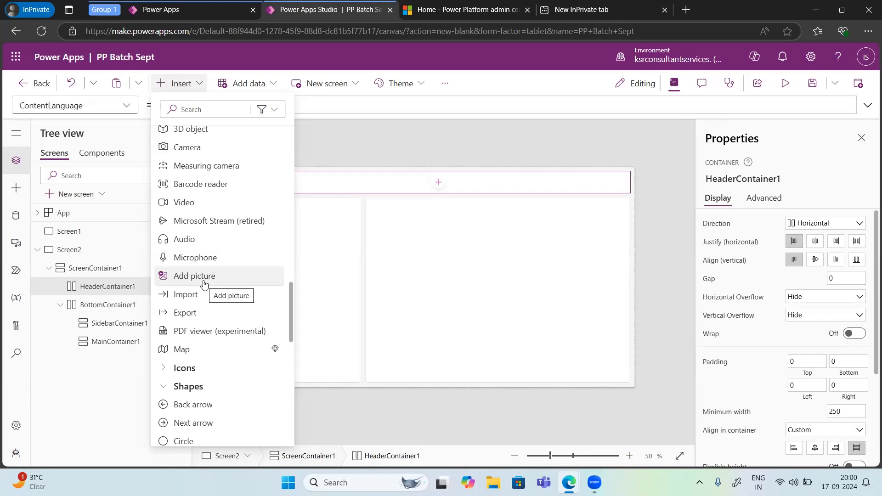
{"action": "scroll", "coordinate": [177, 175], "scroll_direction": "up", "scroll_amount": 10}
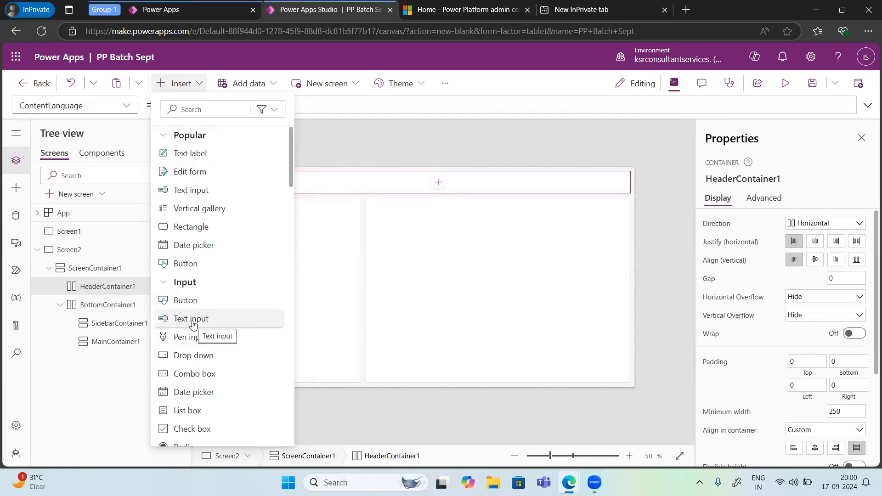
{"action": "left_click", "coordinate": [193, 156]}
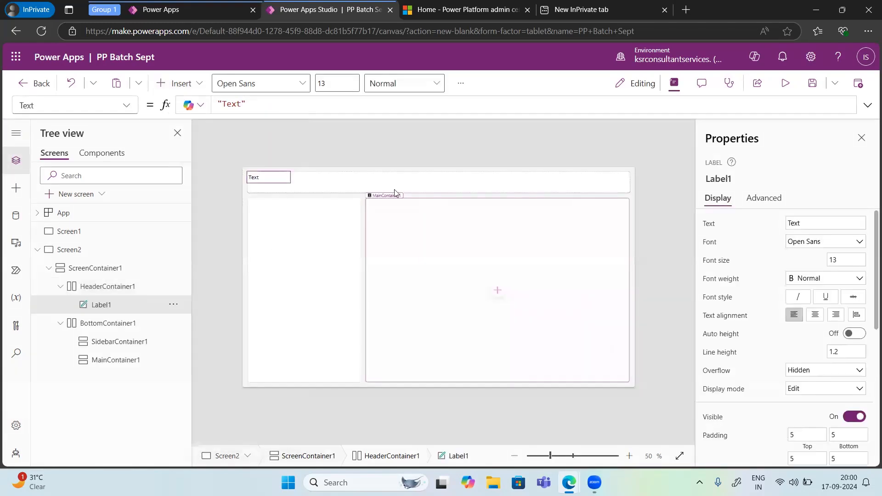
{"action": "left_click_drag", "start_coordinate": [281, 178], "coordinate": [390, 180]}
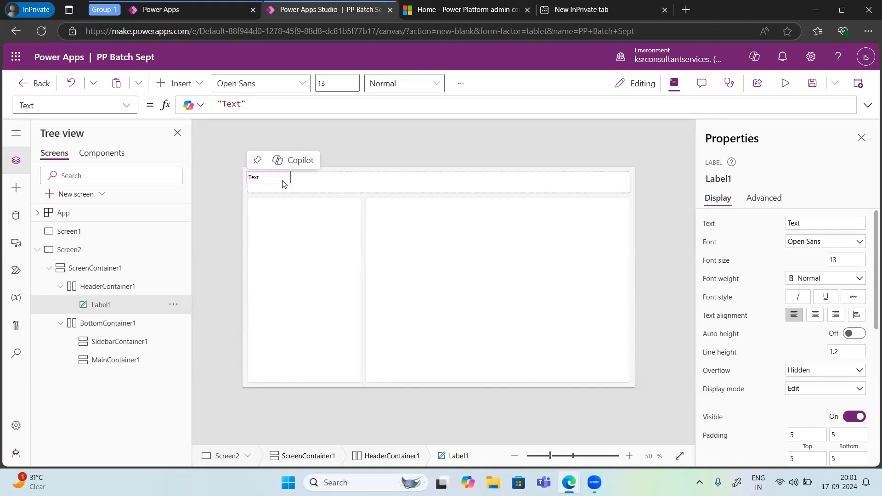
Step: Clear the header label's default text from its Text property formula
{"action": "left_click", "coordinate": [253, 103]}
{"action": "key", "text": "BackSpace"}
{"action": "key", "text": "BackSpace"}
{"action": "key", "text": "BackSpace"}
{"action": "key", "text": "BackSpace"}
{"action": "key", "text": "BackSpace"}
{"action": "key", "text": "BackSpace"}
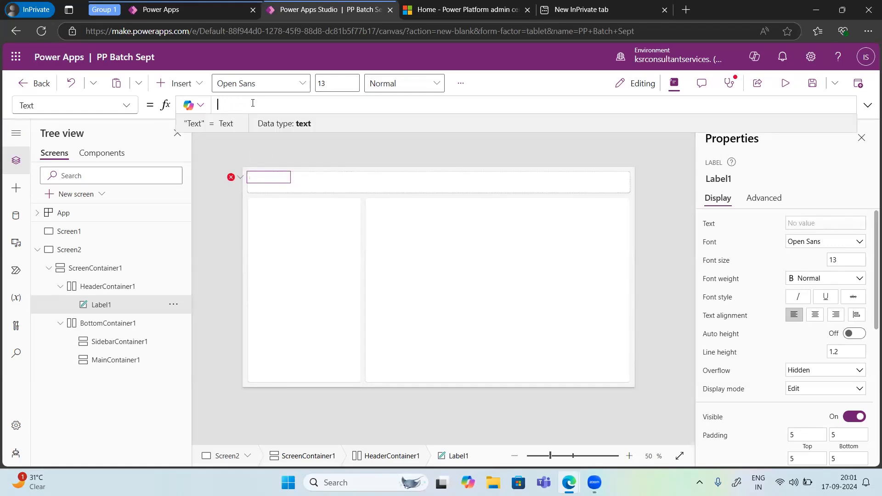
{"action": "type", "text": "We"}
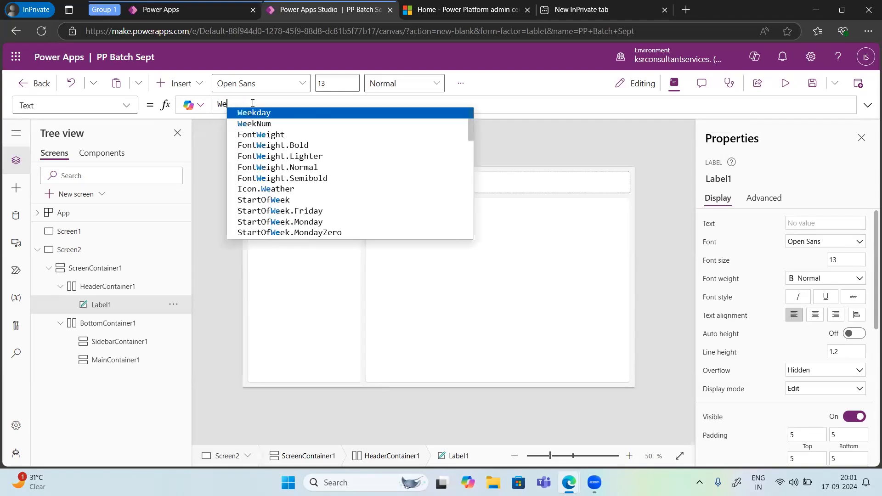
{"action": "key", "text": "BackSpace"}
{"action": "key", "text": "BackSpace"}
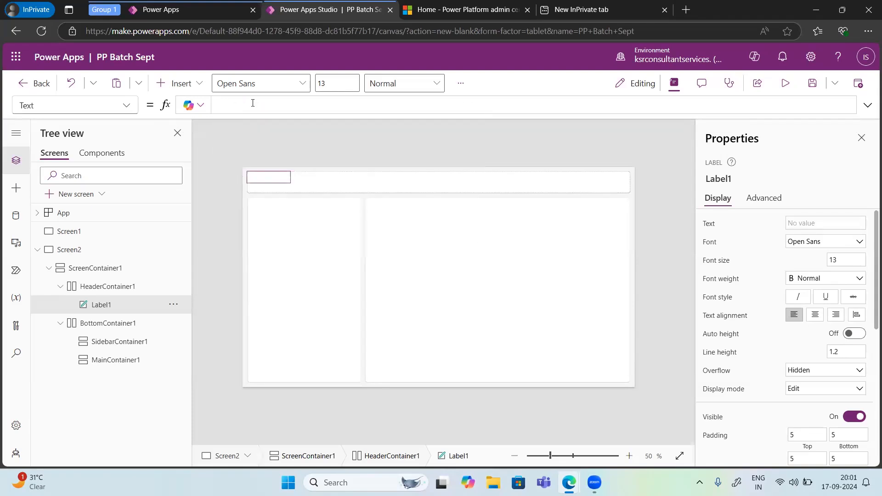
Step: Start a Concatenate formula for the label's text with "Welcome ", including the trailing space, as the first argument
{"action": "type", "text": "Con"}
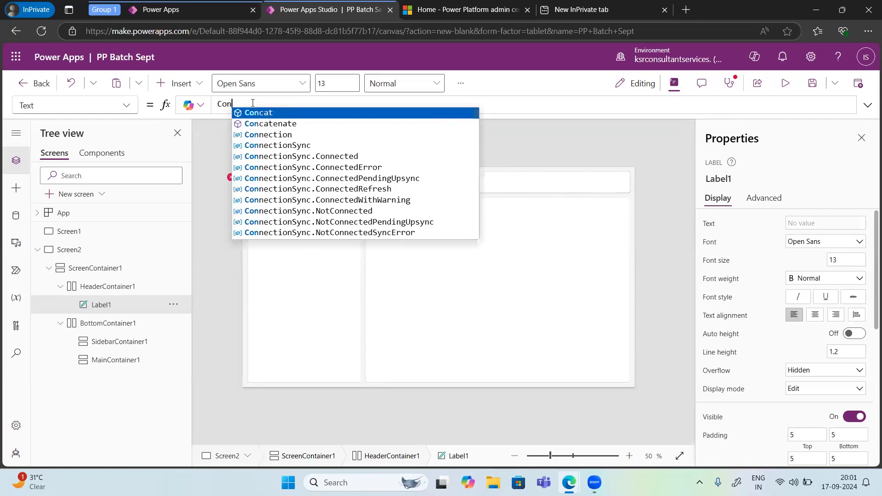
{"action": "key", "text": "Down"}
{"action": "key", "text": "Tab"}
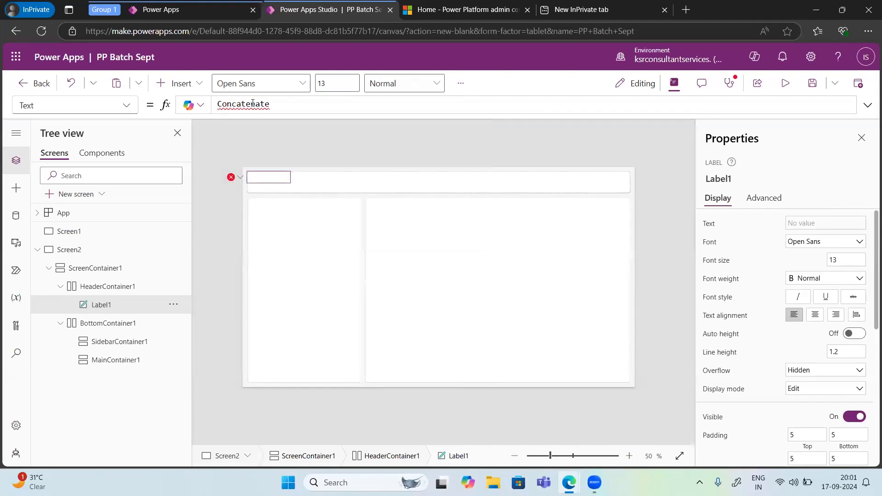
{"action": "type", "text": "(\"\""}
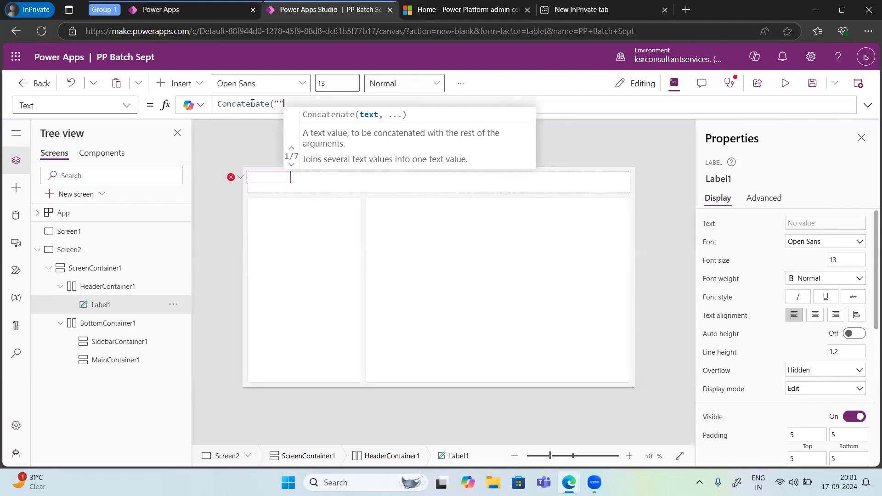
{"action": "key", "text": "BackSpace"}
{"action": "type", "text": "Welcome"}
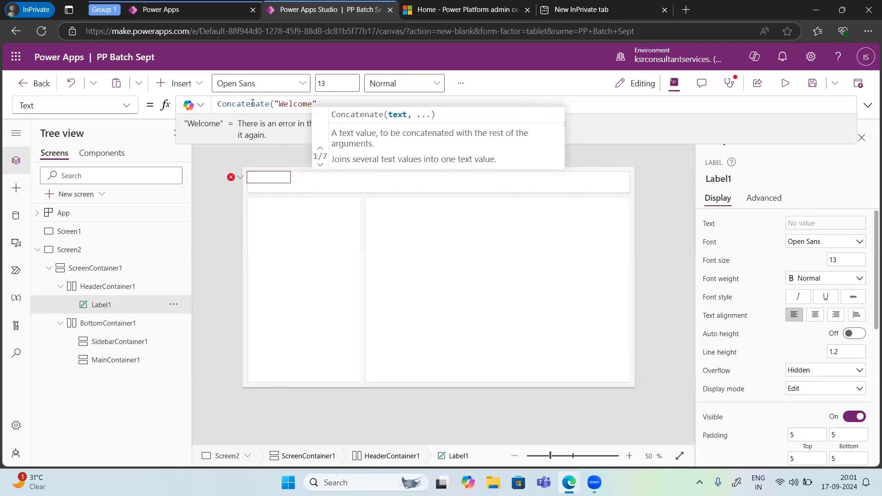
{"action": "type", "text": " \""}
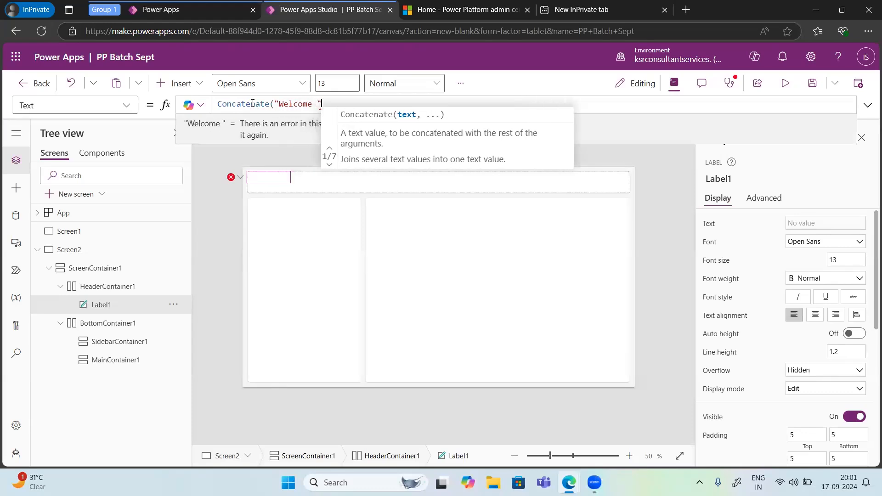
{"action": "type", "text": ",\""}
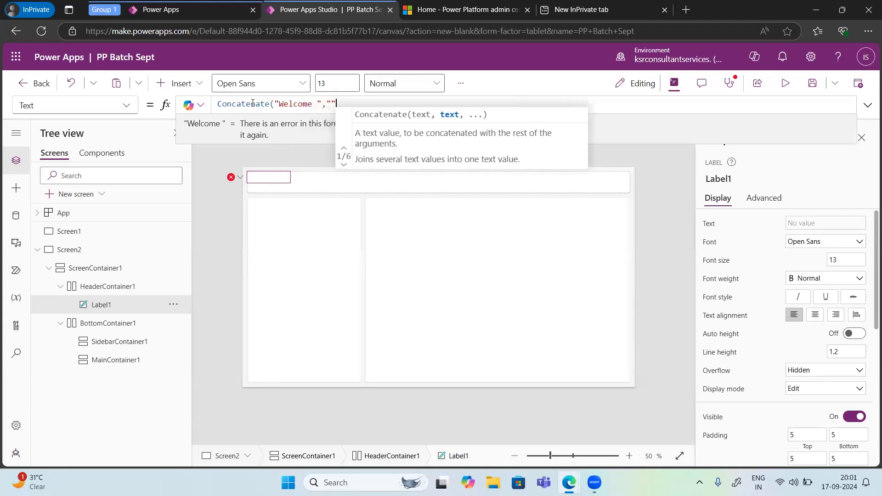
{"action": "key", "text": "BackSpace"}
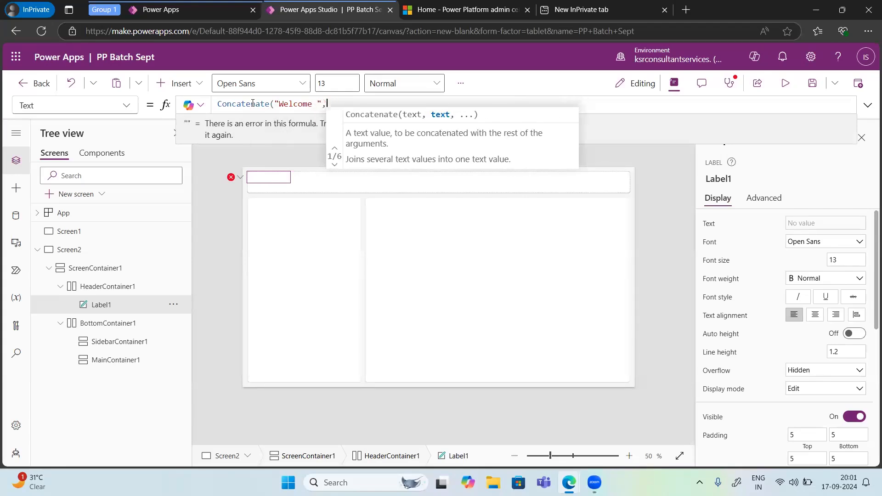
Step: Add the User() function as the second argument of the Concatenate formula
{"action": "type", "text": "user"}
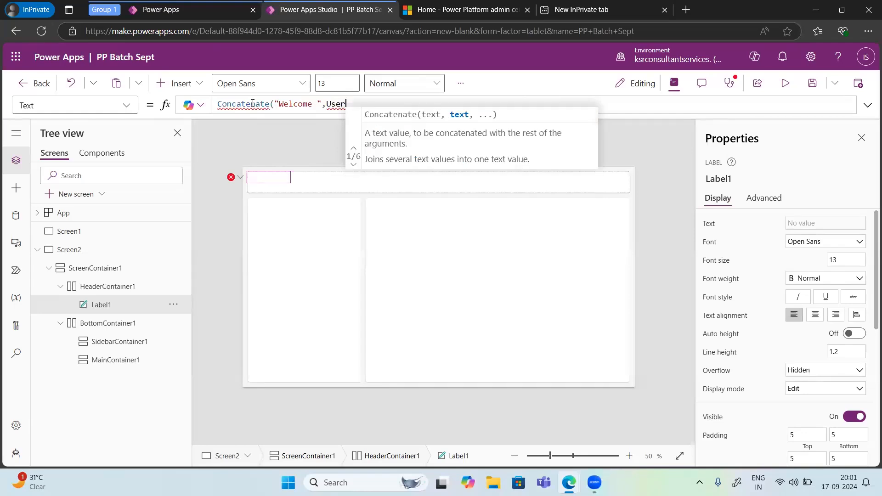
{"action": "type", "text": "."}
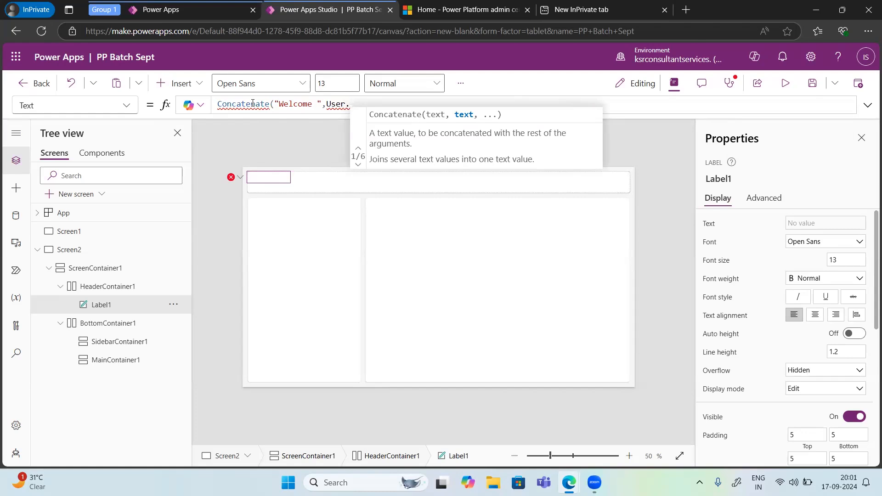
{"action": "key", "text": "BackSpace"}
{"action": "key", "text": "BackSpace"}
{"action": "key", "text": "BackSpace"}
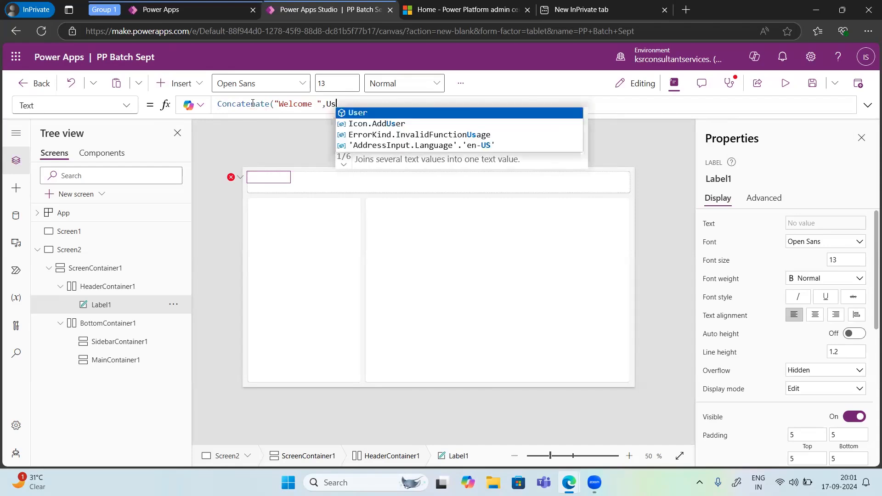
{"action": "type", "text": "er()"}
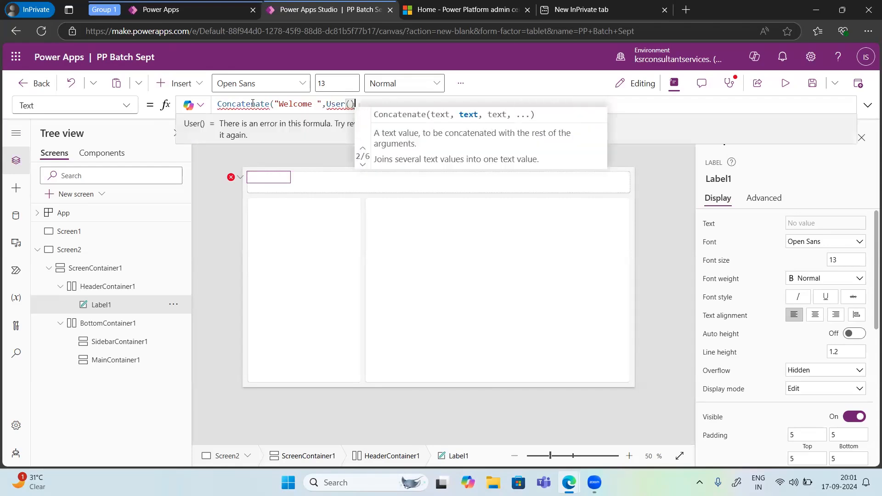
Step: Append the FullName property to User() and close the Concatenate formula
{"action": "key", "text": "Left"}
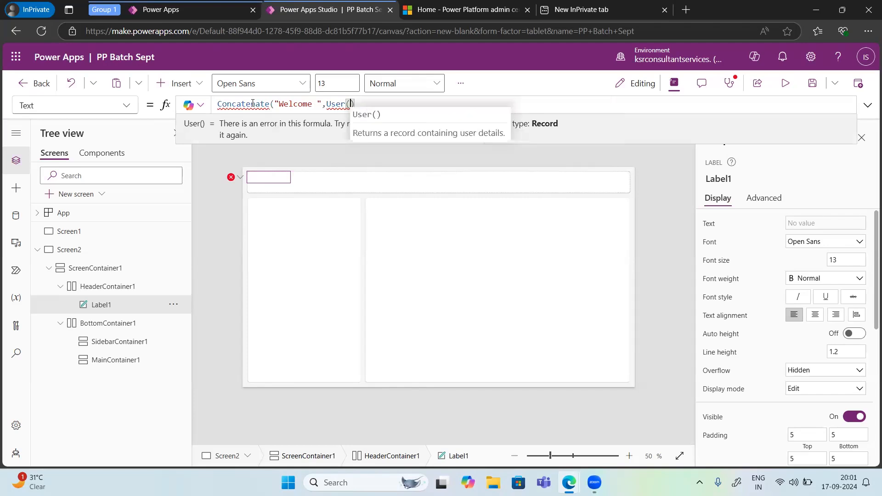
{"action": "key", "text": "Right"}
{"action": "type", "text": "."}
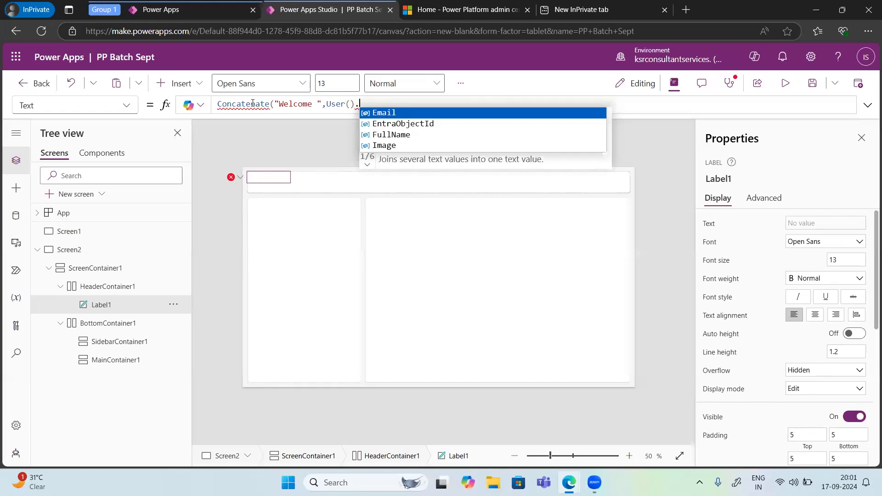
{"action": "key", "text": "Down"}
{"action": "key", "text": "Down"}
{"action": "key", "text": "Tab"}
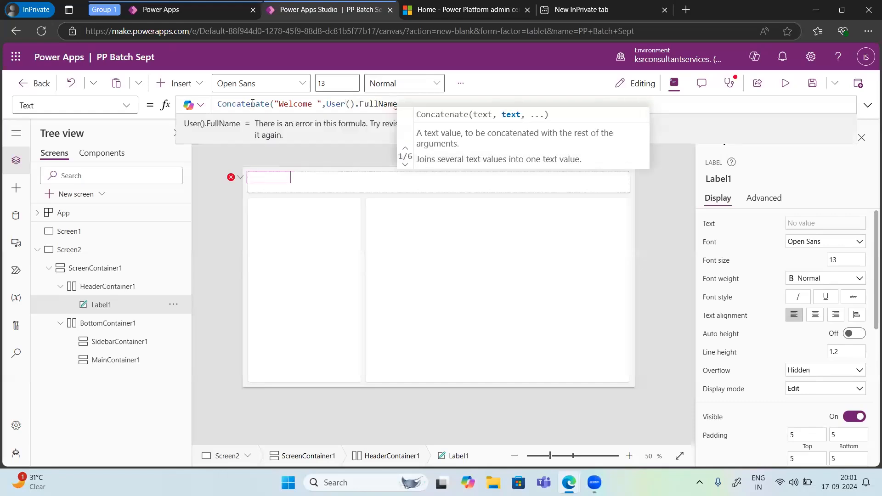
{"action": "type", "text": ")"}
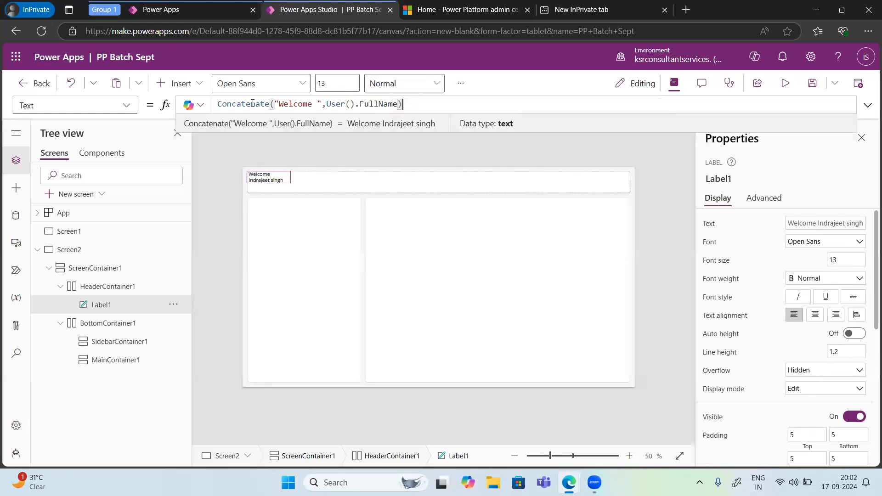
Step: Select the header label and review its display and advanced properties for positioning options
{"action": "left_click", "coordinate": [266, 180]}
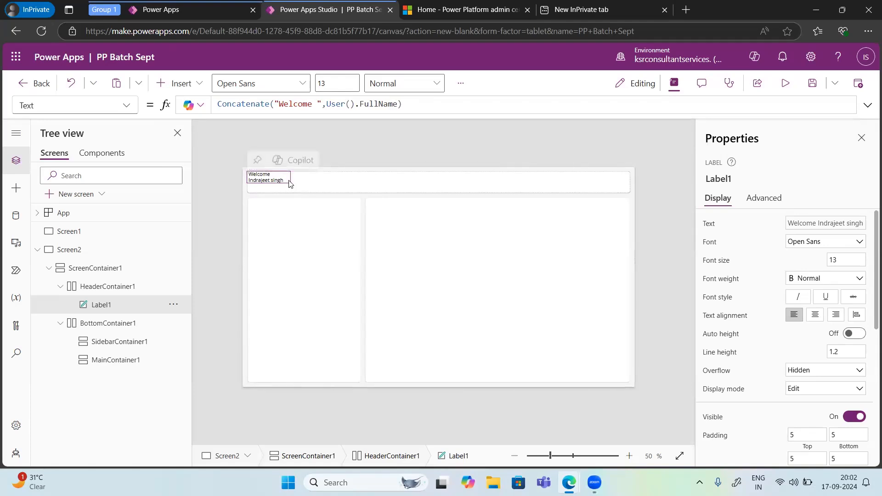
{"action": "left_click", "coordinate": [367, 223]}
{"action": "left_click", "coordinate": [276, 184]}
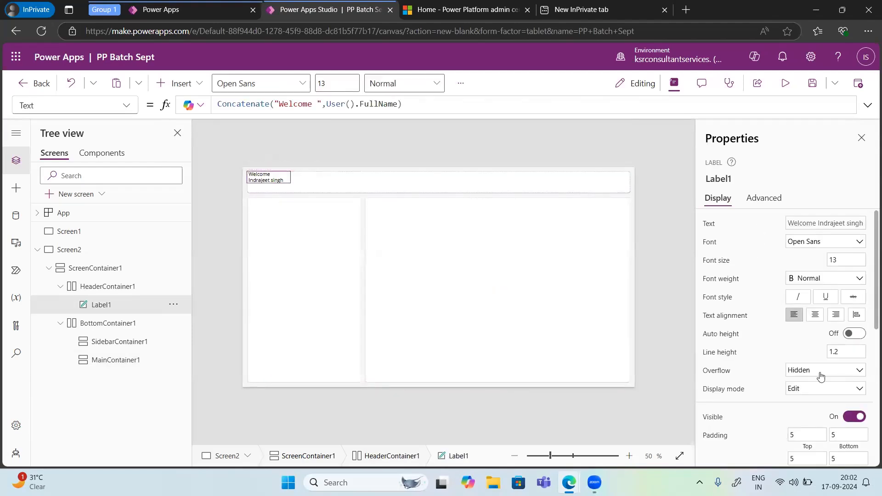
{"action": "scroll", "coordinate": [821, 374], "scroll_direction": "down", "scroll_amount": 5}
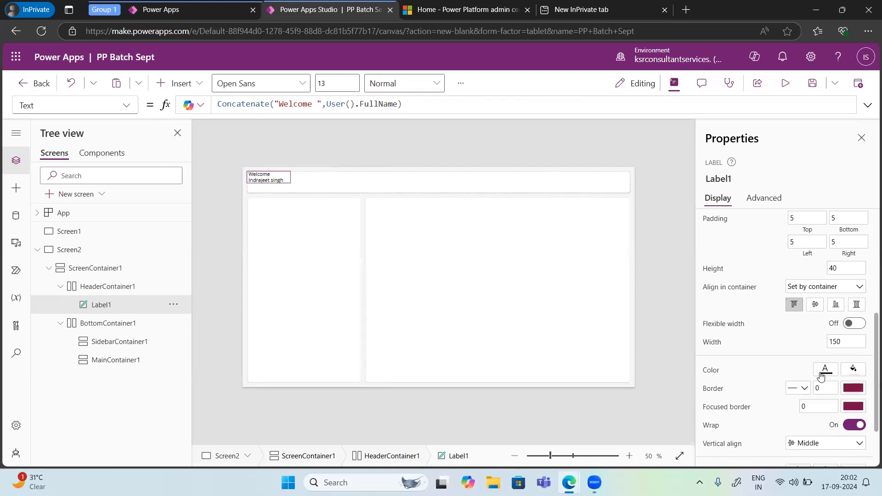
{"action": "scroll", "coordinate": [821, 375], "scroll_direction": "down", "scroll_amount": 2}
{"action": "left_click", "coordinate": [759, 202]}
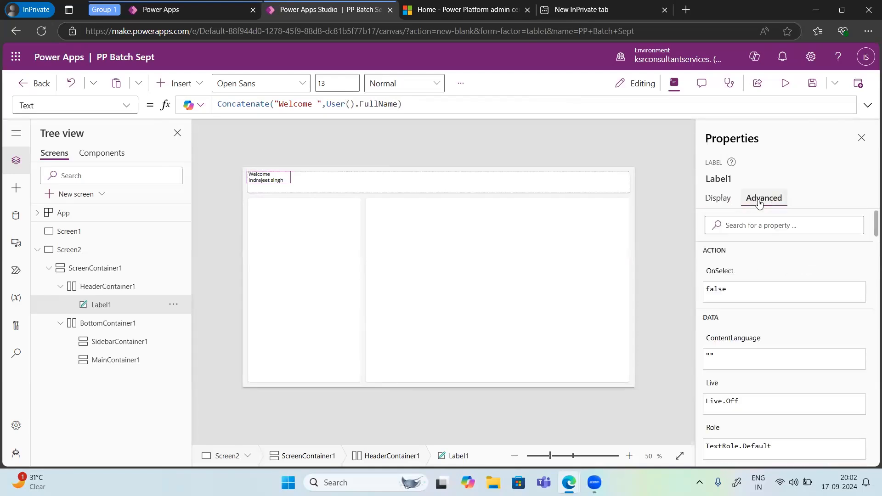
{"action": "left_click", "coordinate": [718, 198]}
{"action": "scroll", "coordinate": [790, 337], "scroll_direction": "up", "scroll_amount": 6}
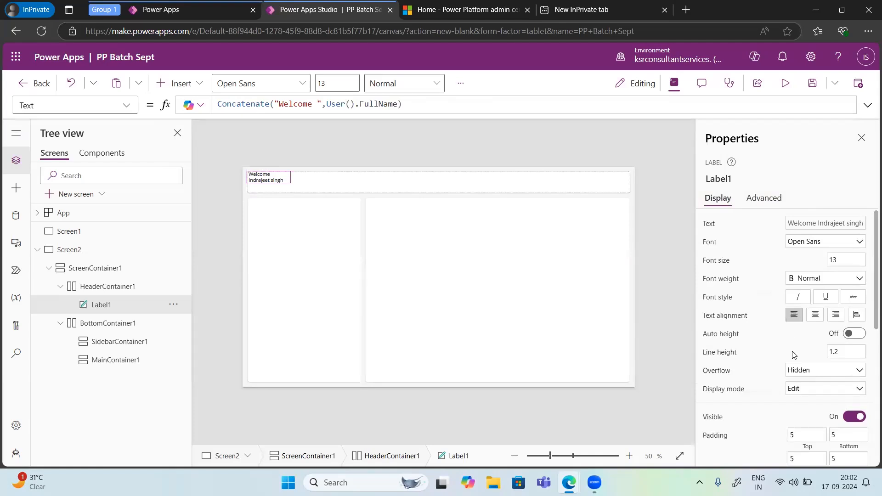
Step: Set the label's alignment in its container to Custom, try the center and end options, and choose stretch
{"action": "scroll", "coordinate": [791, 349], "scroll_direction": "down", "scroll_amount": 2}
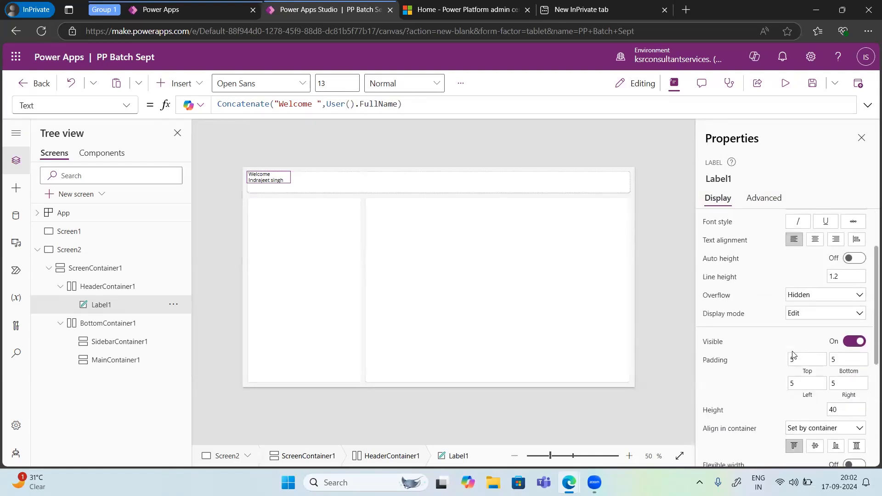
{"action": "scroll", "coordinate": [793, 354], "scroll_direction": "down", "scroll_amount": 1}
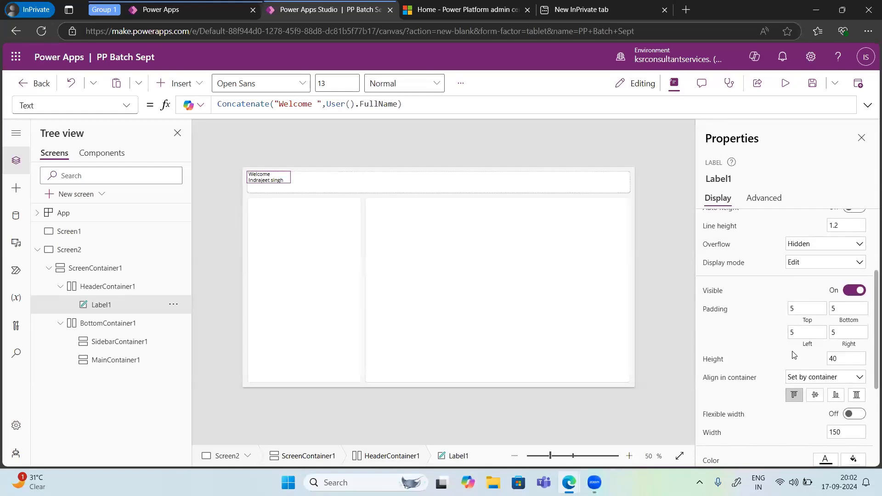
{"action": "scroll", "coordinate": [793, 355], "scroll_direction": "down", "scroll_amount": 1}
{"action": "left_click", "coordinate": [803, 357]}
{"action": "left_click", "coordinate": [802, 383]}
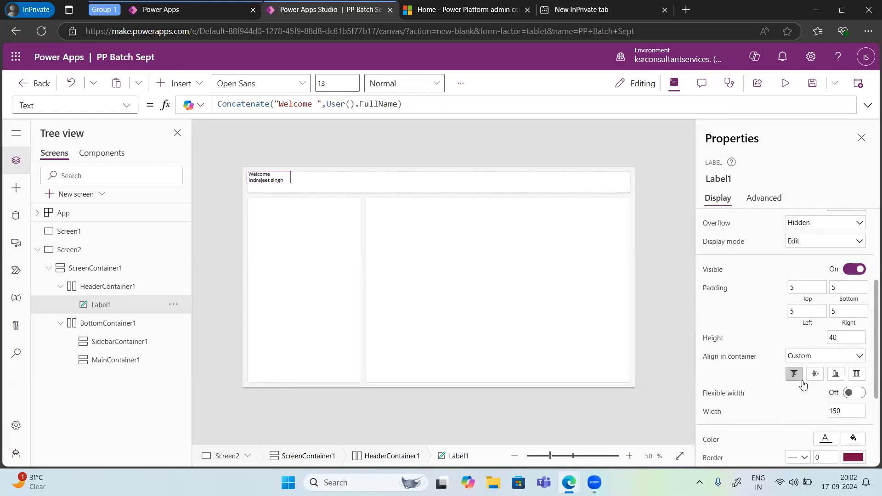
{"action": "left_click", "coordinate": [798, 364]}
{"action": "left_click", "coordinate": [798, 382]}
{"action": "left_click", "coordinate": [814, 375]}
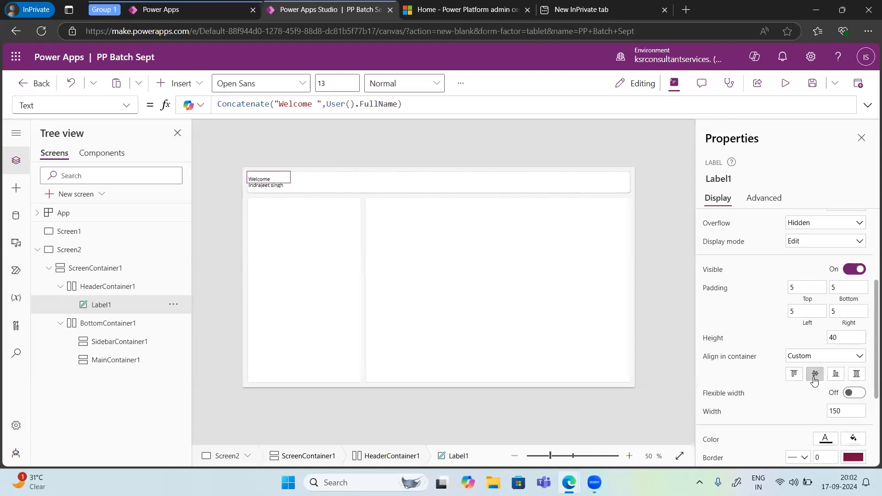
{"action": "left_click", "coordinate": [834, 376]}
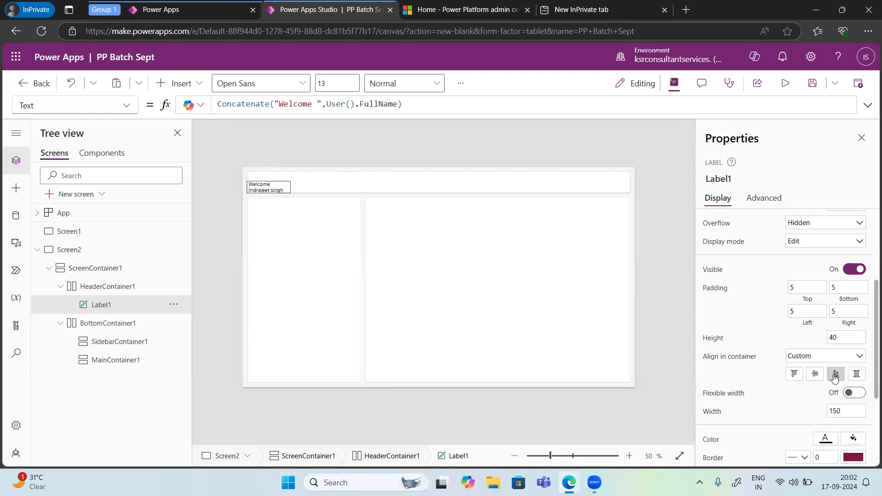
{"action": "left_click", "coordinate": [856, 375]}
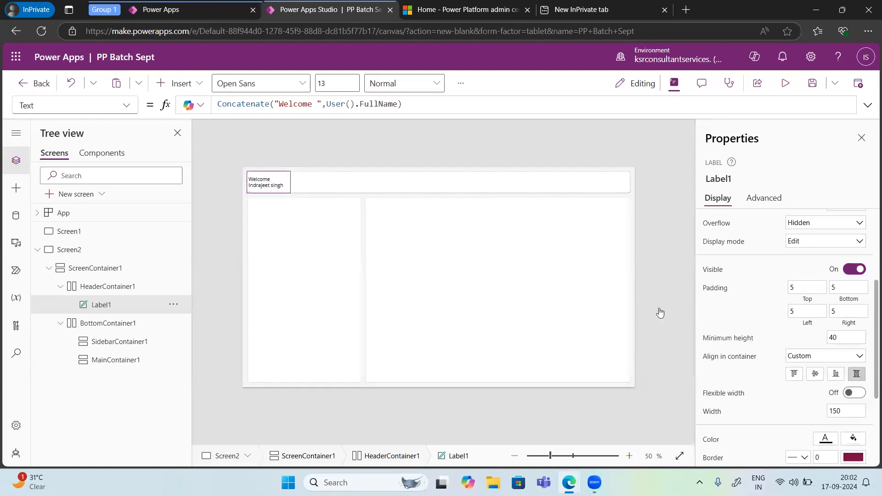
Step: Set the header label's width to 600 and center its text horizontally
{"action": "left_click", "coordinate": [288, 183]}
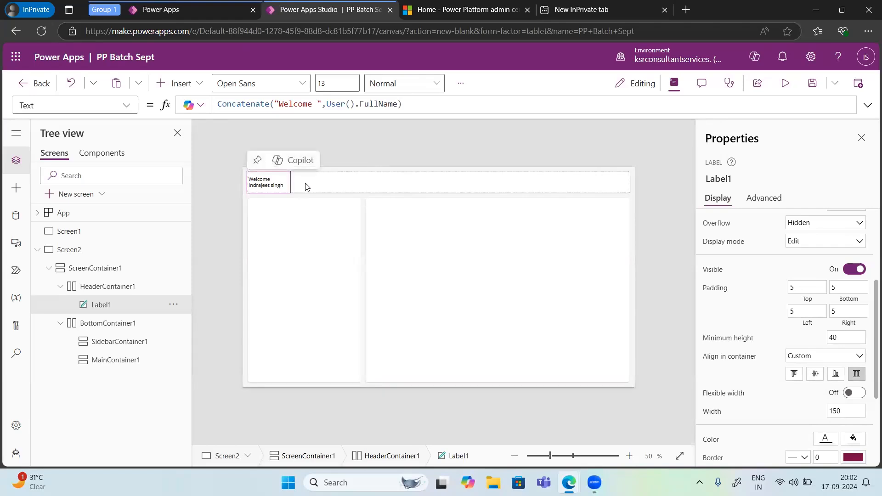
{"action": "double_click", "coordinate": [291, 186]}
{"action": "scroll", "coordinate": [760, 434], "scroll_direction": "down", "scroll_amount": 2}
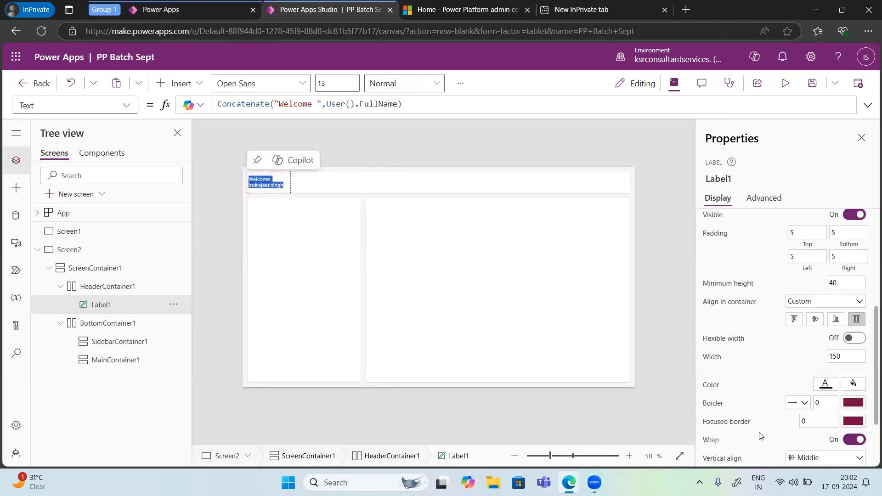
{"action": "left_click", "coordinate": [845, 323]}
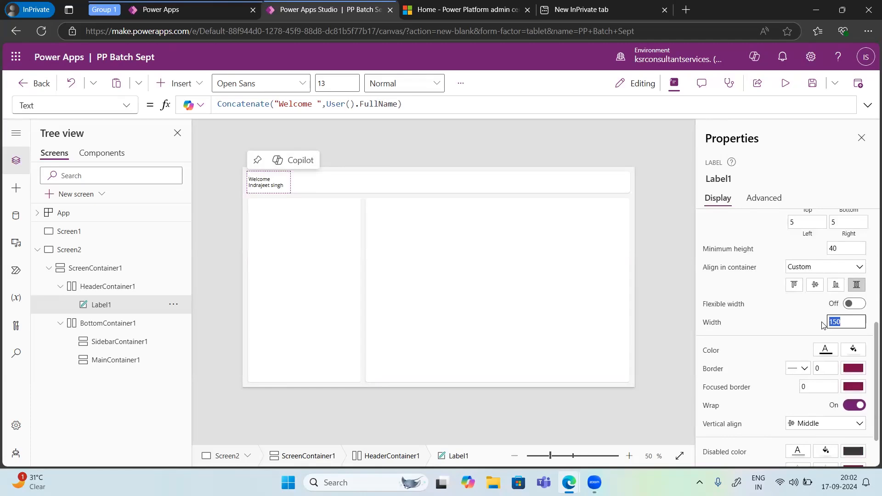
{"action": "type", "text": "600"}
{"action": "left_click", "coordinate": [797, 322]}
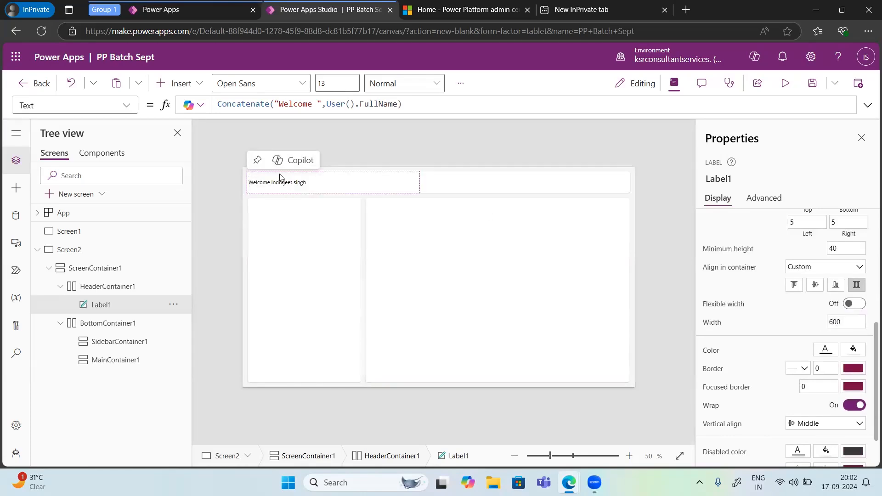
{"action": "scroll", "coordinate": [817, 325], "scroll_direction": "up", "scroll_amount": 5}
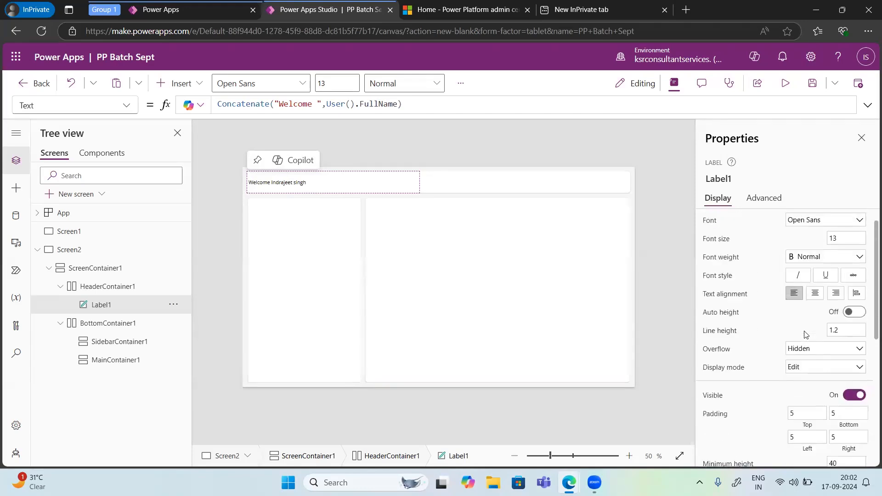
{"action": "left_click", "coordinate": [814, 315]}
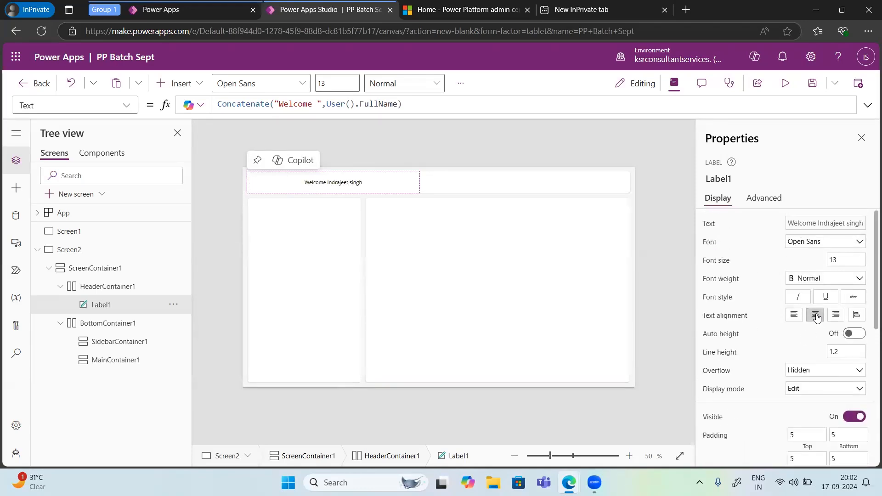
Step: Right-align the header label's text and set its font to Segoe UI at size 24
{"action": "left_click", "coordinate": [836, 315]}
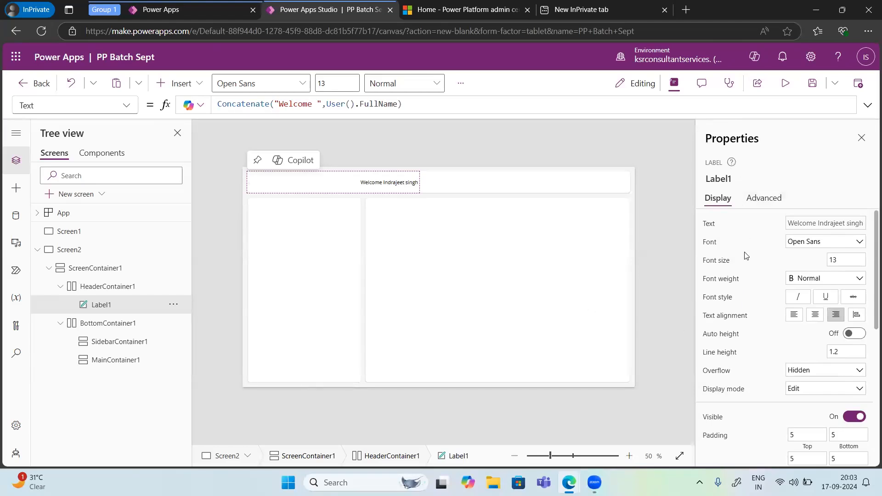
{"action": "left_click", "coordinate": [807, 247]}
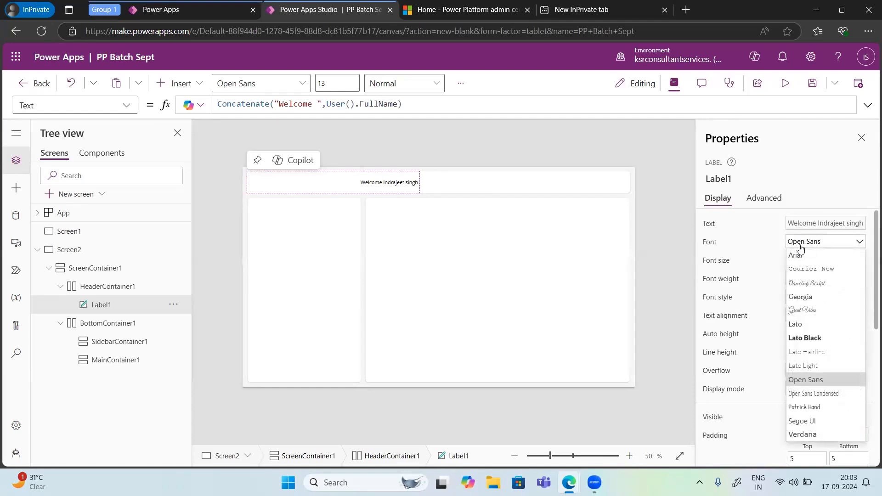
{"action": "left_click", "coordinate": [802, 421]}
{"action": "left_click", "coordinate": [831, 260]}
{"action": "type", "text": "24"}
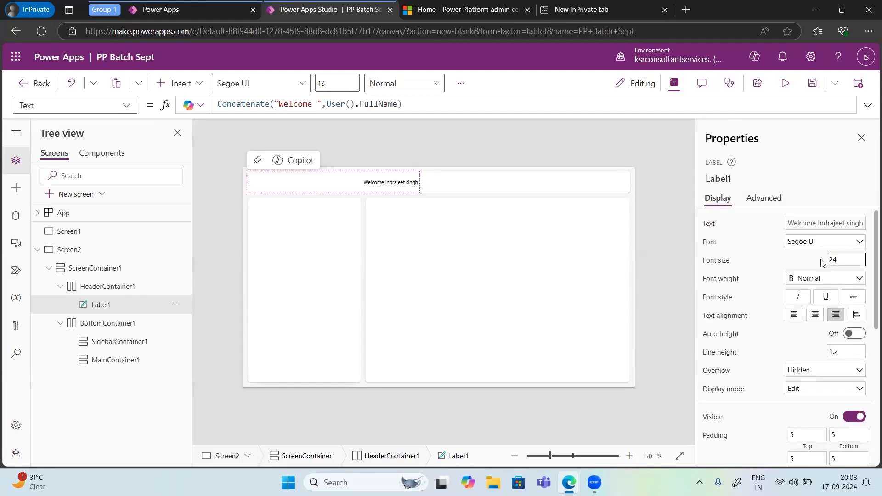
Step: Set the header label's font weight to Bold and make its text italic
{"action": "left_click", "coordinate": [804, 279]}
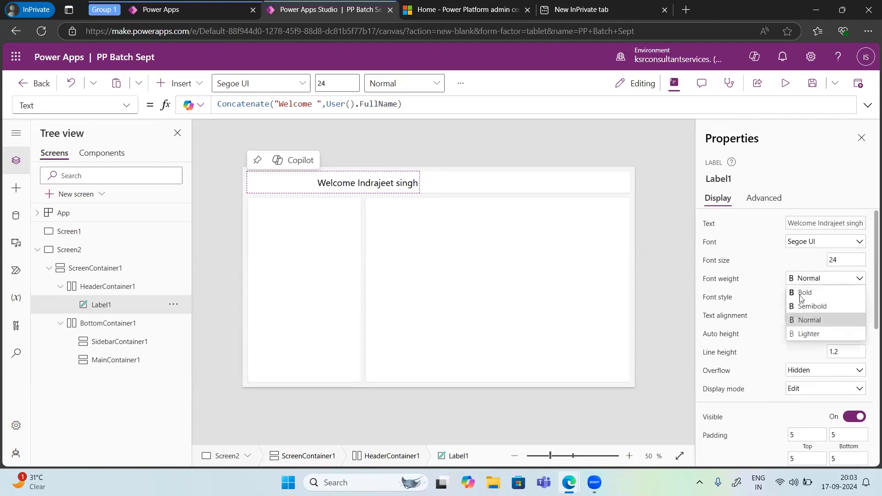
{"action": "left_click", "coordinate": [802, 293]}
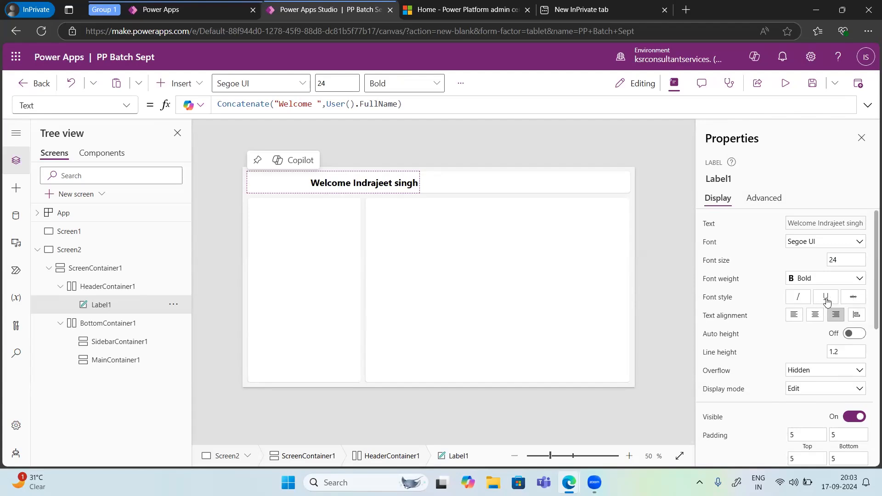
{"action": "left_click", "coordinate": [798, 299]}
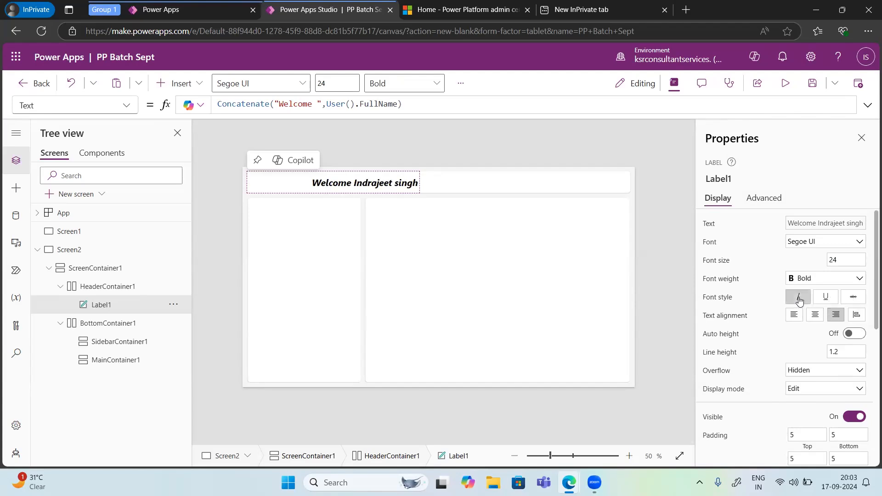
Step: Try underlining and auto height on the header label, turning each off again
{"action": "left_click", "coordinate": [825, 298]}
{"action": "left_click", "coordinate": [826, 298]}
{"action": "left_click", "coordinate": [852, 336]}
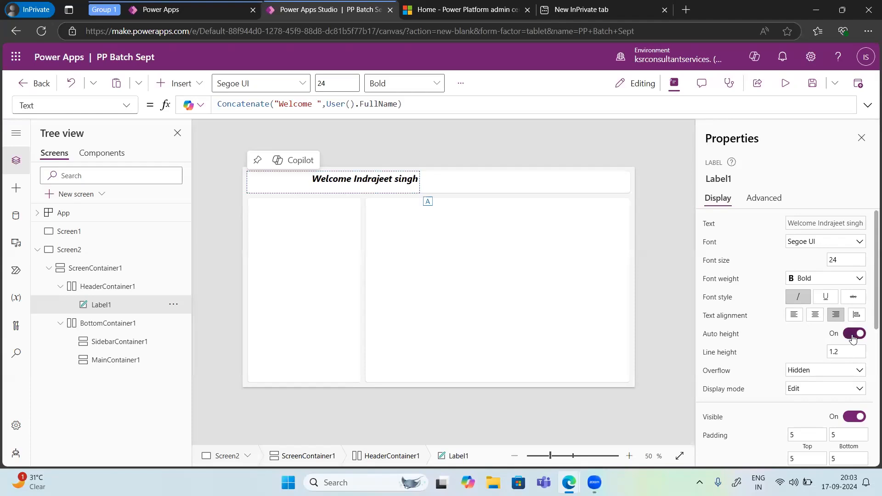
{"action": "left_click", "coordinate": [852, 334]}
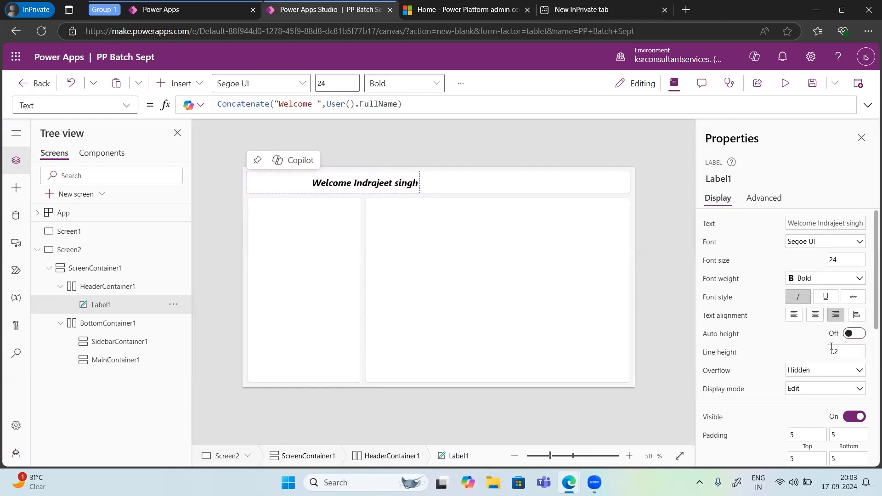
Step: Examine the header label's line height, overflow, padding, sizing and color options among its display properties
{"action": "left_click", "coordinate": [842, 353]}
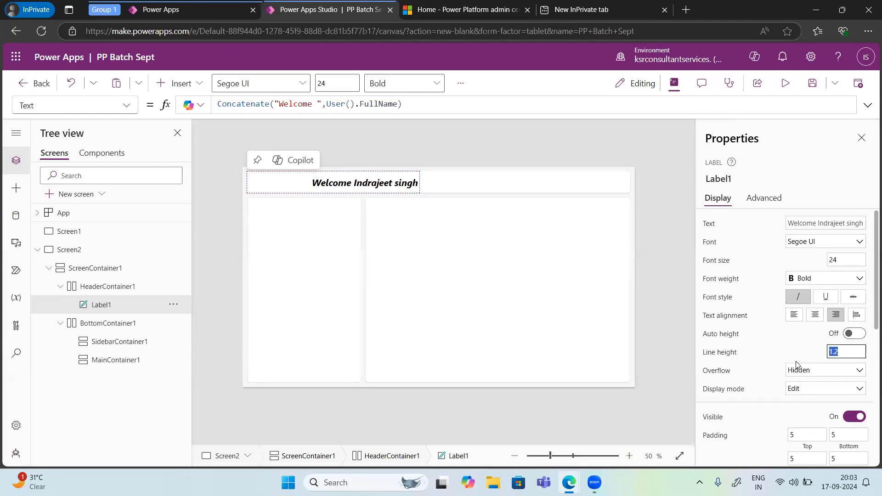
{"action": "left_click", "coordinate": [807, 372]}
{"action": "left_click", "coordinate": [807, 373]}
{"action": "scroll", "coordinate": [775, 387], "scroll_direction": "down", "scroll_amount": 3}
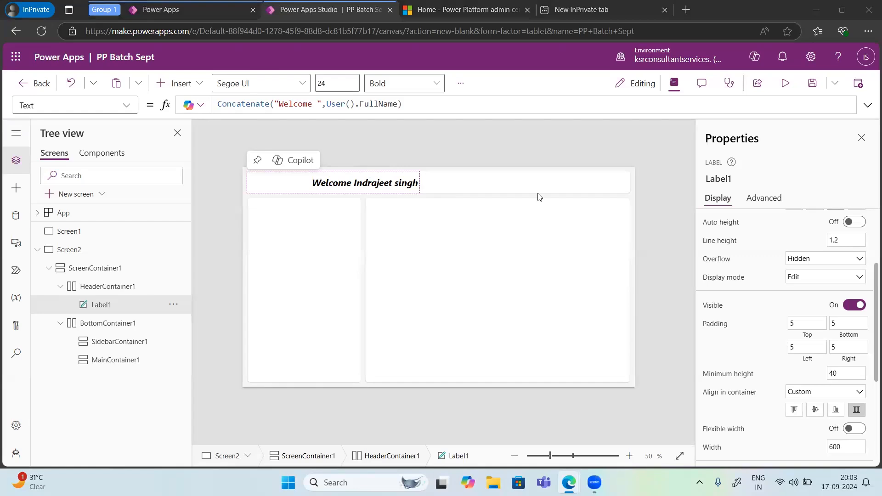
{"action": "scroll", "coordinate": [753, 341], "scroll_direction": "down", "scroll_amount": 3}
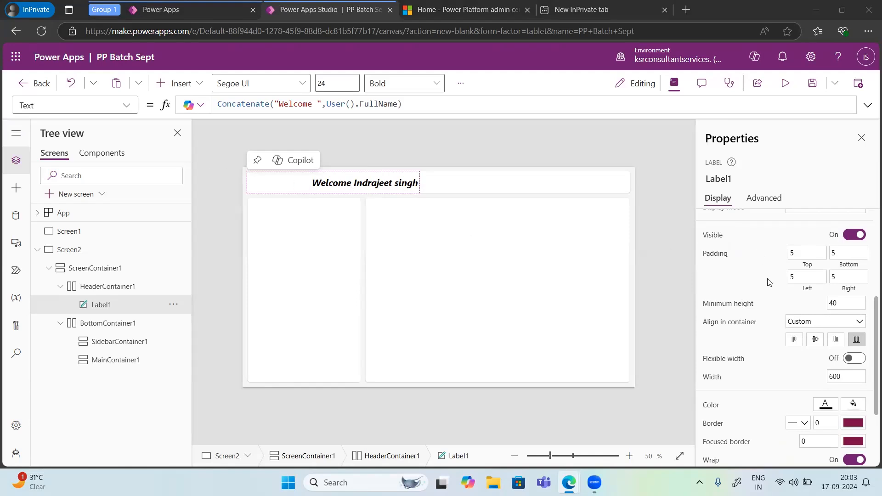
{"action": "scroll", "coordinate": [769, 283], "scroll_direction": "down", "scroll_amount": 1}
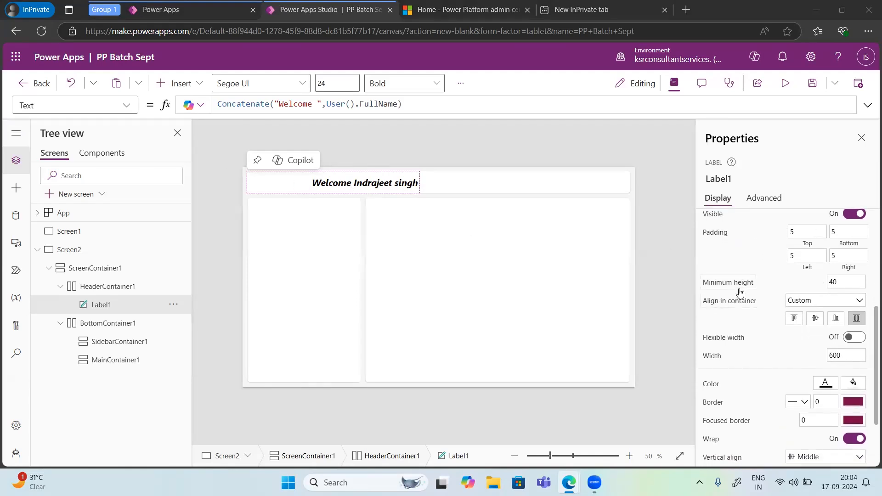
{"action": "scroll", "coordinate": [758, 322], "scroll_direction": "down", "scroll_amount": 4}
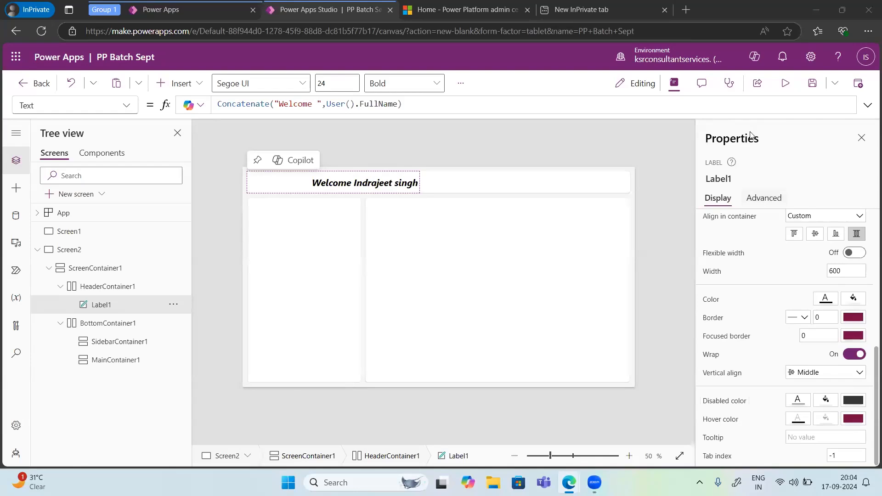
Step: Review the header label's full list of advanced properties, from OnSelect down to its X and Y position
{"action": "left_click", "coordinate": [764, 197]}
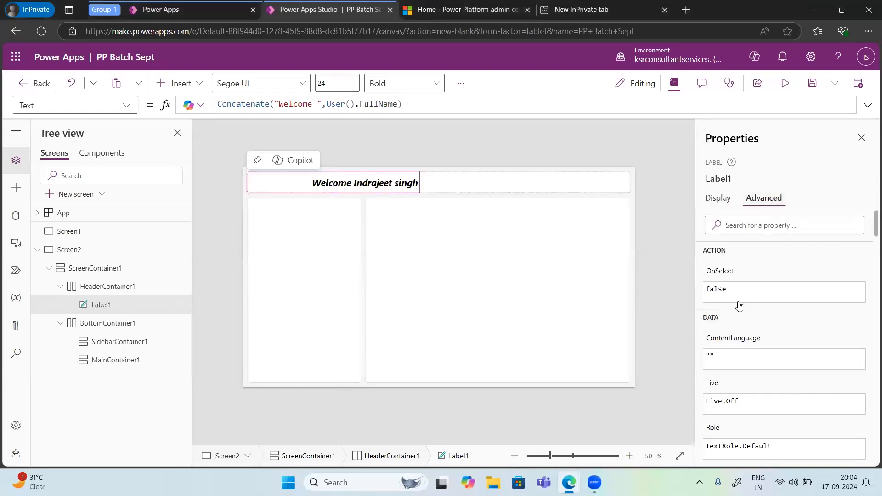
{"action": "scroll", "coordinate": [740, 312], "scroll_direction": "down", "scroll_amount": 3}
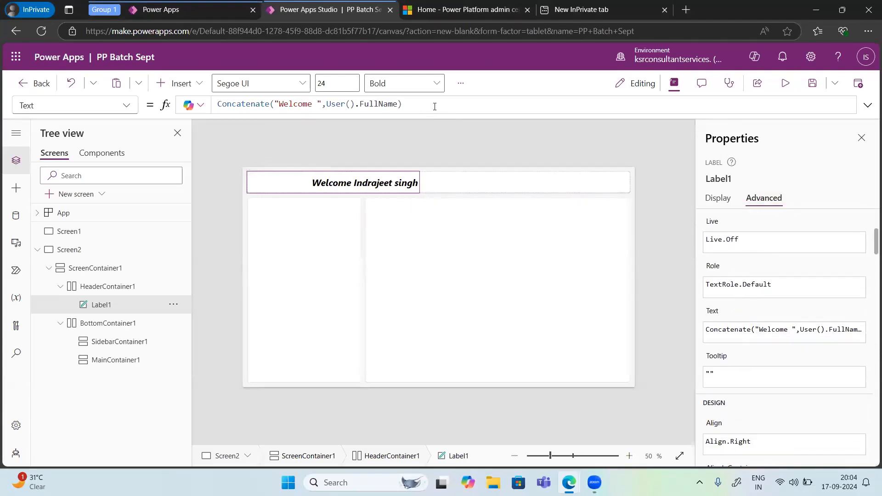
{"action": "scroll", "coordinate": [802, 407], "scroll_direction": "down", "scroll_amount": 3}
{"action": "scroll", "coordinate": [802, 407], "scroll_direction": "down", "scroll_amount": 8}
{"action": "scroll", "coordinate": [802, 407], "scroll_direction": "down", "scroll_amount": 10}
{"action": "scroll", "coordinate": [802, 407], "scroll_direction": "down", "scroll_amount": 10}
{"action": "scroll", "coordinate": [803, 408], "scroll_direction": "down", "scroll_amount": 3}
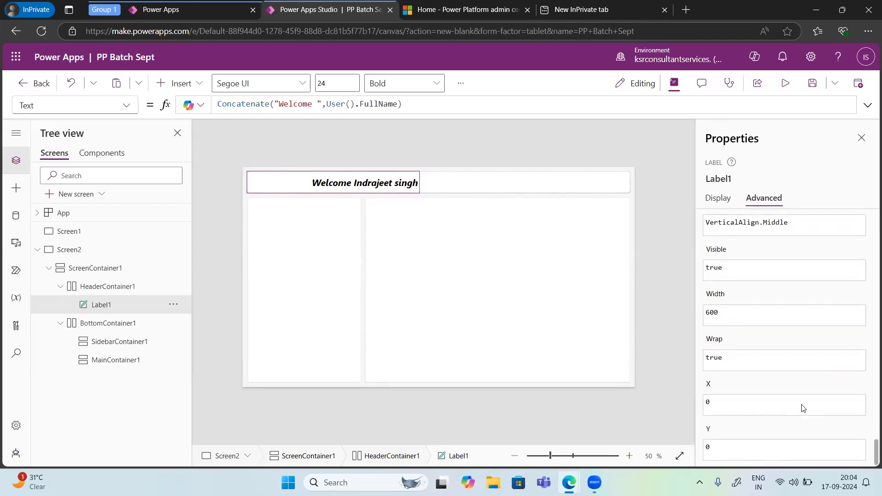
{"action": "scroll", "coordinate": [802, 407], "scroll_direction": "up", "scroll_amount": 10}
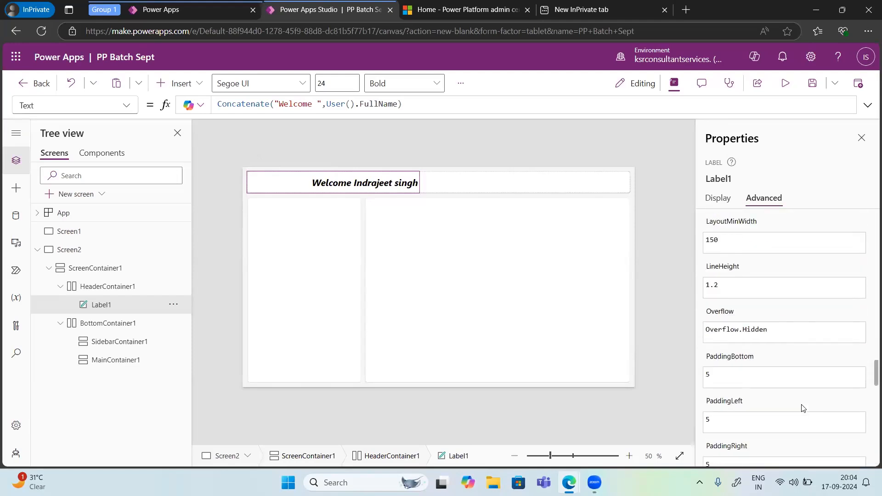
{"action": "scroll", "coordinate": [803, 407], "scroll_direction": "down", "scroll_amount": 10}
Step: Try false as the header label's Visible value in its advanced properties and set it back to true
{"action": "scroll", "coordinate": [802, 407], "scroll_direction": "up", "scroll_amount": 1}
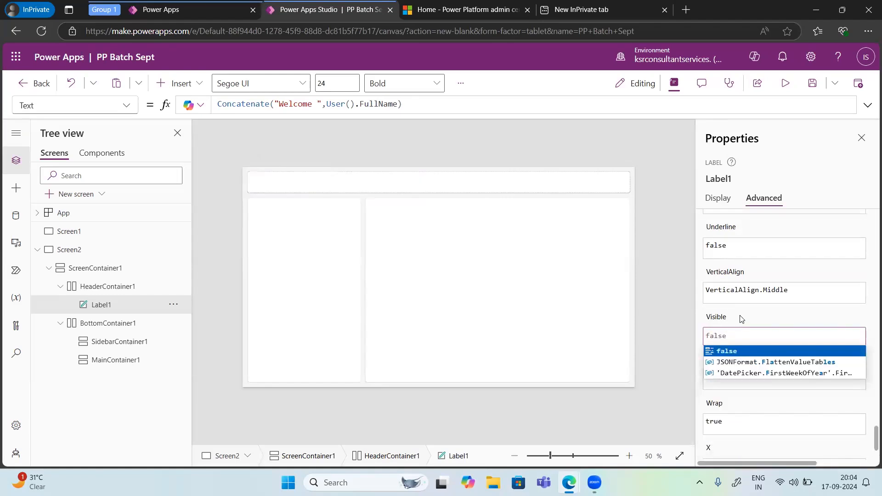
{"action": "key", "text": "Return"}
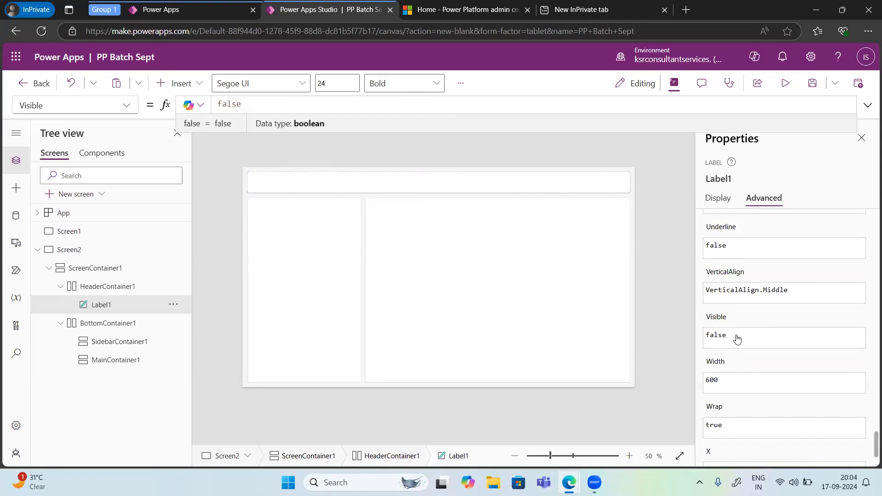
{"action": "left_click", "coordinate": [737, 334]}
{"action": "key", "text": "BackSpace"}
{"action": "key", "text": "BackSpace"}
{"action": "key", "text": "BackSpace"}
{"action": "key", "text": "BackSpace"}
{"action": "key", "text": "BackSpace"}
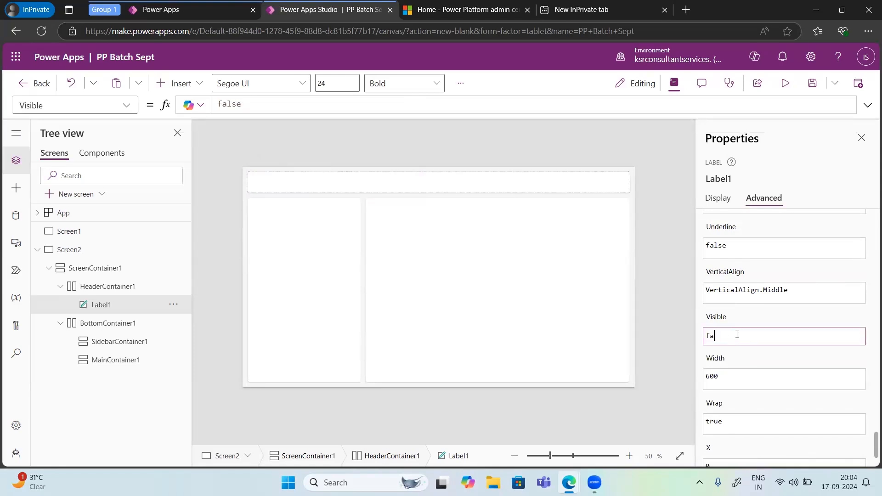
{"action": "type", "text": "true"}
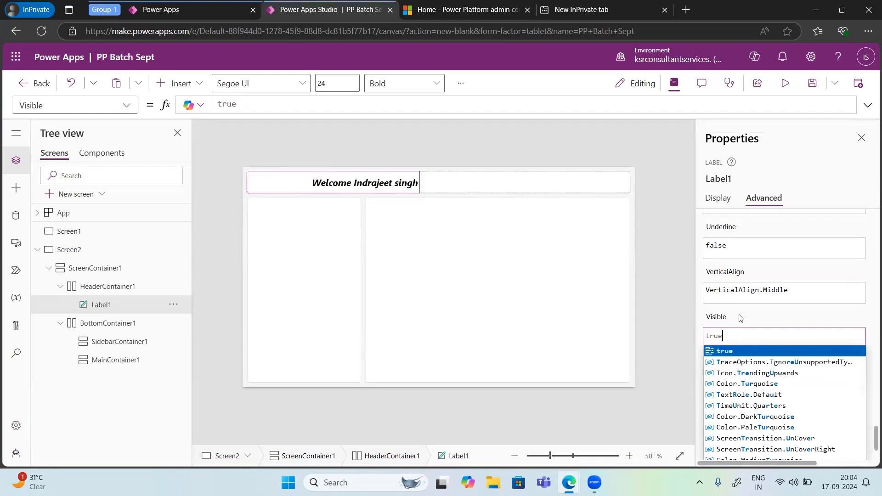
{"action": "key", "text": "Return"}
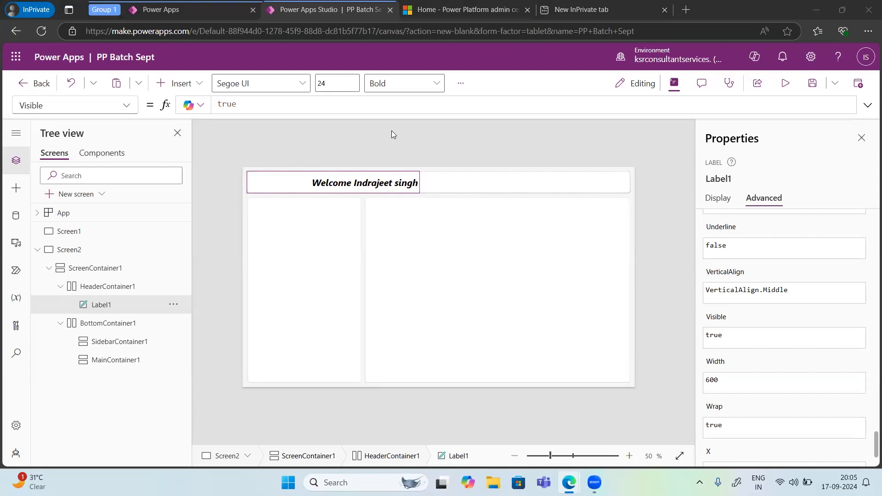
Step: Have Copilot explain the formula of the header label's Visible property and dismiss the explanation
{"action": "left_click", "coordinate": [191, 110]}
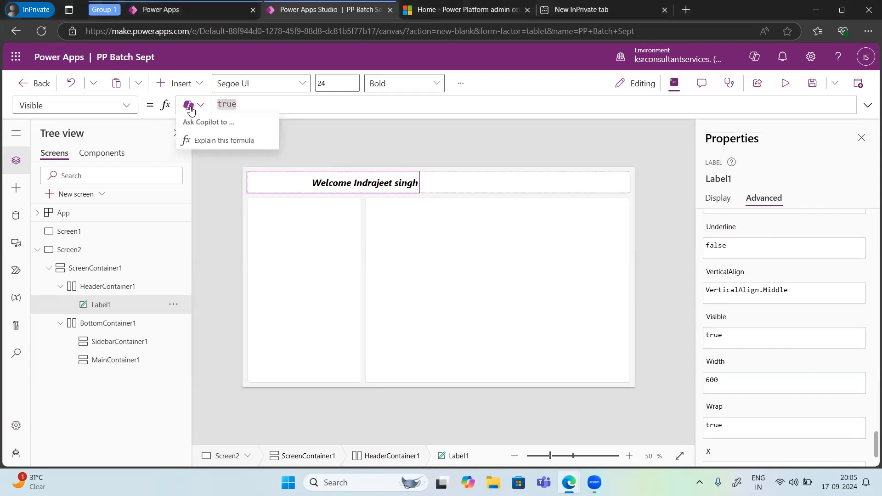
{"action": "left_click", "coordinate": [214, 142]}
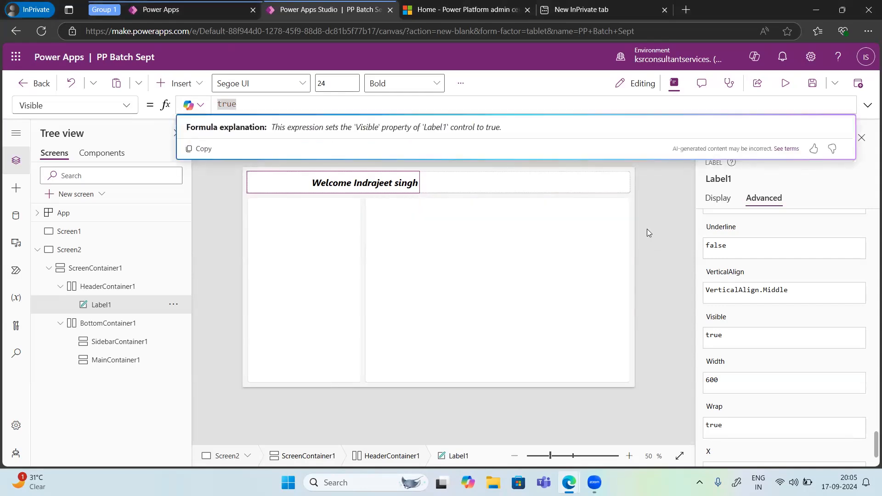
{"action": "left_click", "coordinate": [655, 210]}
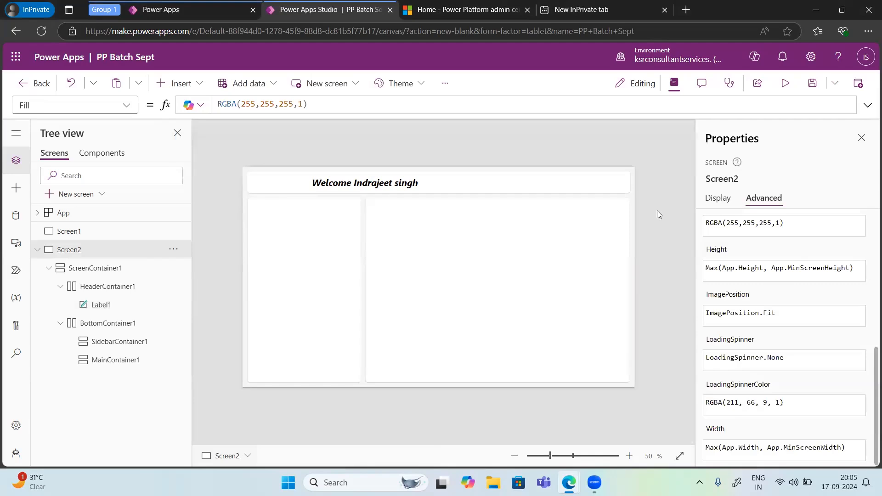
Step: Review the advanced and display properties of Screen2
{"action": "scroll", "coordinate": [830, 309], "scroll_direction": "up", "scroll_amount": 6}
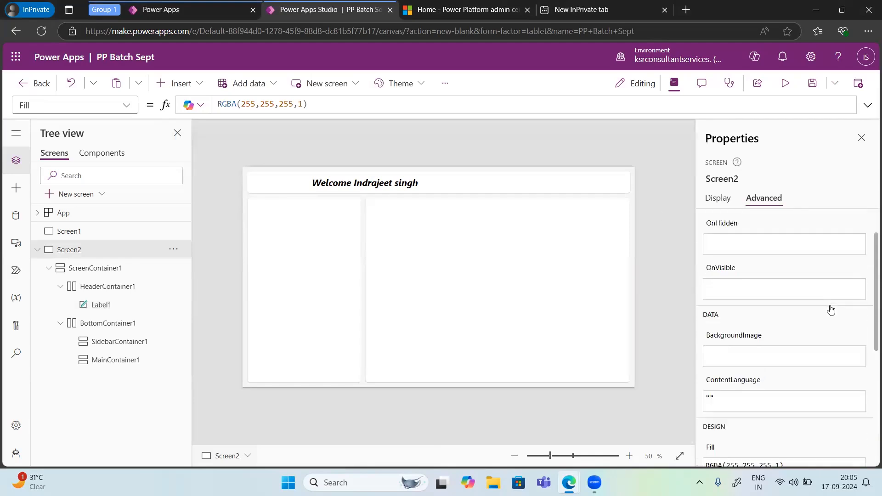
{"action": "scroll", "coordinate": [830, 309], "scroll_direction": "down", "scroll_amount": 2}
{"action": "left_click", "coordinate": [717, 199]}
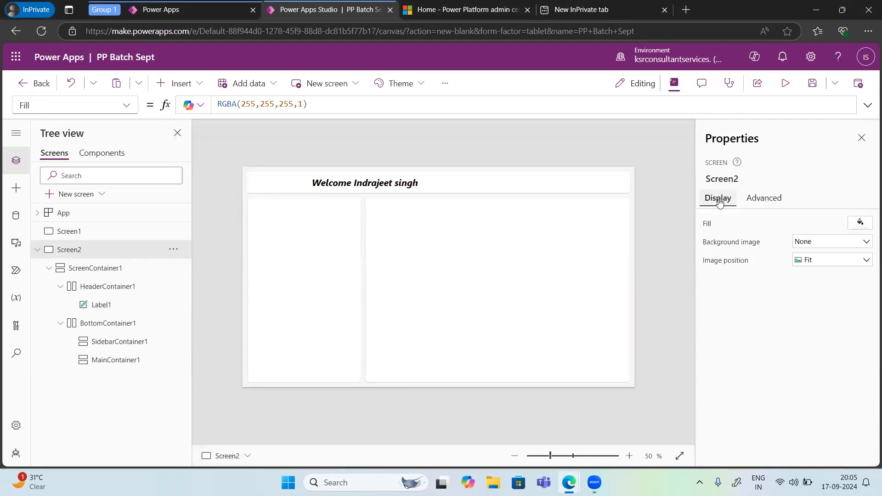
{"action": "left_click", "coordinate": [764, 199]}
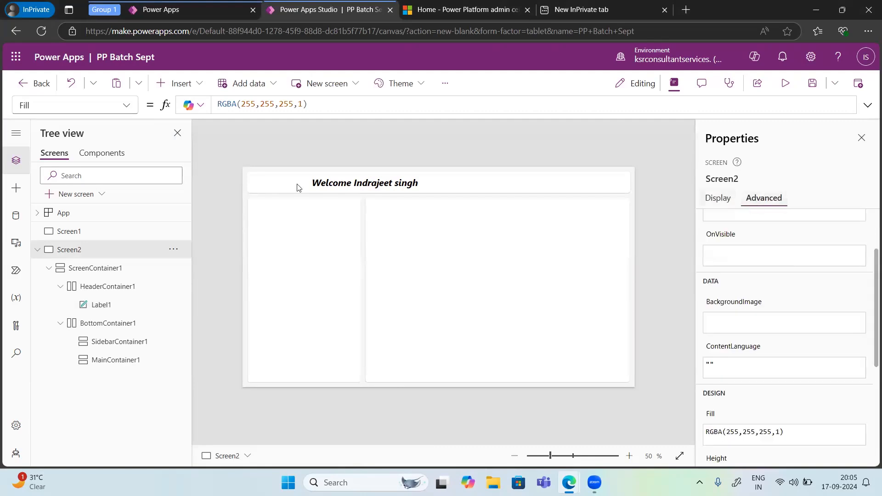
Step: Select the header label, browse its property list and show its Text property in the formula bar
{"action": "left_click", "coordinate": [365, 185]}
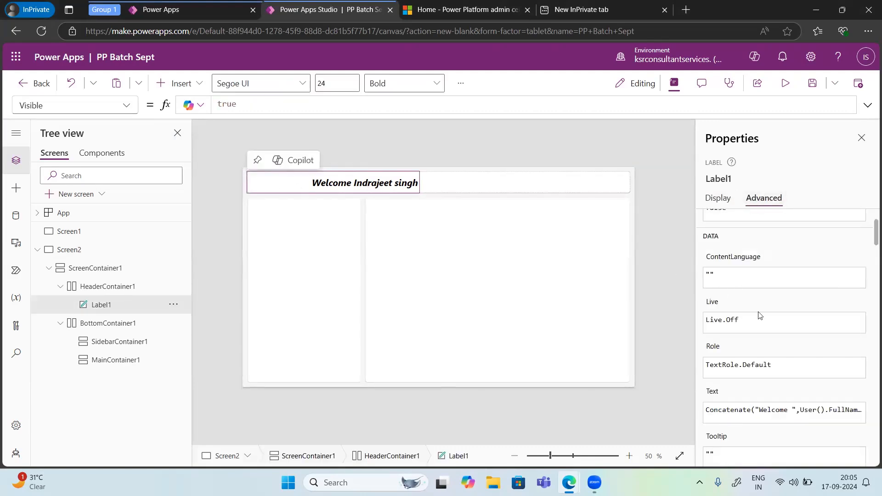
{"action": "left_click", "coordinate": [793, 412]}
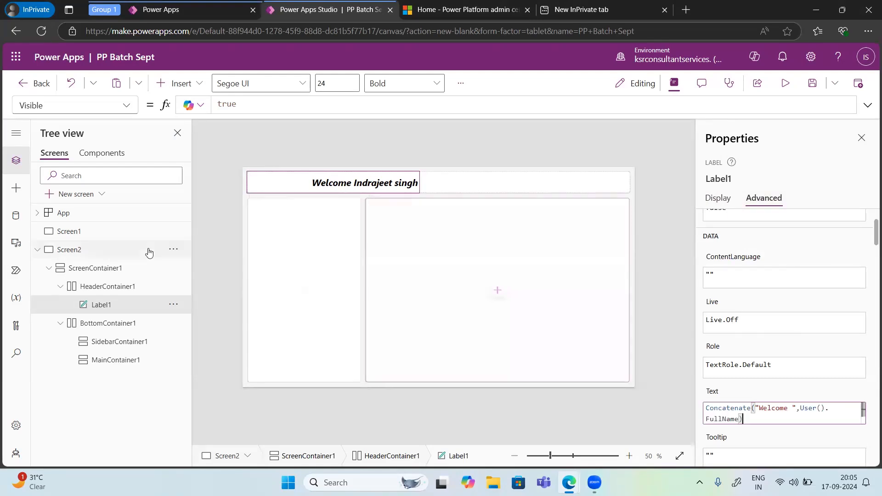
{"action": "left_click", "coordinate": [125, 106]}
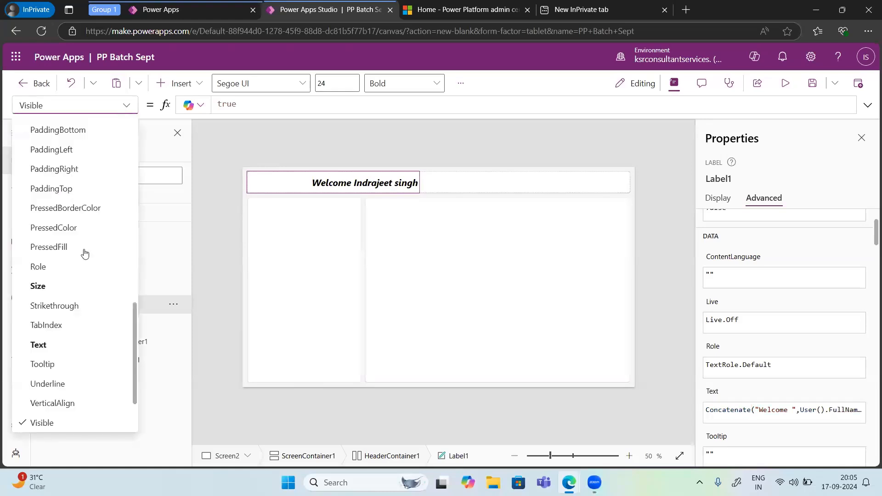
{"action": "scroll", "coordinate": [84, 253], "scroll_direction": "up", "scroll_amount": 6}
{"action": "scroll", "coordinate": [85, 253], "scroll_direction": "up", "scroll_amount": 4}
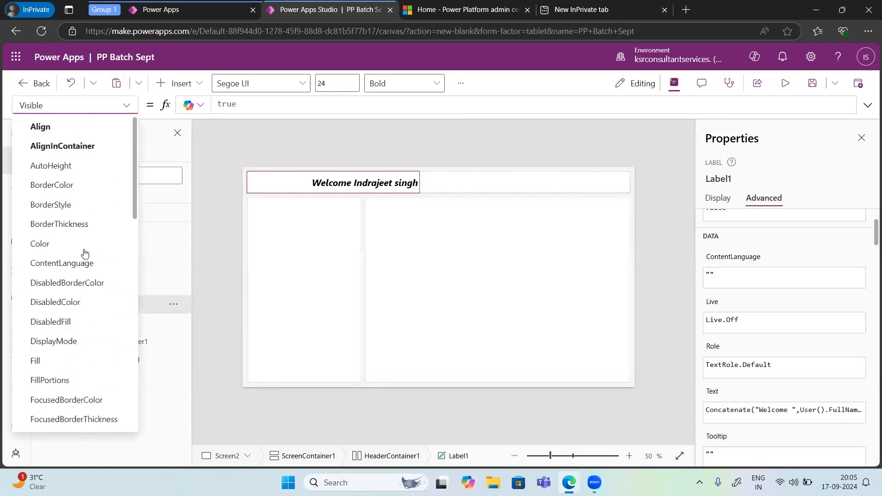
{"action": "scroll", "coordinate": [85, 253], "scroll_direction": "down", "scroll_amount": 3}
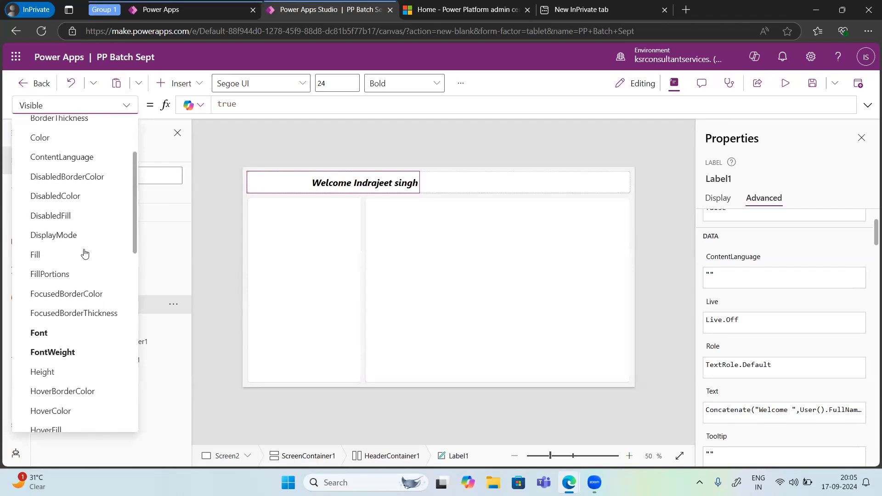
{"action": "scroll", "coordinate": [85, 253], "scroll_direction": "up", "scroll_amount": 3}
{"action": "scroll", "coordinate": [69, 304], "scroll_direction": "down", "scroll_amount": 7}
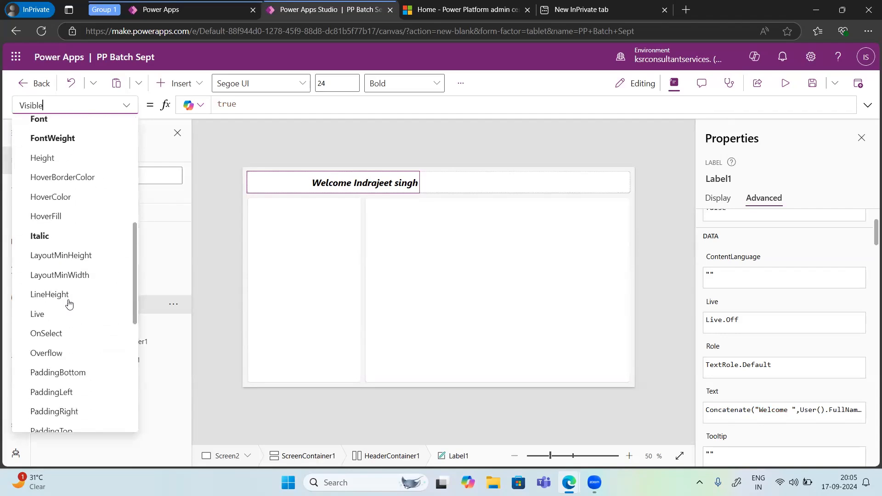
{"action": "scroll", "coordinate": [69, 303], "scroll_direction": "down", "scroll_amount": 9}
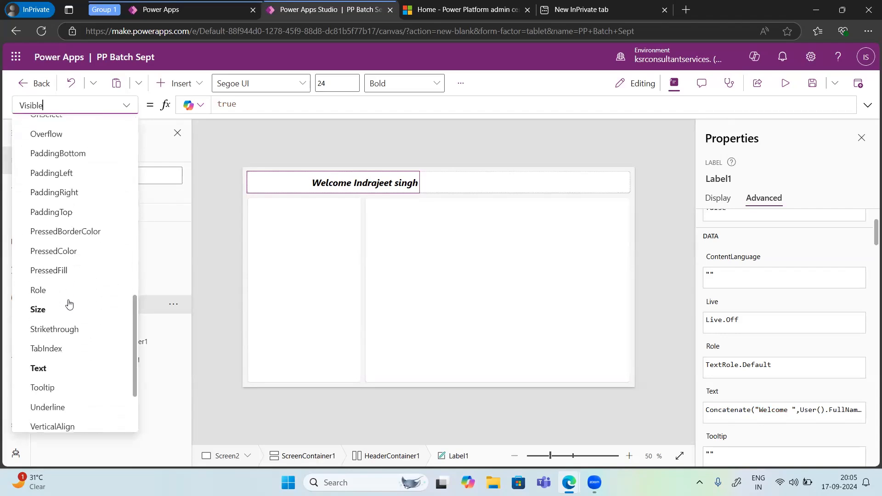
{"action": "left_click", "coordinate": [52, 293]}
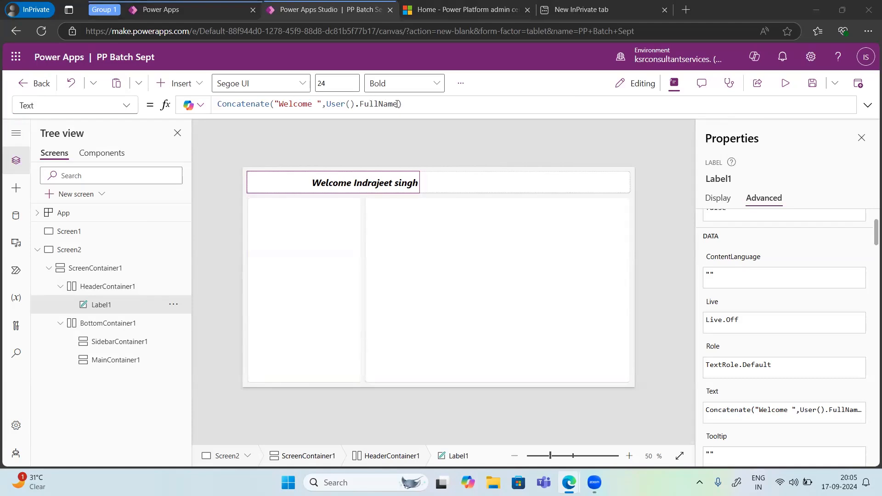
Step: Remove FullName from User() in the Concatenate formula and reinsert it from the suggested properties
{"action": "left_click_drag", "start_coordinate": [398, 103], "coordinate": [359, 104]}
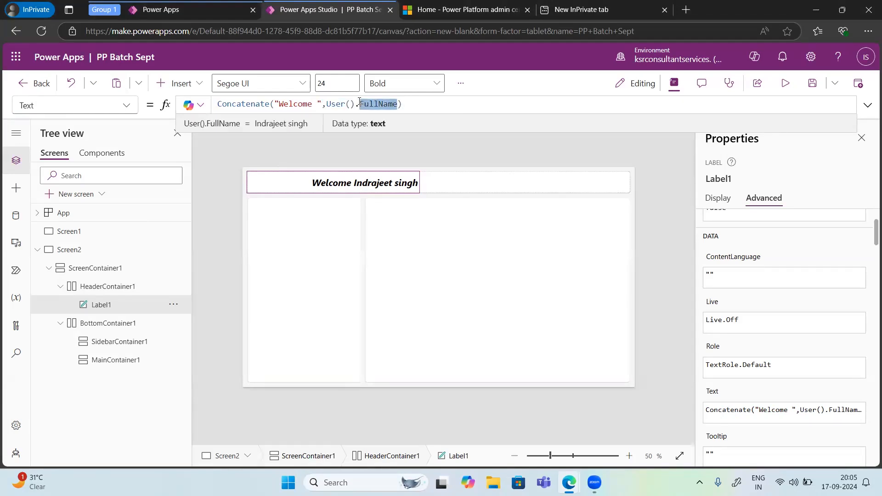
{"action": "key", "text": "BackSpace"}
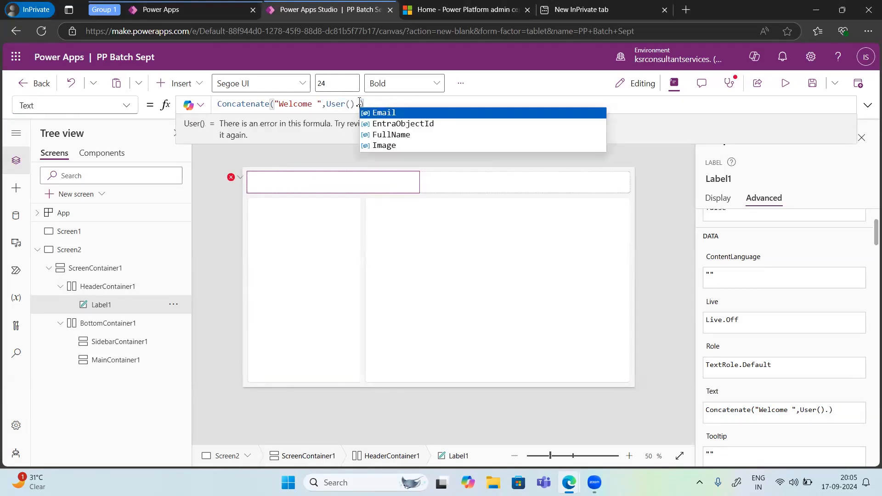
{"action": "left_click", "coordinate": [391, 135]}
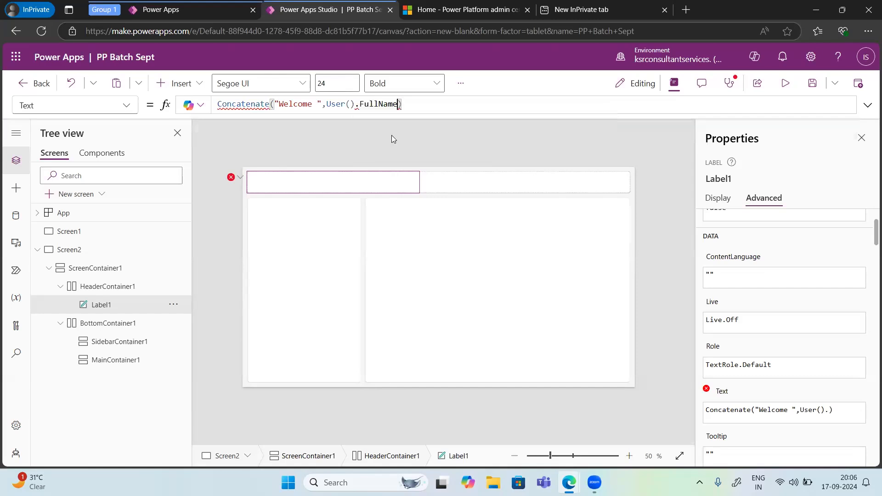
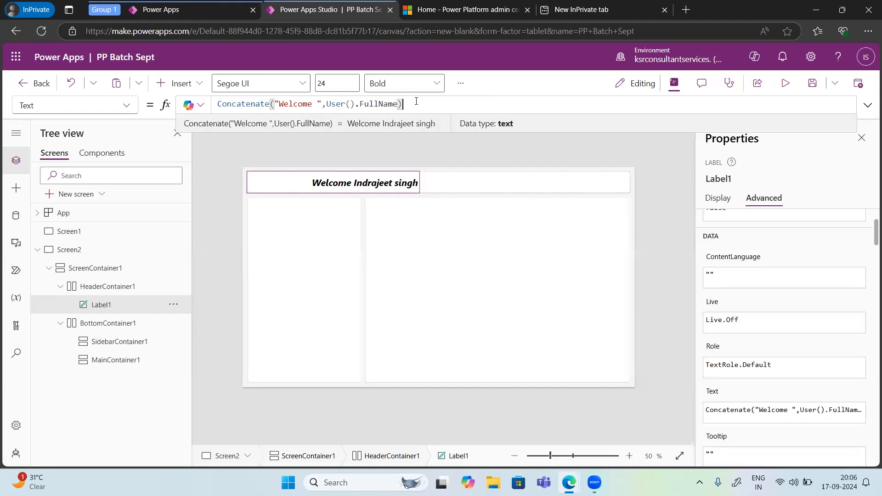
Step: Have Copilot explain the header label's Concatenate Text formula and dismiss the explanation
{"action": "left_click", "coordinate": [193, 108]}
{"action": "left_click", "coordinate": [203, 143]}
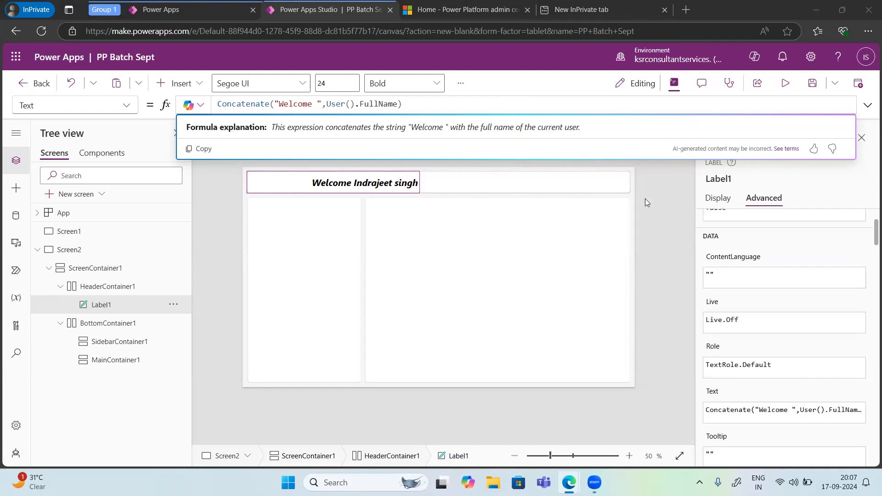
{"action": "left_click", "coordinate": [657, 203]}
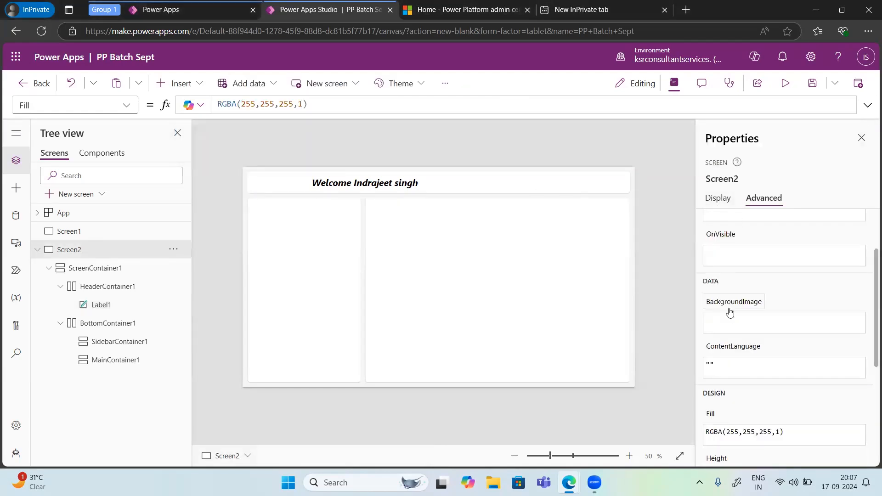
Step: Review Screen2's OnVisible, ImagePosition and BackgroundImage properties in the formula bar
{"action": "left_click", "coordinate": [125, 107]}
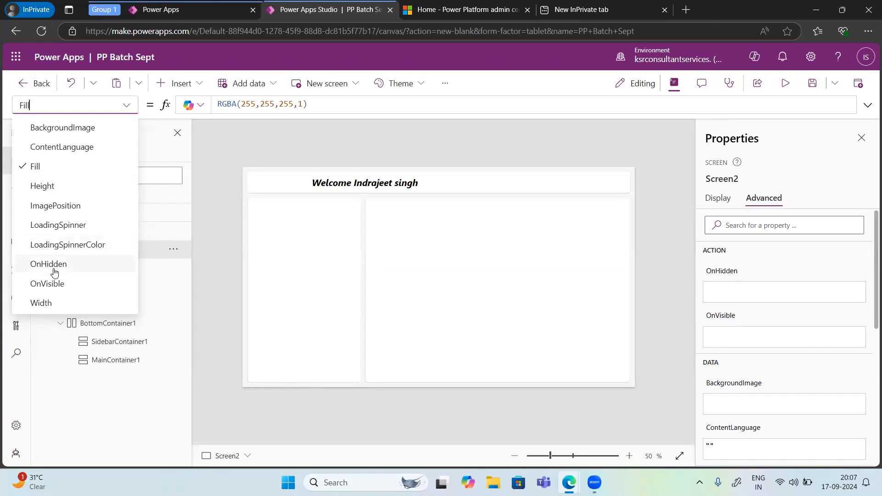
{"action": "left_click", "coordinate": [53, 284]}
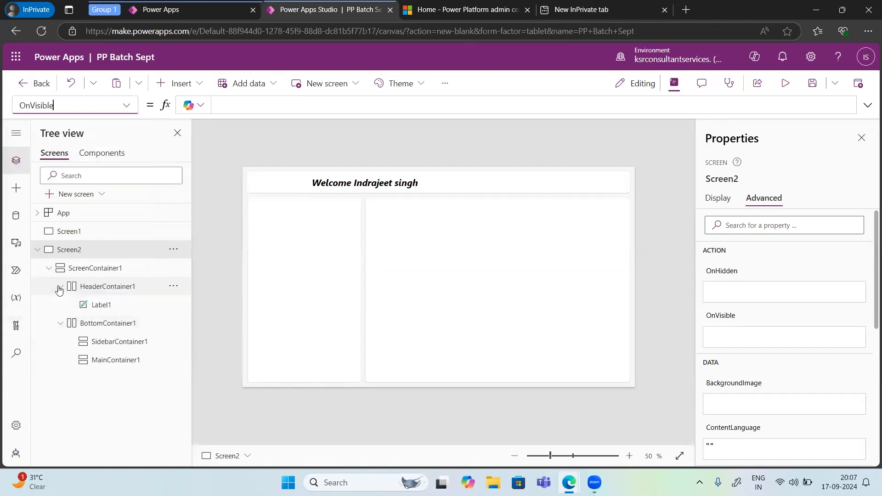
{"action": "left_click", "coordinate": [242, 103]}
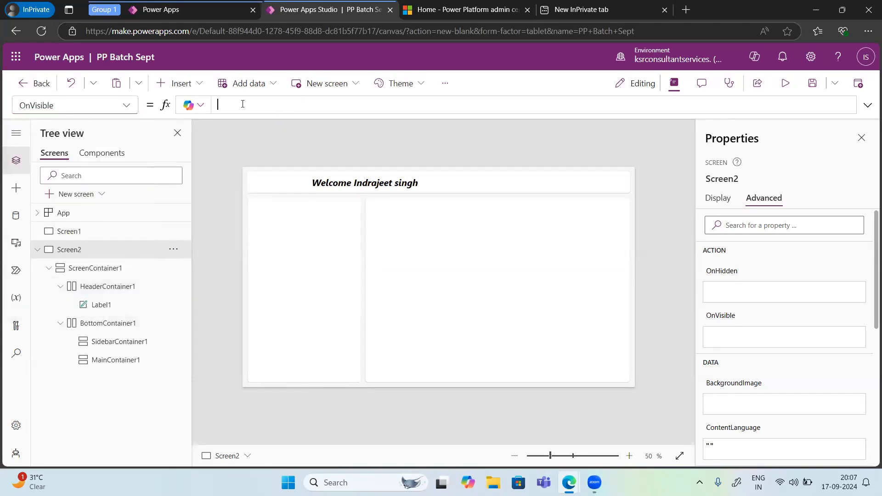
{"action": "left_click", "coordinate": [127, 106]}
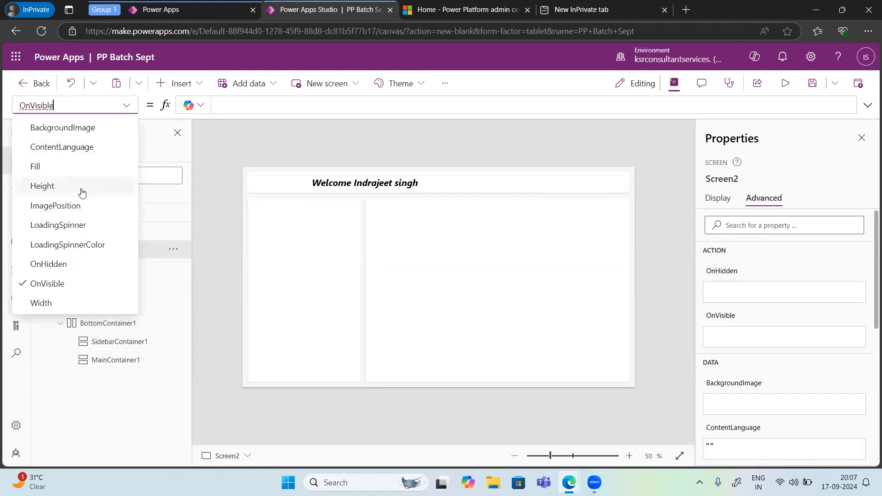
{"action": "left_click", "coordinate": [72, 206]}
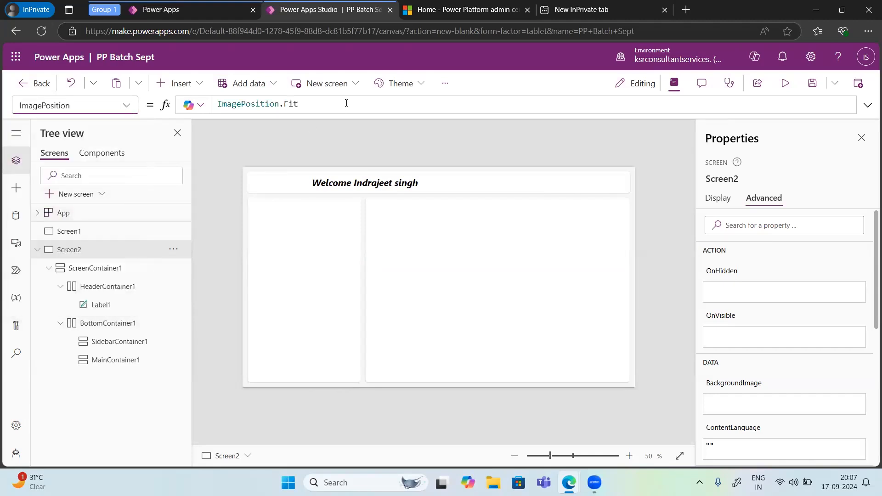
{"action": "left_click", "coordinate": [316, 104]}
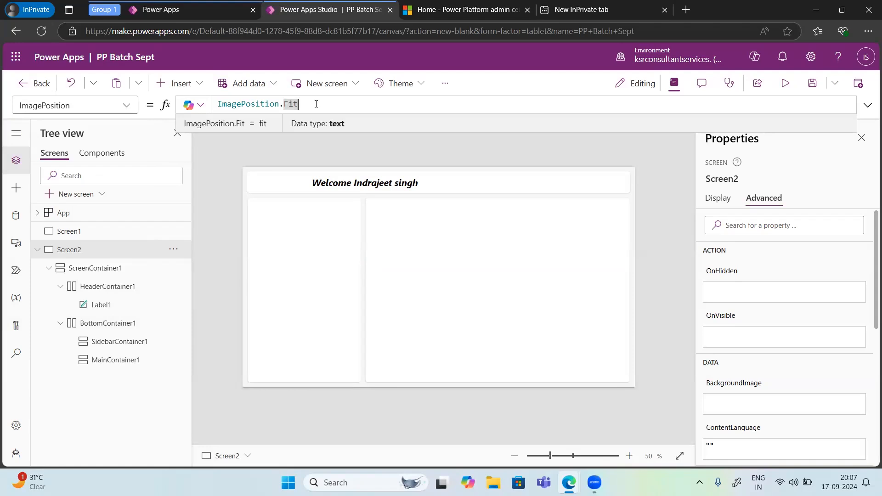
{"action": "left_click", "coordinate": [126, 109]}
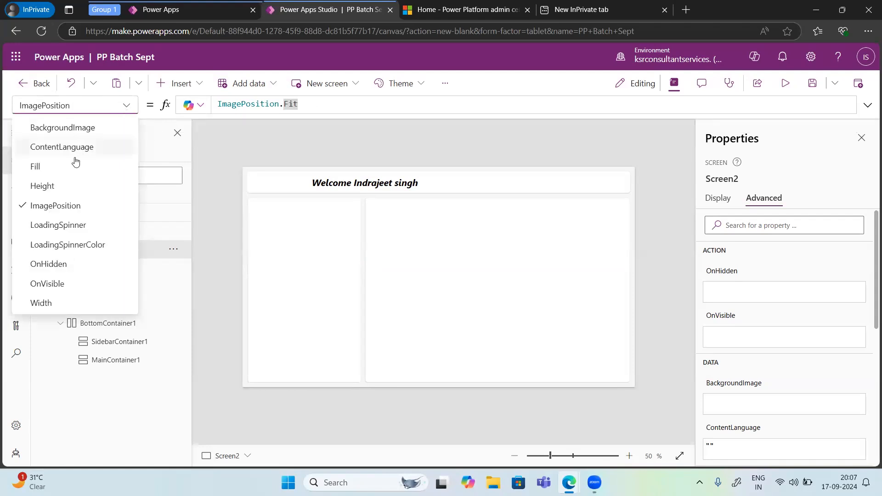
{"action": "left_click", "coordinate": [63, 128]}
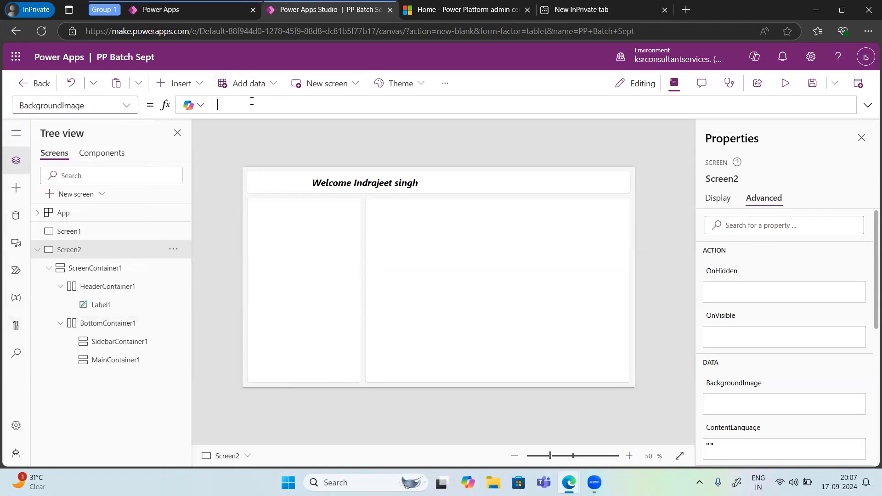
{"action": "left_click", "coordinate": [128, 111]}
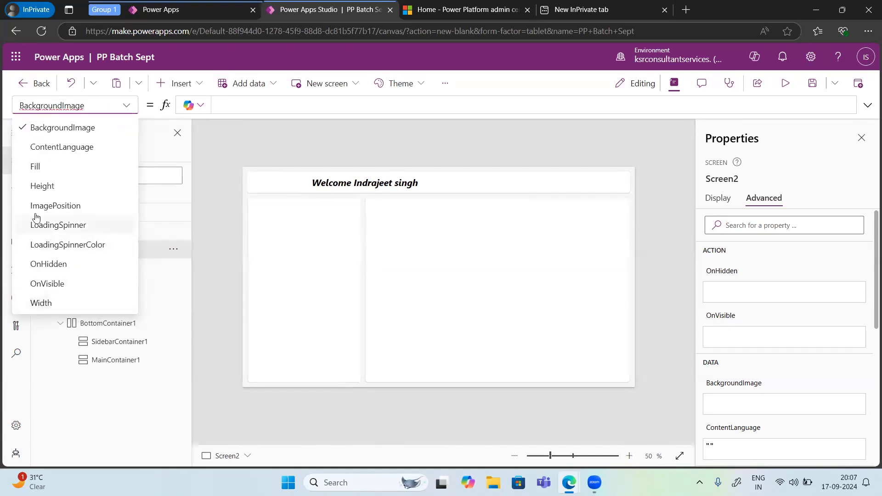
Step: Set the header welcome label's PaddingBottom property to 15
{"action": "left_click", "coordinate": [339, 183]}
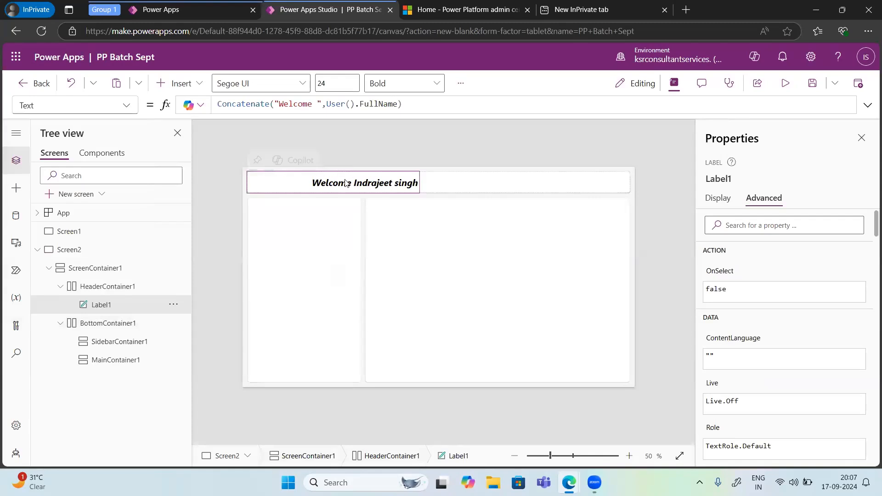
{"action": "left_click", "coordinate": [125, 107]}
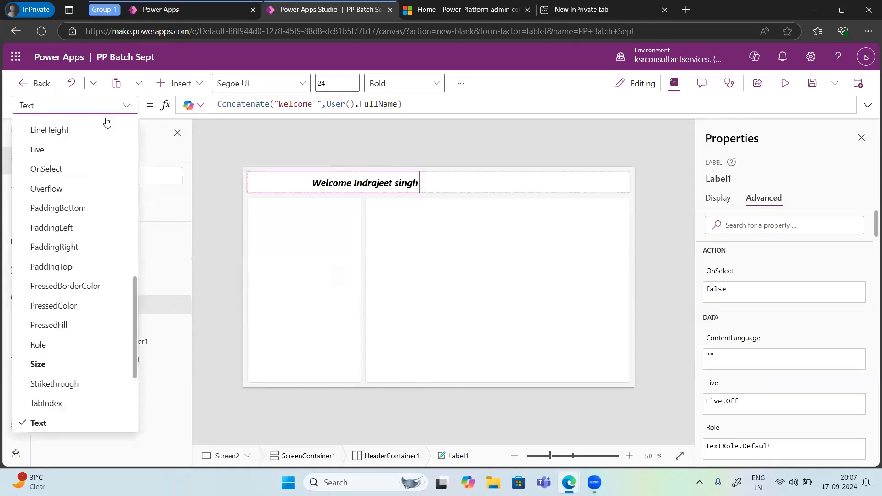
{"action": "scroll", "coordinate": [74, 180], "scroll_direction": "up", "scroll_amount": 3}
{"action": "scroll", "coordinate": [60, 239], "scroll_direction": "down", "scroll_amount": 2}
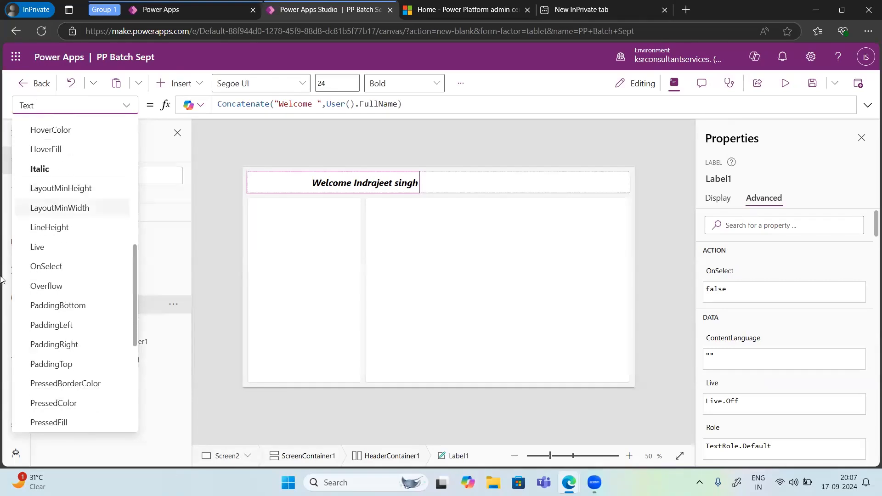
{"action": "left_click", "coordinate": [49, 306]}
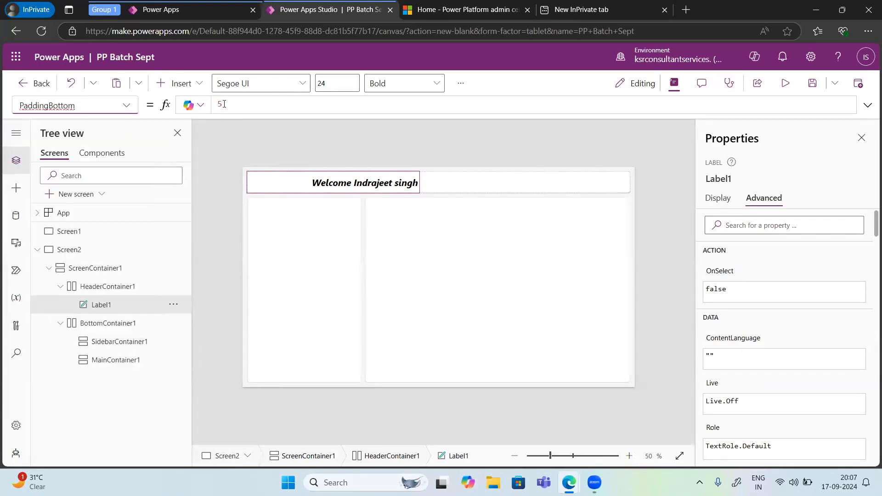
{"action": "left_click_drag", "start_coordinate": [224, 104], "coordinate": [217, 109]}
{"action": "type", "text": "15"}
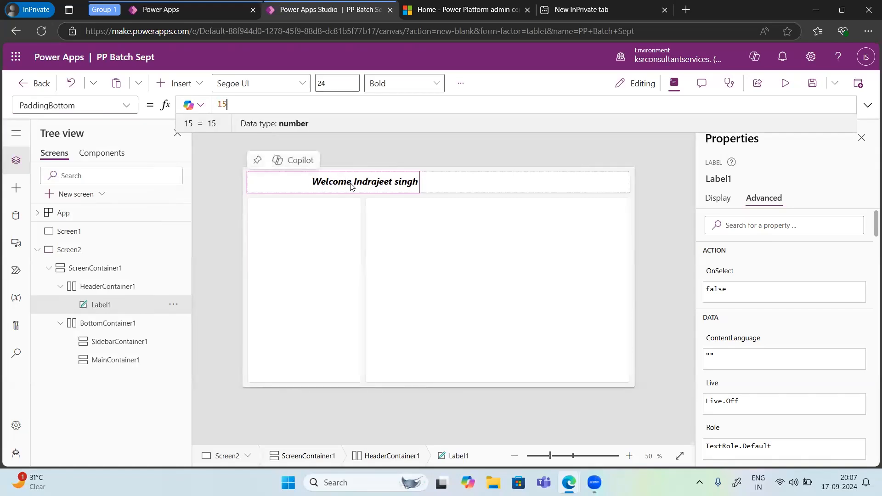
Step: Have Copilot explain the header label's PaddingBottom formula and dismiss the explanation
{"action": "left_click", "coordinate": [189, 106]}
{"action": "left_click", "coordinate": [216, 142]}
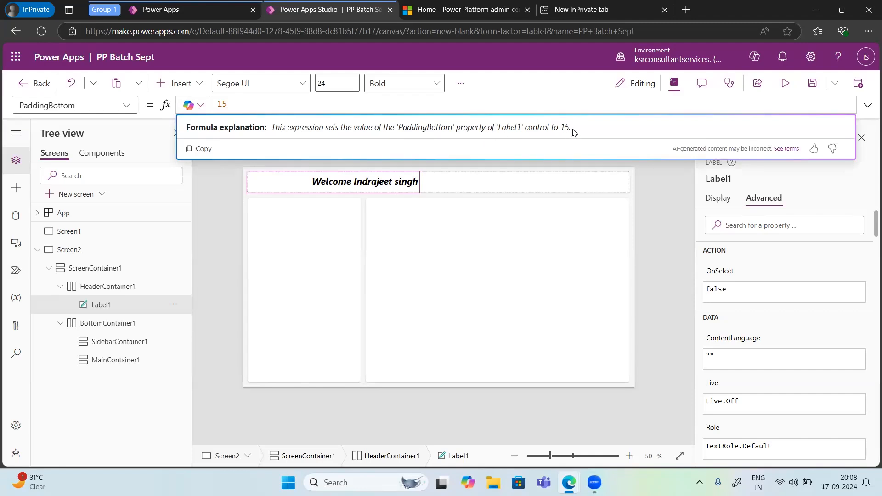
{"action": "left_click", "coordinate": [205, 167]}
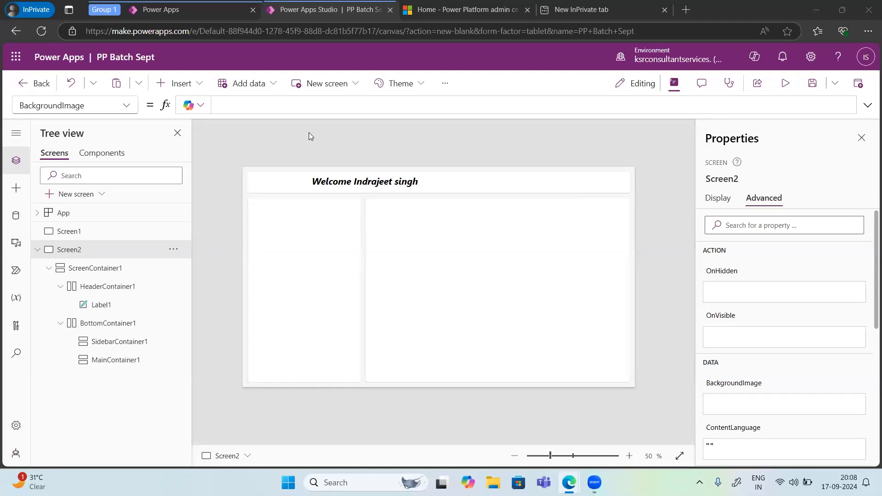
Step: Switch the canvas to Screen1 and return to Screen2 using the screen selector
{"action": "left_click", "coordinate": [230, 455]}
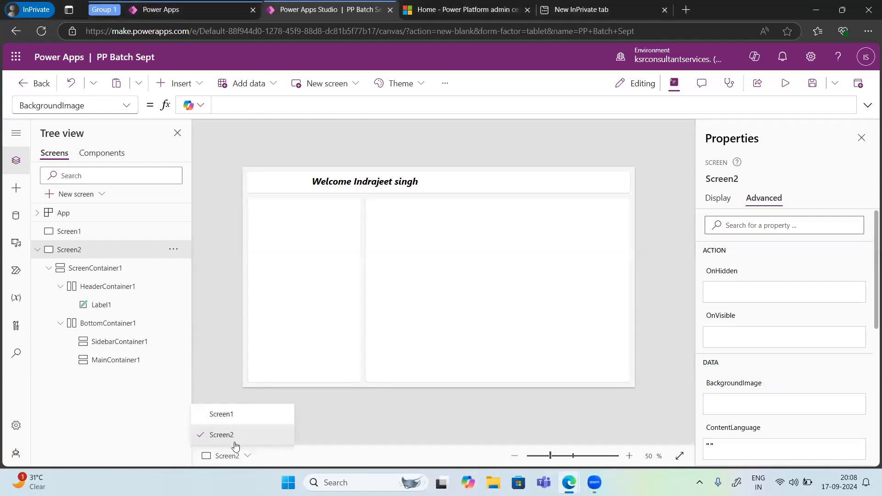
{"action": "left_click", "coordinate": [220, 416]}
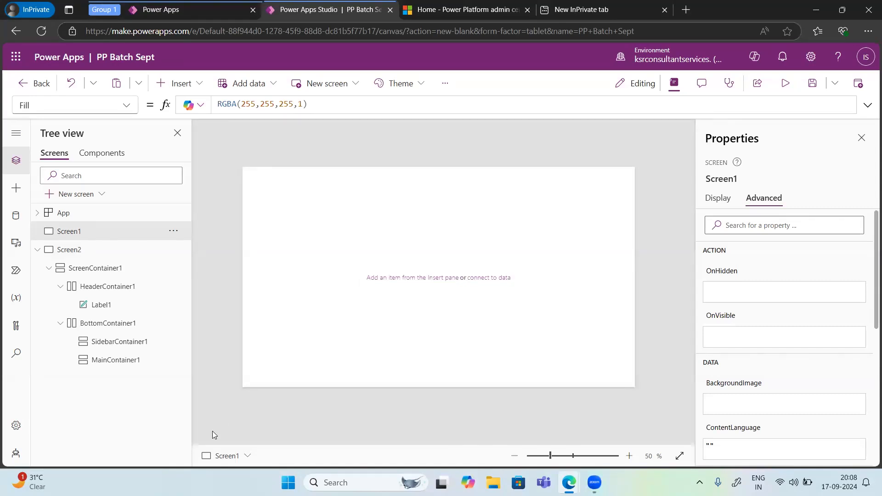
{"action": "left_click", "coordinate": [232, 456]}
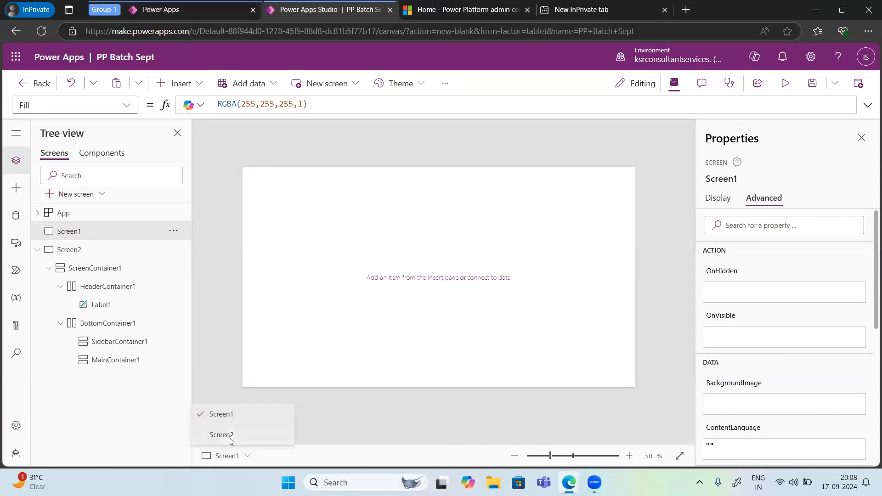
{"action": "left_click", "coordinate": [230, 436]}
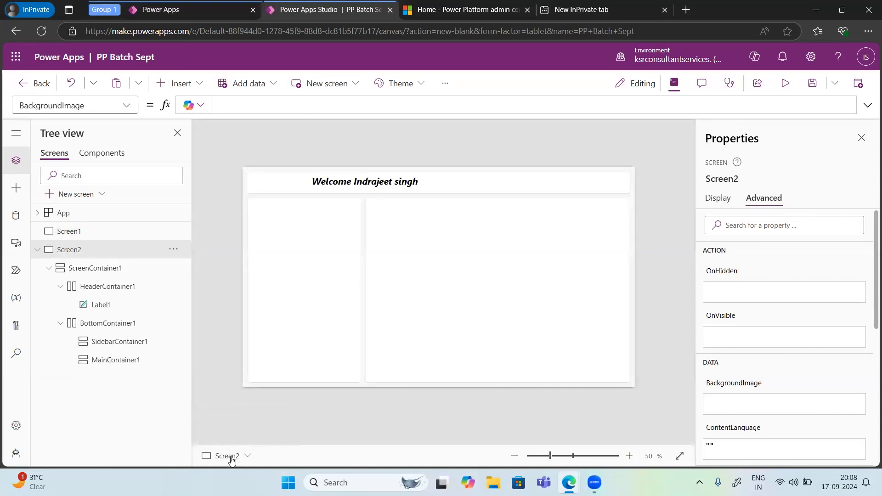
{"action": "left_click", "coordinate": [231, 457]}
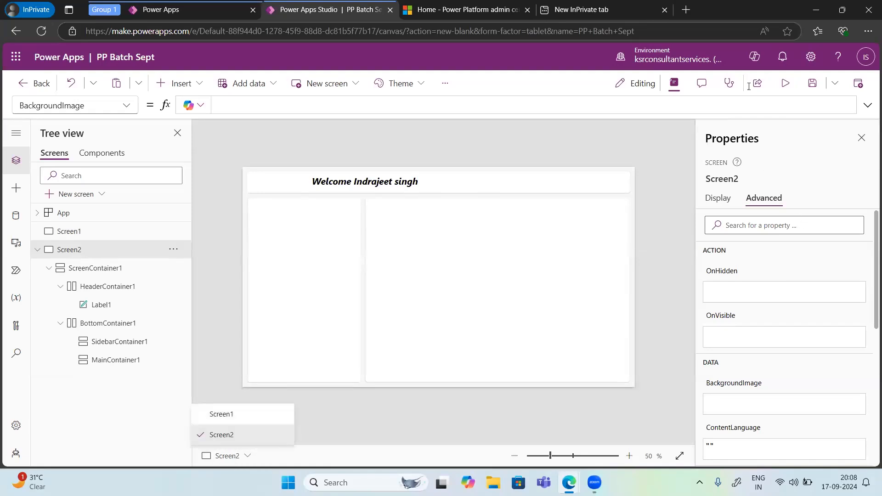
Step: Preview the app from Screen2, exit the preview and dismiss the testing tip
{"action": "left_click", "coordinate": [786, 83]}
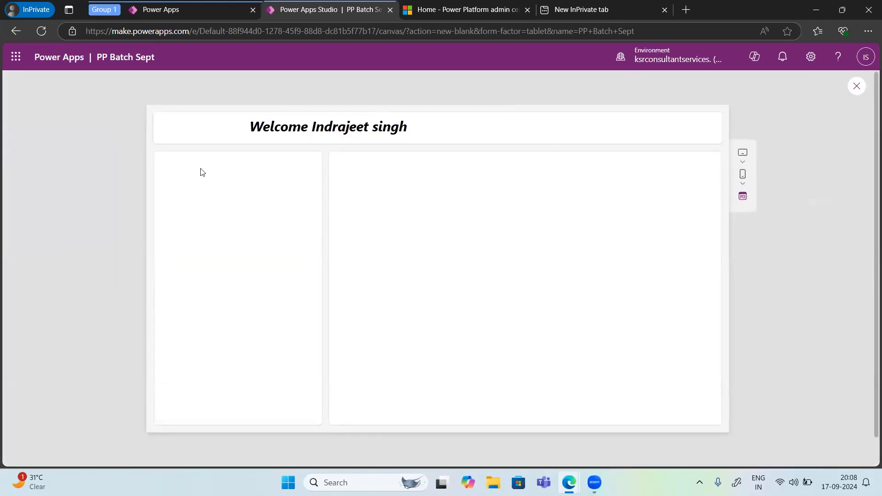
{"action": "left_click", "coordinate": [857, 86]}
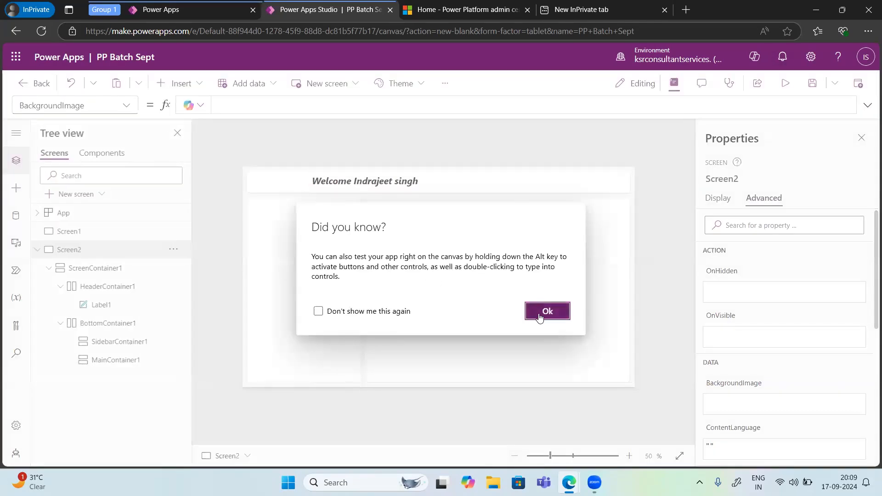
{"action": "left_click", "coordinate": [539, 316]}
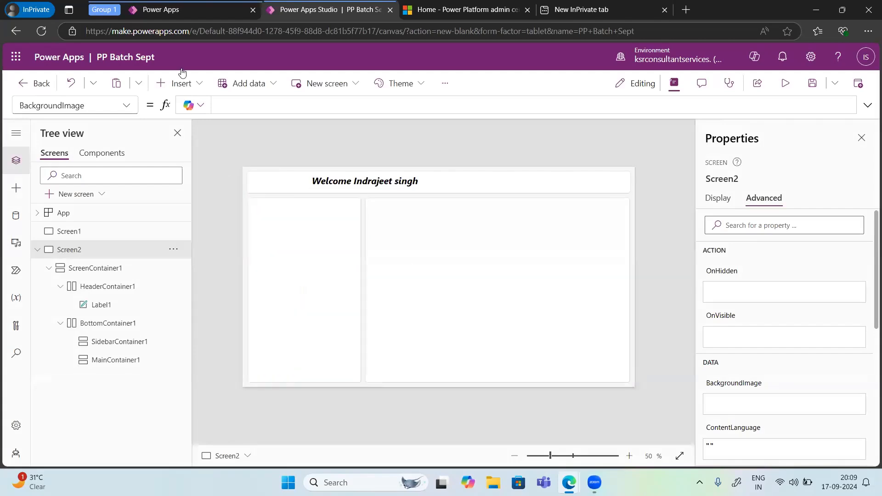
Step: Insert a Back arrow shape on Screen2 and position it at the left end of the header, beside the welcome text
{"action": "left_click", "coordinate": [187, 87]}
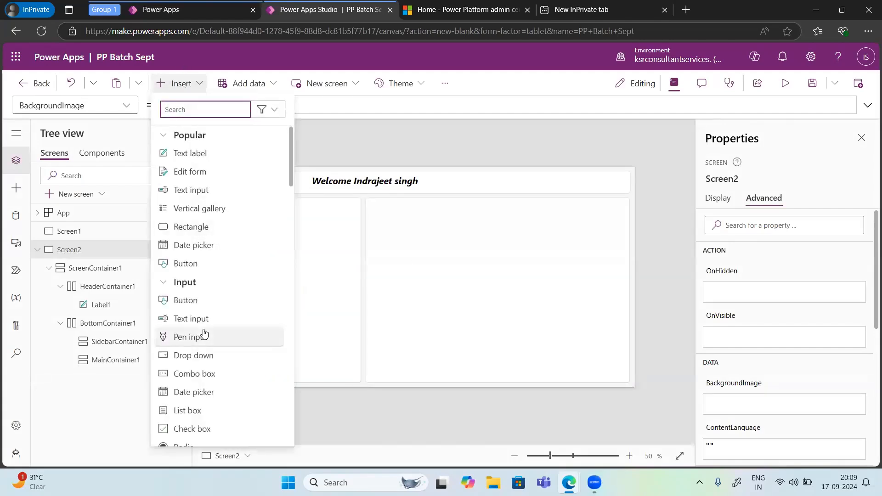
{"action": "scroll", "coordinate": [202, 334], "scroll_direction": "down", "scroll_amount": 4}
{"action": "scroll", "coordinate": [204, 332], "scroll_direction": "down", "scroll_amount": 12}
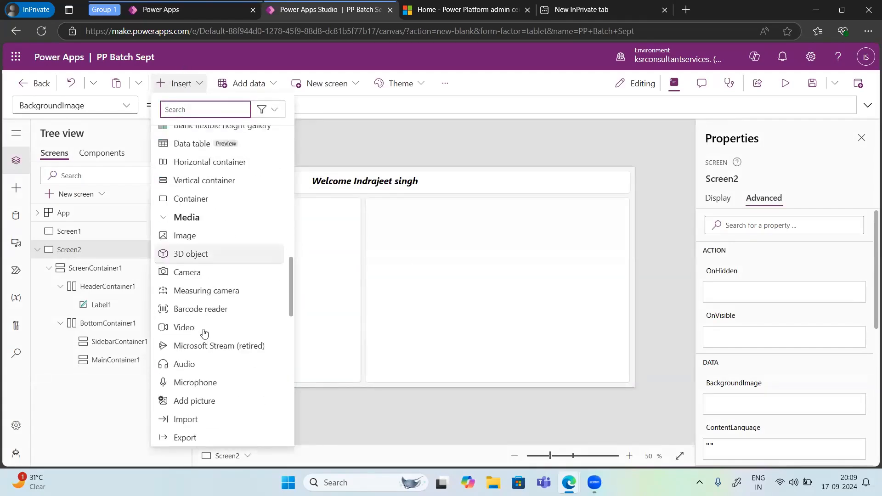
{"action": "scroll", "coordinate": [205, 332], "scroll_direction": "down", "scroll_amount": 6}
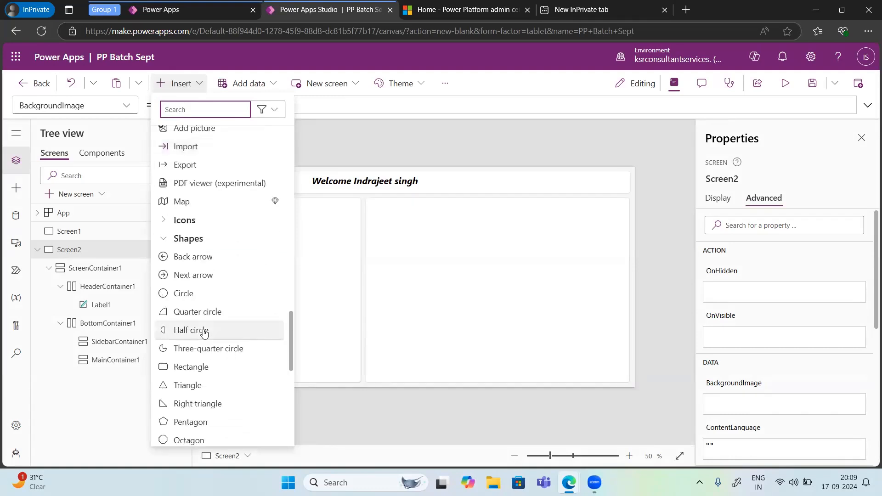
{"action": "left_click", "coordinate": [162, 258]}
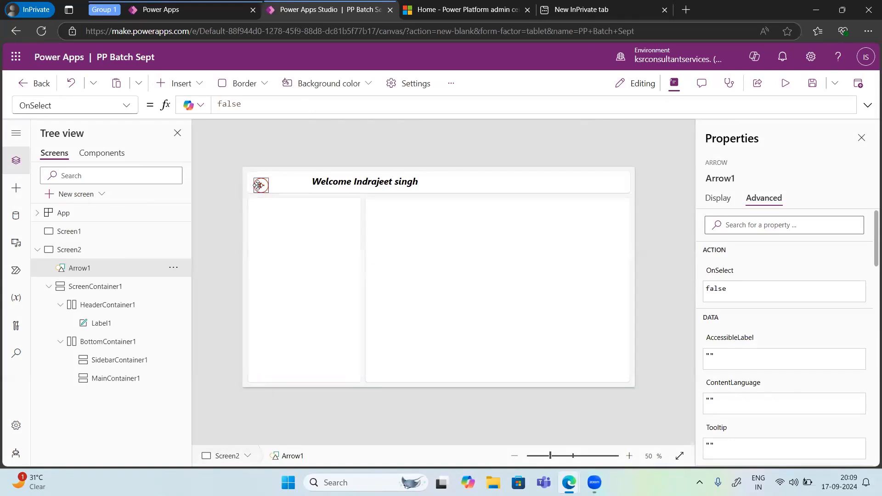
{"action": "left_click_drag", "start_coordinate": [256, 184], "coordinate": [253, 181]}
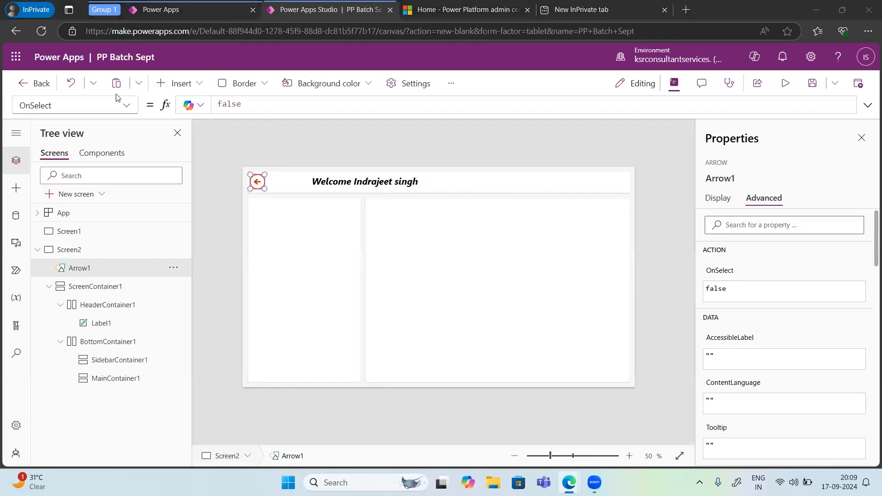
Step: Set the back arrow's OnSelect formula to Navigate(Screen1)
{"action": "left_click", "coordinate": [128, 107]}
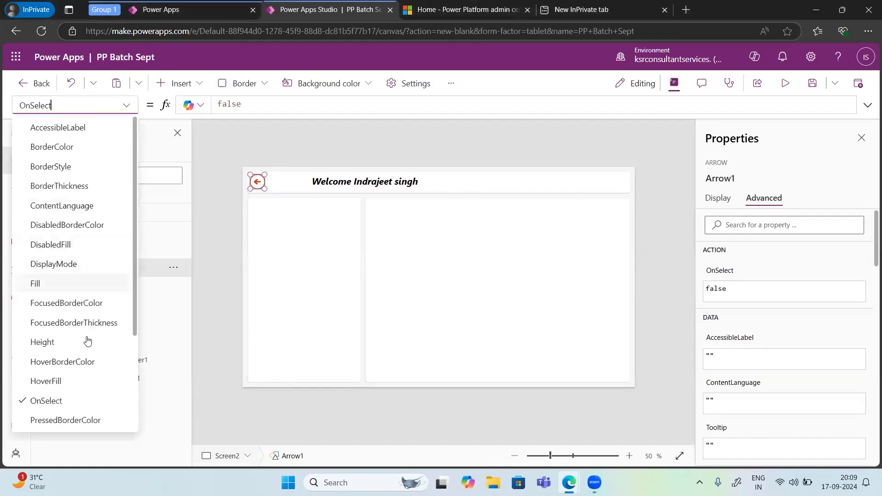
{"action": "scroll", "coordinate": [89, 343], "scroll_direction": "down", "scroll_amount": 3}
{"action": "scroll", "coordinate": [88, 342], "scroll_direction": "up", "scroll_amount": 3}
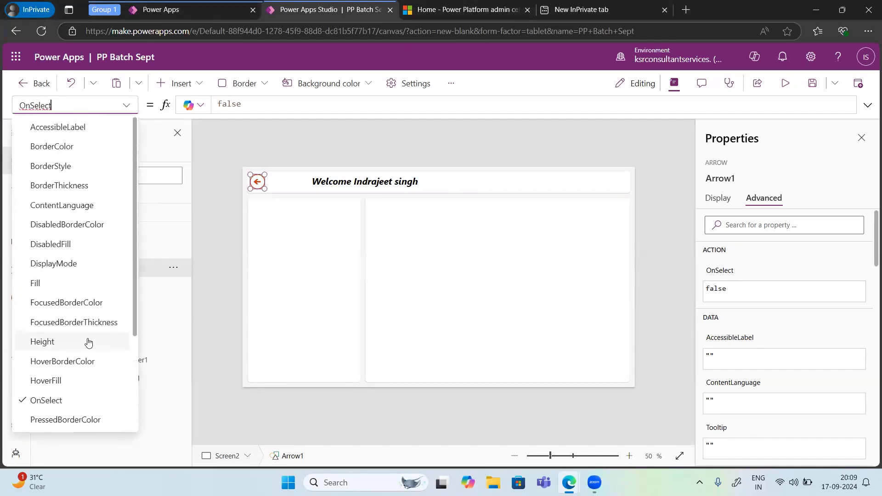
{"action": "scroll", "coordinate": [89, 342], "scroll_direction": "down", "scroll_amount": 3}
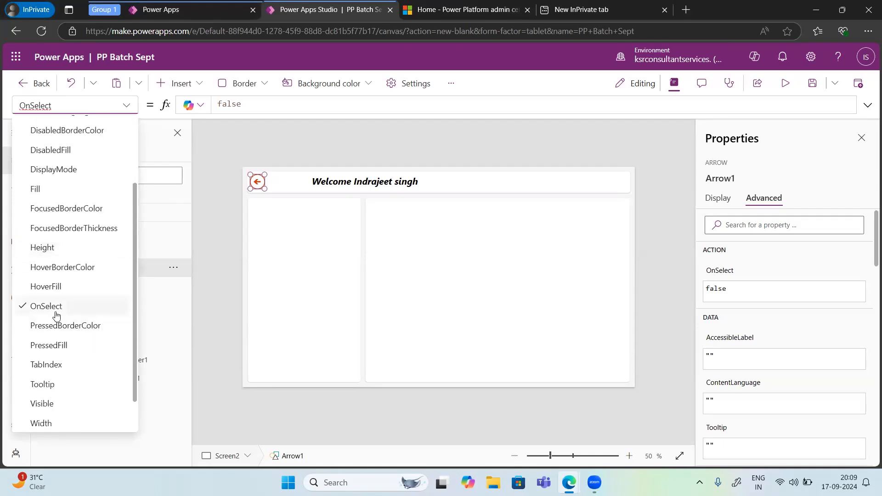
{"action": "left_click", "coordinate": [55, 308]}
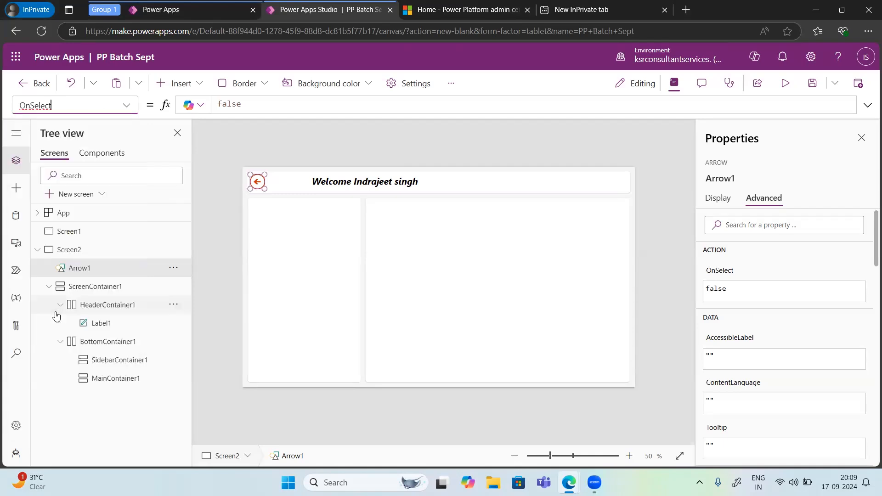
{"action": "left_click", "coordinate": [257, 106]}
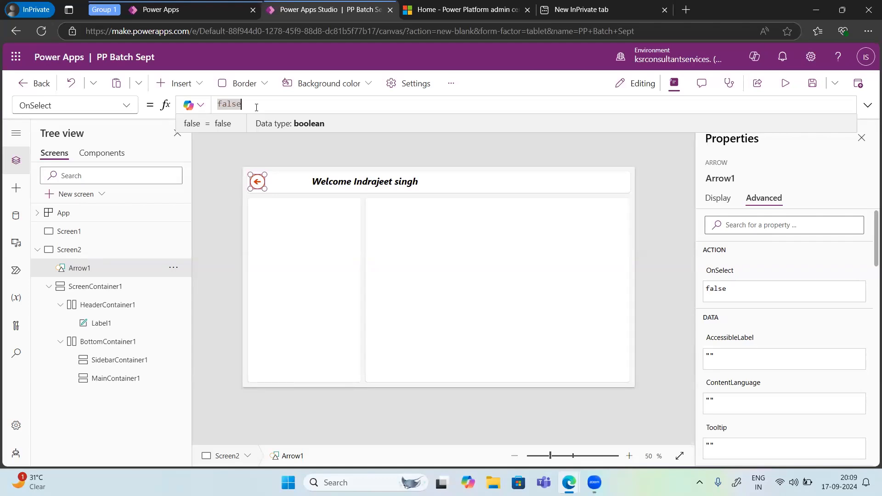
{"action": "key", "text": "BackSpace"}
{"action": "key", "text": "BackSpace"}
{"action": "key", "text": "BackSpace"}
{"action": "key", "text": "BackSpace"}
{"action": "key", "text": "BackSpace"}
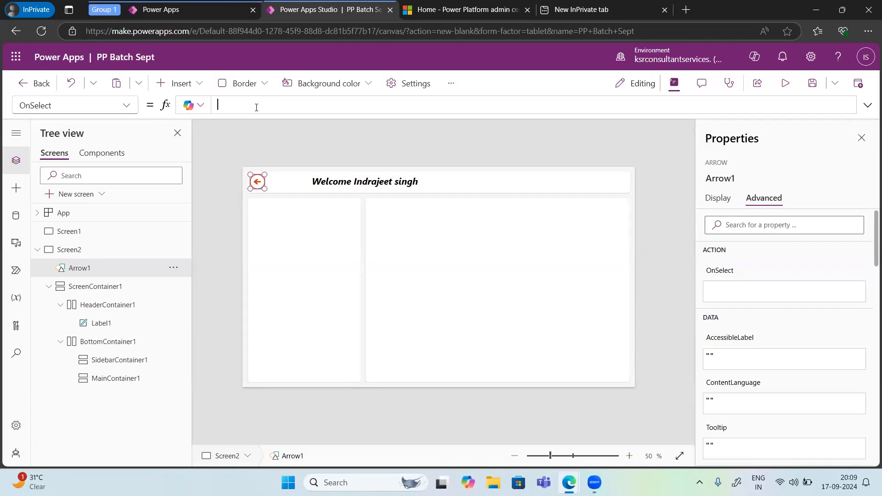
{"action": "type", "text": "Naviage"}
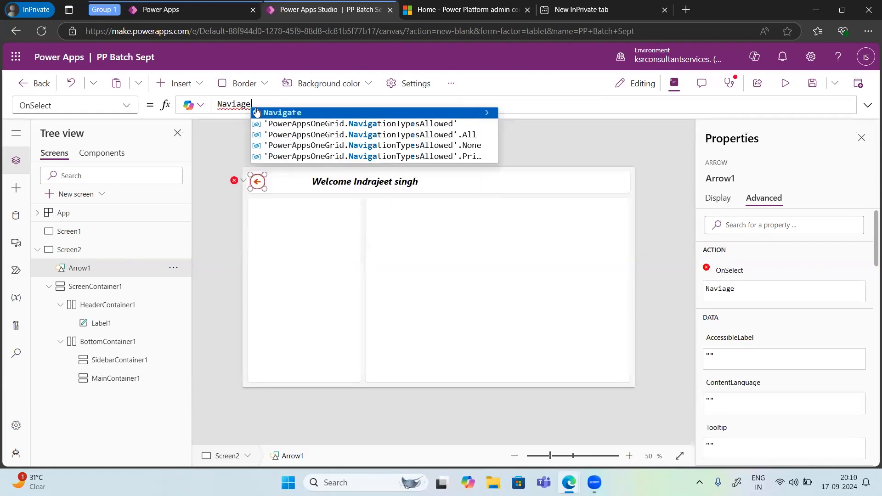
{"action": "left_click", "coordinate": [256, 113]}
{"action": "type", "text": "("}
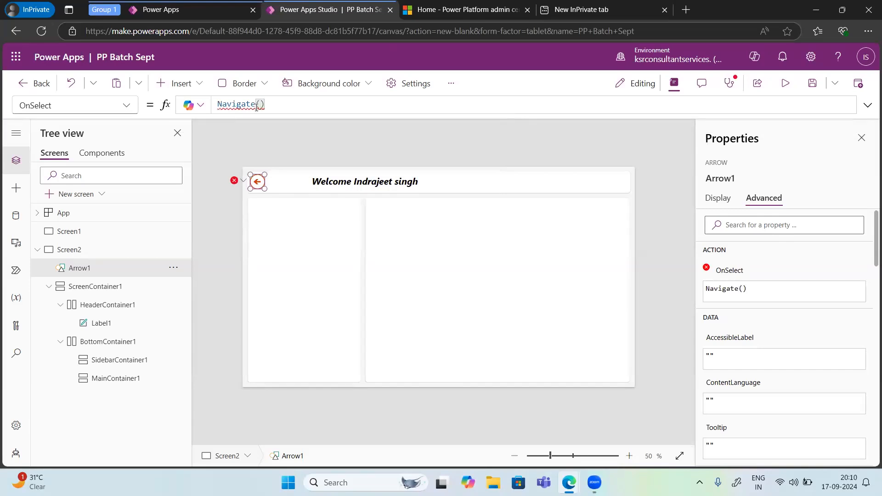
{"action": "type", "text": "Scre"}
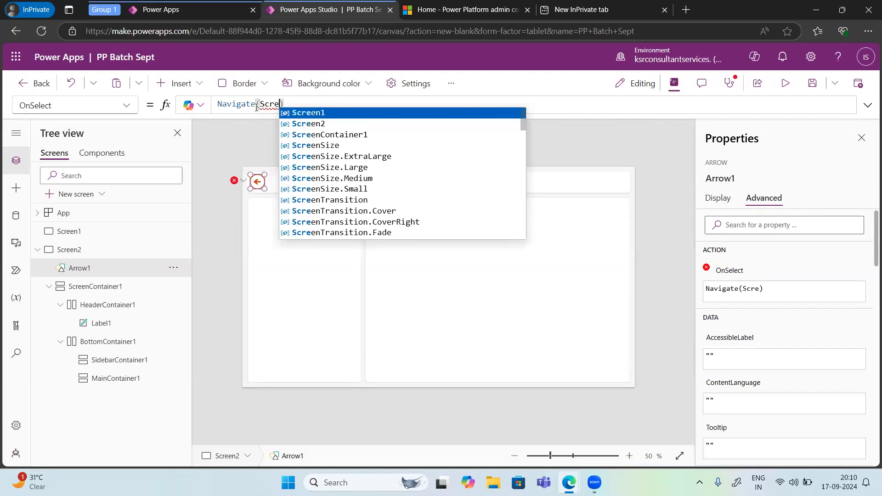
{"action": "key", "text": "Tab"}
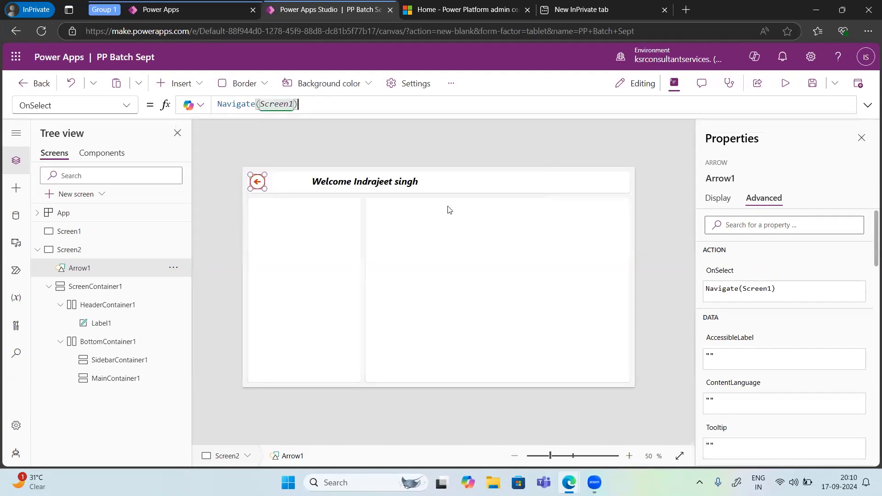
Step: Preview the app, test the back arrow on Screen2, exit the preview and dismiss the testing tip
{"action": "left_click", "coordinate": [784, 84]}
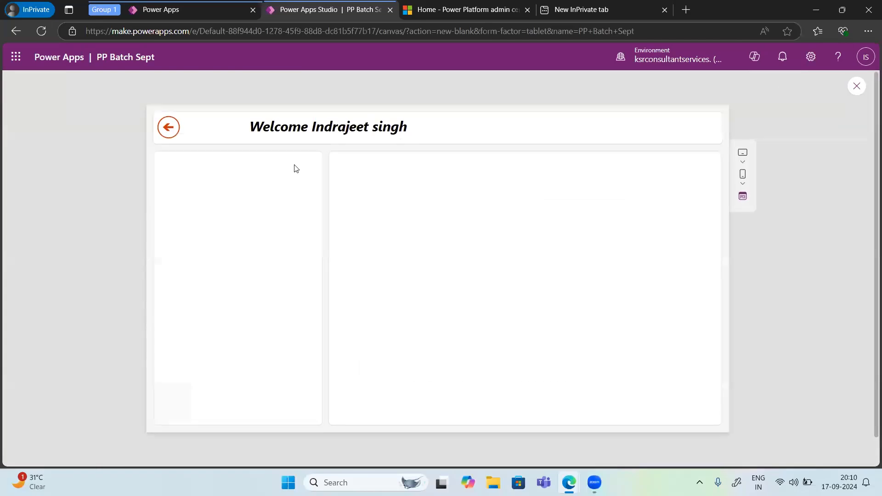
{"action": "left_click", "coordinate": [169, 128]}
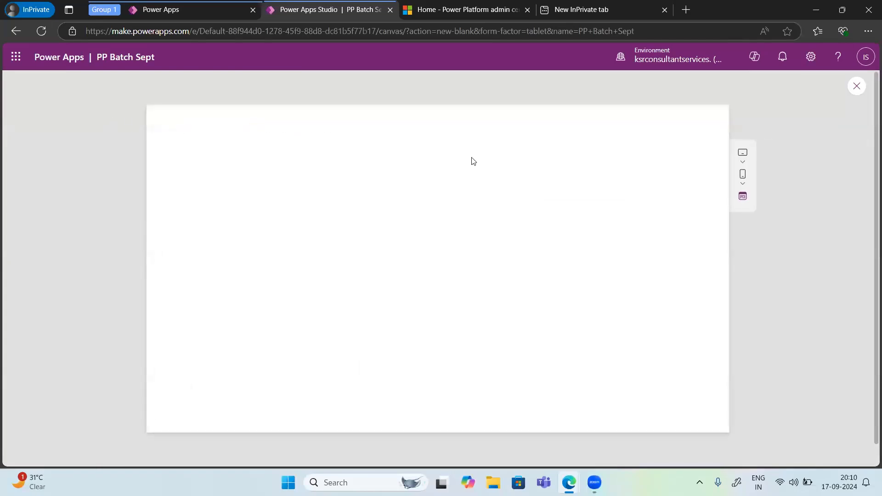
{"action": "left_click", "coordinate": [857, 87]}
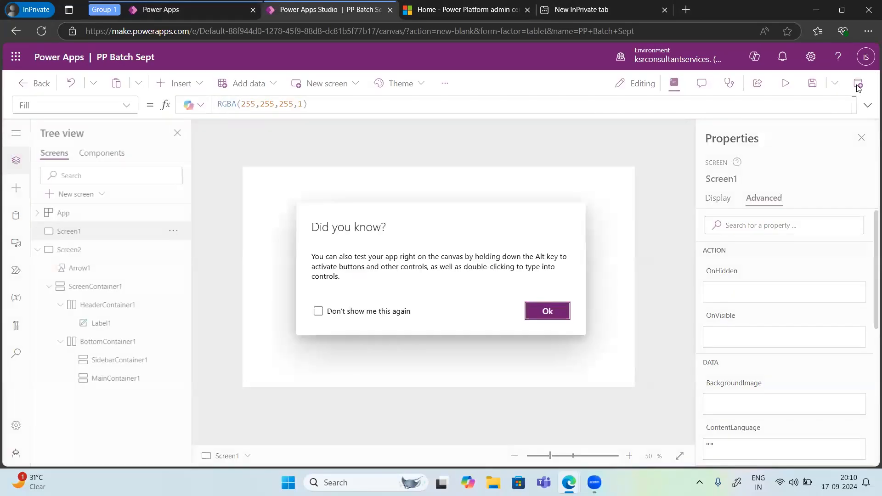
{"action": "left_click", "coordinate": [547, 311]}
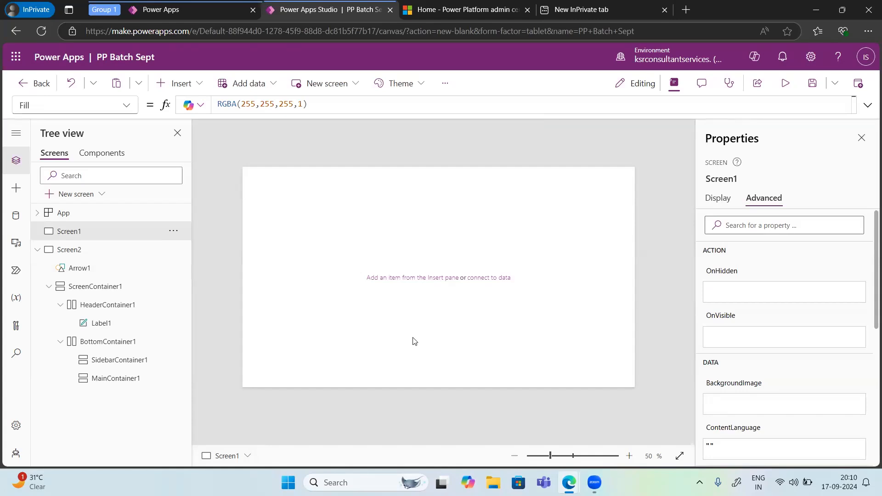
Step: Insert a button on Screen1 and place it in the screen's lower-right corner, at about X 1176, Y 705
{"action": "left_click", "coordinate": [186, 91]}
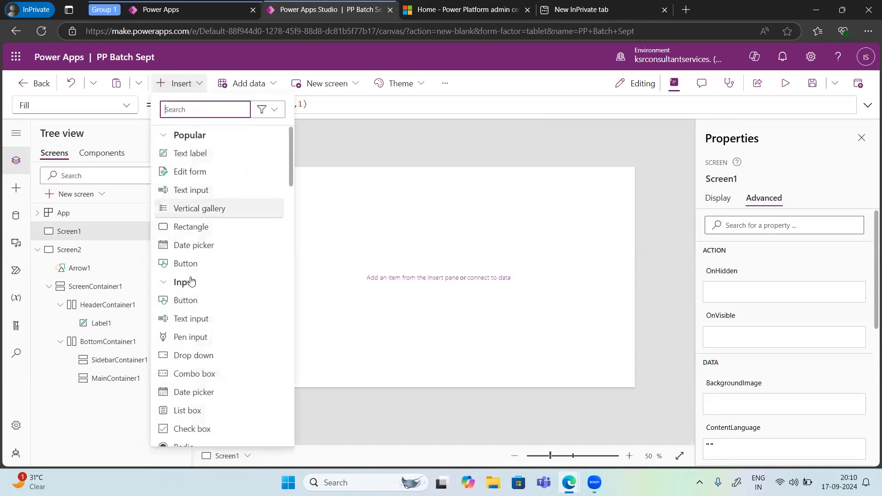
{"action": "left_click", "coordinate": [184, 301]}
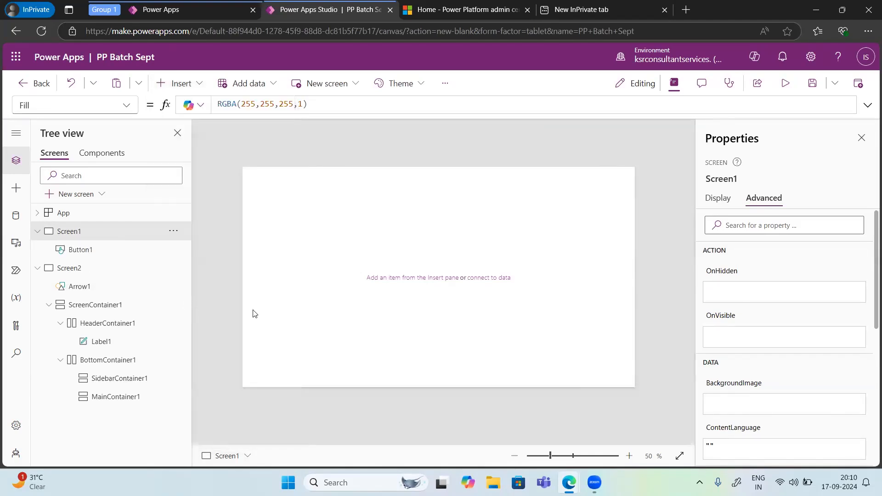
{"action": "left_click_drag", "start_coordinate": [275, 183], "coordinate": [607, 371]}
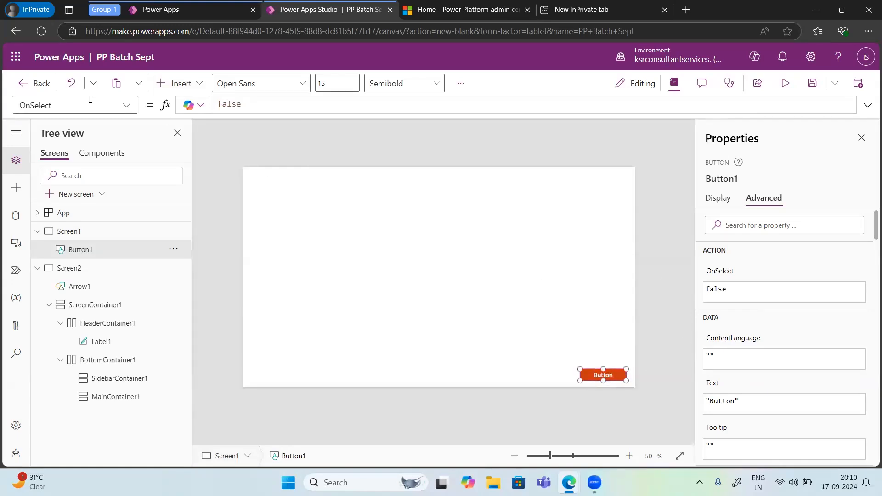
{"action": "left_click", "coordinate": [124, 109]}
{"action": "scroll", "coordinate": [91, 196], "scroll_direction": "up", "scroll_amount": 5}
{"action": "scroll", "coordinate": [71, 210], "scroll_direction": "down", "scroll_amount": 6}
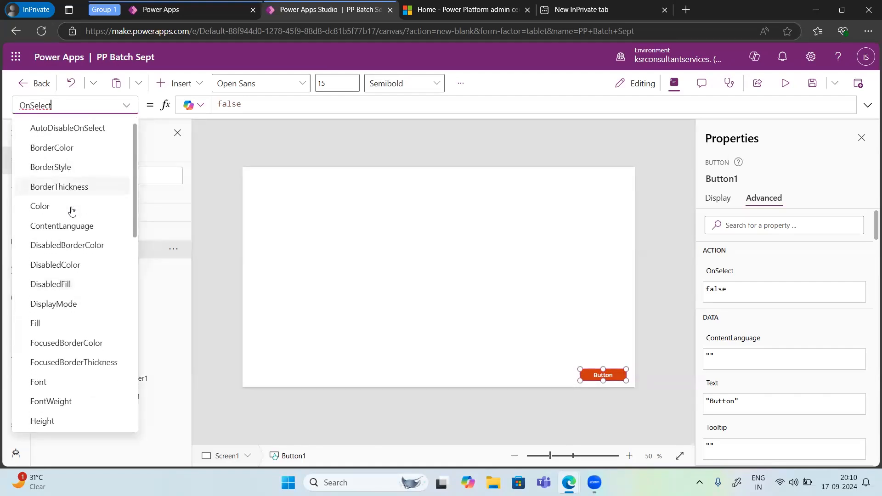
{"action": "left_click", "coordinate": [48, 232]}
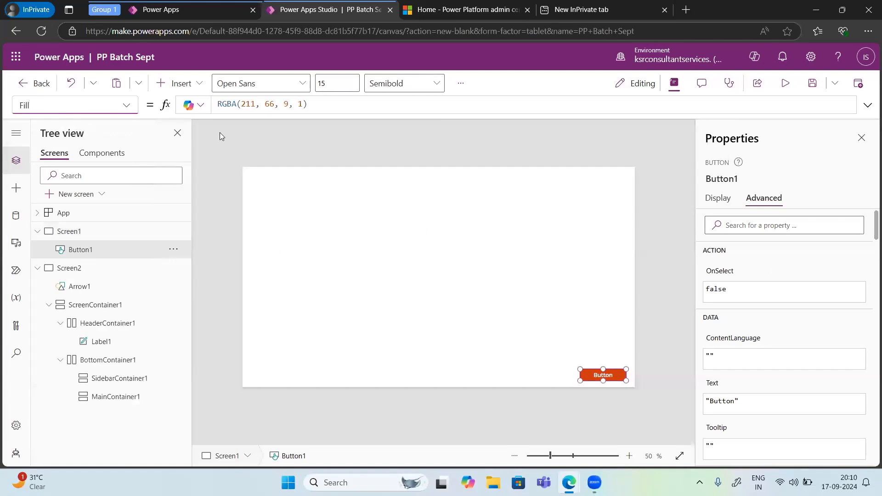
Step: Set the Text property of the button on Screen1 to "More Details"
{"action": "left_click", "coordinate": [127, 106]}
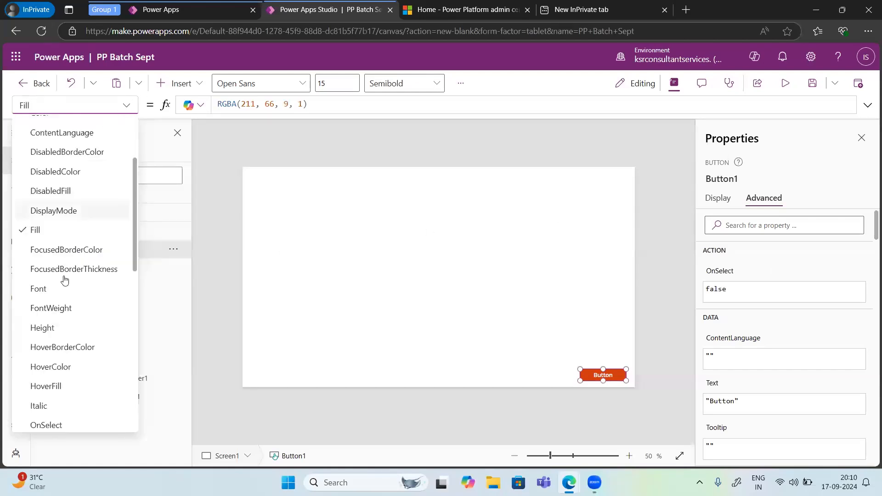
{"action": "scroll", "coordinate": [63, 294], "scroll_direction": "down", "scroll_amount": 3}
{"action": "scroll", "coordinate": [63, 293], "scroll_direction": "down", "scroll_amount": 5}
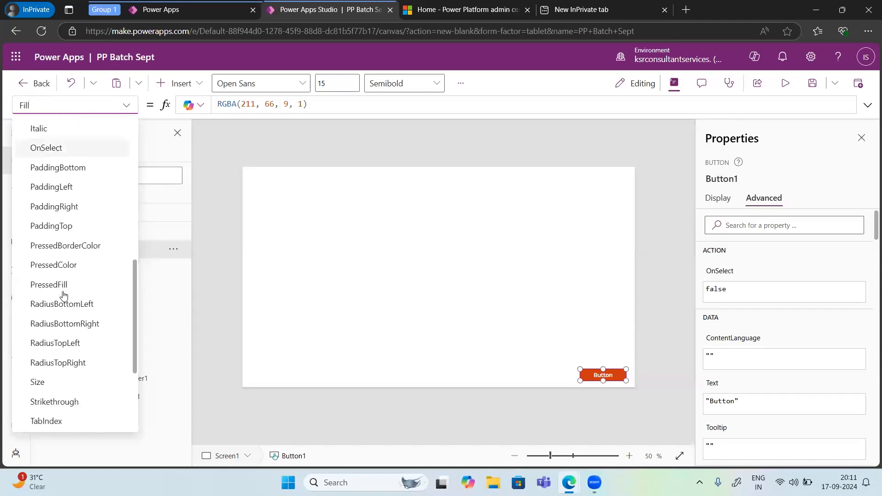
{"action": "left_click", "coordinate": [49, 324]}
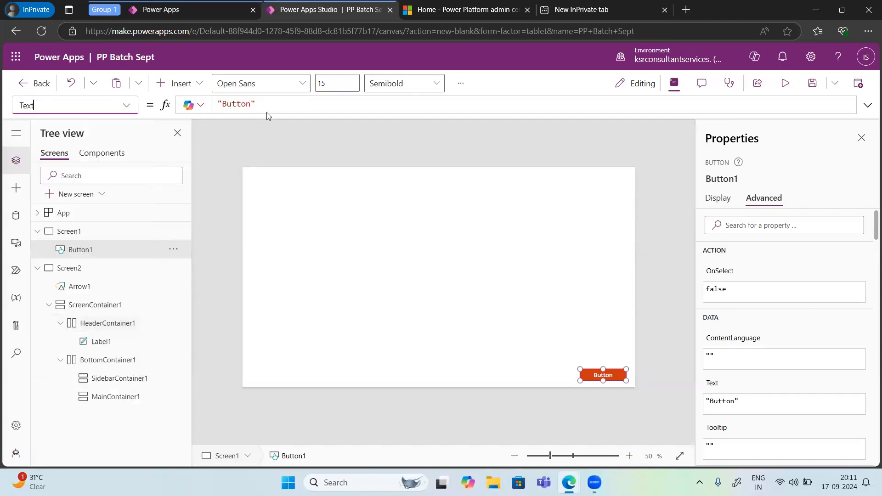
{"action": "double_click", "coordinate": [240, 103]}
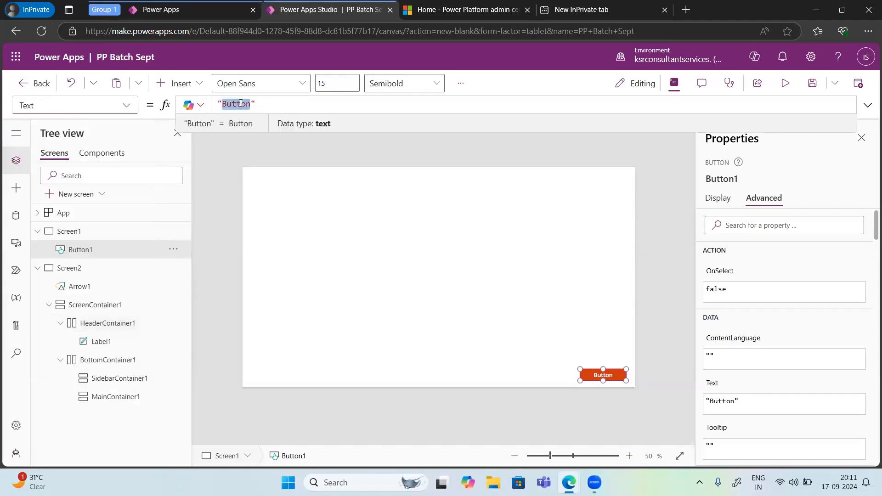
{"action": "type", "text": "Next"}
{"action": "key", "text": "BackSpace"}
{"action": "key", "text": "BackSpace"}
{"action": "key", "text": "BackSpace"}
{"action": "key", "text": "BackSpace"}
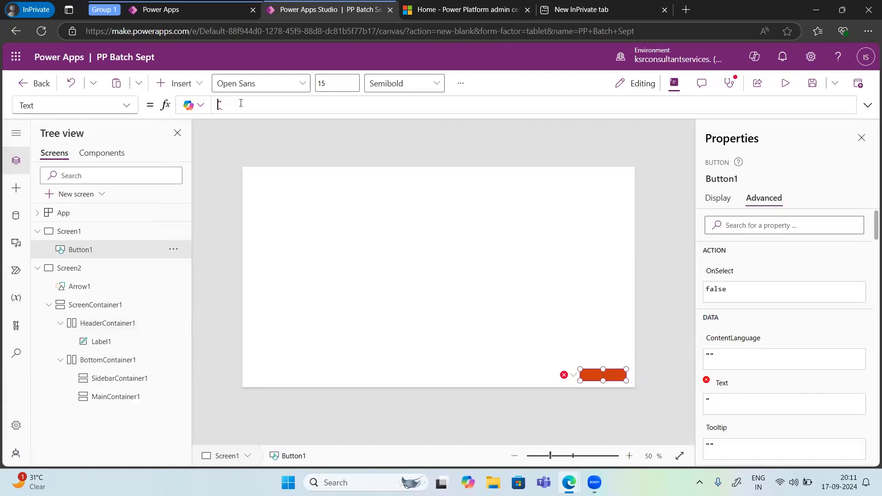
{"action": "type", "text": "Detail"}
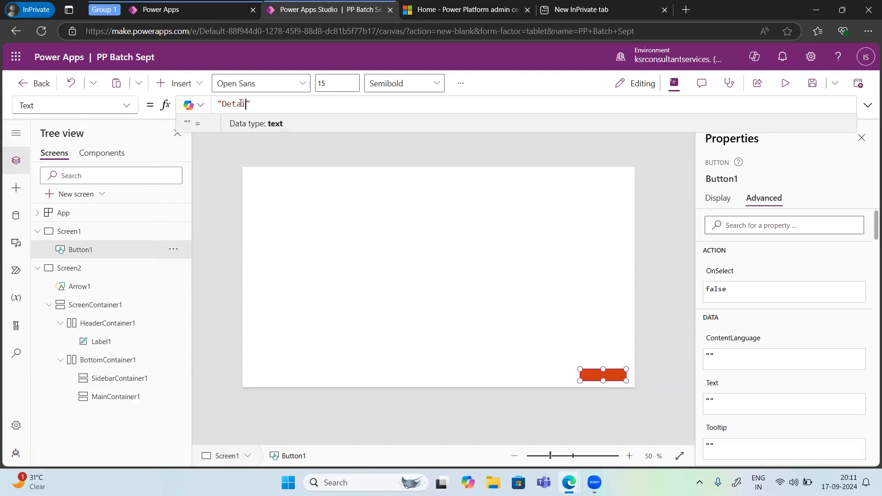
{"action": "key", "text": "Left"}
{"action": "type", "text": "s"}
{"action": "key", "text": "Delete"}
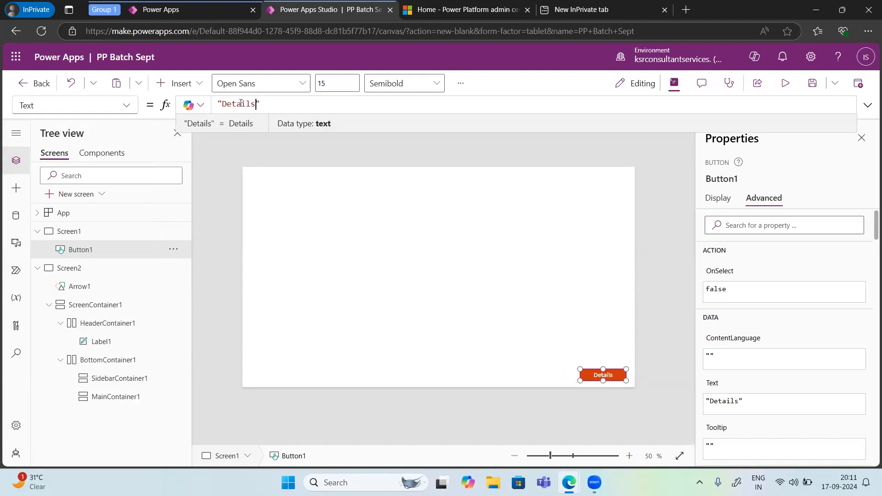
{"action": "double_click", "coordinate": [240, 103]}
{"action": "type", "text": "More"}
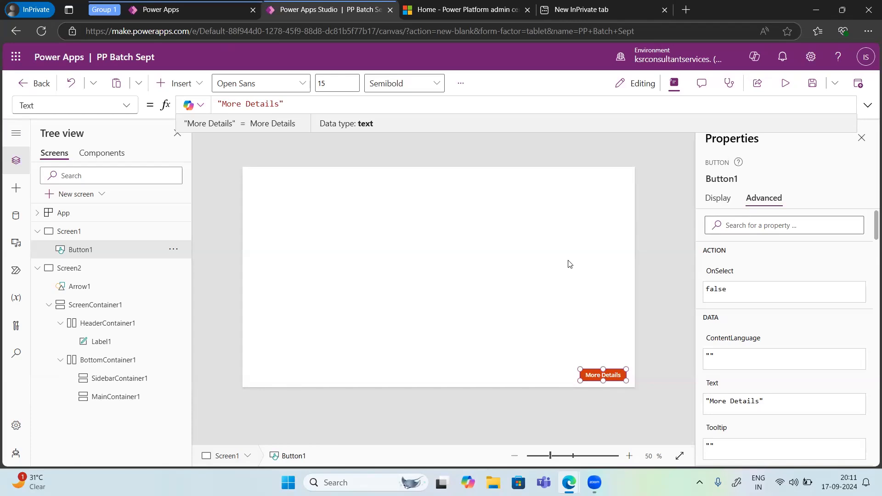
Step: Change the More Details button's fill to the custom blue 2737E8 and reselect the button
{"action": "scroll", "coordinate": [724, 346], "scroll_direction": "down", "scroll_amount": 5}
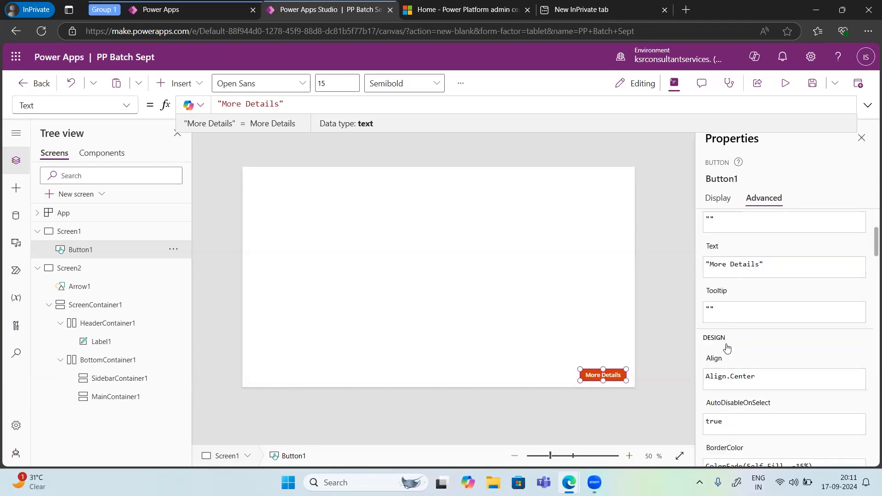
{"action": "left_click", "coordinate": [719, 205]}
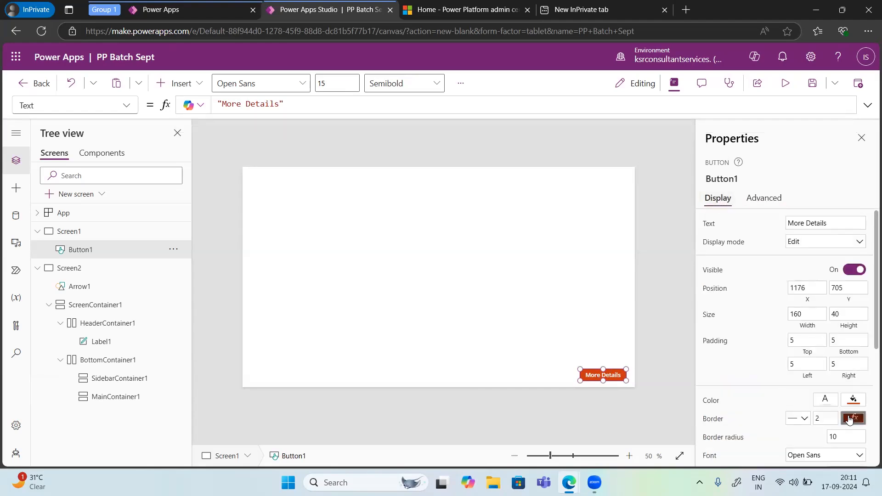
{"action": "left_click", "coordinate": [853, 401]}
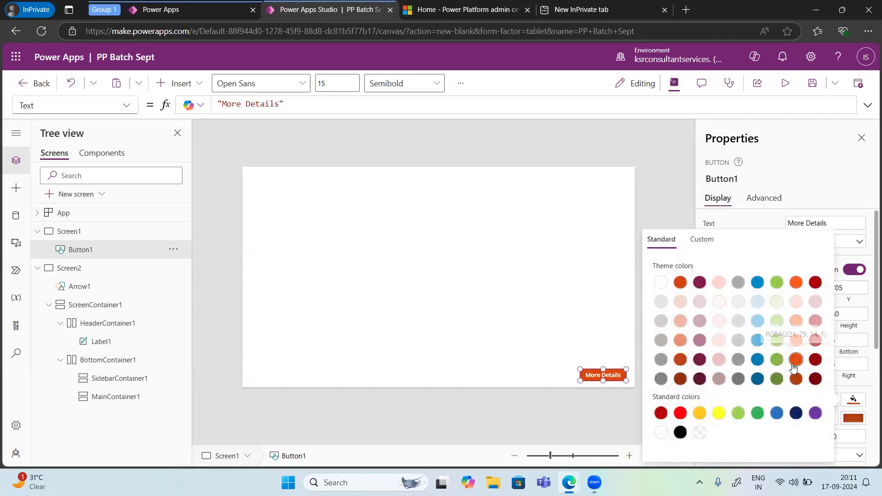
{"action": "left_click", "coordinate": [699, 282]}
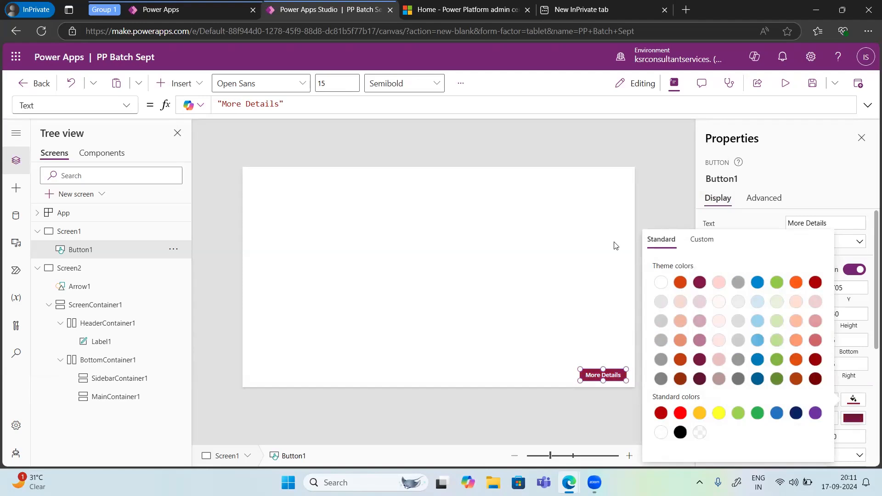
{"action": "left_click", "coordinate": [696, 240]}
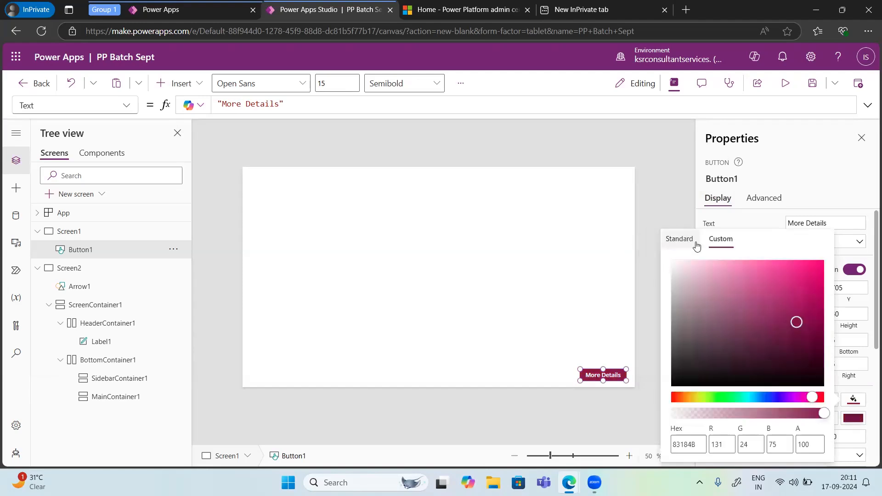
{"action": "left_click", "coordinate": [770, 398]}
{"action": "left_click", "coordinate": [797, 271]}
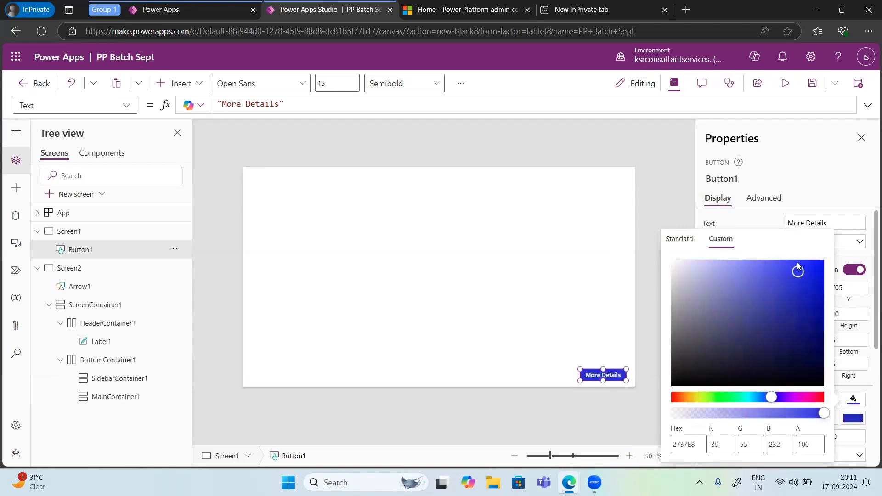
{"action": "left_click", "coordinate": [663, 172]}
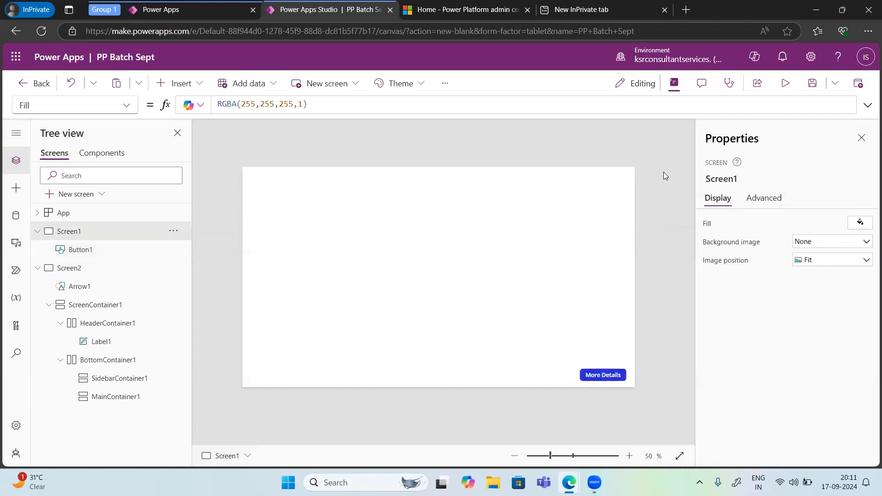
{"action": "left_click", "coordinate": [604, 375]}
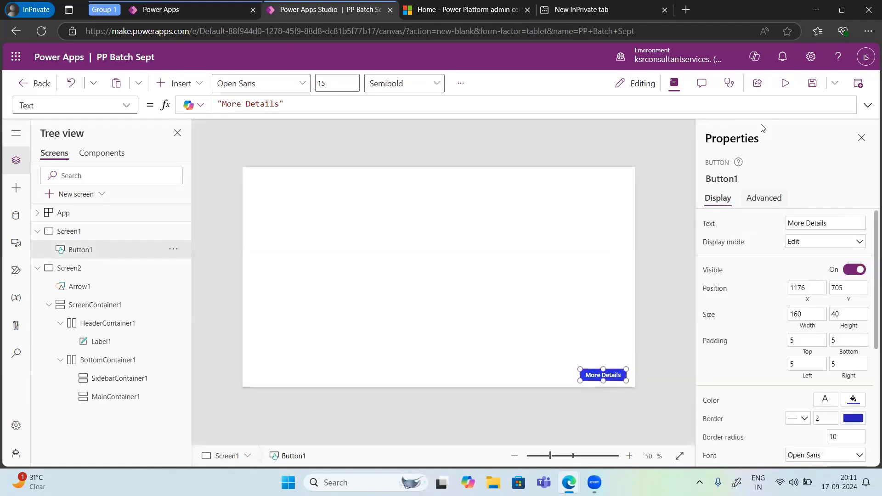
Step: Preview the app, test the More Details button on Screen1, exit the preview and dismiss the testing tip
{"action": "left_click", "coordinate": [785, 83]}
{"action": "left_click", "coordinate": [681, 416]}
{"action": "left_click", "coordinate": [682, 418]}
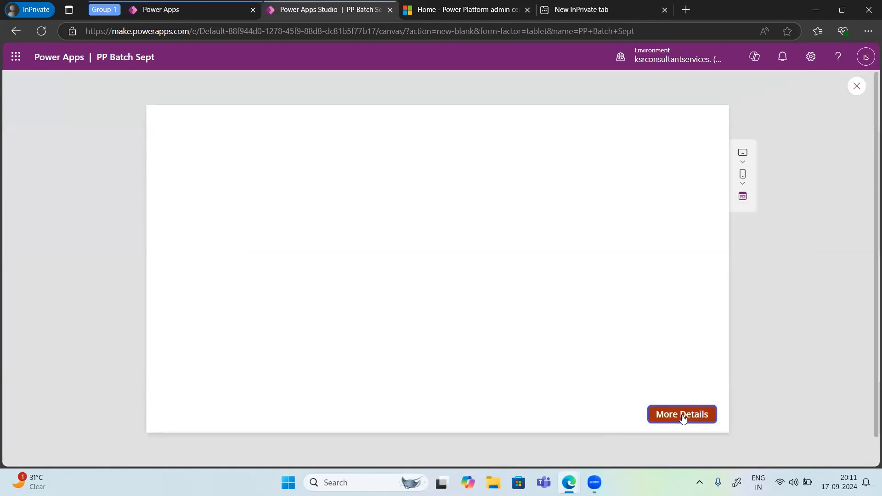
{"action": "left_click", "coordinate": [857, 87]}
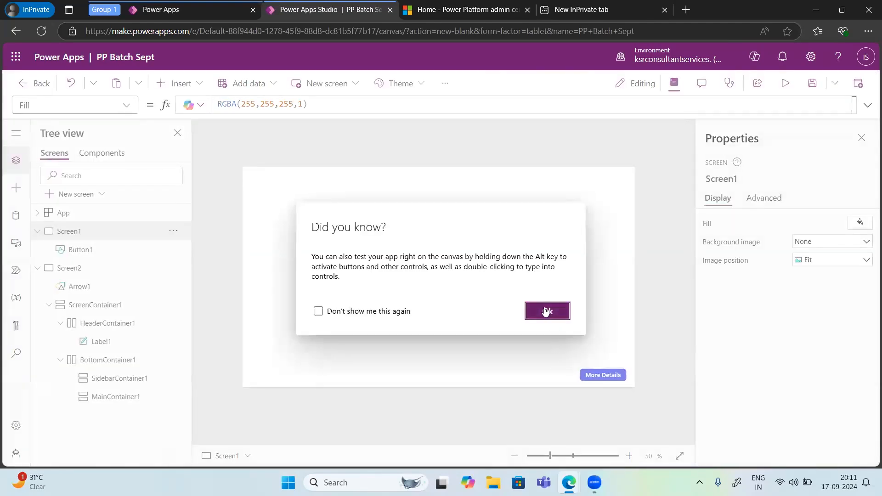
{"action": "left_click", "coordinate": [546, 312]}
Step: Set the OnSelect property of the More Details button on Screen1 to Navigate(Screen2)
{"action": "left_click", "coordinate": [595, 378]}
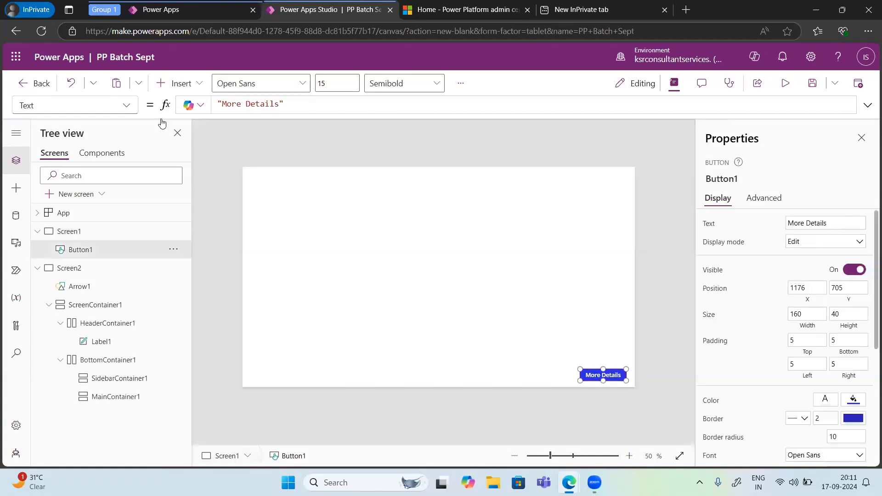
{"action": "left_click", "coordinate": [126, 105]}
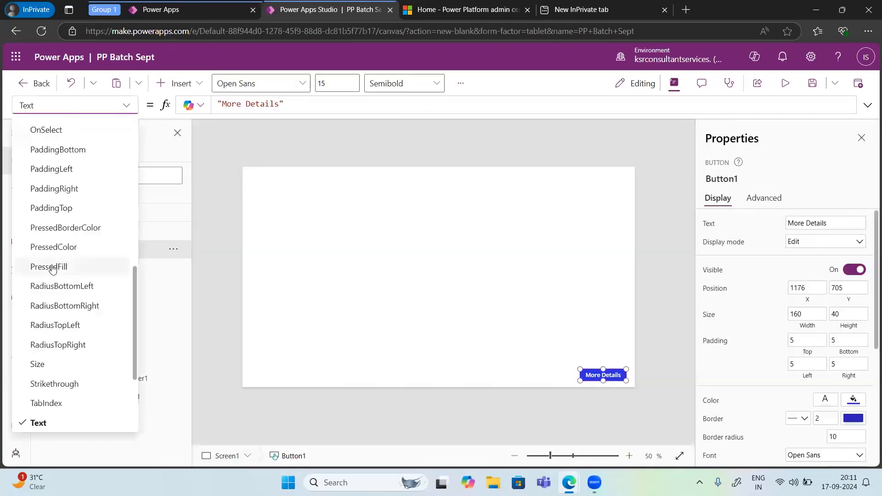
{"action": "scroll", "coordinate": [53, 269], "scroll_direction": "down", "scroll_amount": 3}
{"action": "scroll", "coordinate": [53, 268], "scroll_direction": "up", "scroll_amount": 2}
{"action": "scroll", "coordinate": [52, 269], "scroll_direction": "up", "scroll_amount": 8}
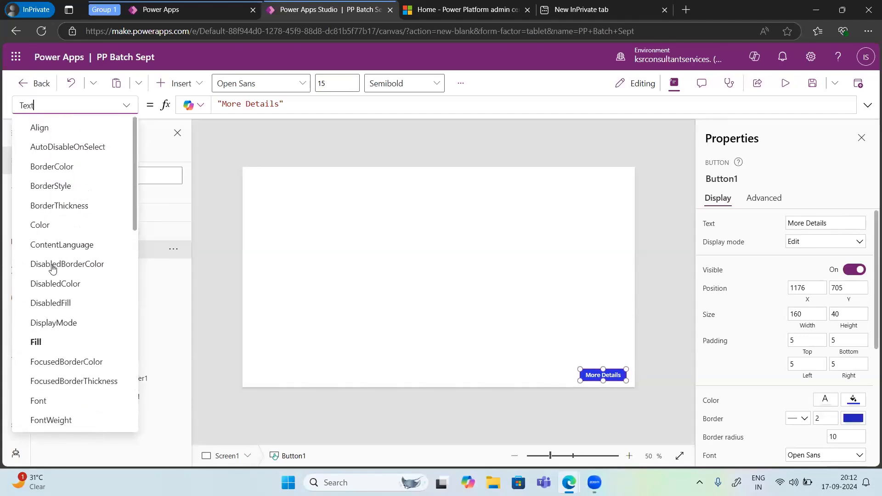
{"action": "scroll", "coordinate": [59, 317], "scroll_direction": "down", "scroll_amount": 5}
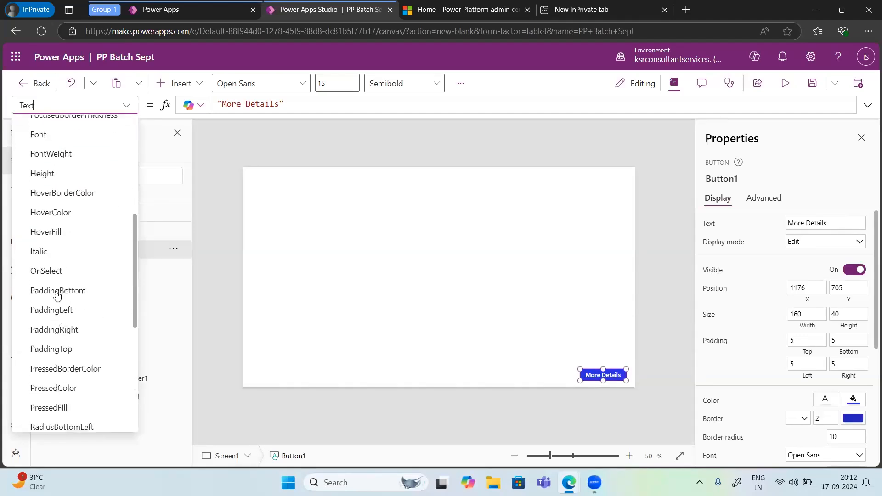
{"action": "left_click", "coordinate": [48, 271]}
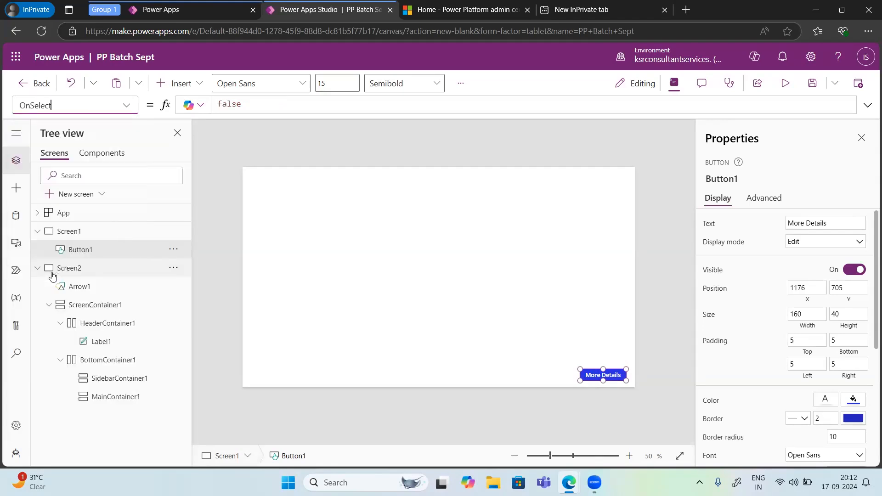
{"action": "left_click", "coordinate": [240, 108]}
{"action": "double_click", "coordinate": [240, 108]}
{"action": "type", "text": "/naviagt"}
{"action": "key", "text": "BackSpace"}
{"action": "key", "text": "BackSpace"}
{"action": "key", "text": "BackSpace"}
{"action": "key", "text": "BackSpace"}
{"action": "key", "text": "BackSpace"}
{"action": "key", "text": "BackSpace"}
{"action": "key", "text": "BackSpace"}
{"action": "key", "text": "BackSpace"}
{"action": "type", "text": "/"}
{"action": "key", "text": "BackSpace"}
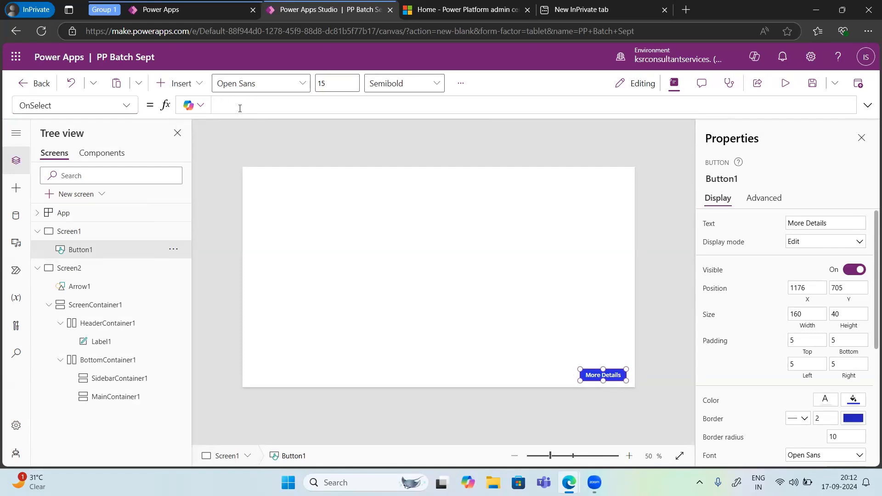
{"action": "type", "text": "Navigate"}
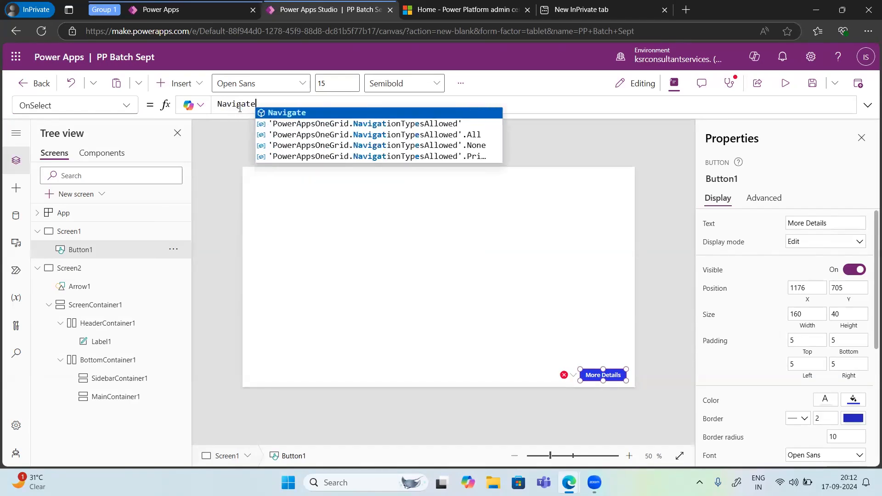
{"action": "type", "text": "("}
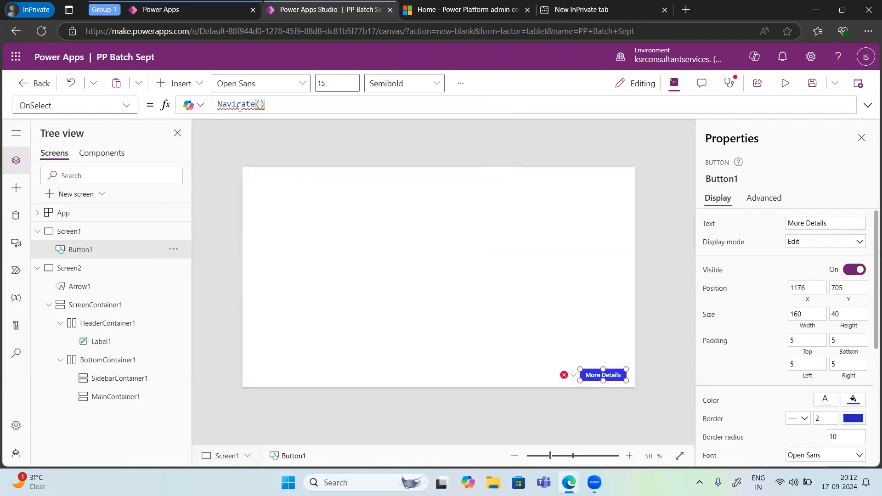
{"action": "type", "text": "screen"}
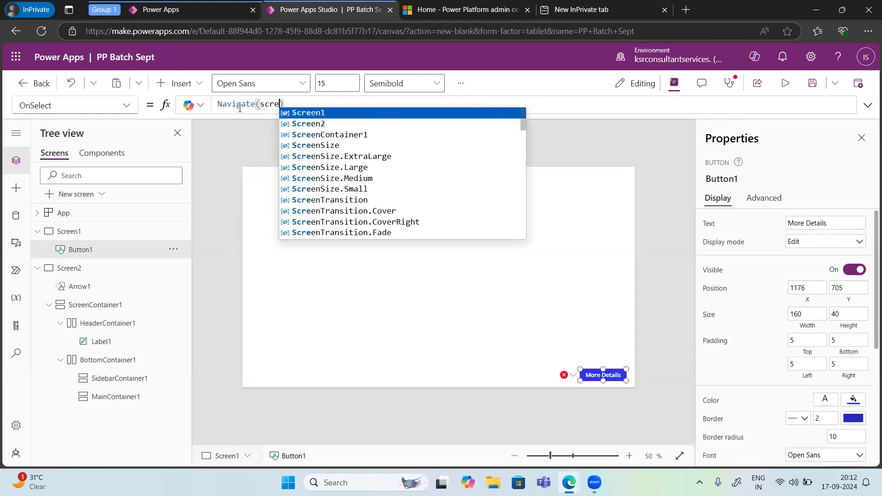
{"action": "type", "text": "2"}
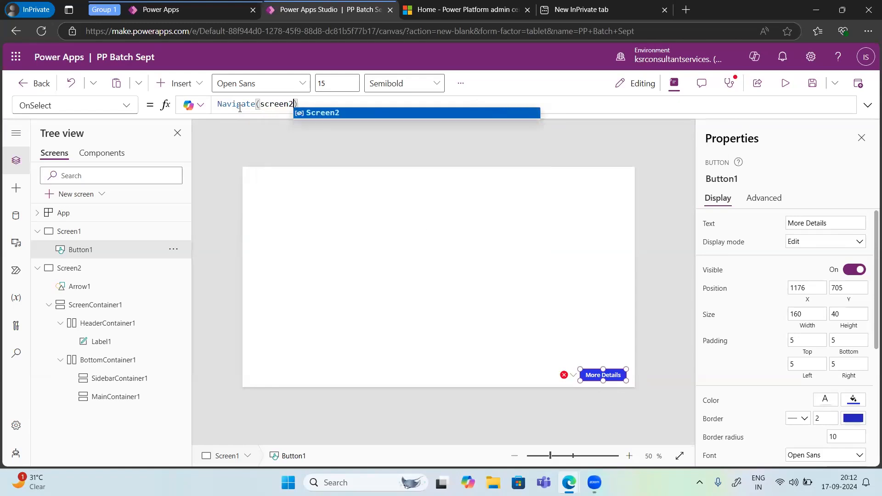
{"action": "left_click", "coordinate": [312, 114]}
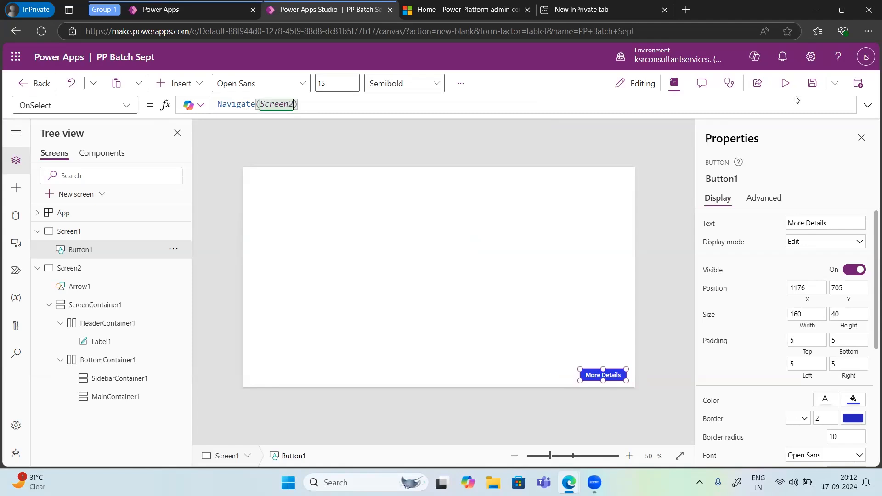
Step: Preview the app, test moving between both screens with More Details and the back arrow, and return to editing
{"action": "left_click", "coordinate": [783, 89]}
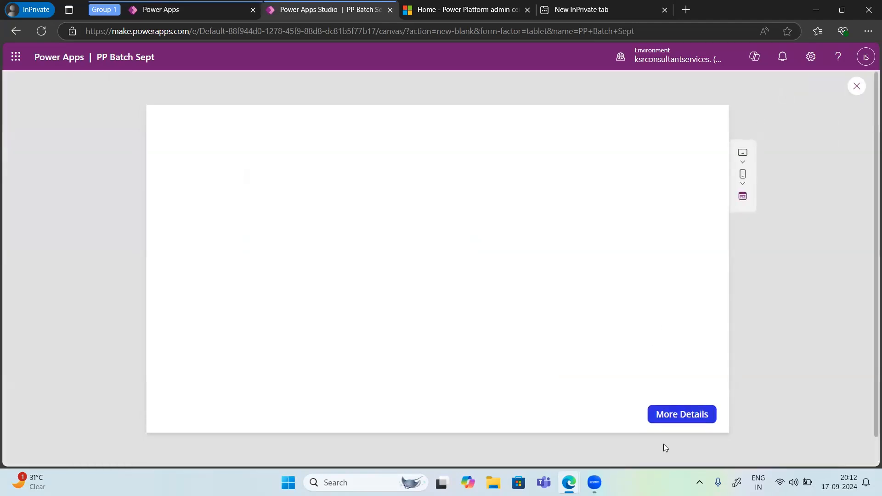
{"action": "left_click", "coordinate": [673, 418]}
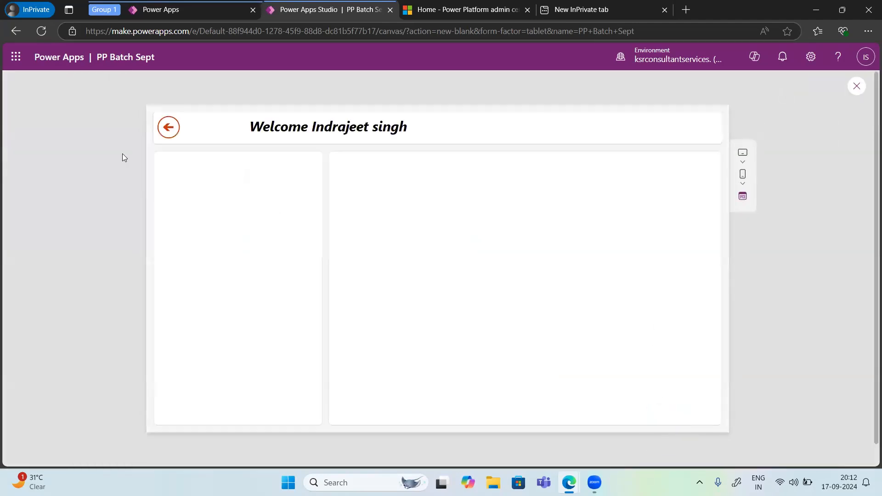
{"action": "left_click", "coordinate": [170, 130]}
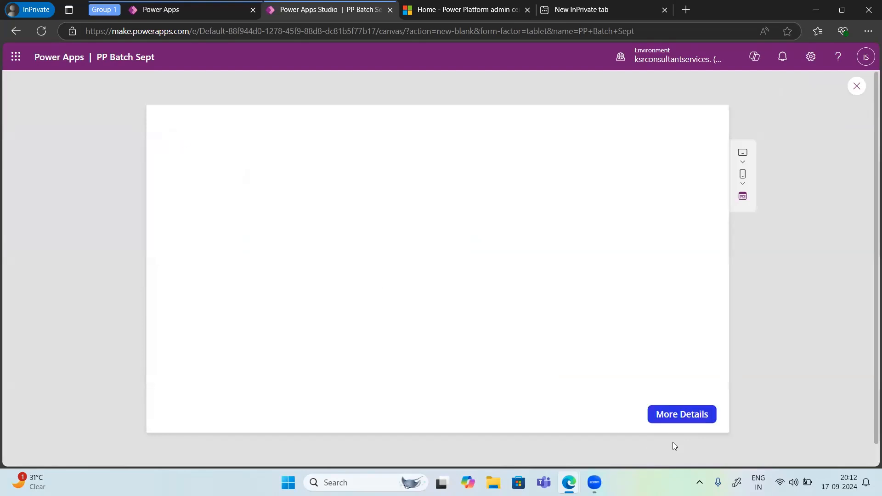
{"action": "left_click", "coordinate": [673, 422]}
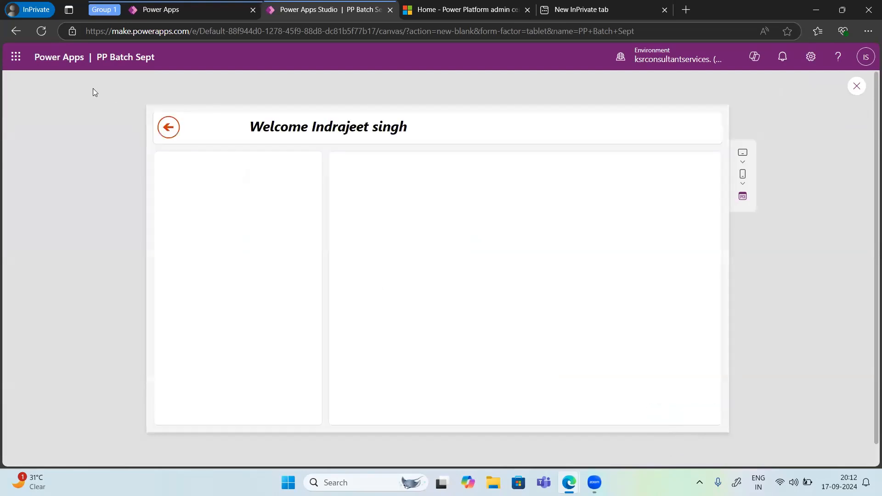
{"action": "left_click", "coordinate": [171, 130]}
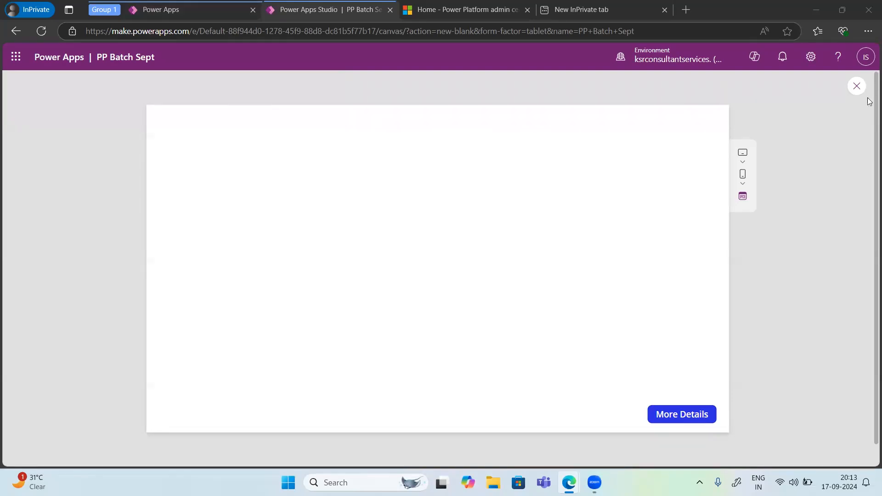
{"action": "left_click", "coordinate": [857, 86]}
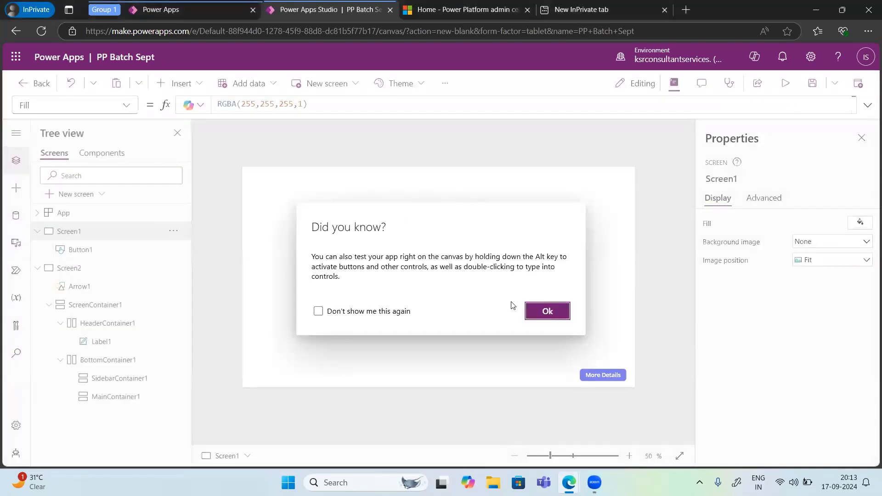
{"action": "left_click", "coordinate": [554, 310]}
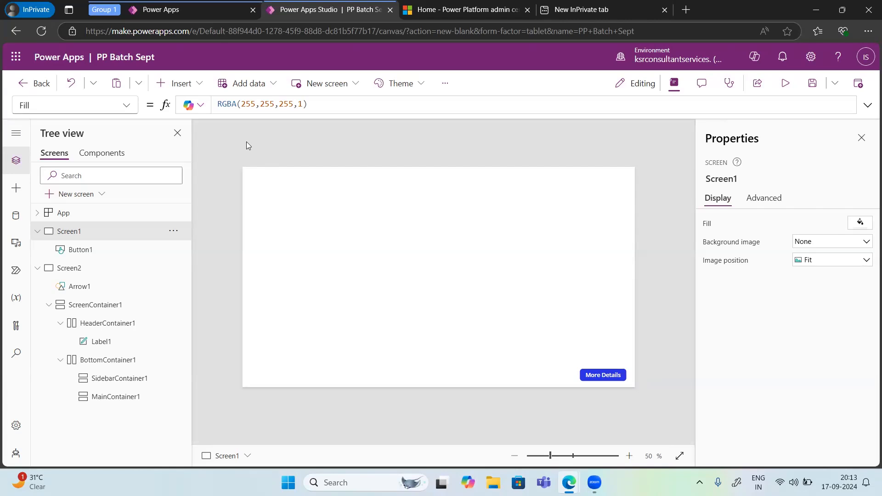
Step: Add the Accounts table from Microsoft Dataverse to the app as a data source
{"action": "left_click", "coordinate": [269, 86]}
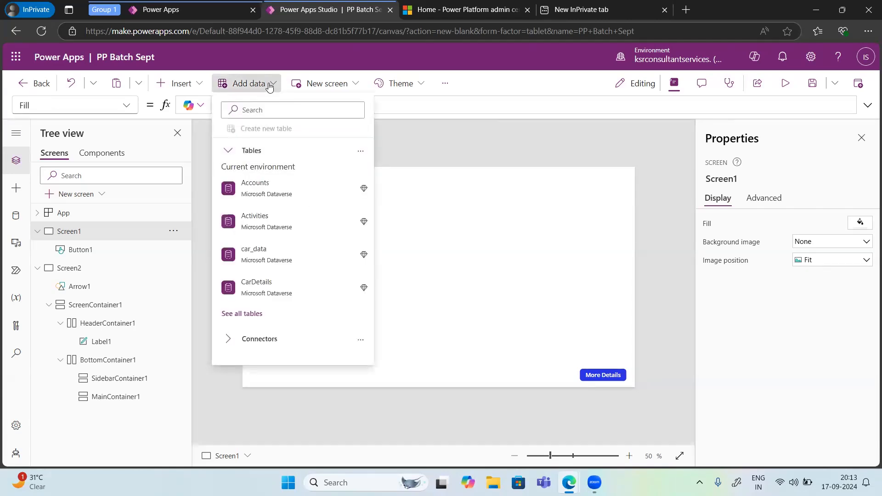
{"action": "mouse_move", "coordinate": [274, 191]}
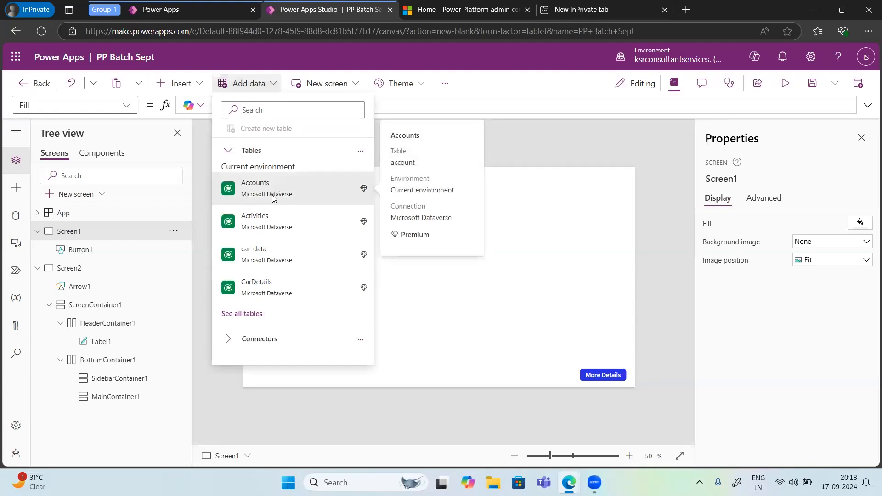
{"action": "mouse_move", "coordinate": [258, 226]}
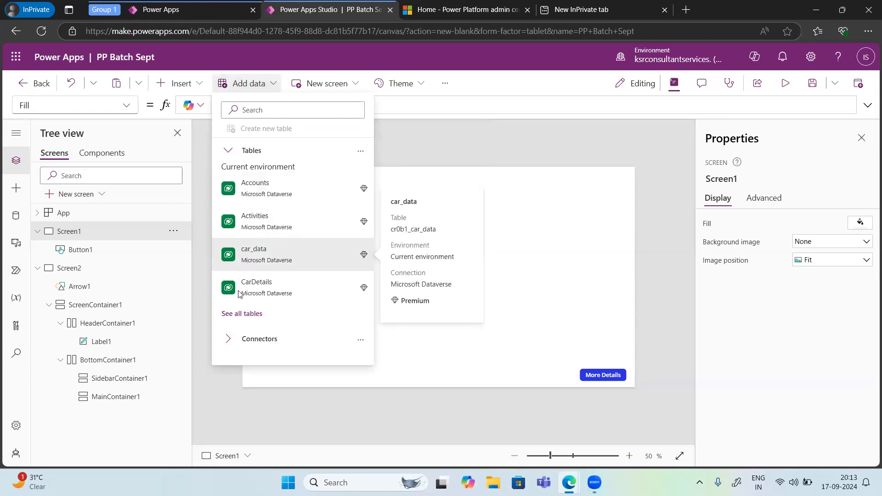
{"action": "left_click", "coordinate": [262, 184]}
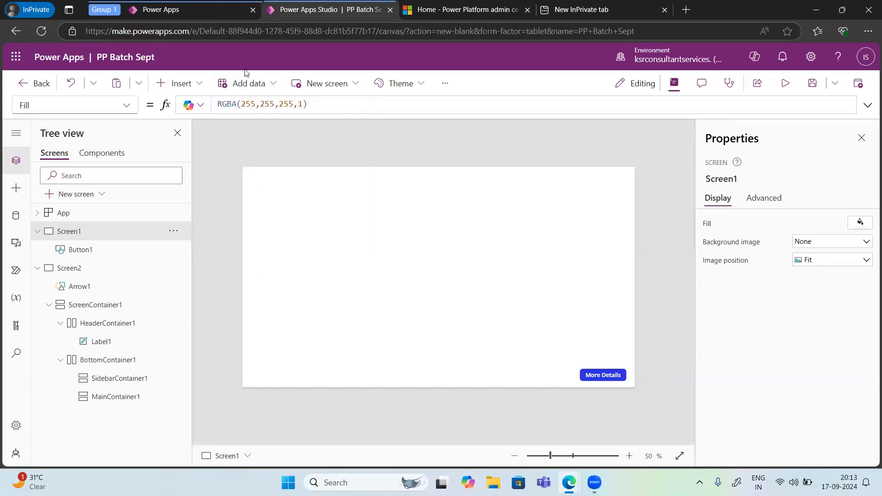
Step: Browse the available data sources, examining the Dataverse tables and the full list of connectors, and close the list
{"action": "left_click", "coordinate": [259, 83]}
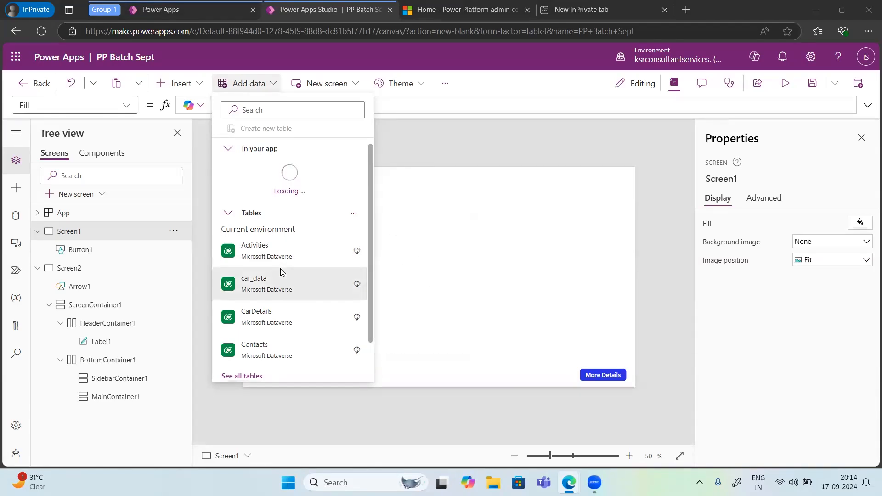
{"action": "scroll", "coordinate": [282, 271], "scroll_direction": "down", "scroll_amount": 1}
{"action": "scroll", "coordinate": [276, 275], "scroll_direction": "up", "scroll_amount": 1}
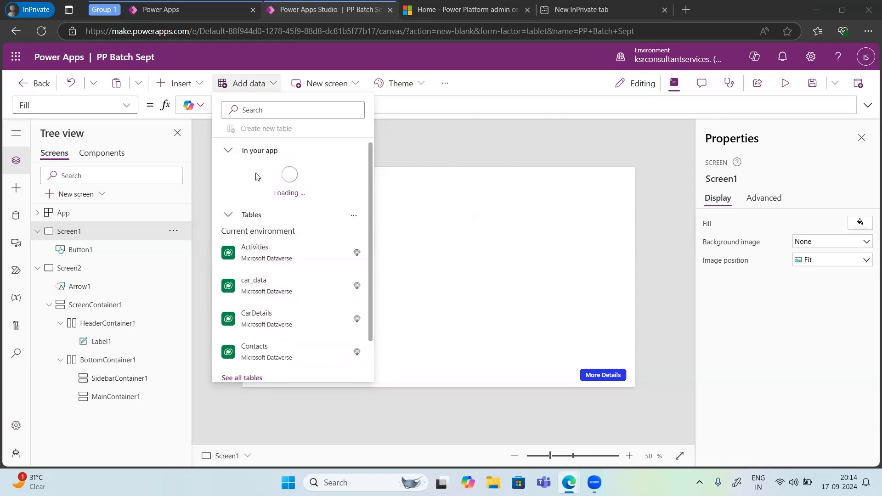
{"action": "scroll", "coordinate": [253, 289], "scroll_direction": "down", "scroll_amount": 1}
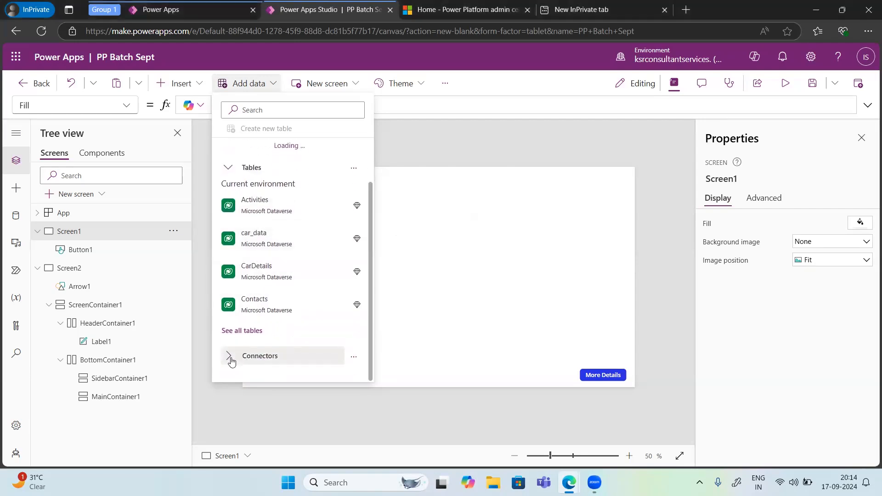
{"action": "left_click", "coordinate": [229, 357]}
{"action": "scroll", "coordinate": [265, 345], "scroll_direction": "down", "scroll_amount": 3}
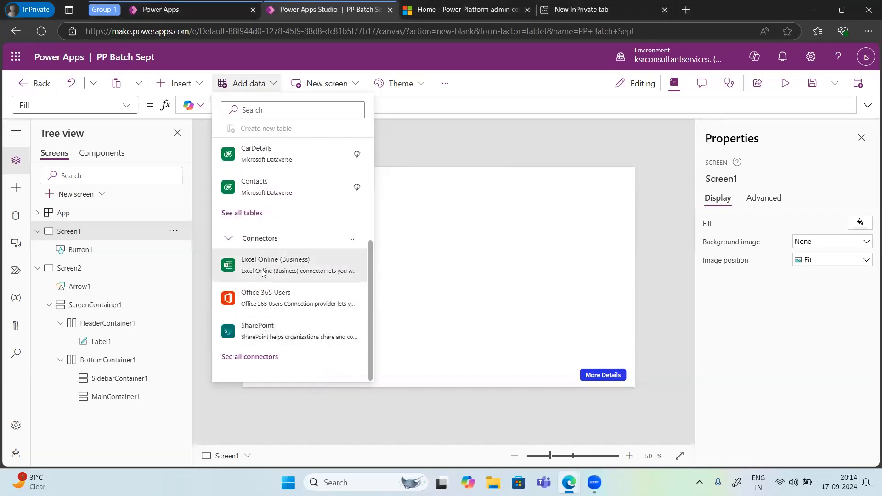
{"action": "mouse_move", "coordinate": [265, 268]}
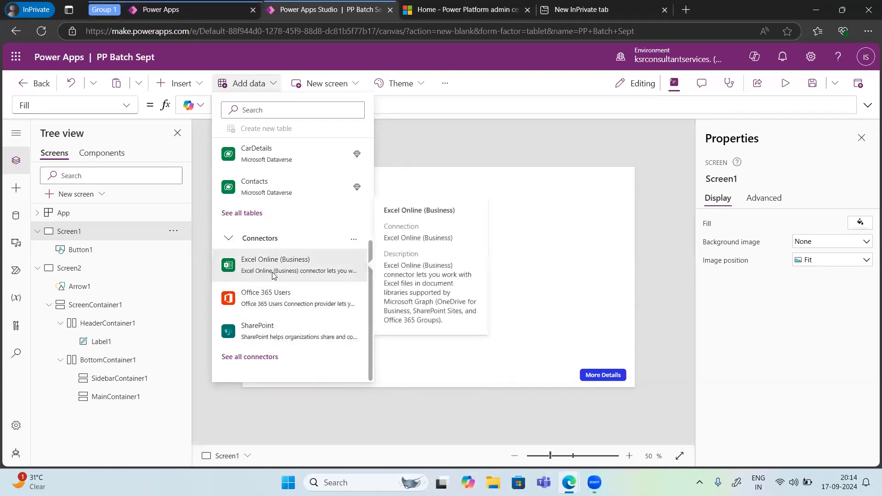
{"action": "left_click", "coordinate": [249, 363]}
{"action": "scroll", "coordinate": [270, 341], "scroll_direction": "down", "scroll_amount": 3}
{"action": "scroll", "coordinate": [269, 341], "scroll_direction": "down", "scroll_amount": 3}
{"action": "scroll", "coordinate": [257, 322], "scroll_direction": "down", "scroll_amount": 1}
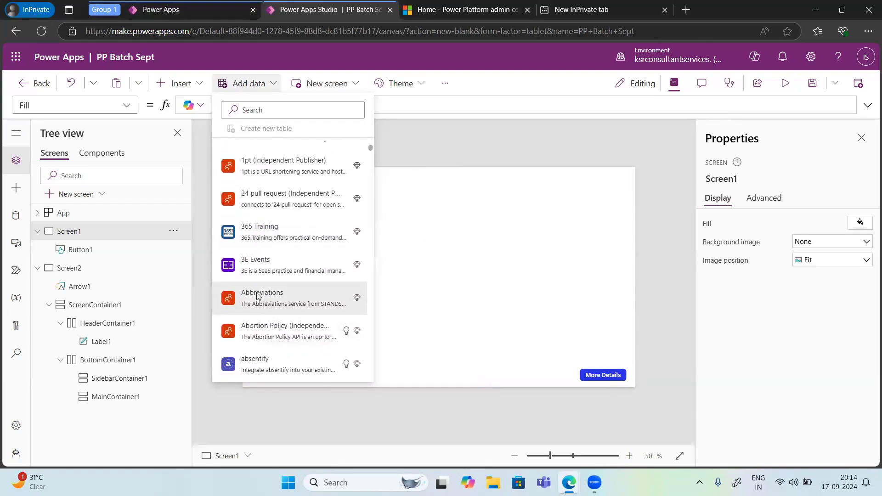
{"action": "scroll", "coordinate": [258, 292], "scroll_direction": "down", "scroll_amount": 4}
{"action": "scroll", "coordinate": [257, 288], "scroll_direction": "down", "scroll_amount": 10}
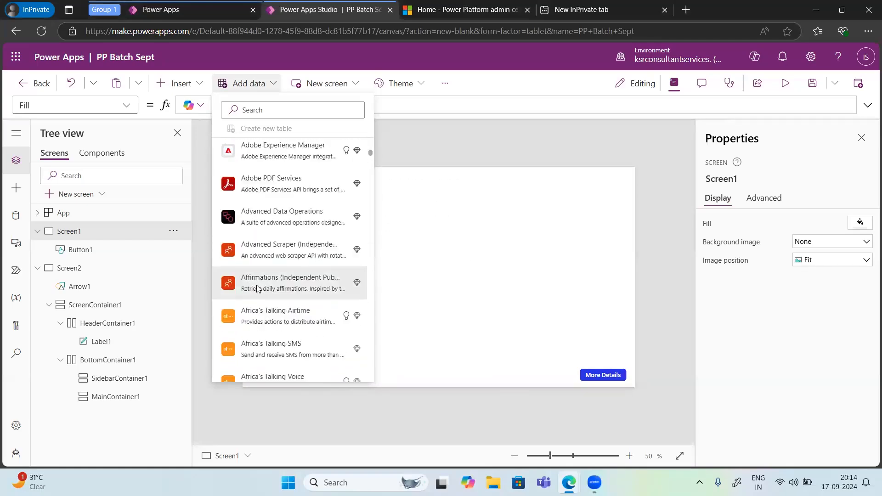
{"action": "scroll", "coordinate": [257, 289], "scroll_direction": "down", "scroll_amount": 12}
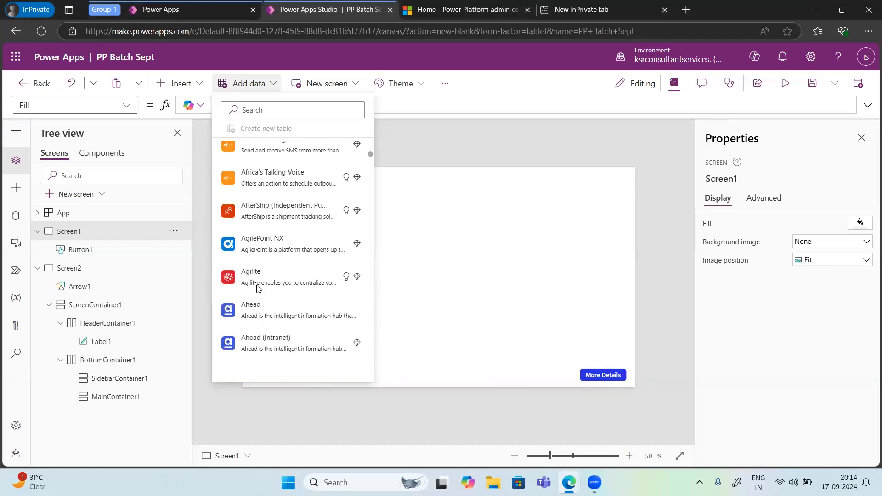
{"action": "left_click", "coordinate": [432, 134]}
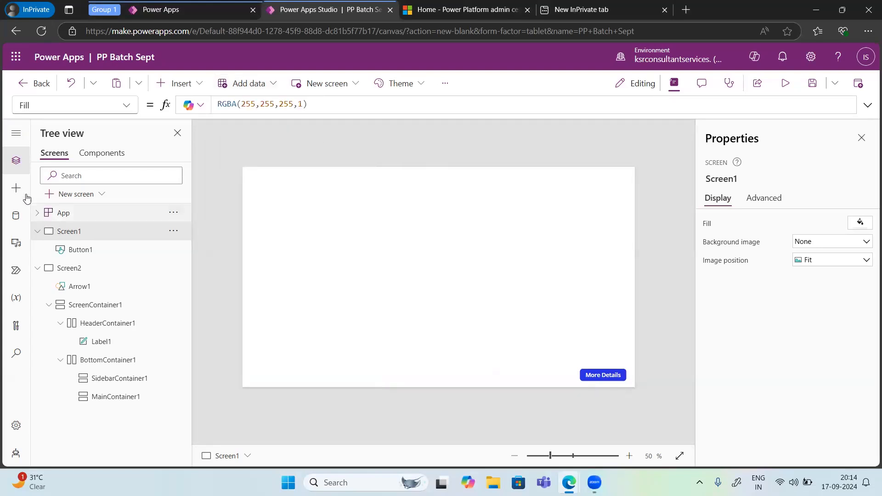
Step: Browse the data sources available to the app, examining the Dataverse tables, AI models and the full list of connectors
{"action": "left_click", "coordinate": [21, 222]}
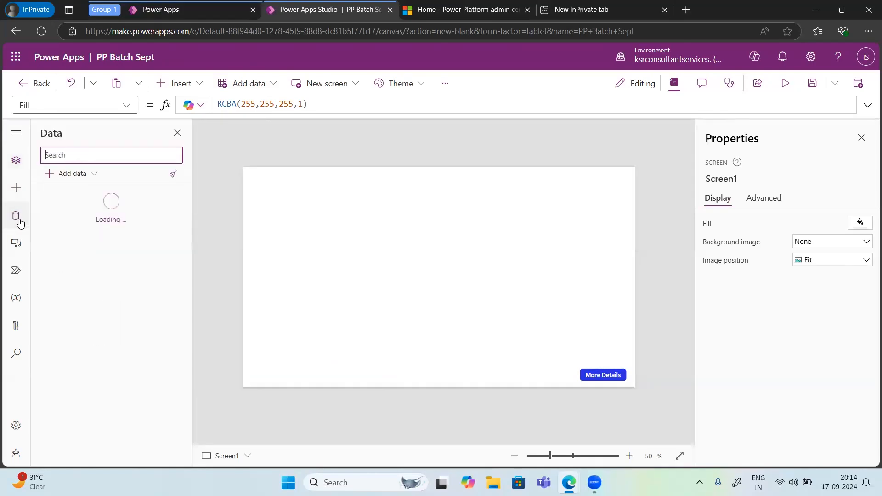
{"action": "left_click", "coordinate": [82, 175]}
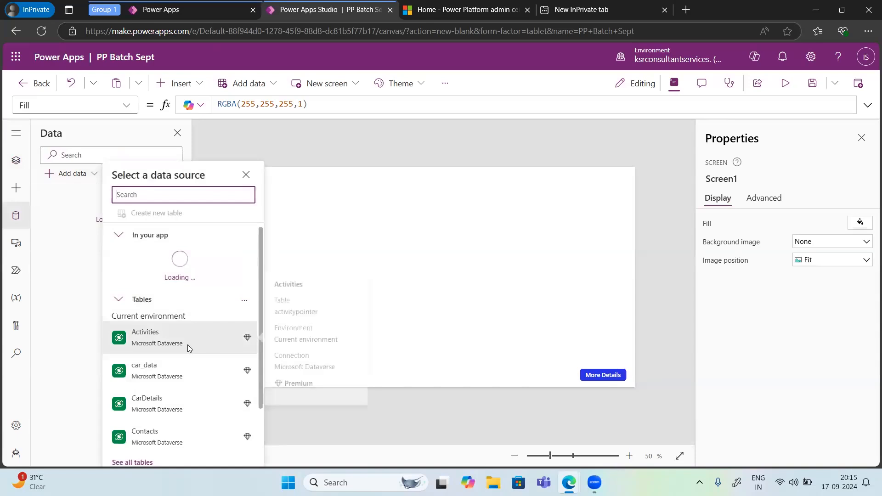
{"action": "scroll", "coordinate": [189, 348], "scroll_direction": "down", "scroll_amount": 2}
{"action": "left_click", "coordinate": [118, 415]}
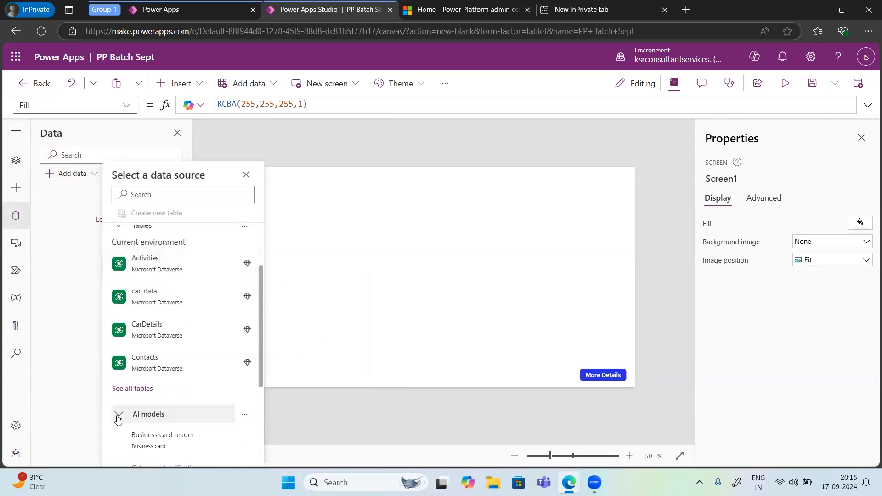
{"action": "scroll", "coordinate": [150, 412], "scroll_direction": "down", "scroll_amount": 3}
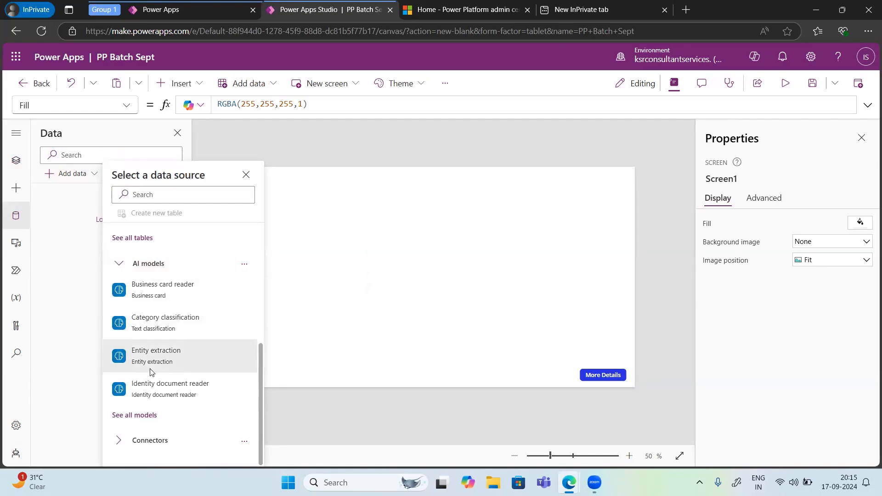
{"action": "left_click", "coordinate": [122, 441]}
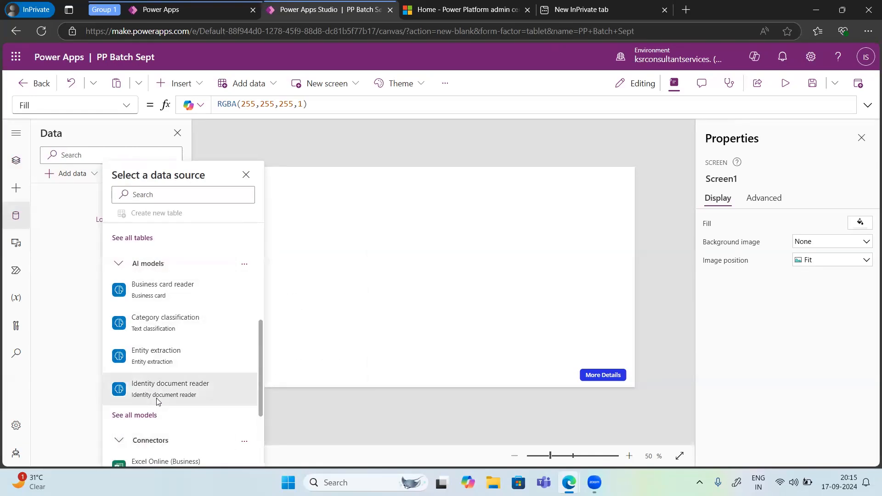
{"action": "scroll", "coordinate": [156, 399], "scroll_direction": "down", "scroll_amount": 3}
{"action": "left_click", "coordinate": [141, 442]}
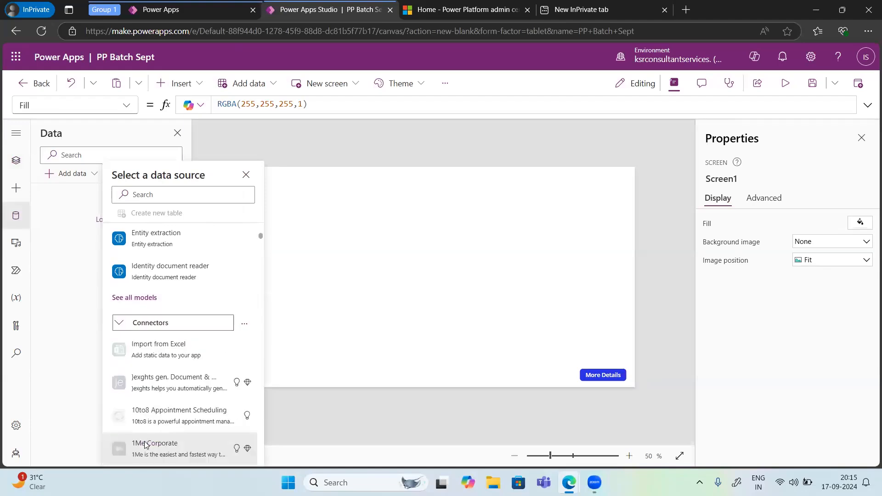
{"action": "scroll", "coordinate": [179, 402], "scroll_direction": "down", "scroll_amount": 20}
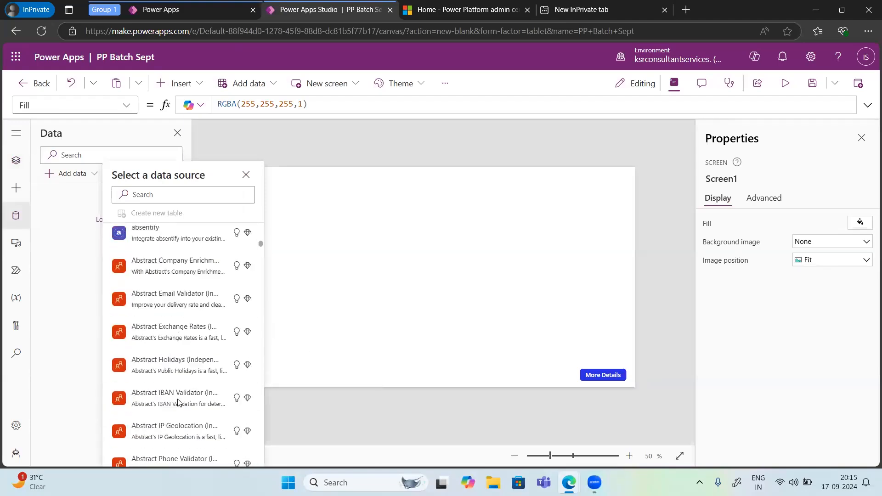
{"action": "scroll", "coordinate": [179, 402], "scroll_direction": "down", "scroll_amount": 10}
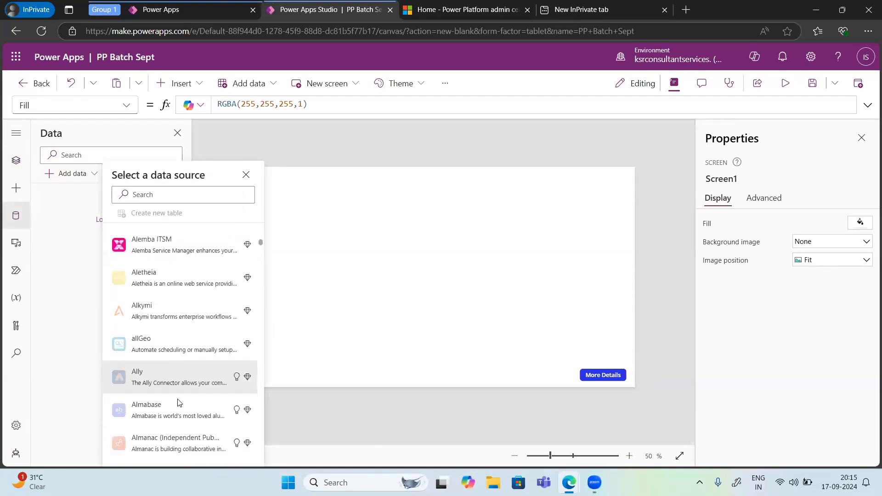
{"action": "scroll", "coordinate": [161, 336], "scroll_direction": "down", "scroll_amount": 10}
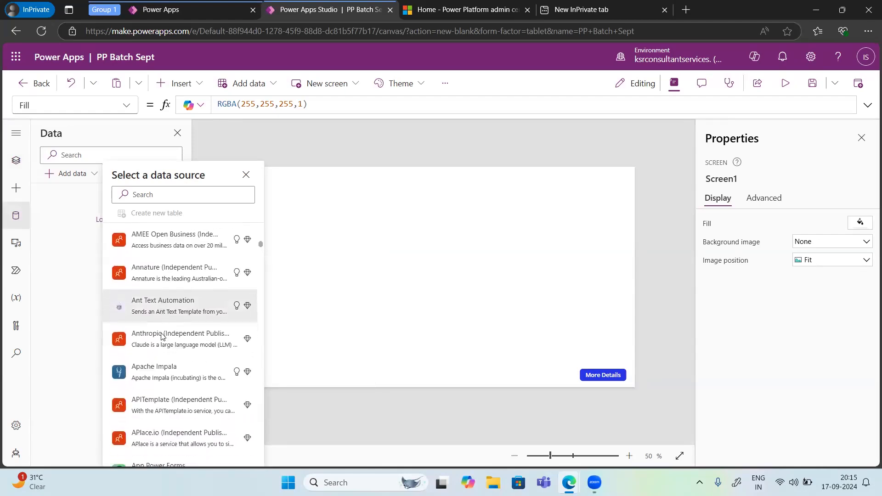
{"action": "scroll", "coordinate": [161, 336], "scroll_direction": "down", "scroll_amount": 5}
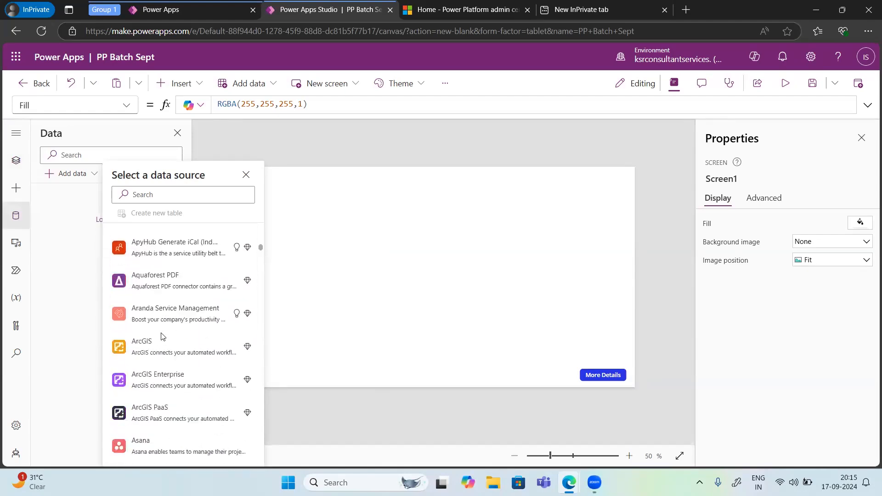
Step: Search the available data sources for "one drive" and close the data source list without adding anything
{"action": "left_click", "coordinate": [142, 189]}
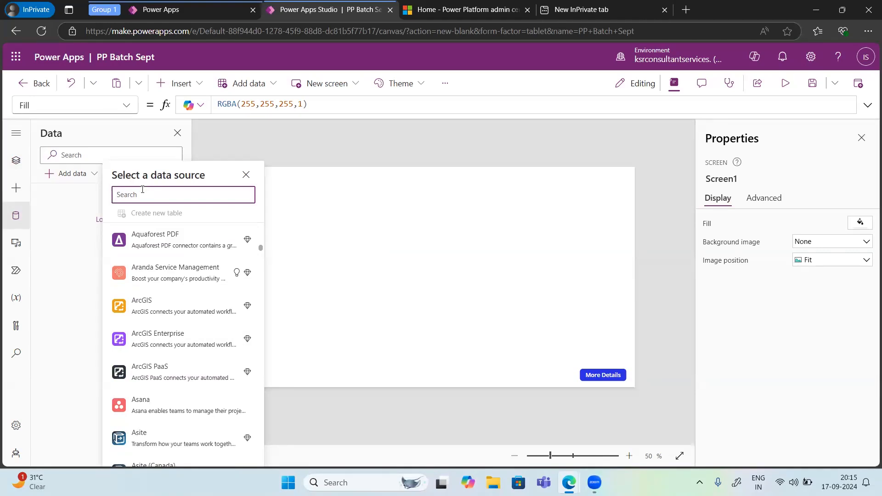
{"action": "type", "text": "ON"}
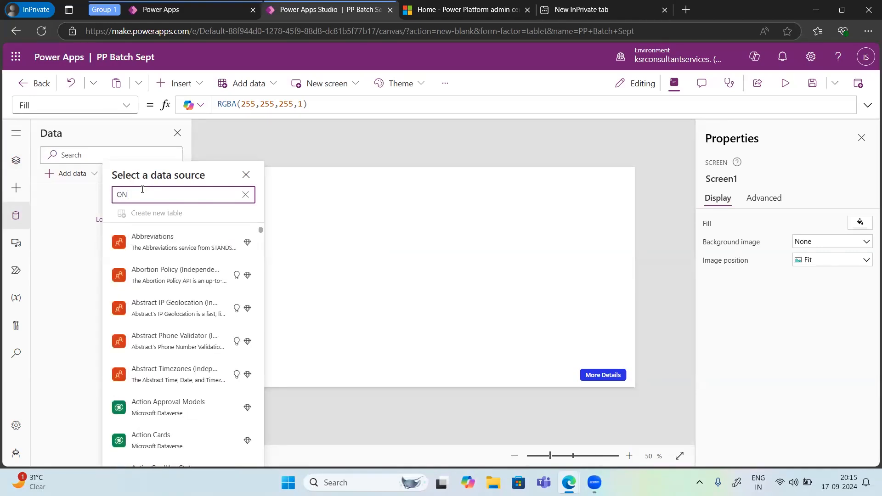
{"action": "type", "text": "e drive"}
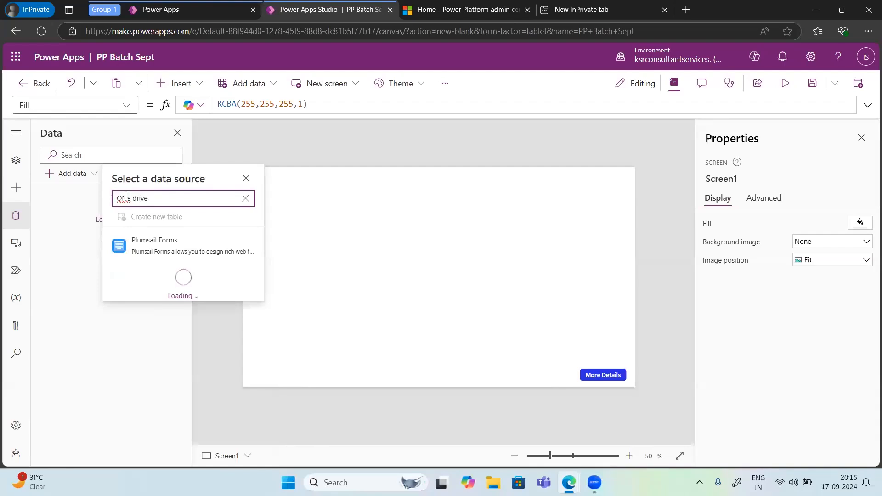
{"action": "left_click", "coordinate": [128, 198]}
{"action": "key", "text": "BackSpace"}
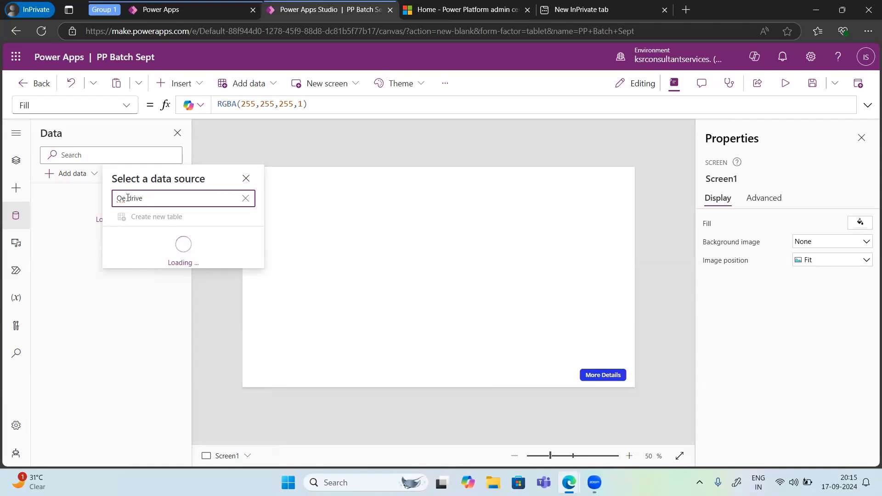
{"action": "key", "text": "BackSpace"}
{"action": "type", "text": "ne"}
{"action": "key", "text": "BackSpace"}
{"action": "key", "text": "BackSpace"}
{"action": "type", "text": "one d"}
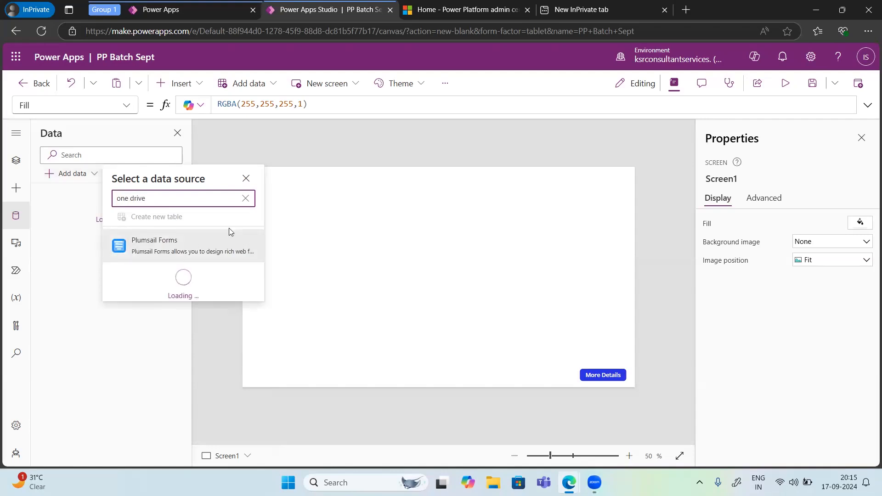
{"action": "left_click", "coordinate": [246, 179]}
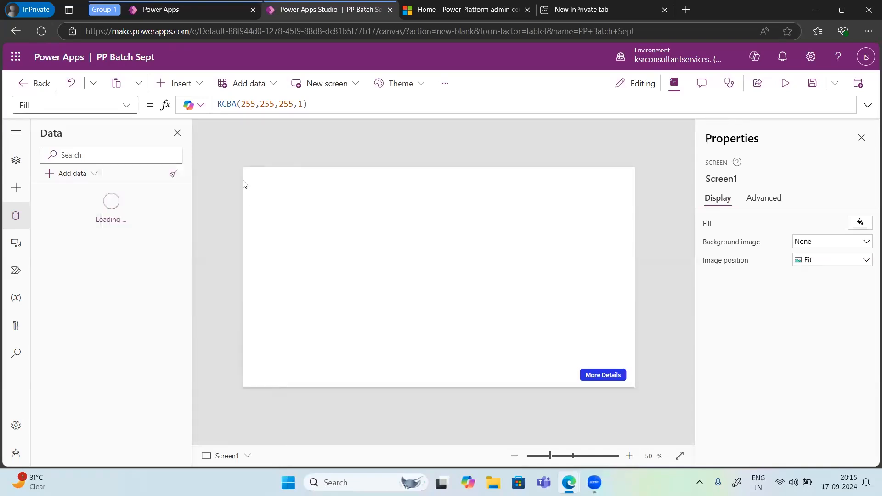
Step: Open the stock images library from the app's media and look through its photos and stickers
{"action": "left_click", "coordinate": [8, 249]}
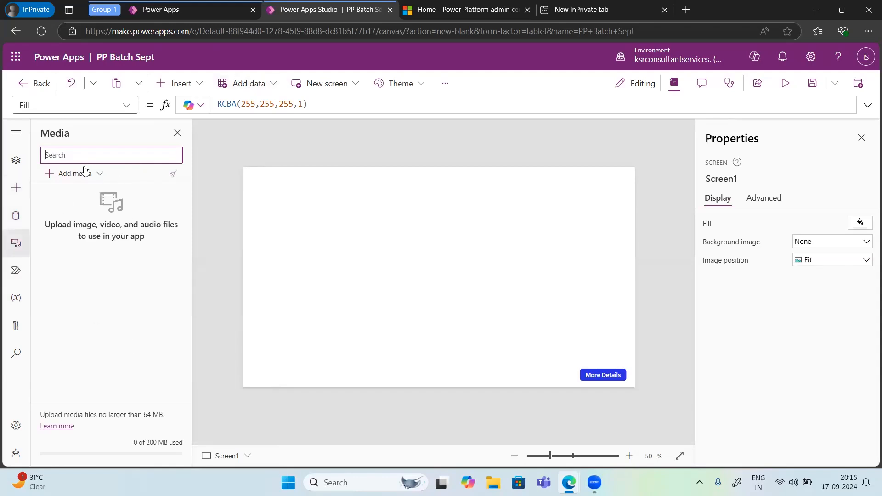
{"action": "left_click", "coordinate": [87, 177]}
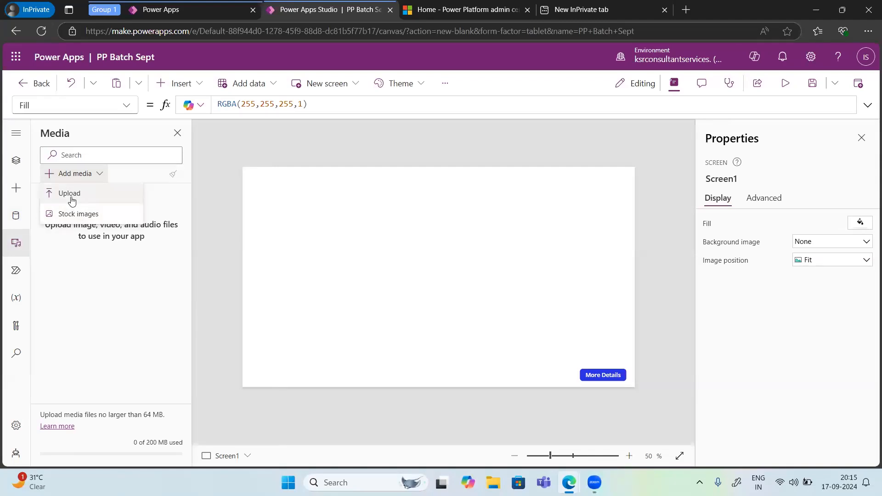
{"action": "left_click", "coordinate": [79, 214]}
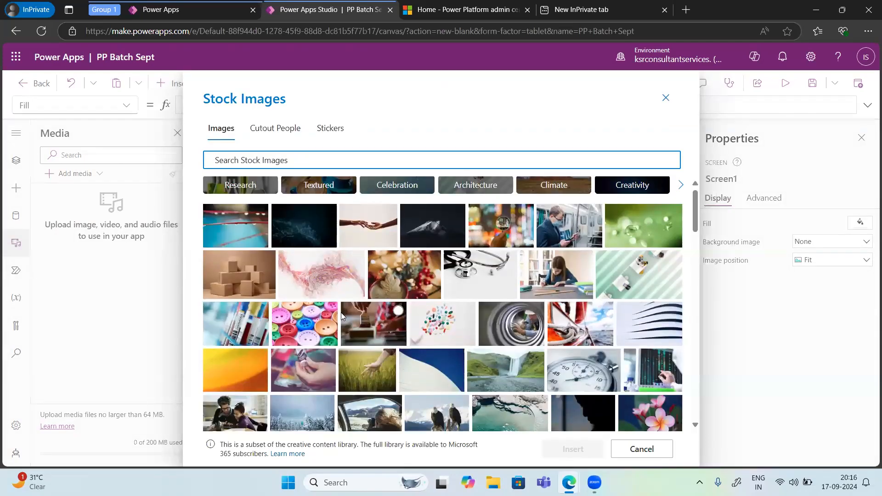
{"action": "scroll", "coordinate": [315, 242], "scroll_direction": "down", "scroll_amount": 5}
{"action": "scroll", "coordinate": [316, 243], "scroll_direction": "down", "scroll_amount": 10}
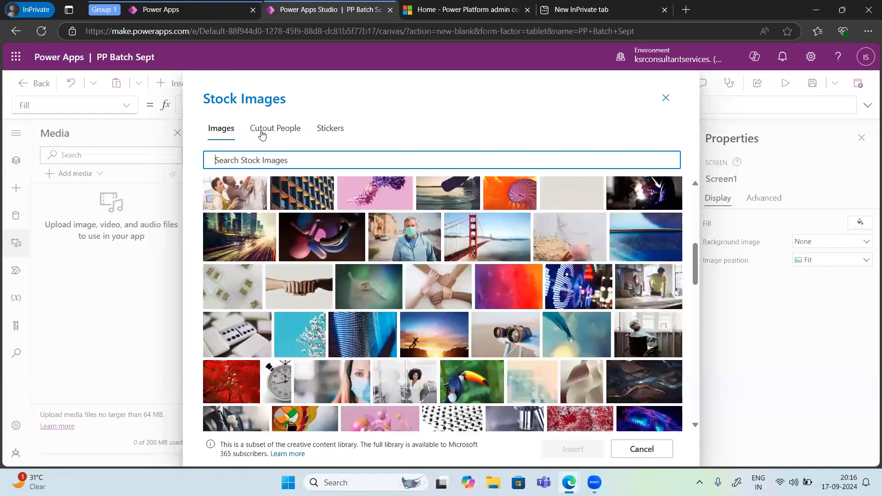
{"action": "left_click", "coordinate": [262, 134]}
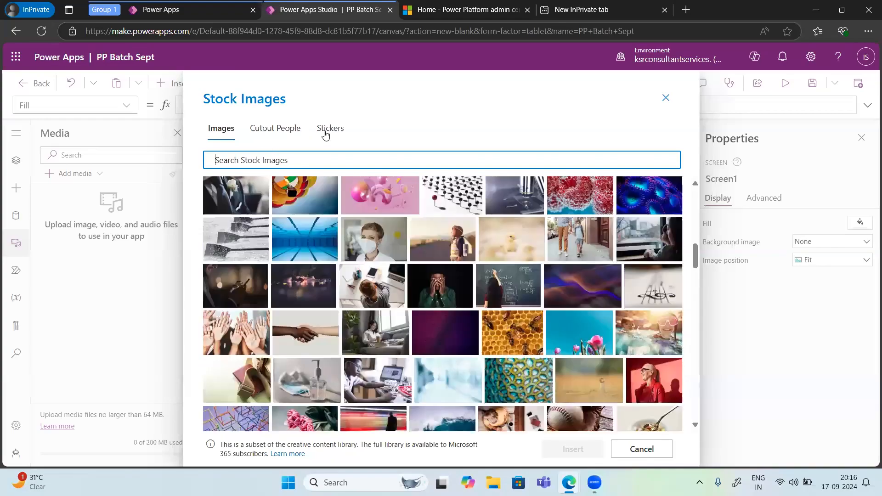
{"action": "left_click", "coordinate": [326, 133]}
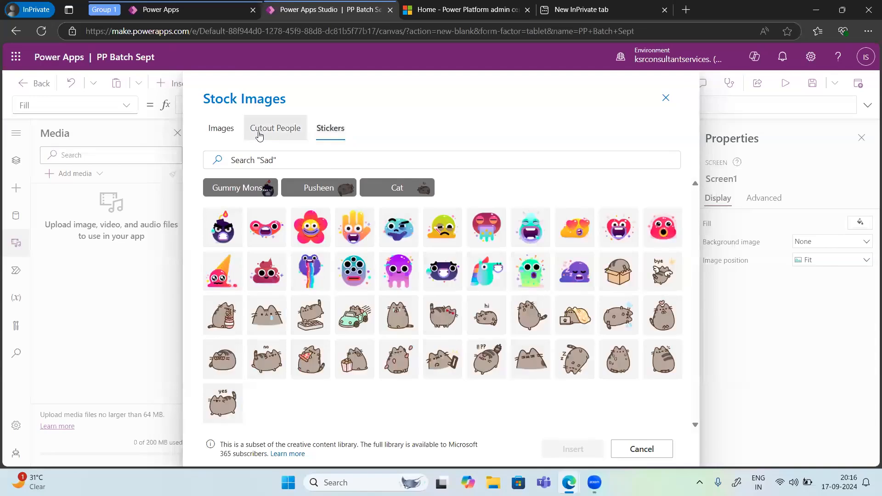
Step: Browse the stock photos again, view categories such as Architecture and Creativity, and close the library without inserting an image
{"action": "left_click", "coordinate": [220, 129]}
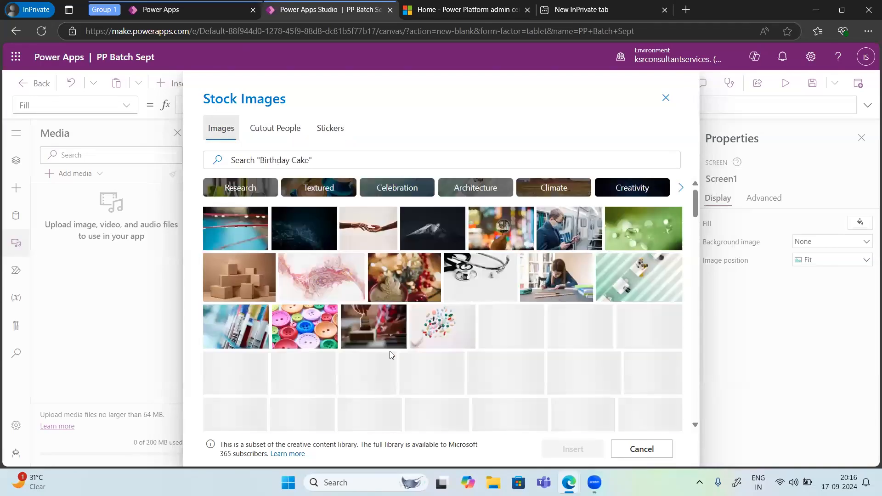
{"action": "scroll", "coordinate": [390, 353], "scroll_direction": "down", "scroll_amount": 10}
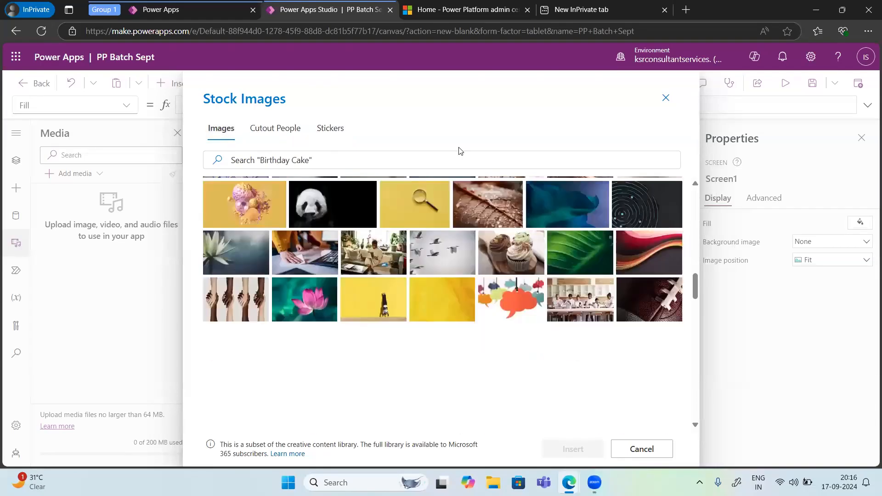
{"action": "scroll", "coordinate": [469, 193], "scroll_direction": "up", "scroll_amount": 10}
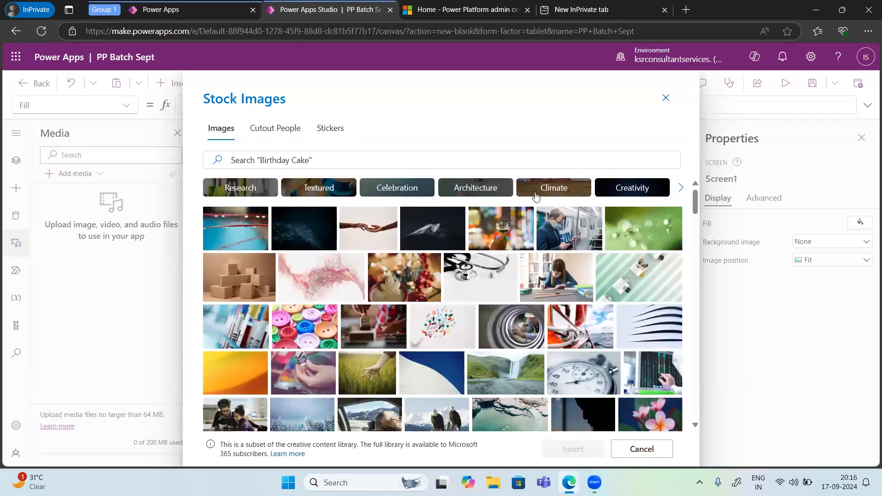
{"action": "left_click", "coordinate": [475, 187]}
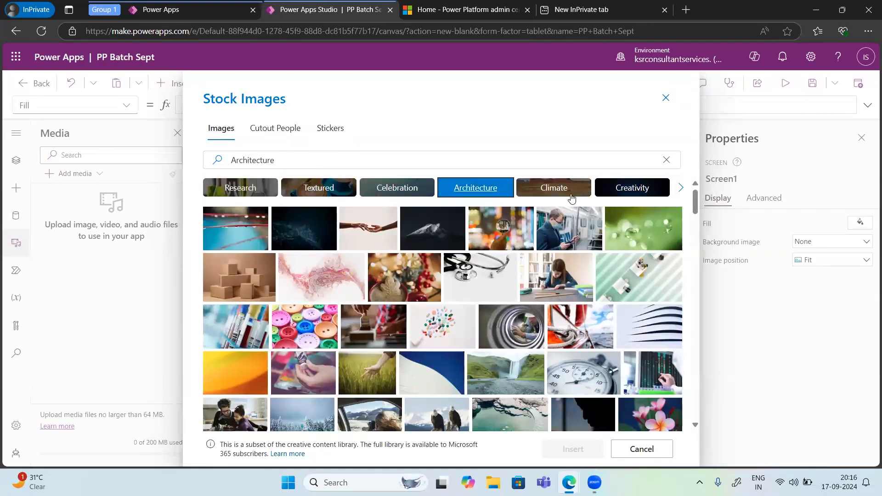
{"action": "left_click", "coordinate": [554, 187]}
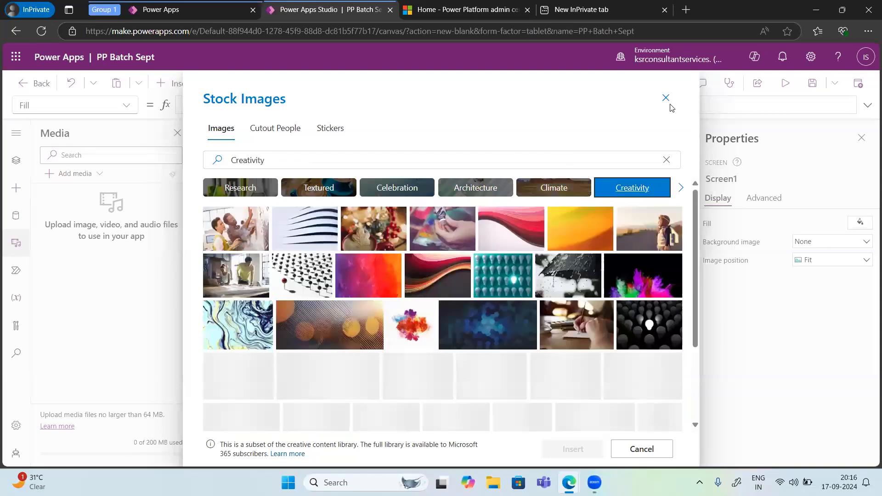
{"action": "left_click", "coordinate": [665, 98]}
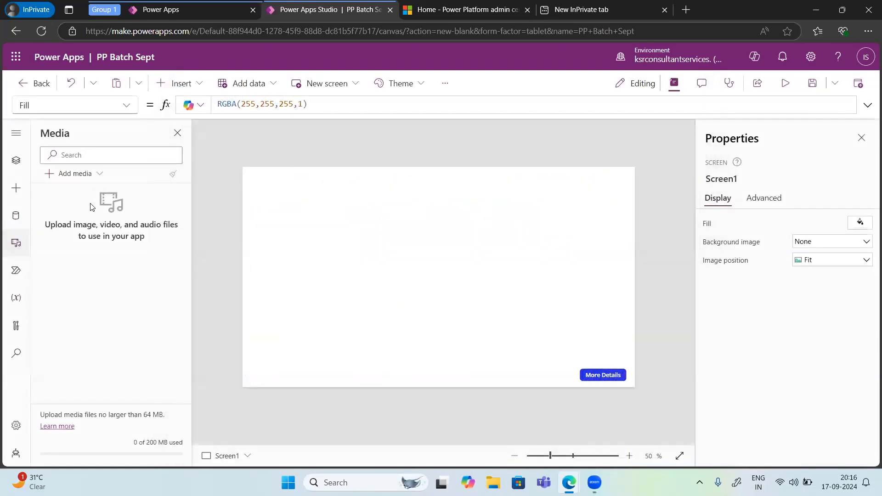
Step: View the Power Automate templates for creating a new flow in the app, and close them without creating a flow
{"action": "left_click", "coordinate": [13, 274]}
{"action": "left_click", "coordinate": [83, 176]}
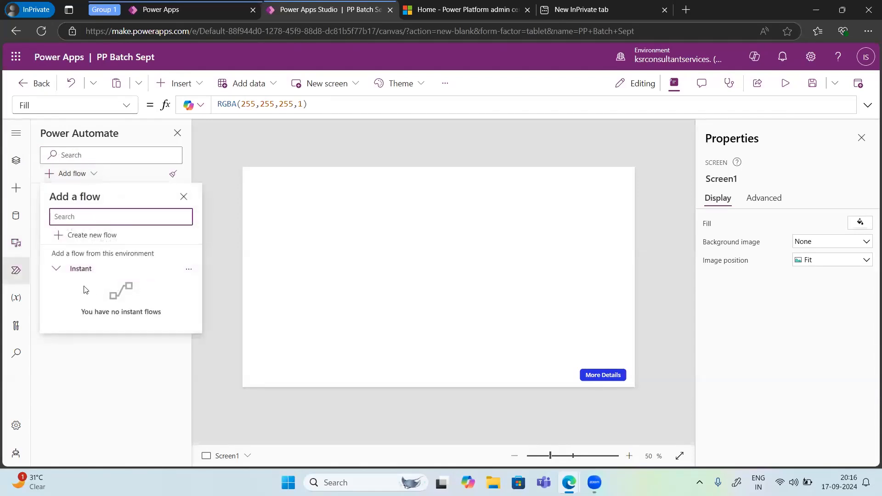
{"action": "left_click", "coordinate": [98, 237]}
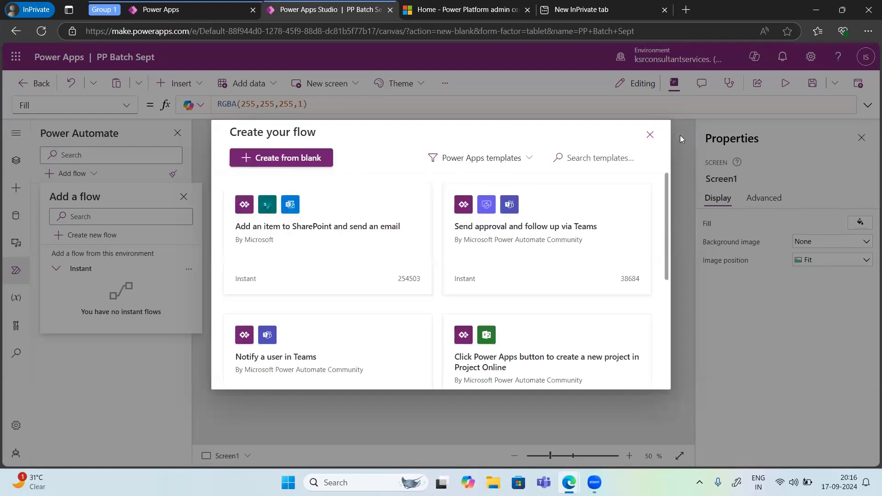
{"action": "left_click", "coordinate": [650, 134]}
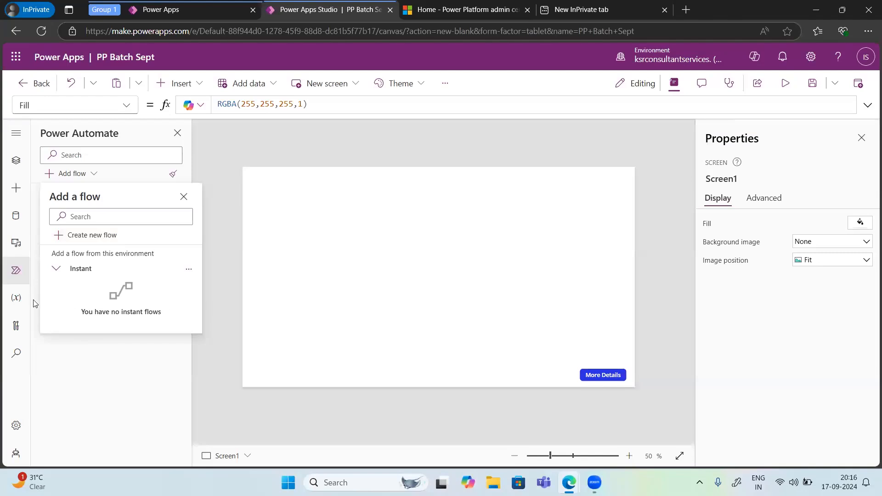
Step: Examine the app's variables, advanced tools and search options, and return to the tree view of screens
{"action": "left_click", "coordinate": [17, 300]}
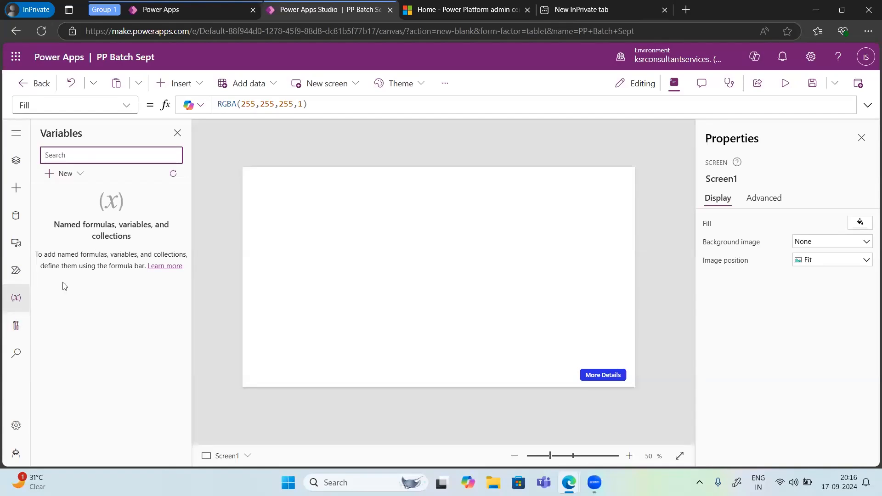
{"action": "left_click", "coordinate": [16, 326]}
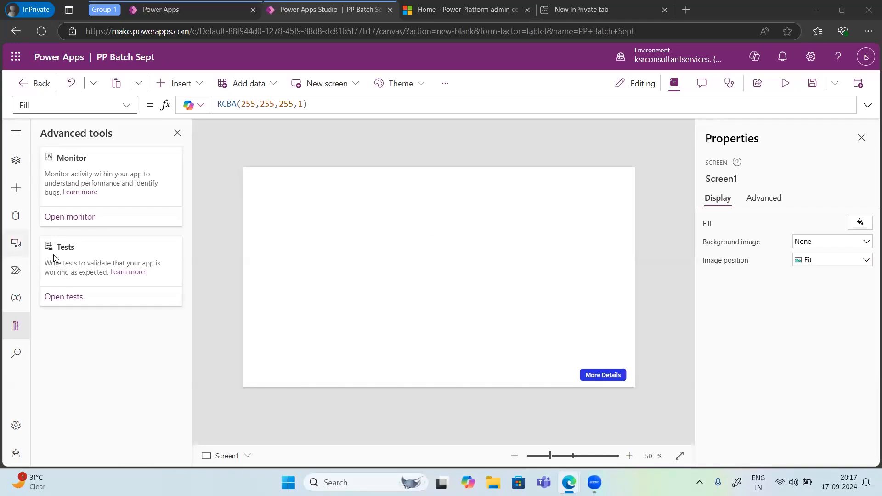
{"action": "left_click", "coordinate": [16, 353]}
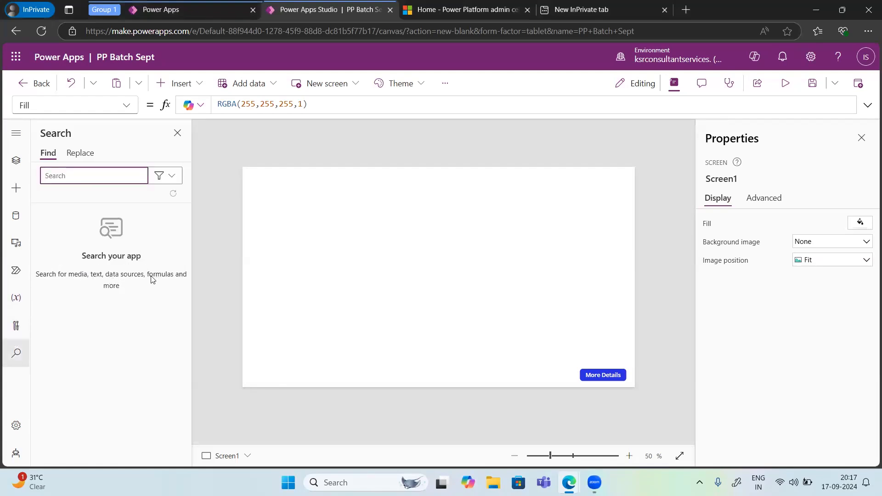
{"action": "left_click", "coordinate": [22, 169]}
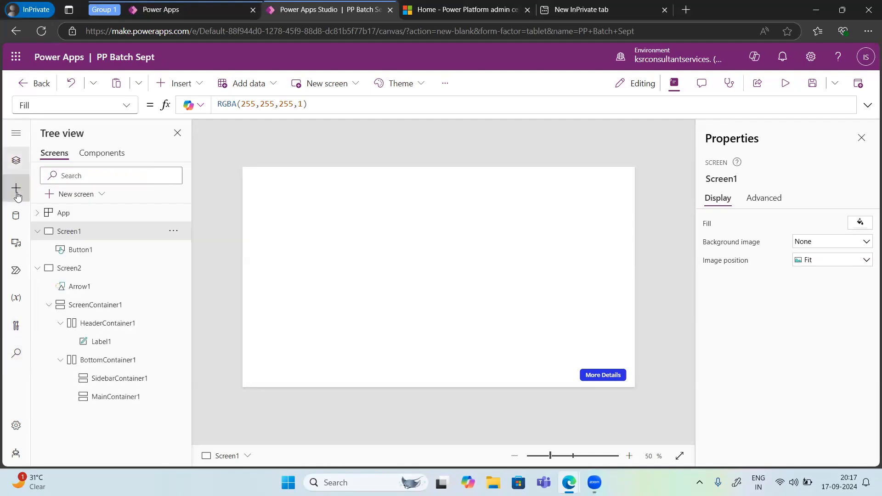
Step: Examine the controls that can be inserted into the app, including those in the Media category
{"action": "left_click", "coordinate": [16, 189]}
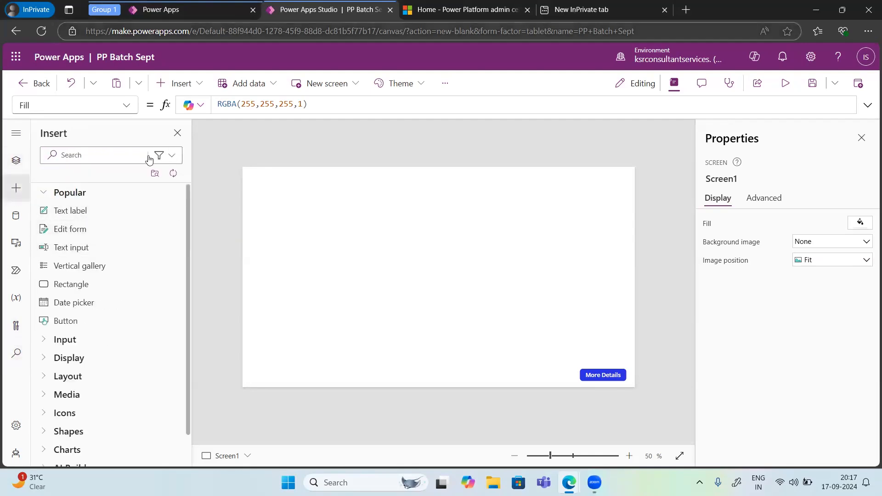
{"action": "left_click", "coordinate": [187, 87]}
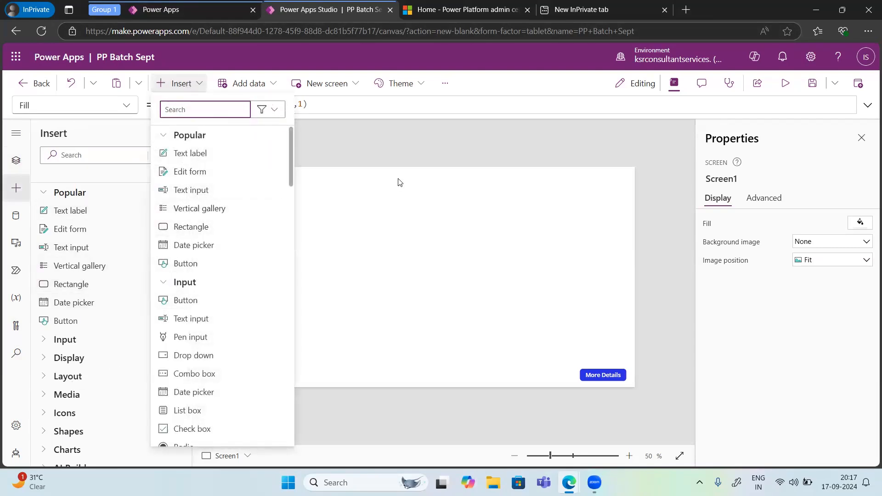
{"action": "left_click", "coordinate": [393, 148]}
{"action": "left_click", "coordinate": [393, 146]}
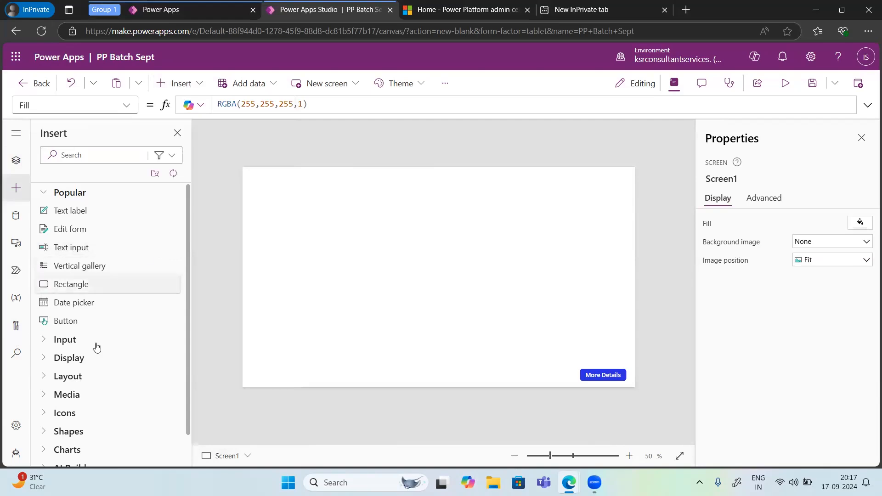
{"action": "scroll", "coordinate": [96, 348], "scroll_direction": "down", "scroll_amount": 2}
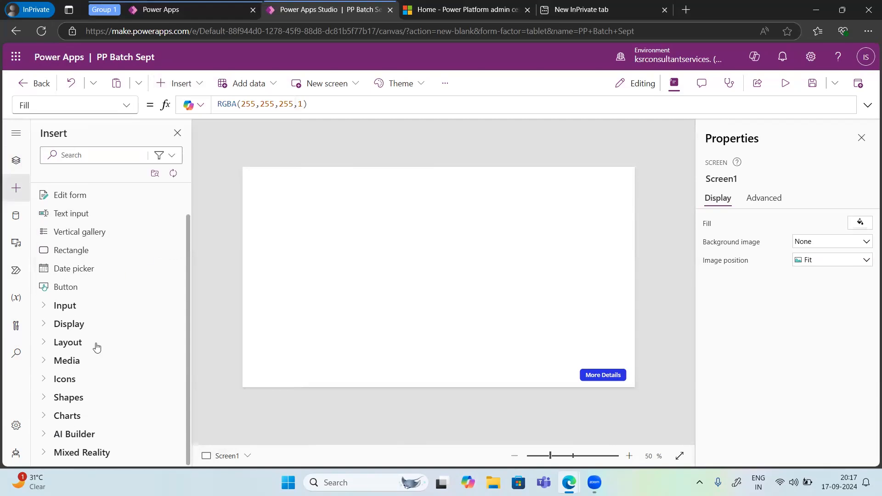
{"action": "left_click", "coordinate": [45, 367]}
{"action": "scroll", "coordinate": [71, 396], "scroll_direction": "down", "scroll_amount": 3}
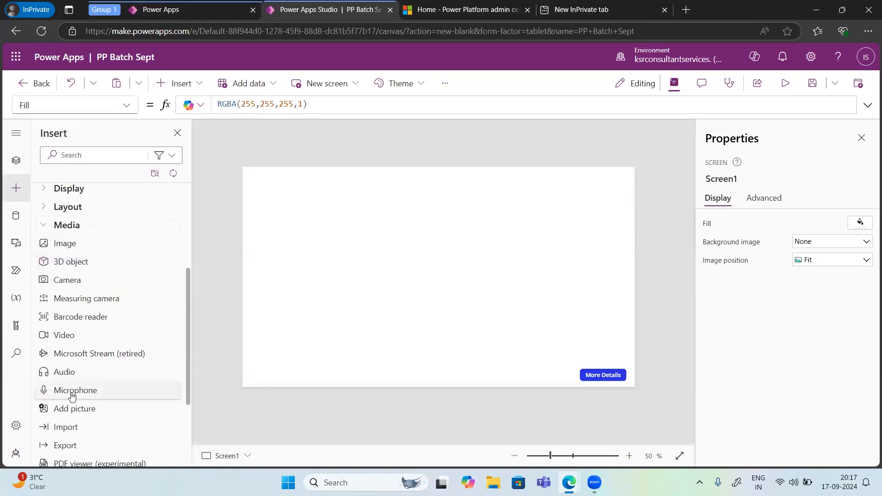
{"action": "scroll", "coordinate": [72, 396], "scroll_direction": "down", "scroll_amount": 2}
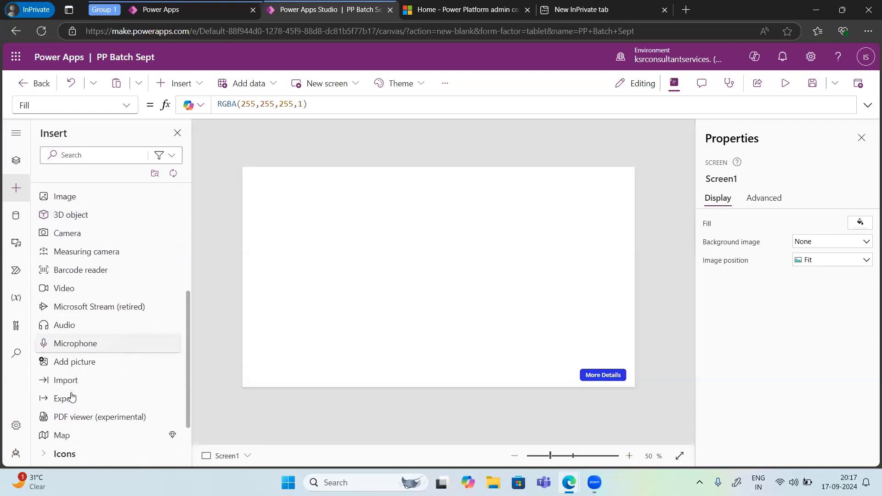
Step: Show the app's Power Automate flows, then preview the app on Screen1 and close the preview
{"action": "left_click", "coordinate": [16, 278]}
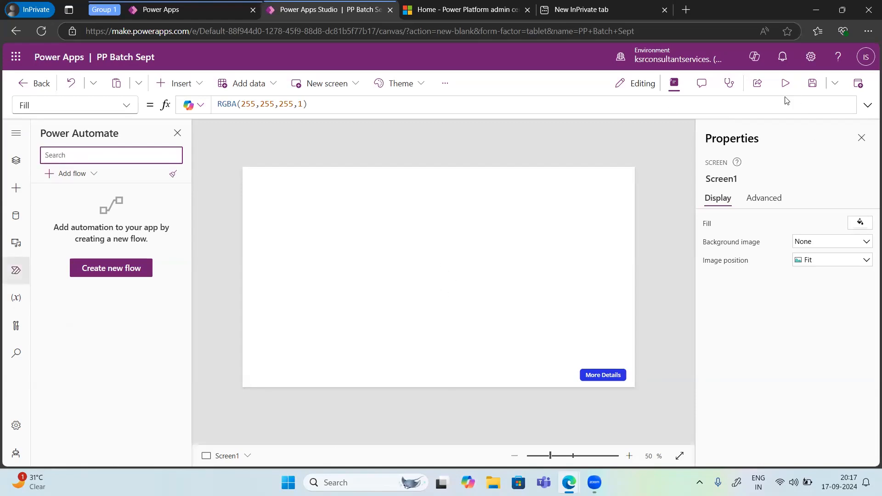
{"action": "left_click", "coordinate": [785, 83]}
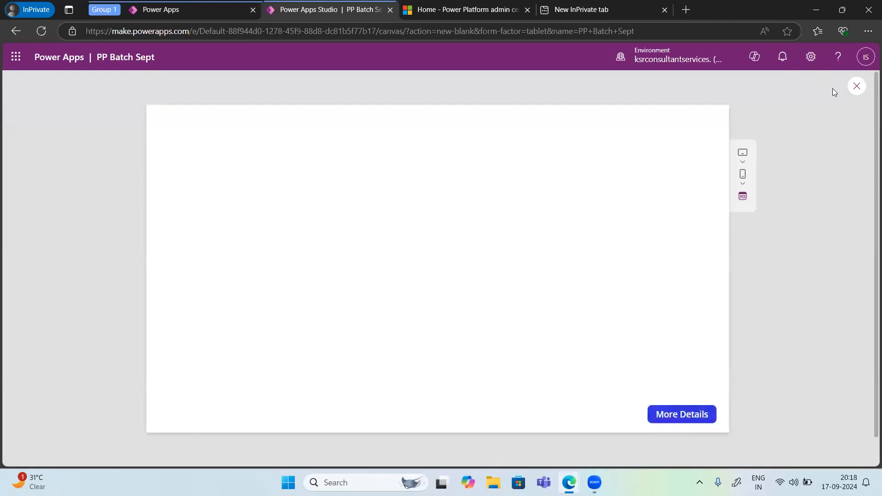
{"action": "left_click", "coordinate": [856, 86]}
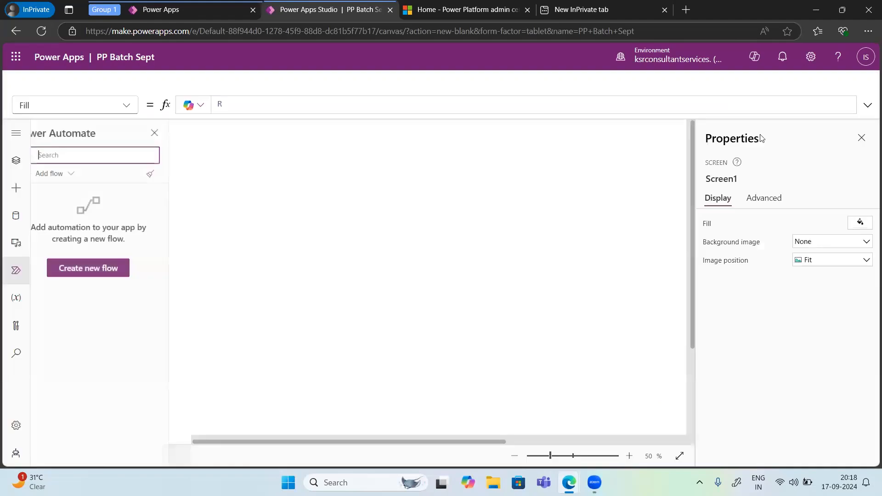
{"action": "left_click", "coordinate": [539, 314]}
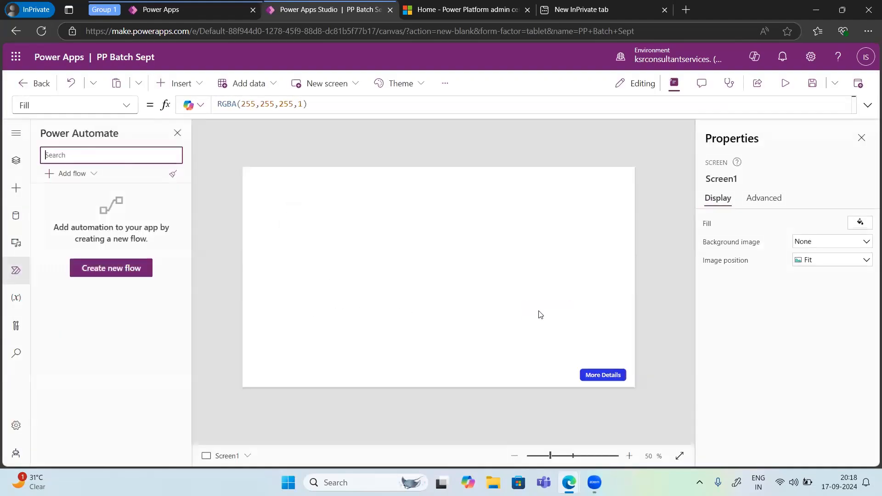
Step: Check which existing flows can be added from this environment, and return to the tree view of screens
{"action": "left_click", "coordinate": [68, 174]}
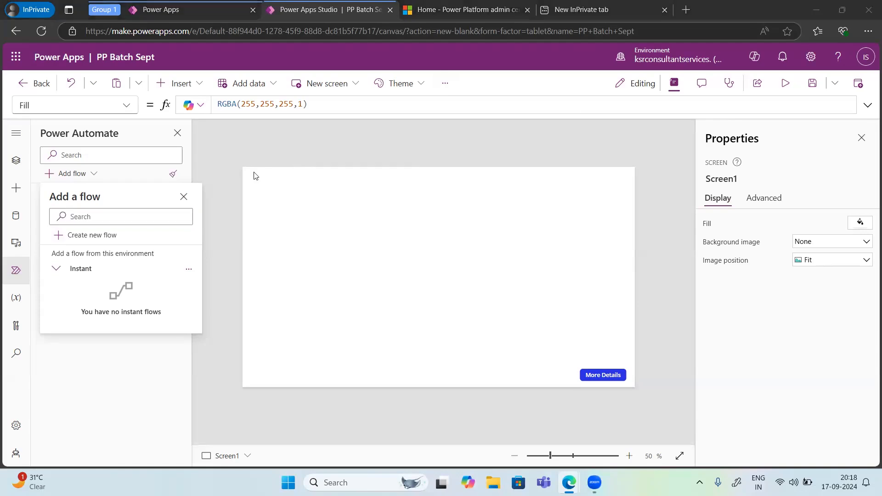
{"action": "left_click", "coordinate": [183, 197]}
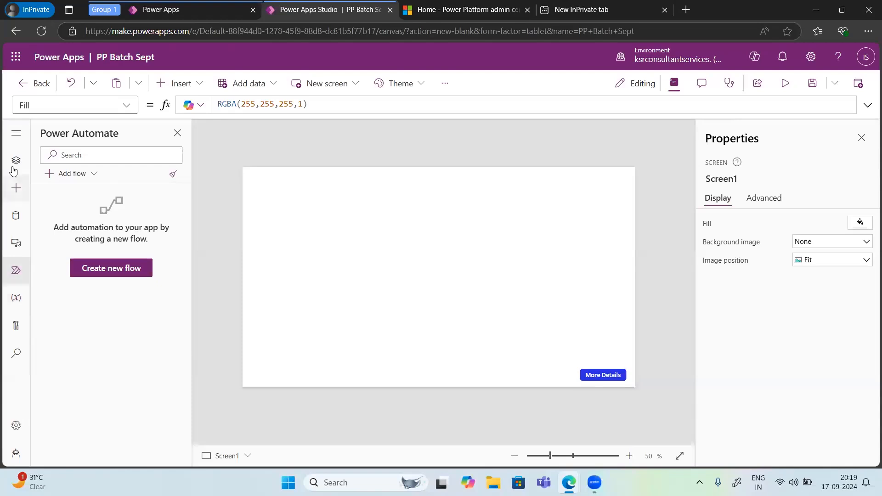
{"action": "left_click", "coordinate": [16, 137]}
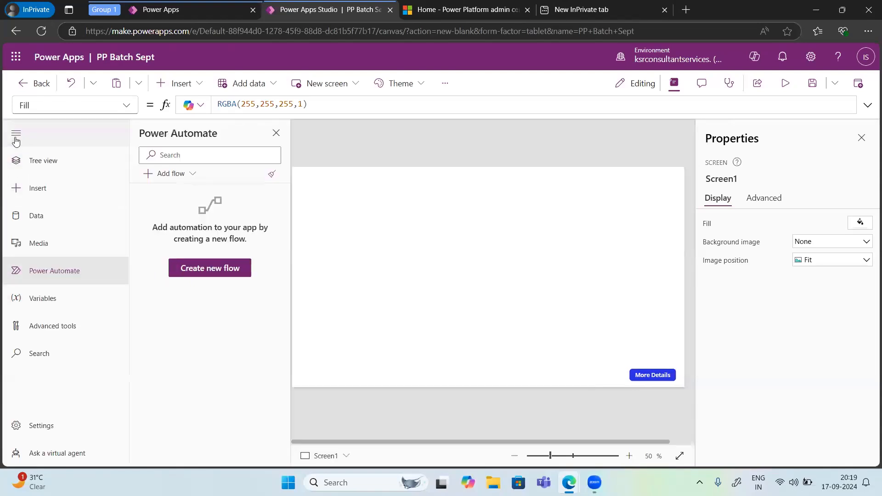
{"action": "left_click", "coordinate": [33, 160]}
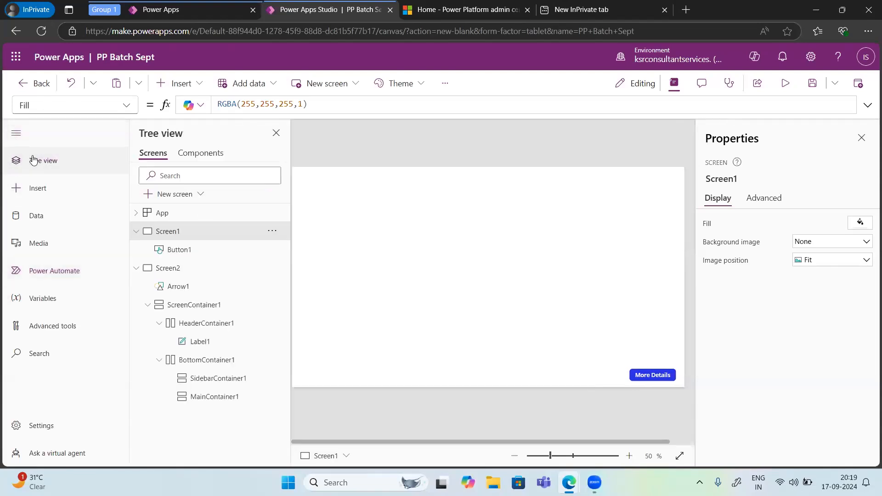
{"action": "left_click", "coordinate": [16, 137]}
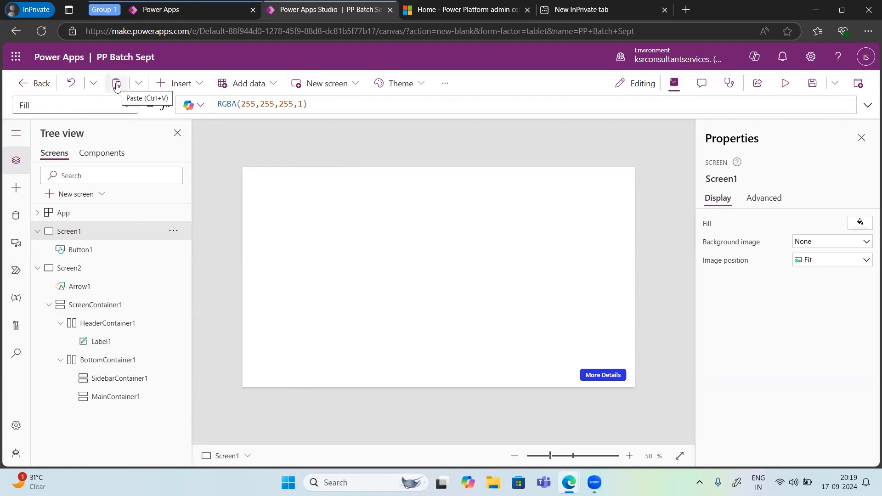
Step: Set Screen1's background color to the dark magenta theme color, RGBA(131, 24, 75, 1)
{"action": "left_click", "coordinate": [139, 86]}
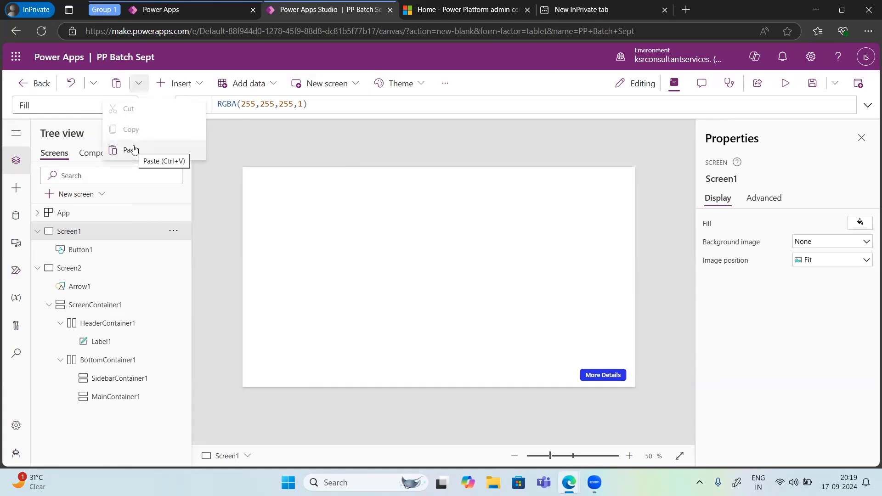
{"action": "left_click", "coordinate": [446, 84]}
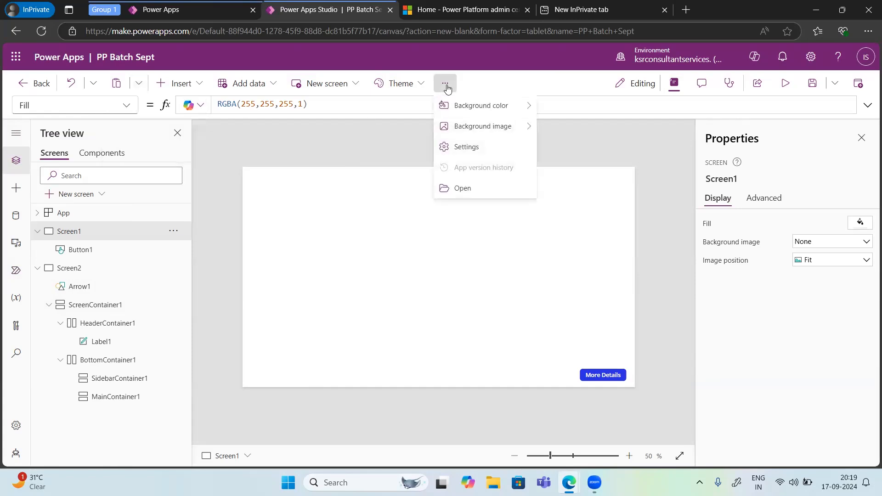
{"action": "mouse_move", "coordinate": [480, 107]}
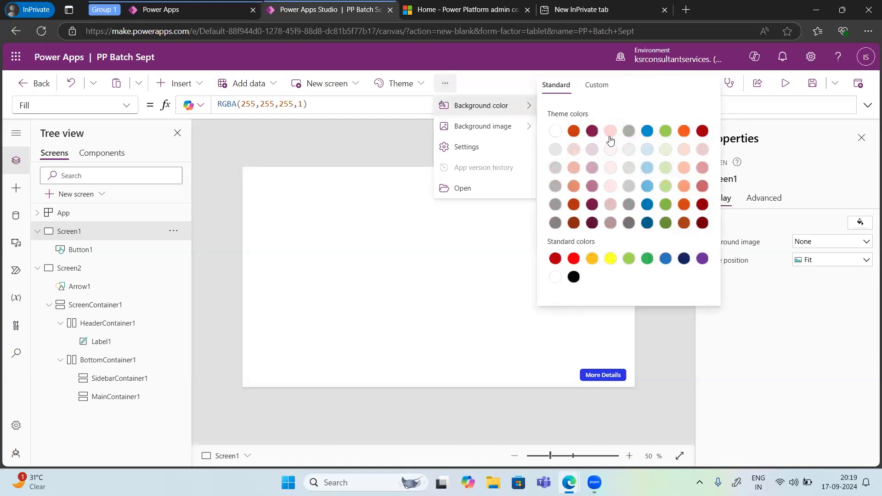
{"action": "left_click", "coordinate": [592, 131]}
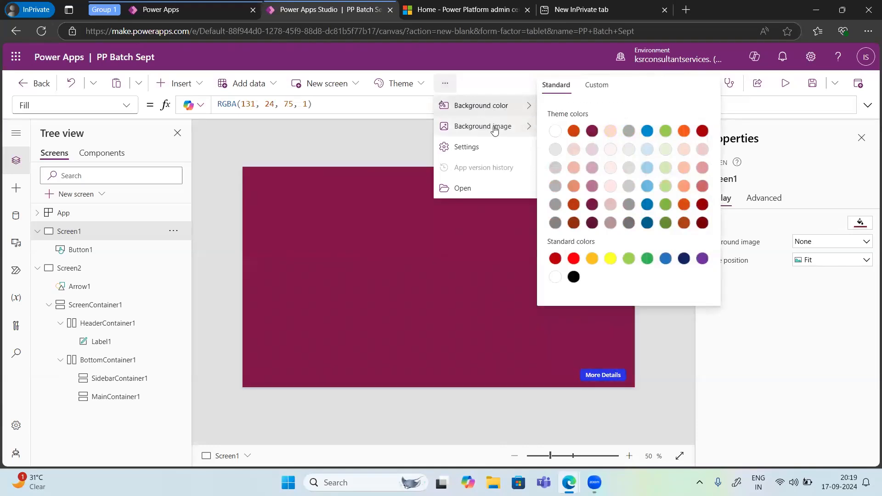
Step: Insert the stock photo of two hands reaching for each other as Screen1's background image
{"action": "mouse_move", "coordinate": [490, 130]}
{"action": "left_click", "coordinate": [563, 110]}
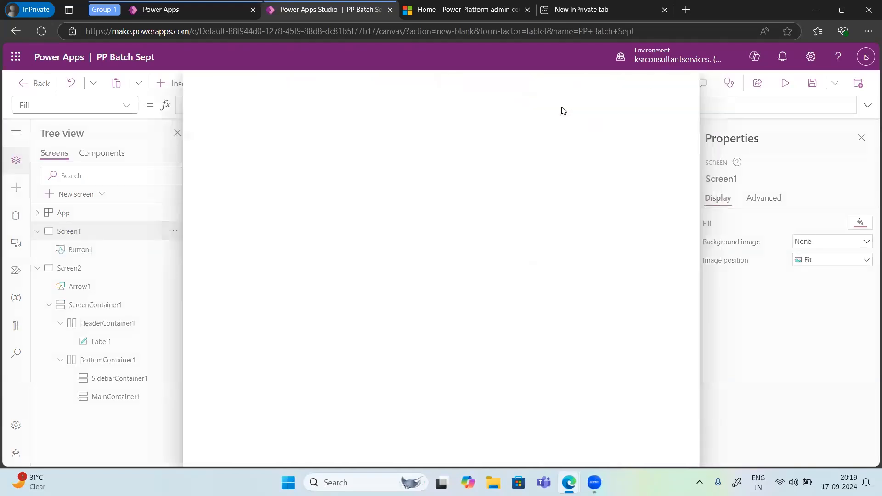
{"action": "left_click", "coordinate": [345, 234]}
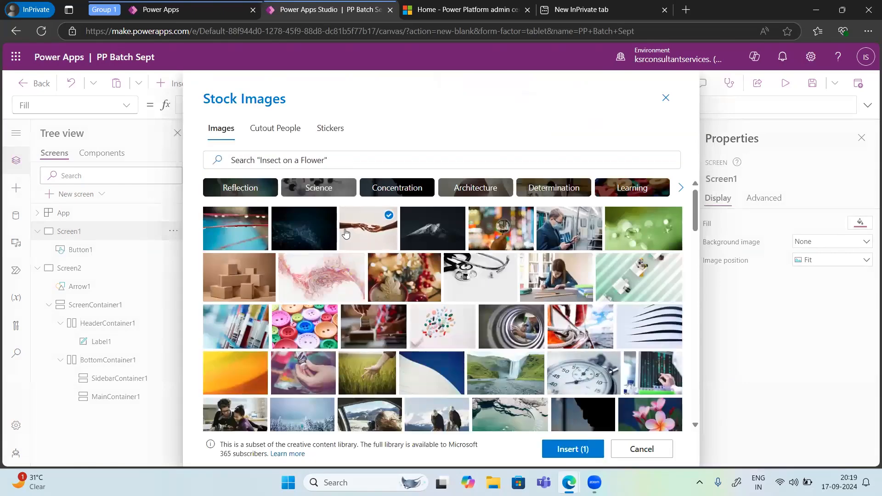
{"action": "left_click", "coordinate": [559, 452]}
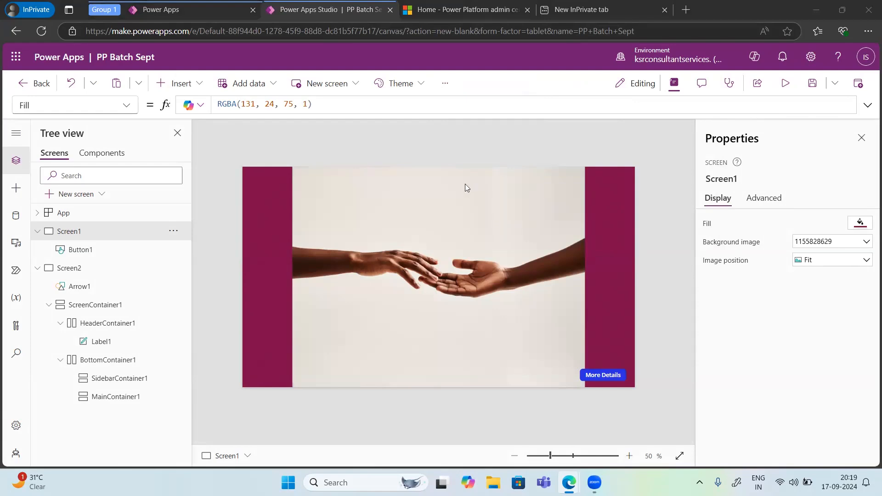
Step: Try the Blue theme on the app, and apply the Aqua theme instead
{"action": "left_click", "coordinate": [413, 89]}
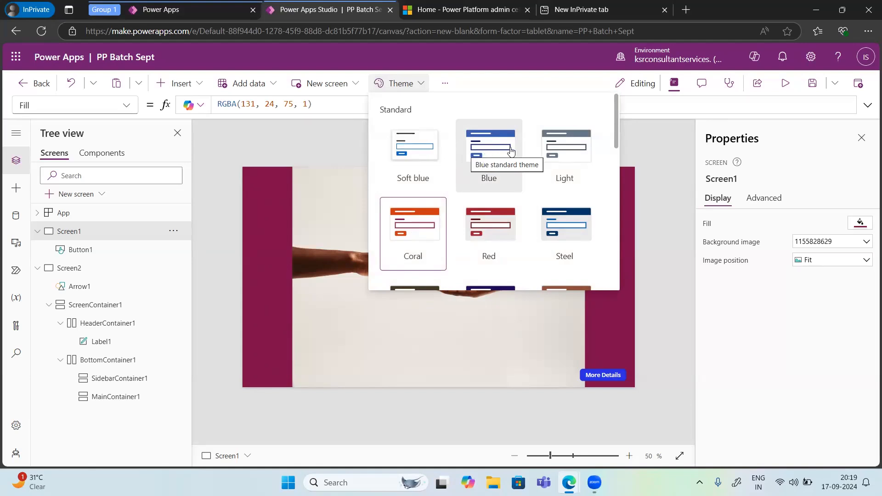
{"action": "left_click", "coordinate": [480, 159]}
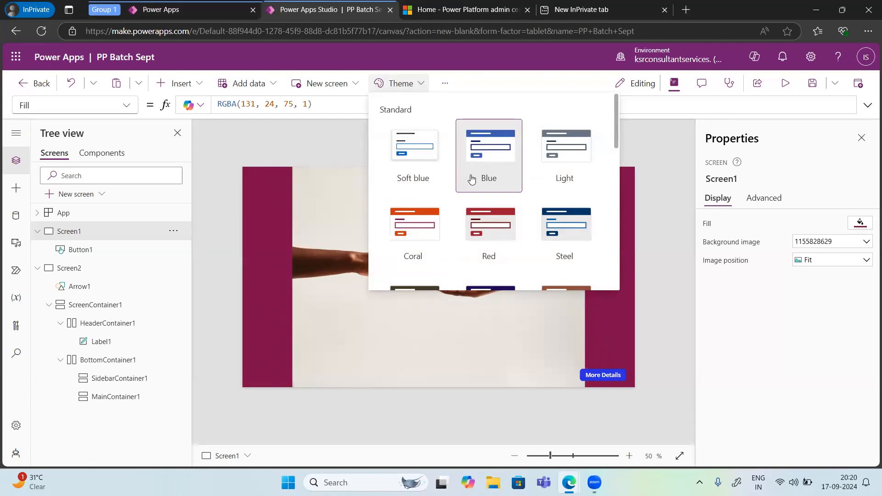
{"action": "scroll", "coordinate": [497, 232], "scroll_direction": "down", "scroll_amount": 3}
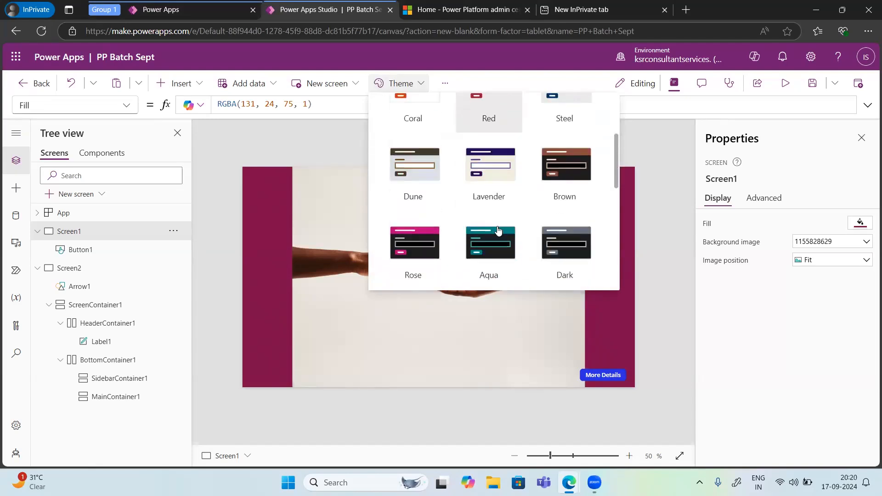
{"action": "left_click", "coordinate": [480, 244]}
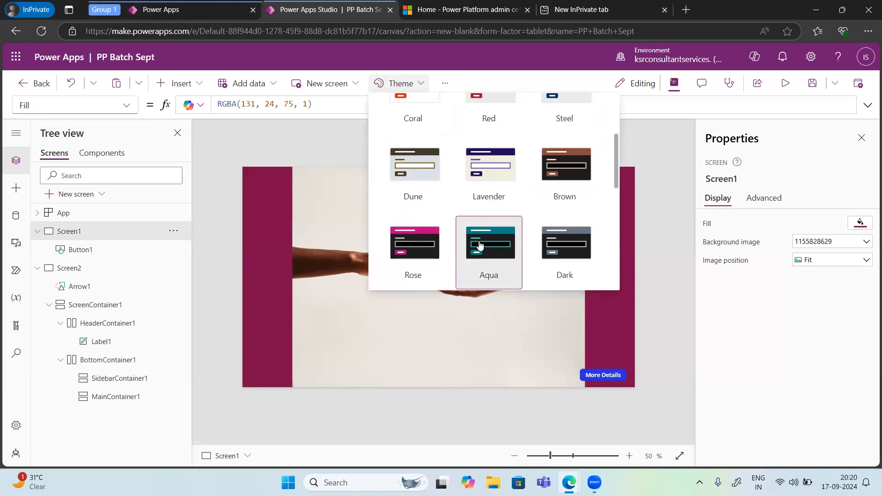
{"action": "right_click", "coordinate": [655, 168]}
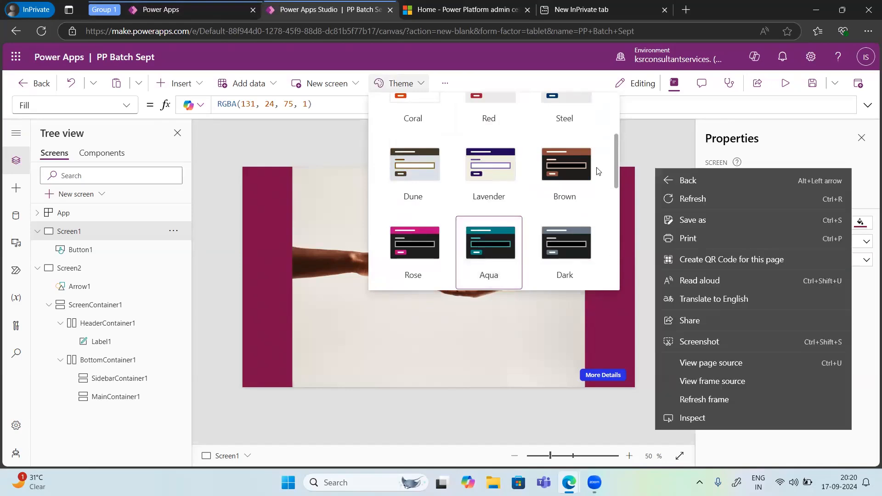
{"action": "left_click", "coordinate": [263, 235]}
{"action": "left_click", "coordinate": [262, 235]}
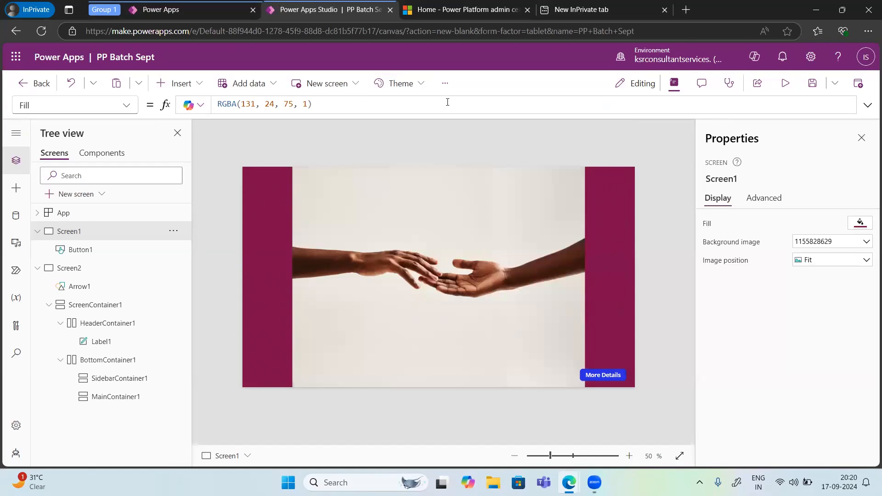
Step: Review the app's general settings, from name, description and icon through auto save, offline use, data row limit and debugging
{"action": "left_click", "coordinate": [445, 83]}
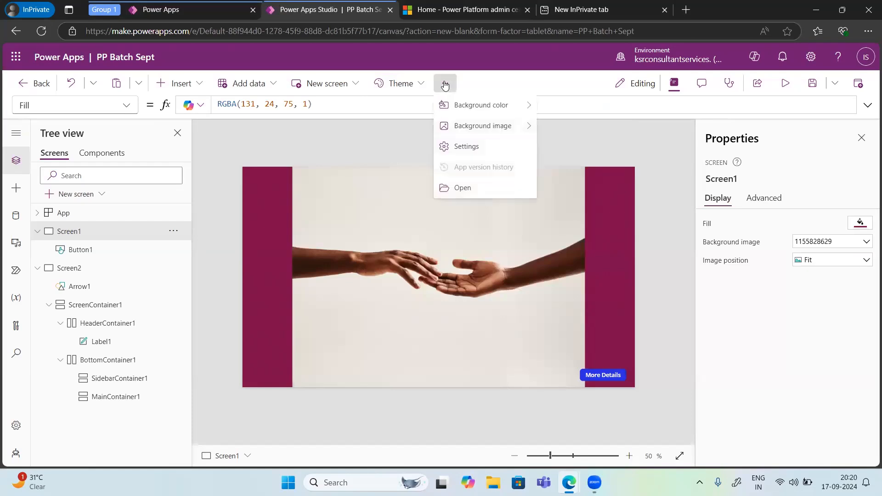
{"action": "left_click", "coordinate": [465, 147]}
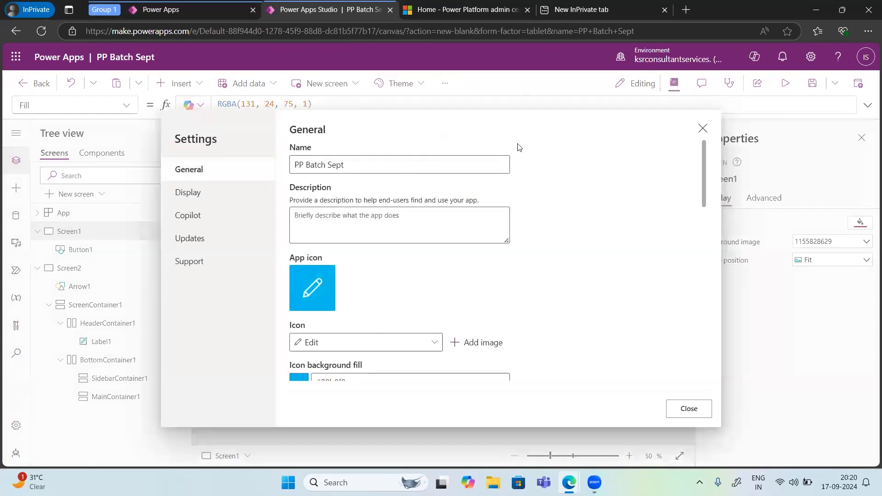
{"action": "left_click", "coordinate": [351, 166]}
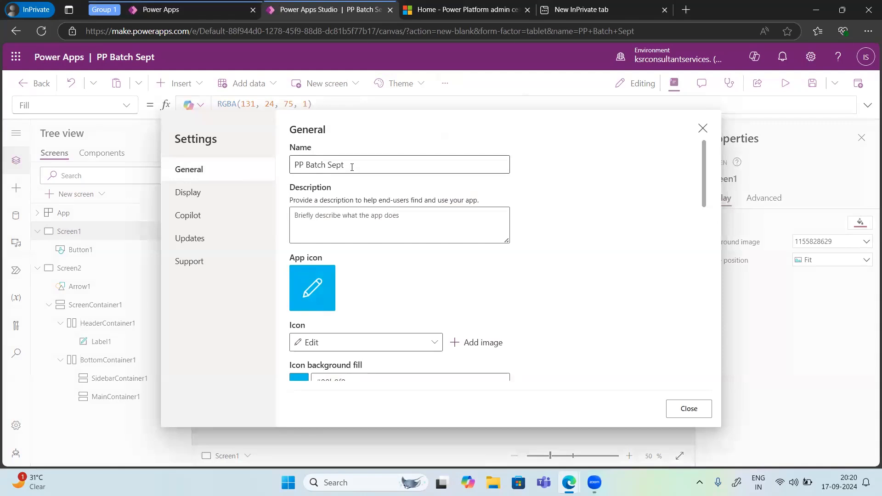
{"action": "left_click", "coordinate": [326, 212]}
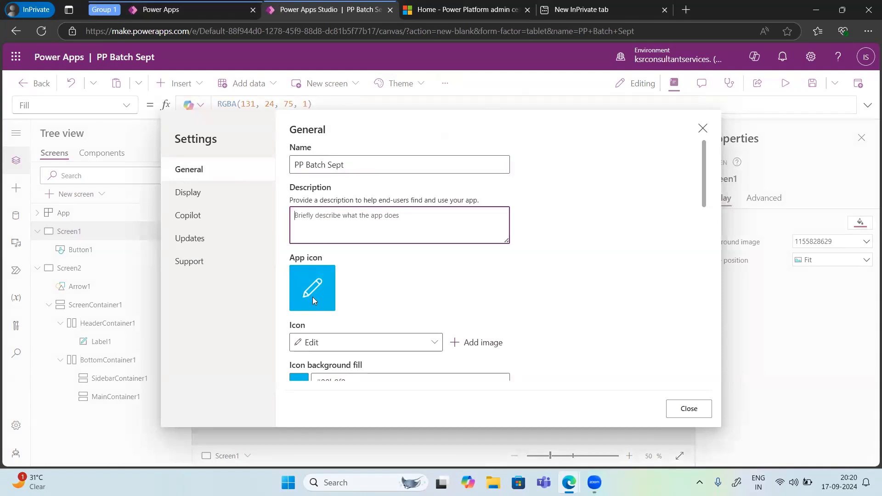
{"action": "scroll", "coordinate": [313, 296], "scroll_direction": "down", "scroll_amount": 3}
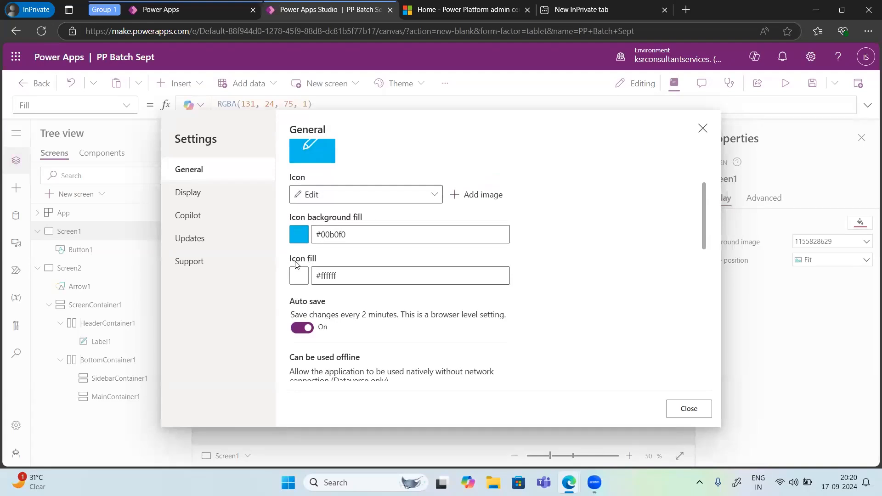
{"action": "scroll", "coordinate": [318, 276], "scroll_direction": "down", "scroll_amount": 2}
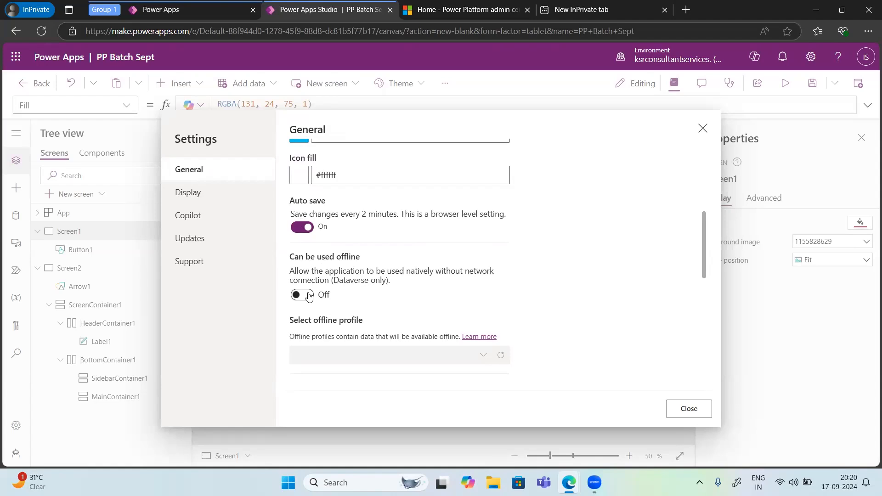
{"action": "scroll", "coordinate": [308, 295], "scroll_direction": "down", "scroll_amount": 1}
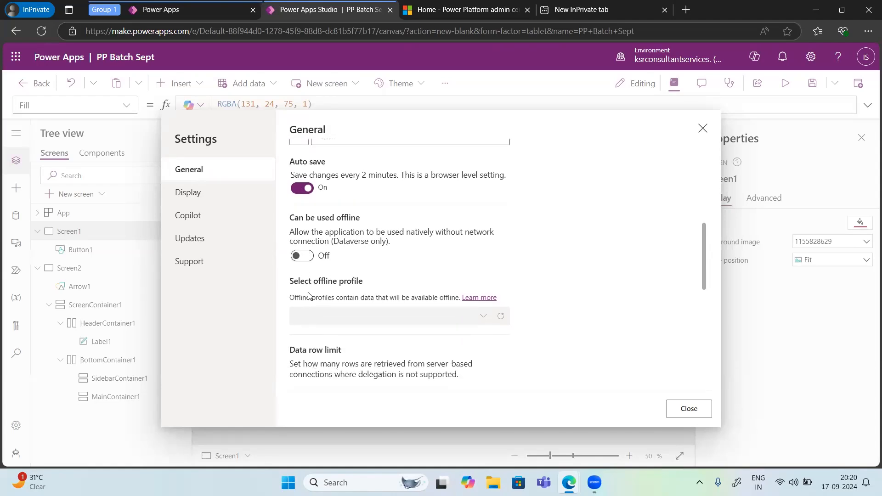
{"action": "scroll", "coordinate": [308, 295], "scroll_direction": "down", "scroll_amount": 1}
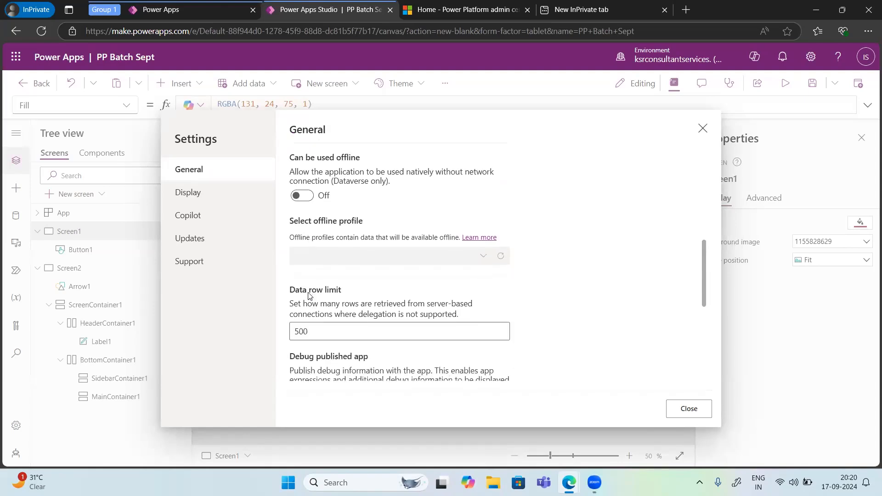
{"action": "scroll", "coordinate": [308, 296], "scroll_direction": "down", "scroll_amount": 1}
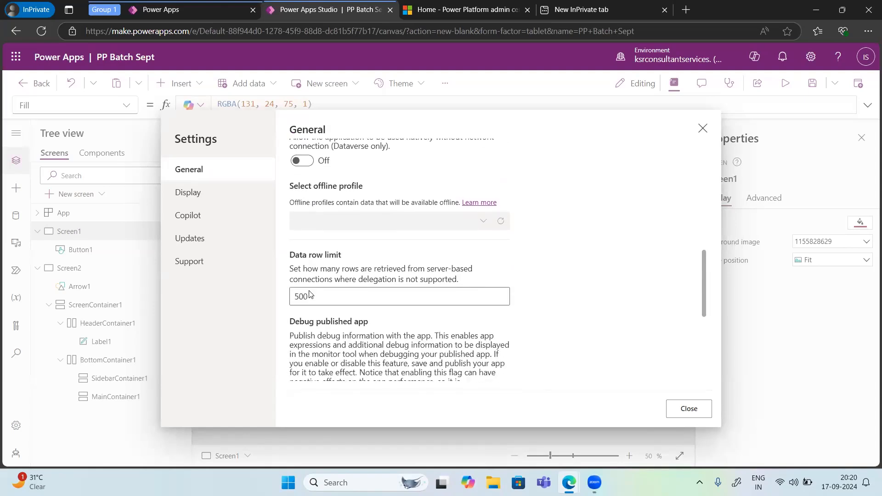
{"action": "scroll", "coordinate": [333, 301], "scroll_direction": "down", "scroll_amount": 2}
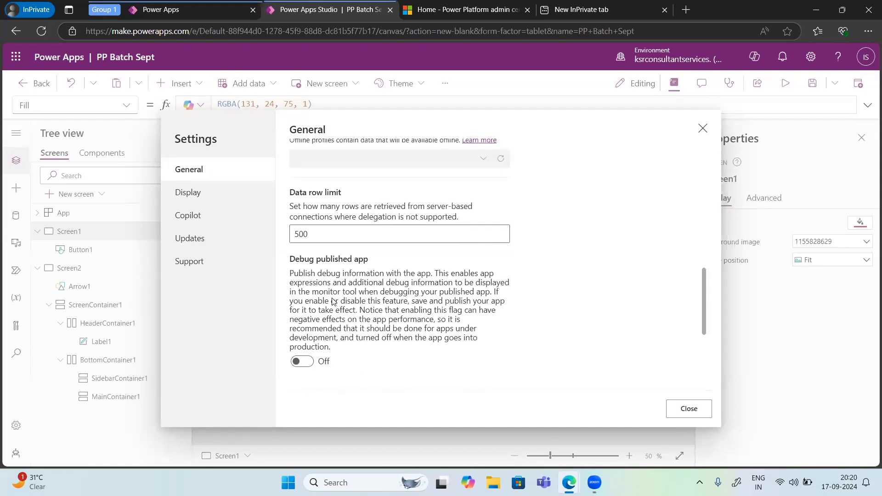
Step: Try a data row limit of 200, restore it to 500, and check the remaining general settings
{"action": "left_click_drag", "start_coordinate": [313, 197], "coordinate": [293, 194]}
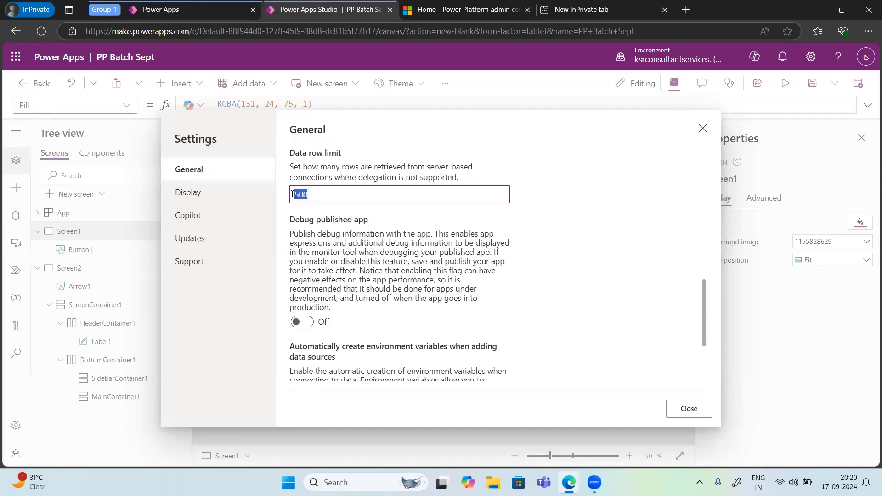
{"action": "type", "text": "200"}
{"action": "key", "text": "BackSpace"}
{"action": "key", "text": "BackSpace"}
{"action": "key", "text": "BackSpace"}
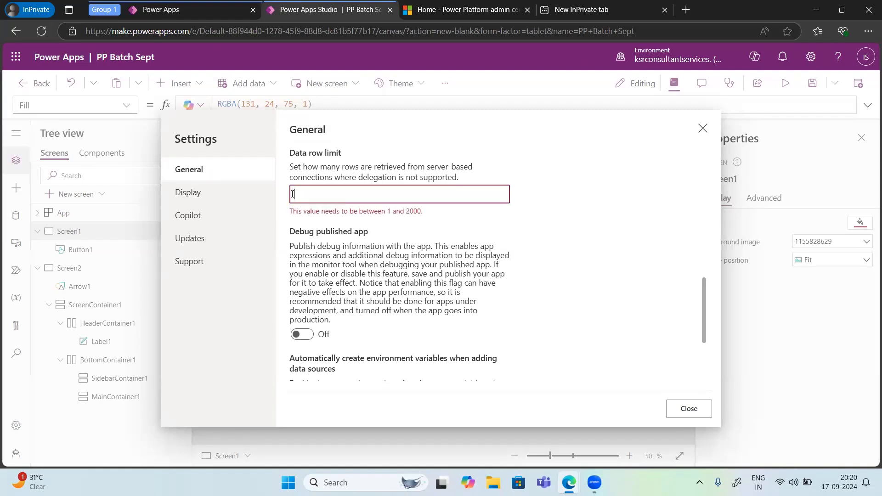
{"action": "type", "text": "500"}
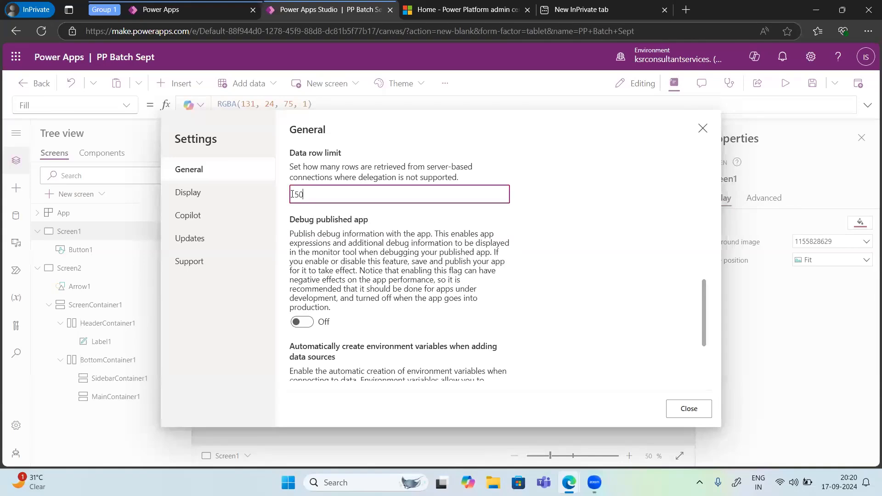
{"action": "scroll", "coordinate": [321, 230], "scroll_direction": "down", "scroll_amount": 3}
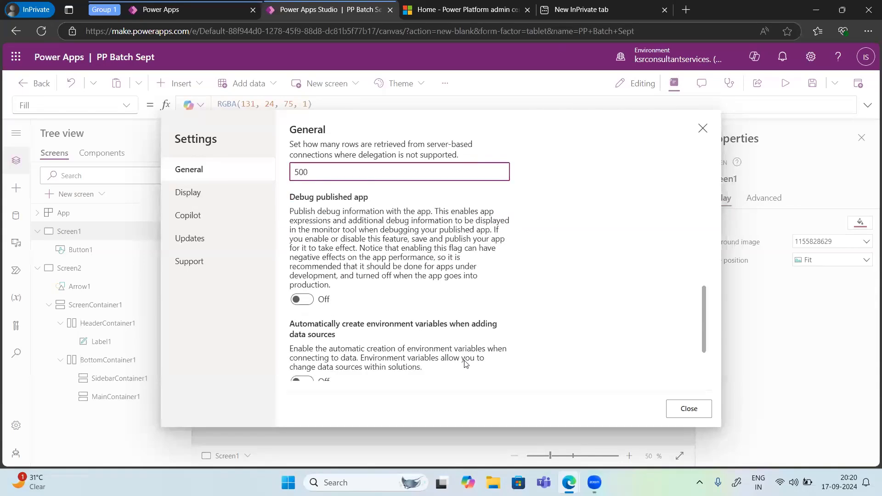
Step: Try changing the app's display orientation to Portrait, cancel the change, and look over the other display options
{"action": "left_click", "coordinate": [195, 197]}
{"action": "scroll", "coordinate": [376, 259], "scroll_direction": "down", "scroll_amount": 3}
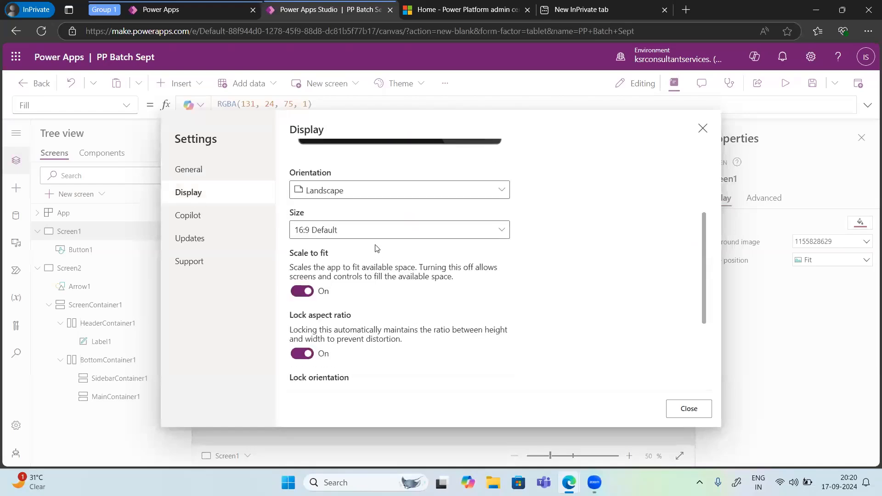
{"action": "scroll", "coordinate": [375, 250], "scroll_direction": "up", "scroll_amount": 3}
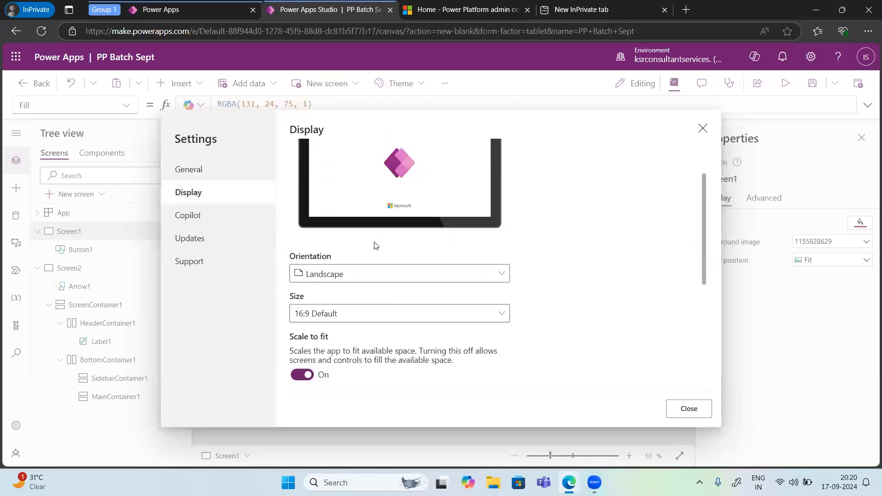
{"action": "left_click", "coordinate": [443, 323]}
{"action": "left_click", "coordinate": [343, 356]}
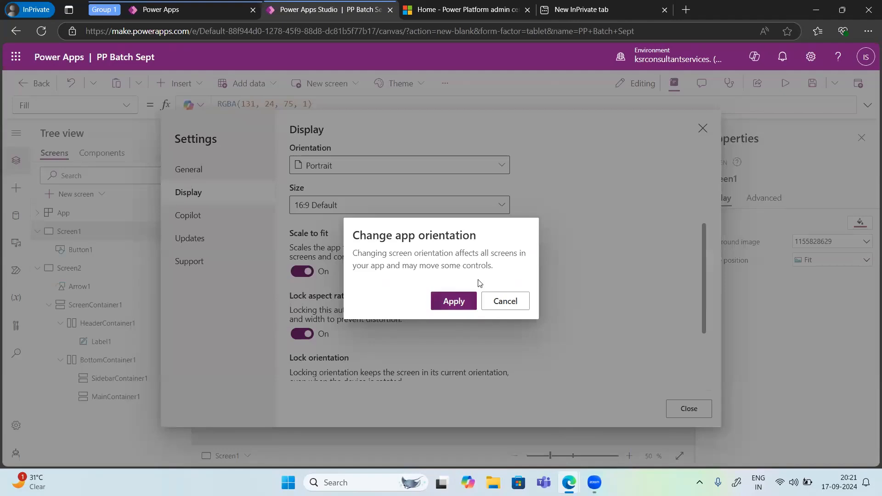
{"action": "left_click", "coordinate": [505, 300]}
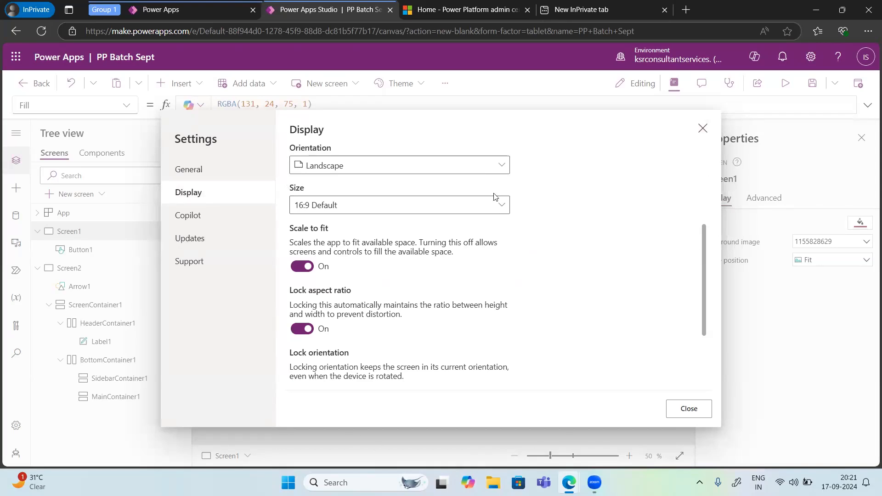
{"action": "left_click", "coordinate": [389, 166]}
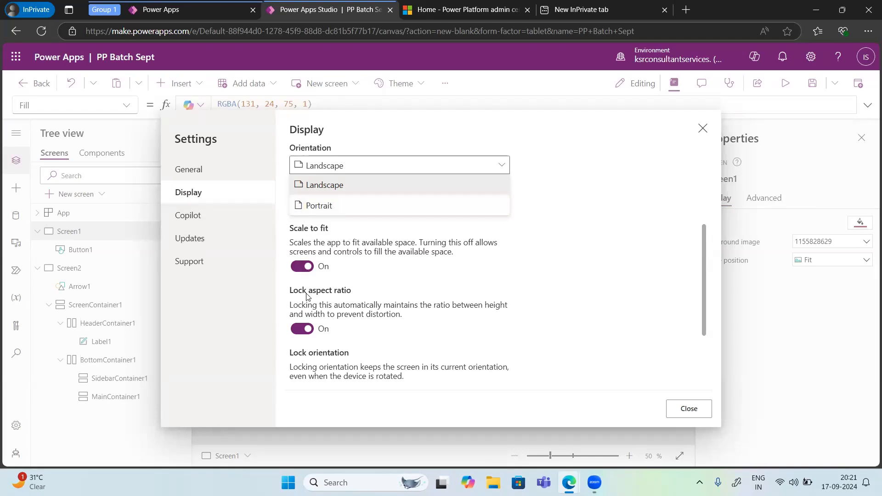
{"action": "scroll", "coordinate": [308, 297], "scroll_direction": "down", "scroll_amount": 2}
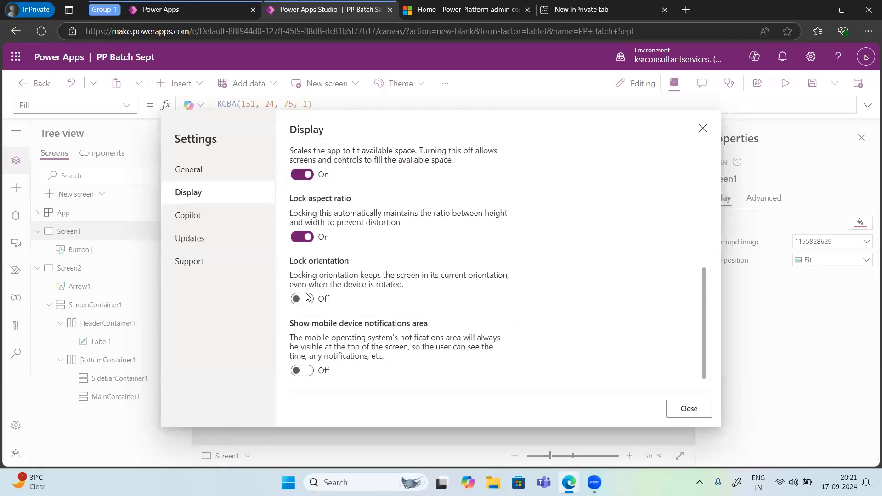
Step: Review the Copilot settings and the New, Preview, Experimental and Retired feature updates, and leave the app settings
{"action": "left_click", "coordinate": [199, 220]}
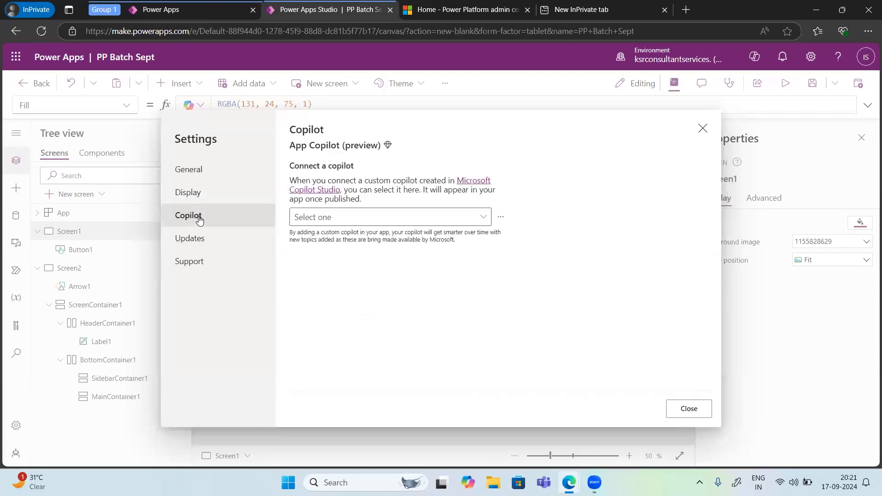
{"action": "left_click", "coordinate": [208, 238]}
{"action": "scroll", "coordinate": [410, 338], "scroll_direction": "down", "scroll_amount": 2}
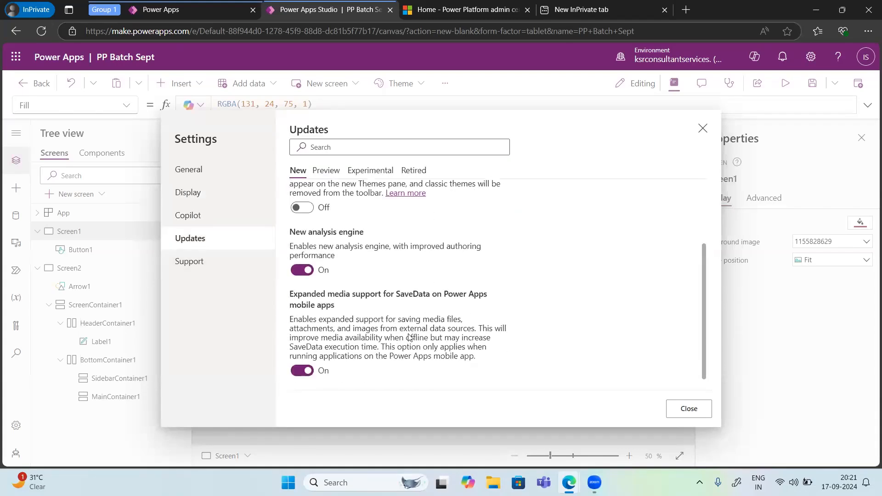
{"action": "left_click", "coordinate": [326, 172]}
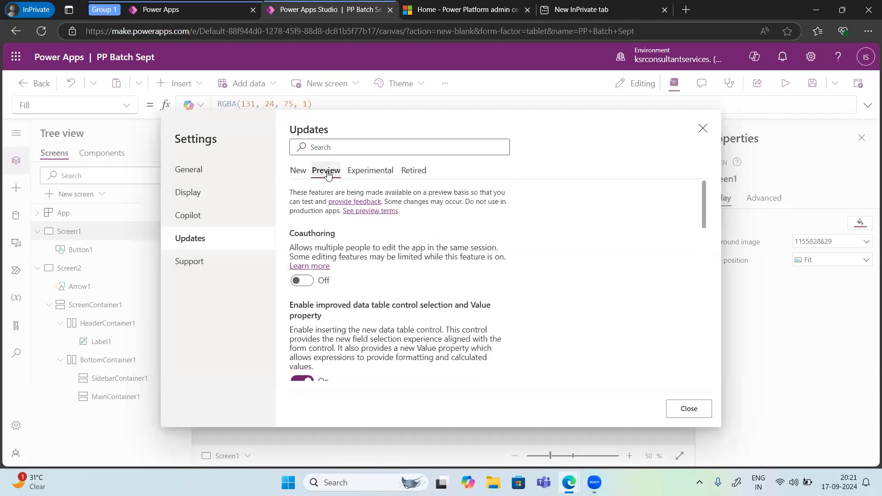
{"action": "scroll", "coordinate": [334, 294], "scroll_direction": "down", "scroll_amount": 10}
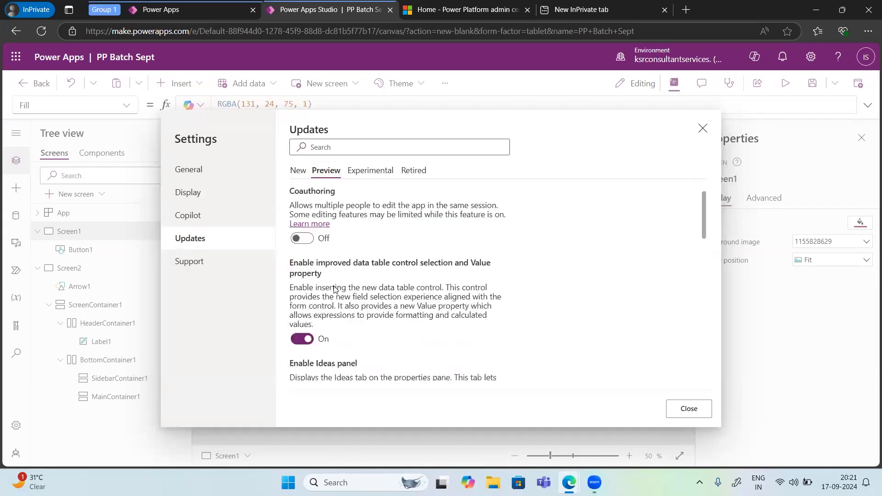
{"action": "left_click", "coordinate": [371, 171]}
{"action": "left_click", "coordinate": [414, 171]}
{"action": "scroll", "coordinate": [355, 296], "scroll_direction": "down", "scroll_amount": 1}
{"action": "scroll", "coordinate": [355, 296], "scroll_direction": "down", "scroll_amount": 10}
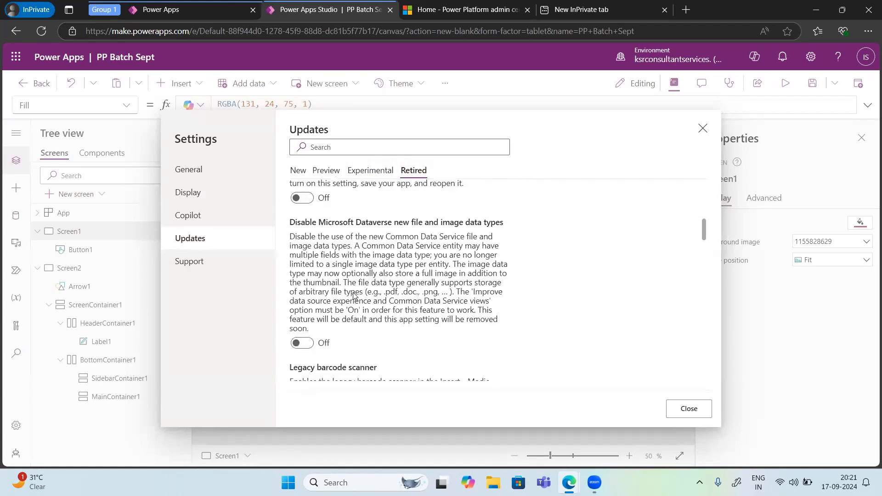
{"action": "left_click", "coordinate": [703, 129]}
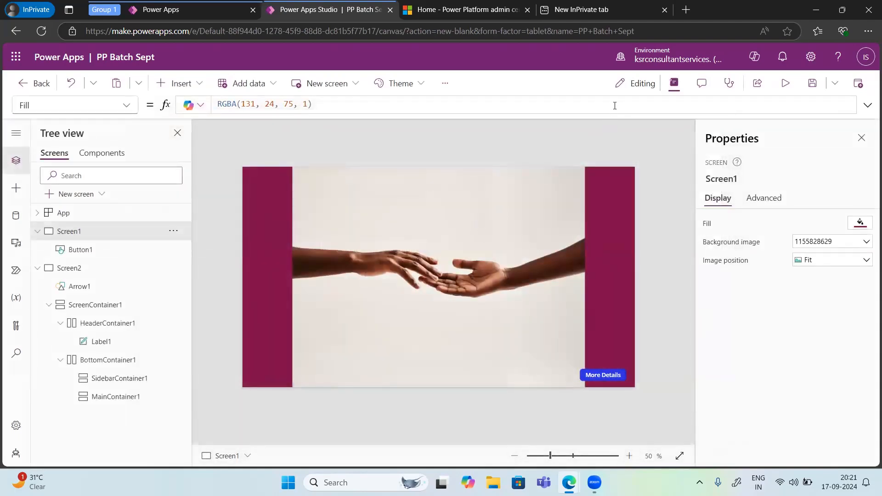
Step: Hide and show the Properties pane, and check what the Comments pane offers
{"action": "left_click", "coordinate": [674, 84]}
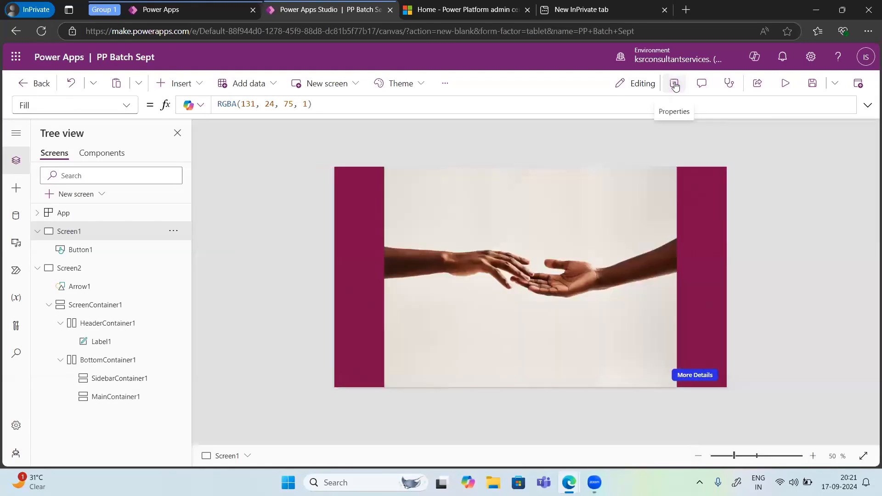
{"action": "left_click", "coordinate": [674, 85]}
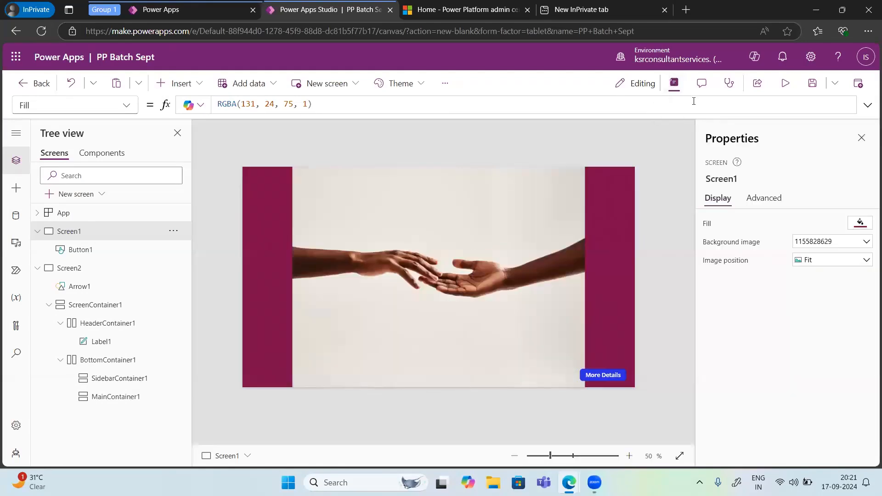
{"action": "left_click", "coordinate": [674, 85]}
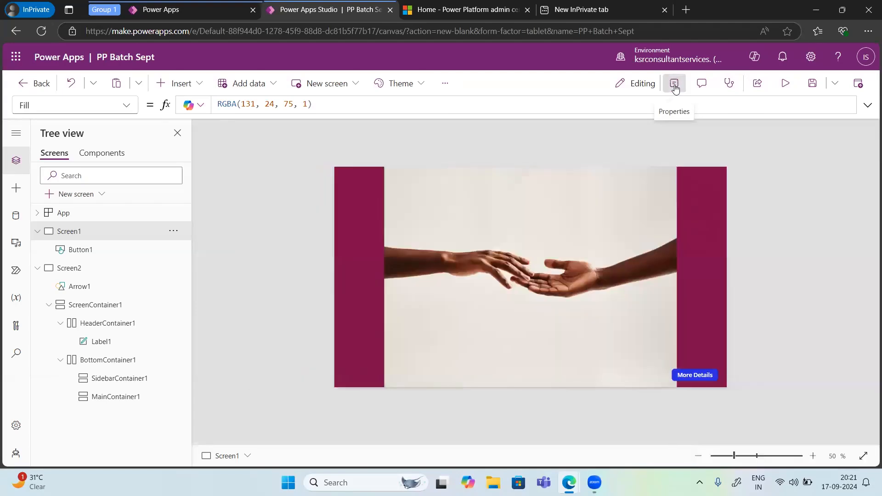
{"action": "left_click", "coordinate": [675, 84]}
{"action": "left_click", "coordinate": [706, 87]}
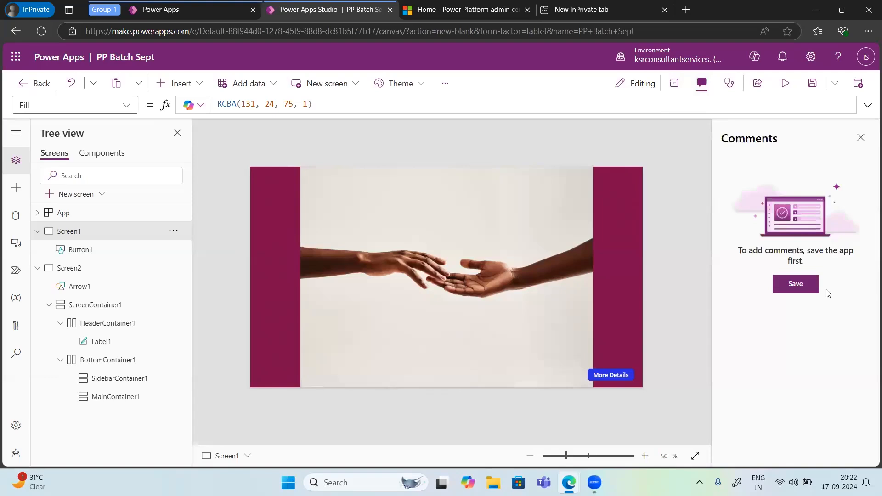
{"action": "left_click", "coordinate": [862, 140]}
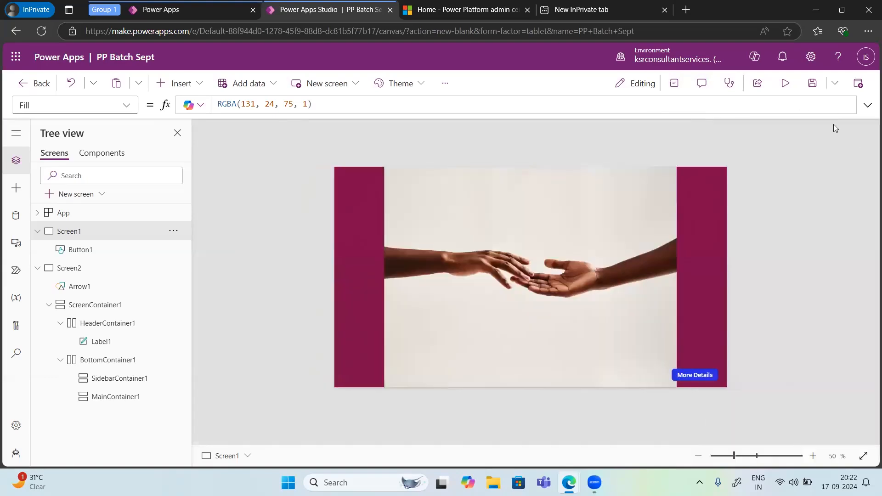
Step: Run through the App checker's accessibility errors and tips, and locate the flagged Arrow1 icon on Screen2
{"action": "left_click", "coordinate": [729, 85]}
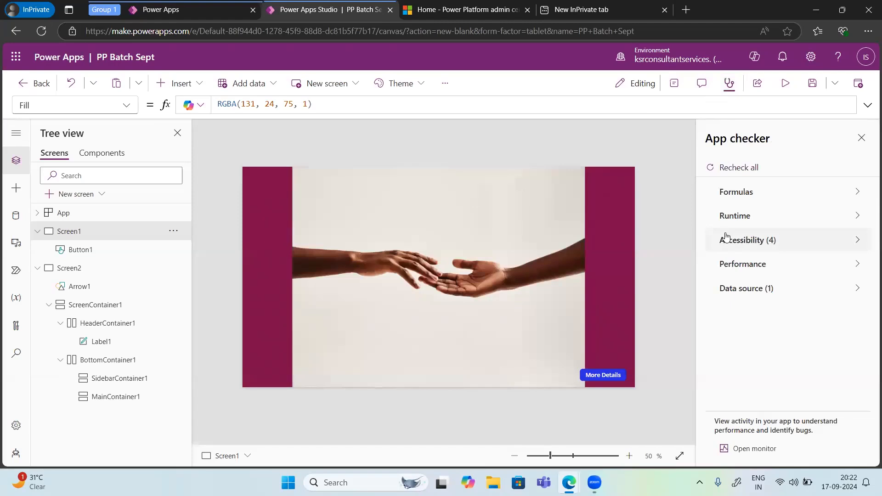
{"action": "left_click", "coordinate": [748, 241]}
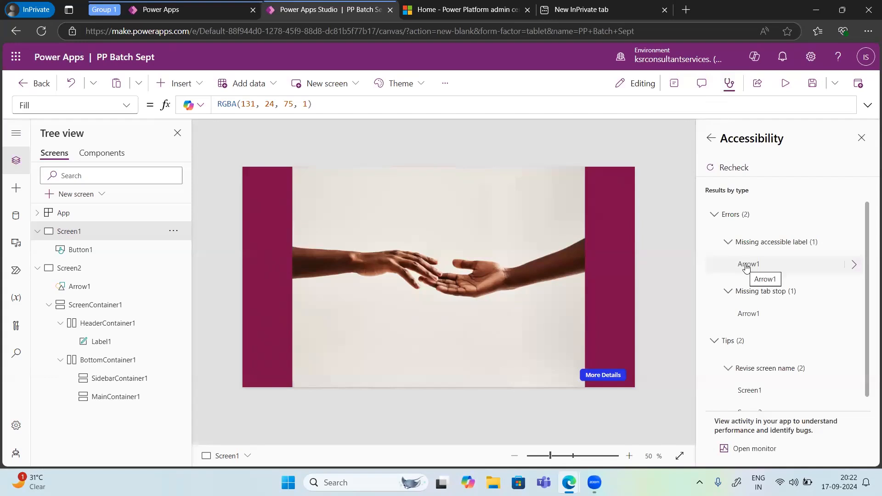
{"action": "double_click", "coordinate": [83, 287]}
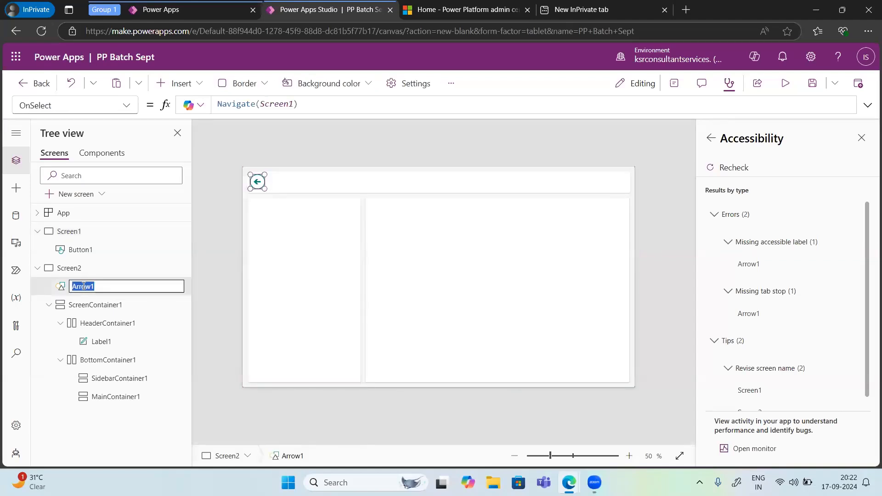
{"action": "scroll", "coordinate": [762, 380], "scroll_direction": "down", "scroll_amount": 1}
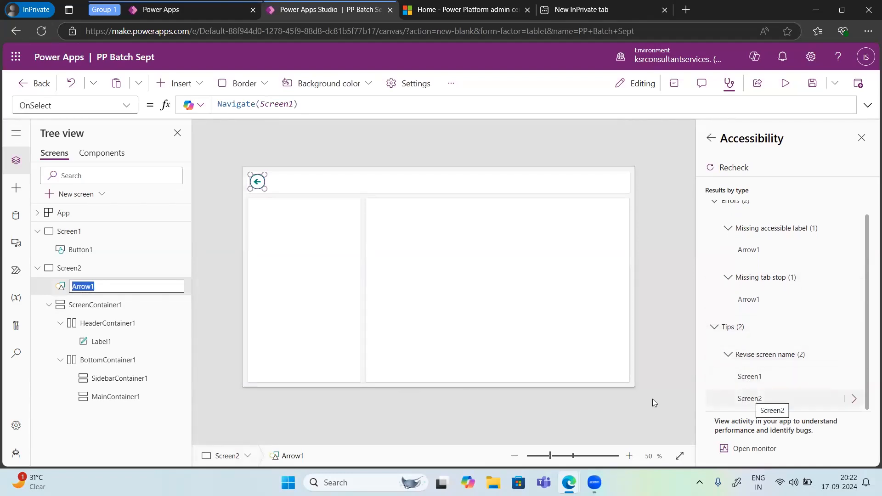
Step: Check the app's screen list, close the Accessibility results, and select the Arrow1 icon on Screen2
{"action": "left_click", "coordinate": [219, 462]}
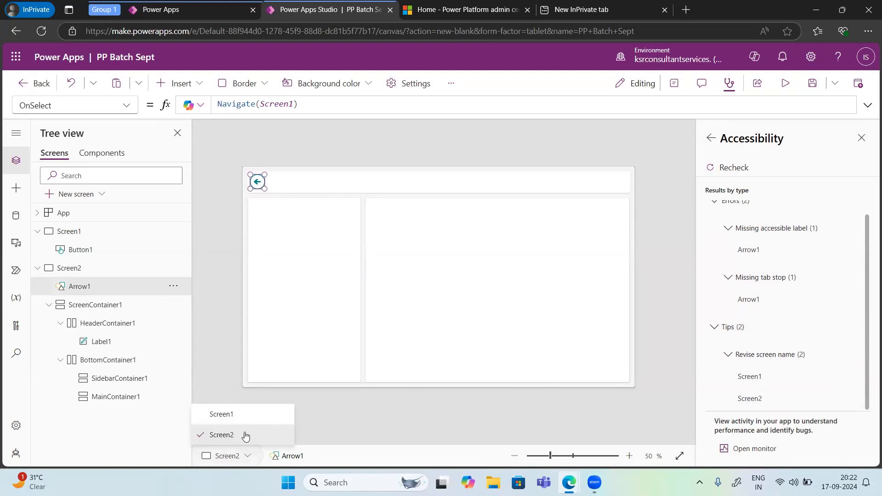
{"action": "scroll", "coordinate": [797, 293], "scroll_direction": "up", "scroll_amount": 1}
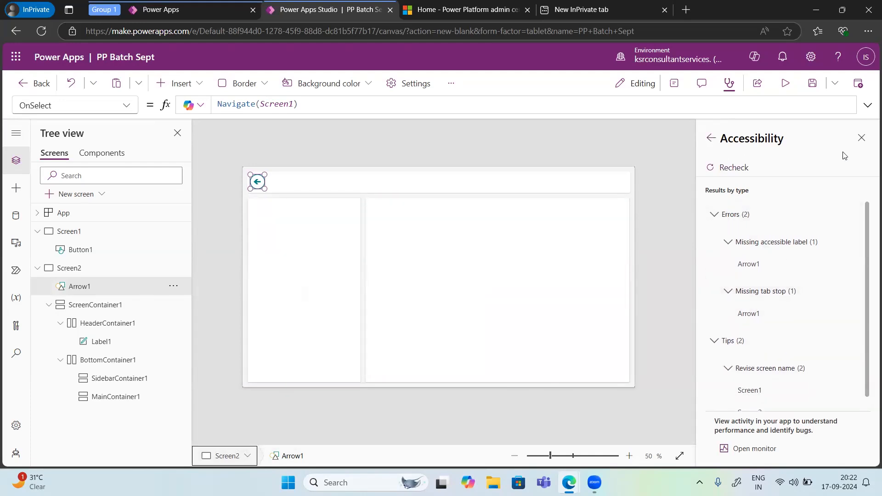
{"action": "left_click", "coordinate": [861, 138]}
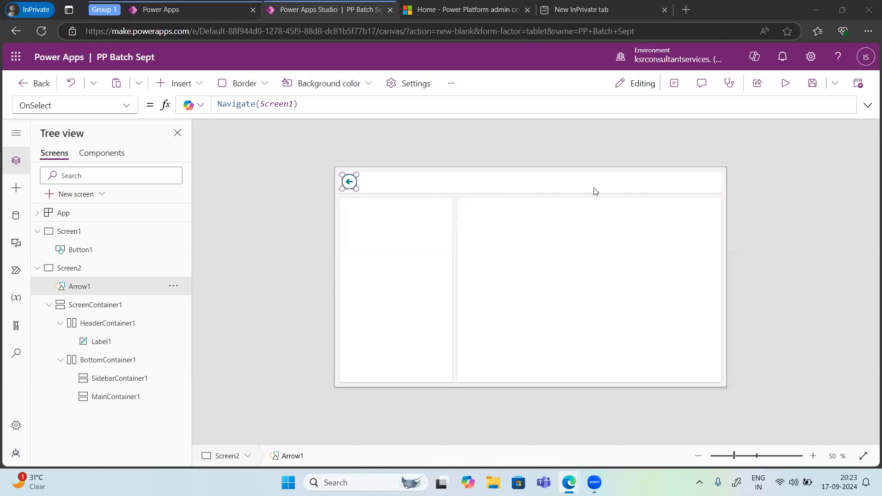
{"action": "left_click", "coordinate": [350, 182]}
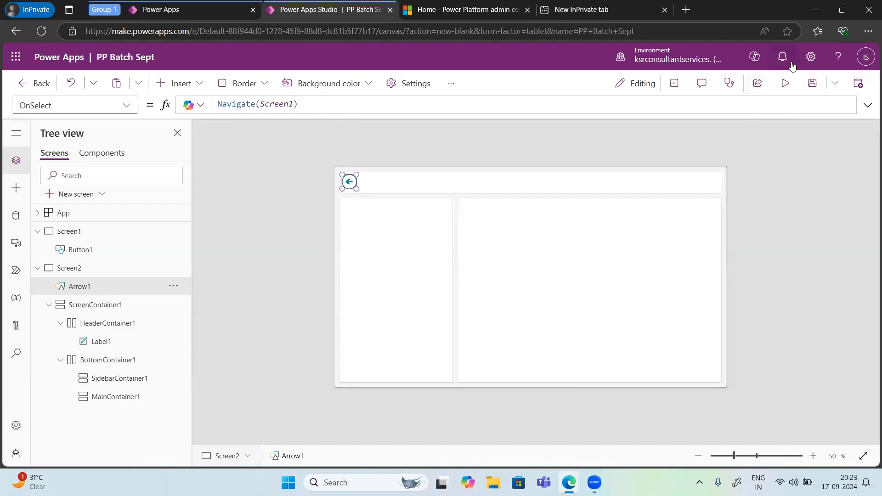
Step: Review the environment's developer resources, including the environment and organization identifiers and the Web API endpoint, and close them
{"action": "left_click", "coordinate": [810, 58]}
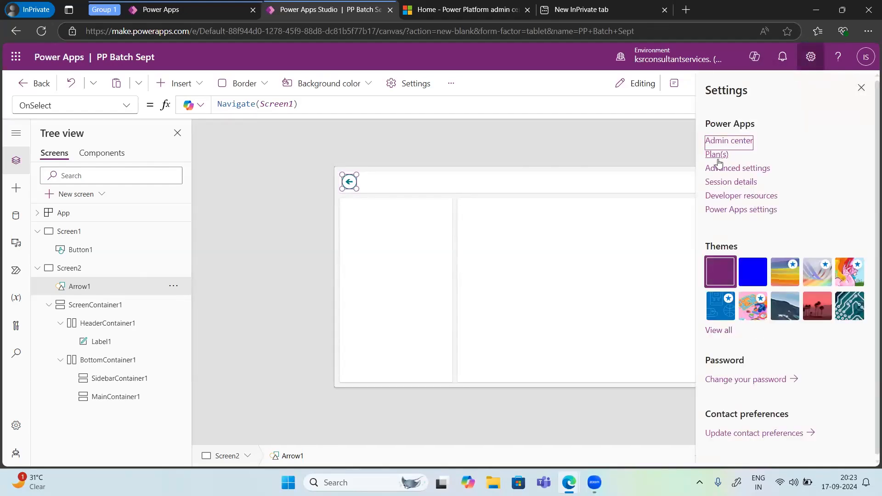
{"action": "left_click", "coordinate": [730, 196]}
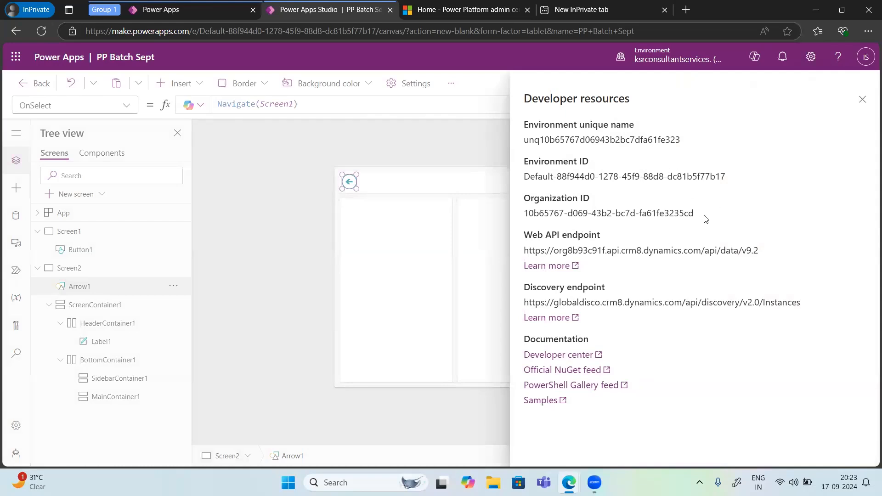
{"action": "left_click_drag", "start_coordinate": [696, 215], "coordinate": [525, 133]}
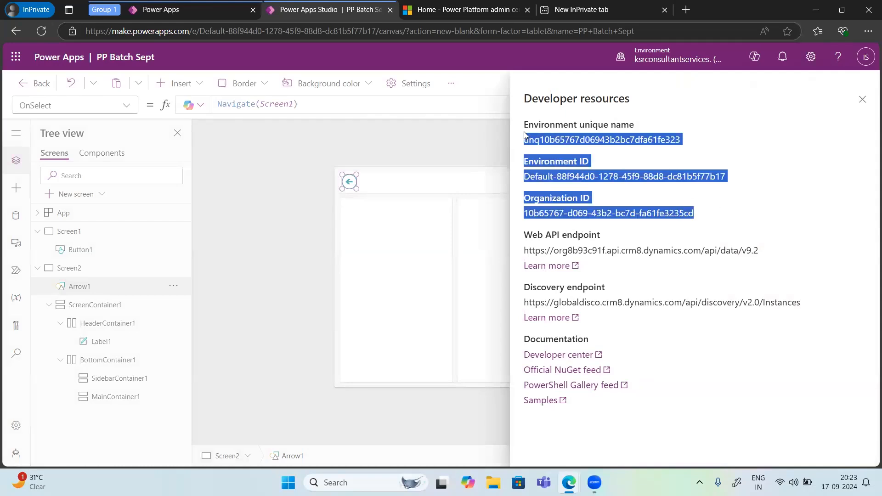
{"action": "left_click_drag", "start_coordinate": [758, 251], "coordinate": [527, 242]}
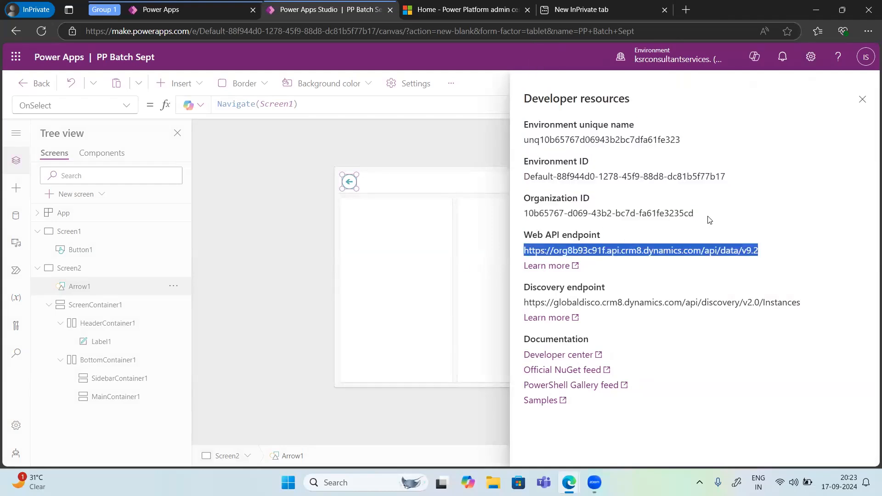
{"action": "left_click", "coordinate": [862, 100]}
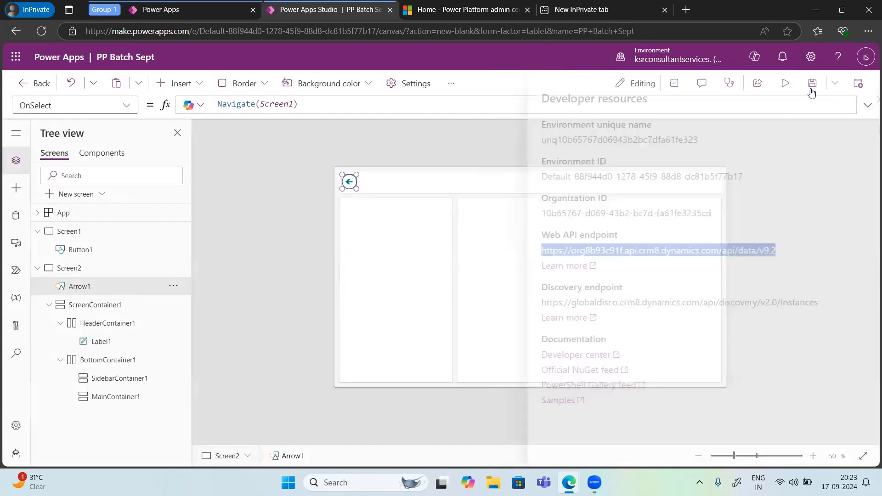
Step: Try the blue, purple and pink illustrated Power Apps themes, and apply the snowy mountain landscape theme
{"action": "left_click", "coordinate": [811, 57]}
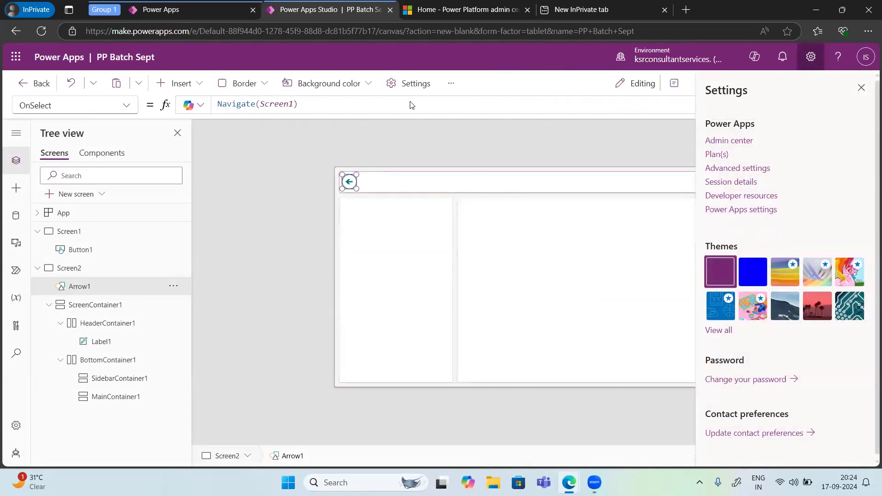
{"action": "left_click", "coordinate": [748, 280]}
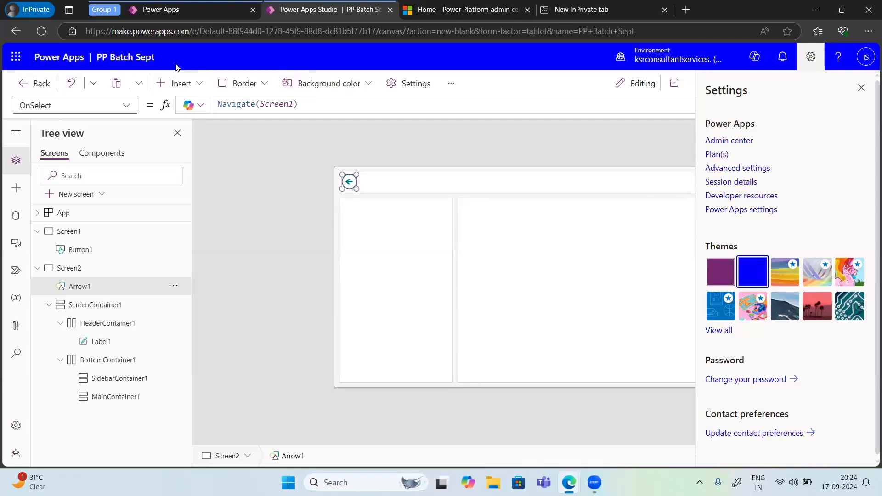
{"action": "left_click", "coordinate": [724, 282]}
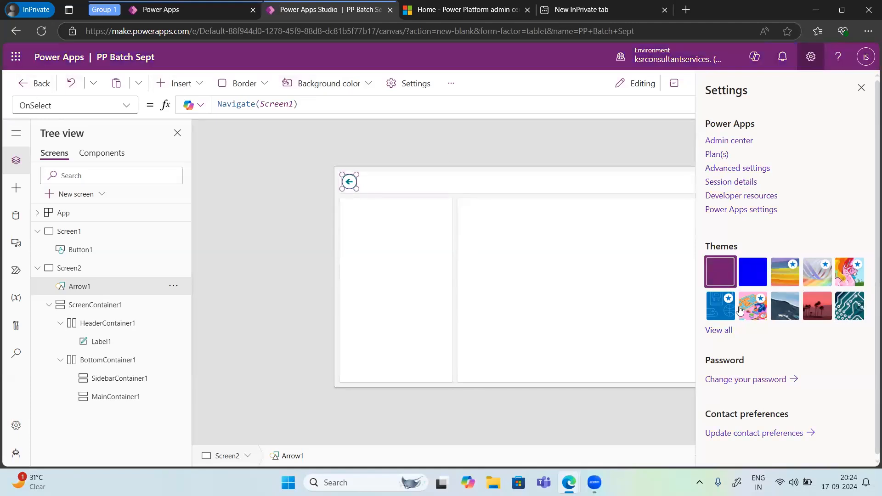
{"action": "left_click", "coordinate": [748, 308]}
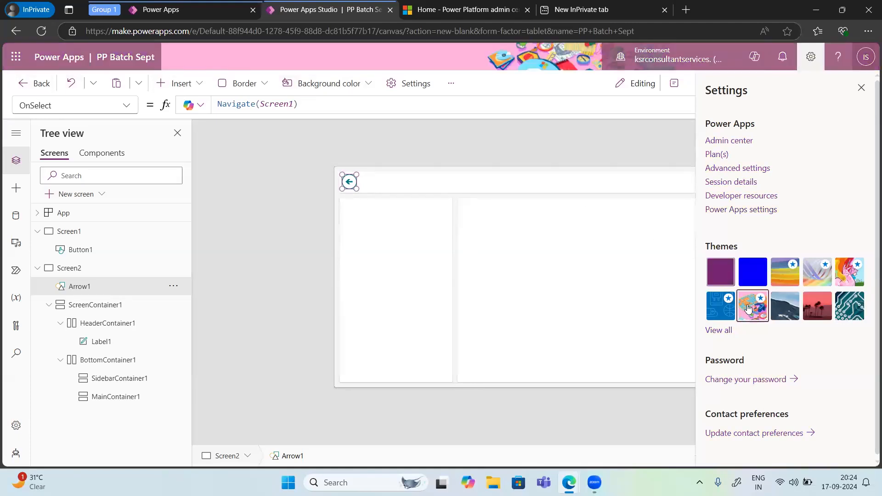
{"action": "left_click", "coordinate": [779, 311]}
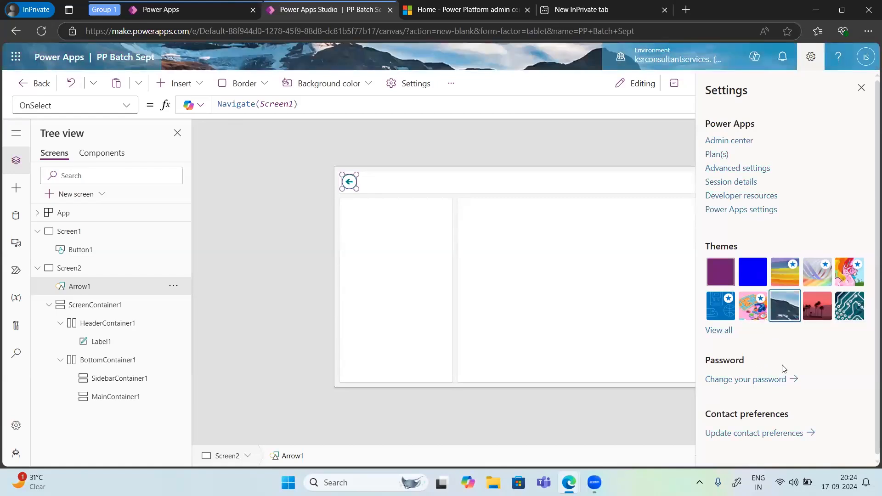
{"action": "left_click", "coordinate": [860, 88]}
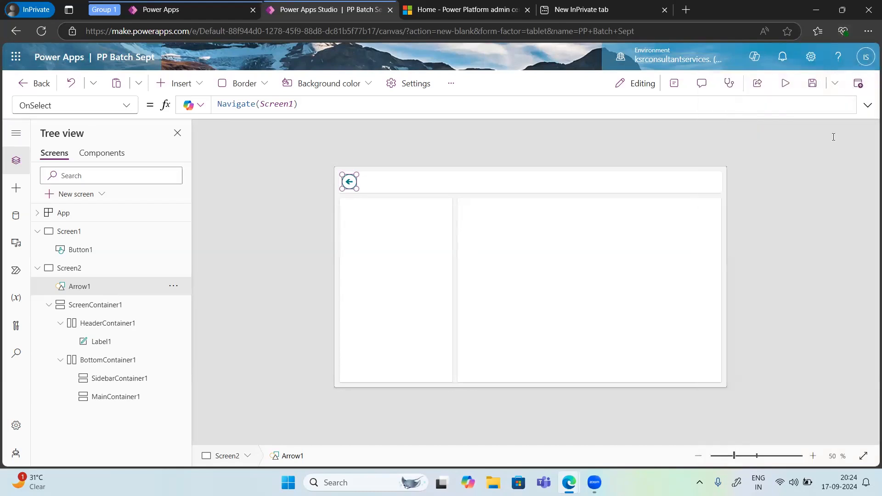
Step: View the signed-in account's details and bring up the list of available environments
{"action": "left_click", "coordinate": [865, 56]}
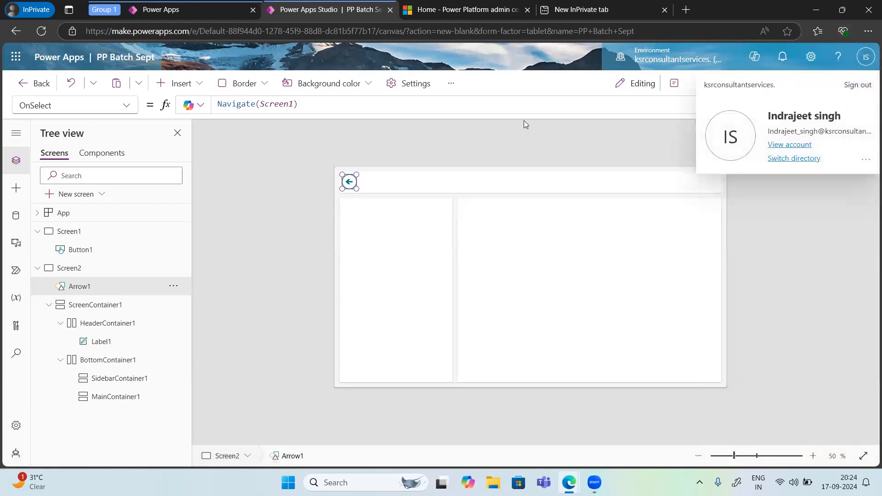
{"action": "left_click", "coordinate": [534, 142]}
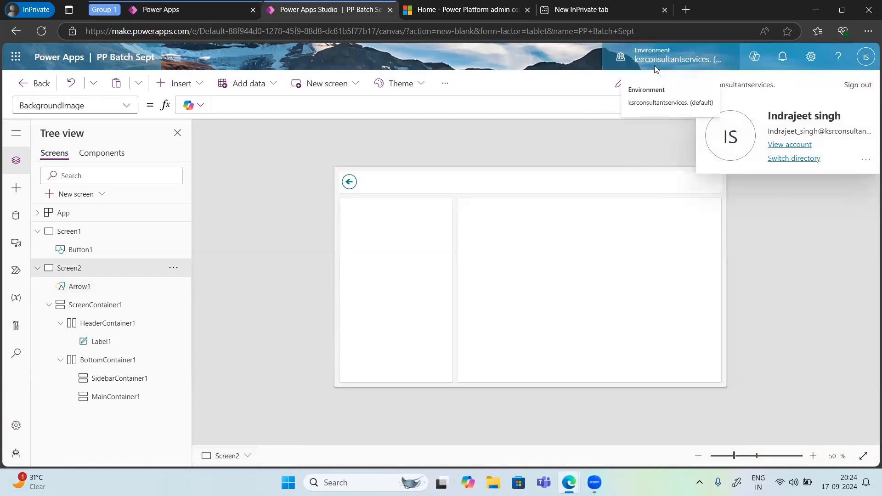
{"action": "left_click", "coordinate": [655, 67]}
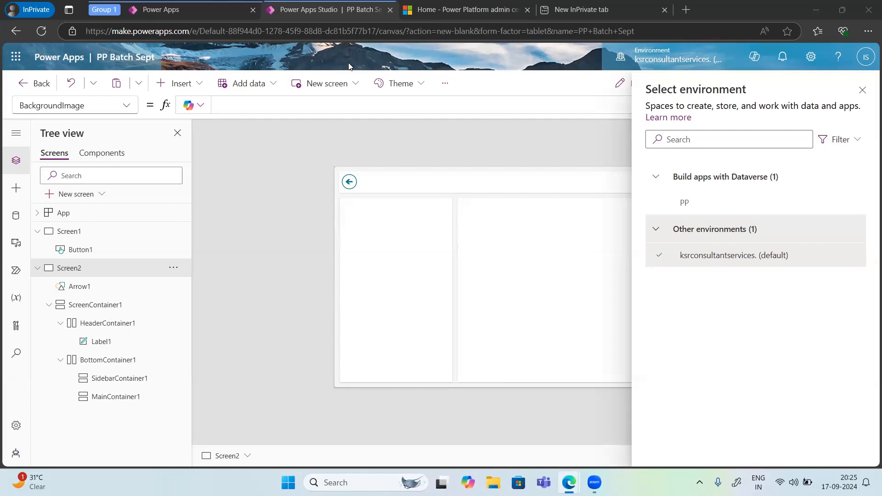
Step: Look over the controls available for insertion and the formula properties available for the Arrow1 icon
{"action": "left_click", "coordinate": [196, 85]}
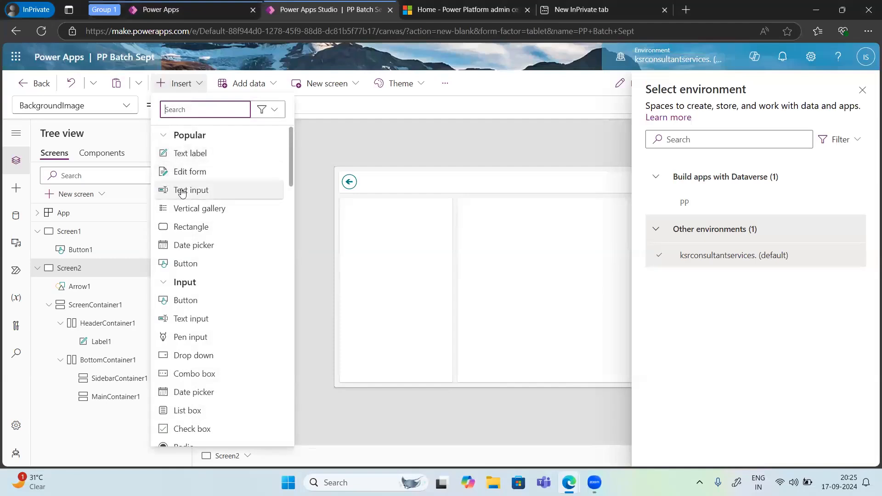
{"action": "left_click", "coordinate": [349, 182]}
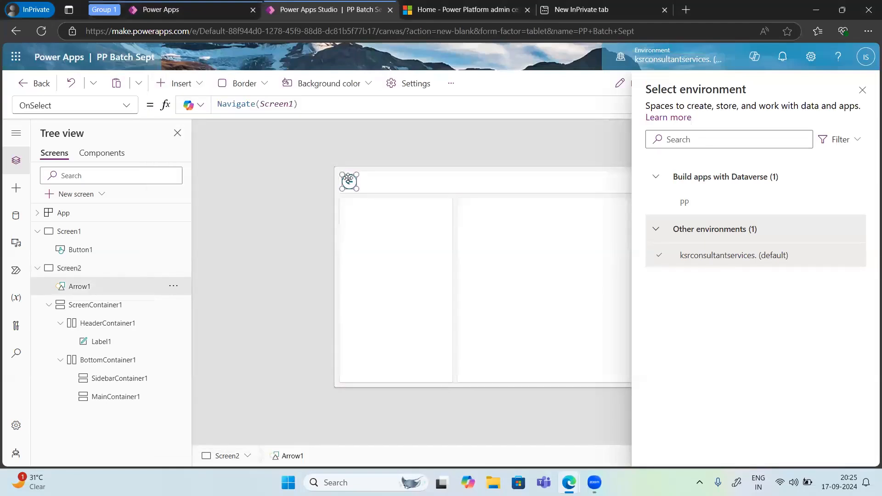
{"action": "left_click", "coordinate": [124, 109]}
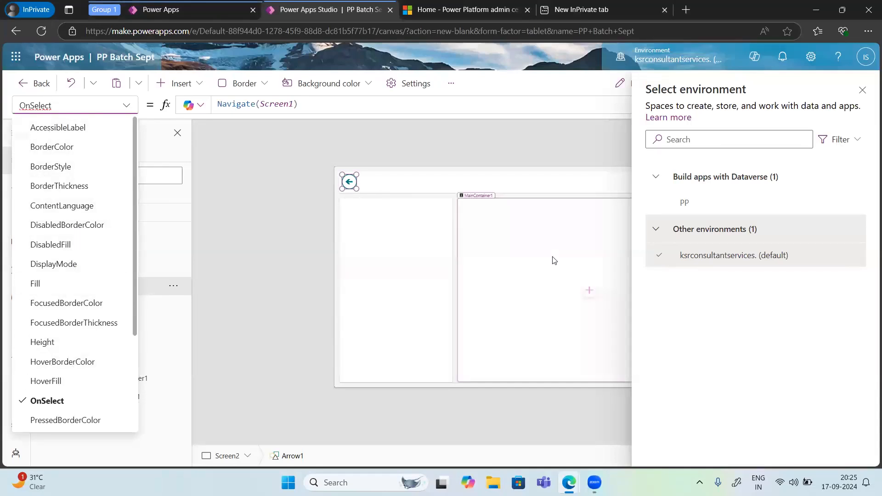
Step: Close the environment selection without switching, and show the Properties pane for Arrow1
{"action": "left_click", "coordinate": [863, 94]}
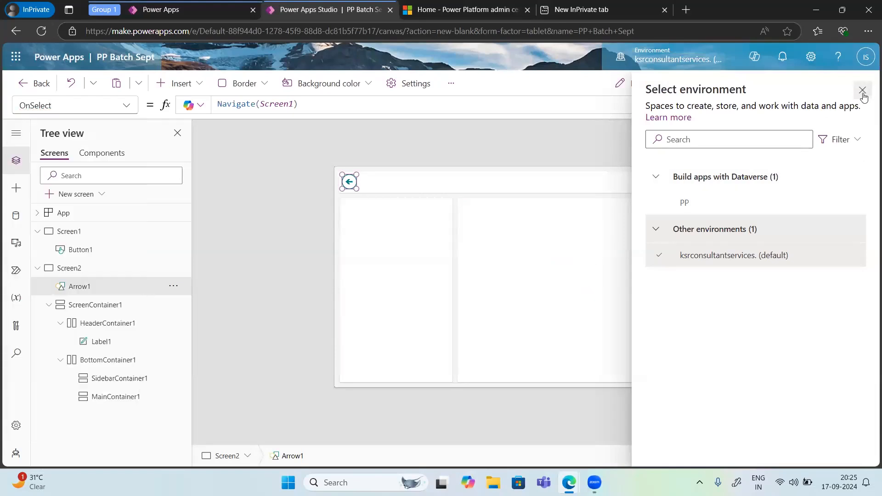
{"action": "left_click", "coordinate": [862, 95]}
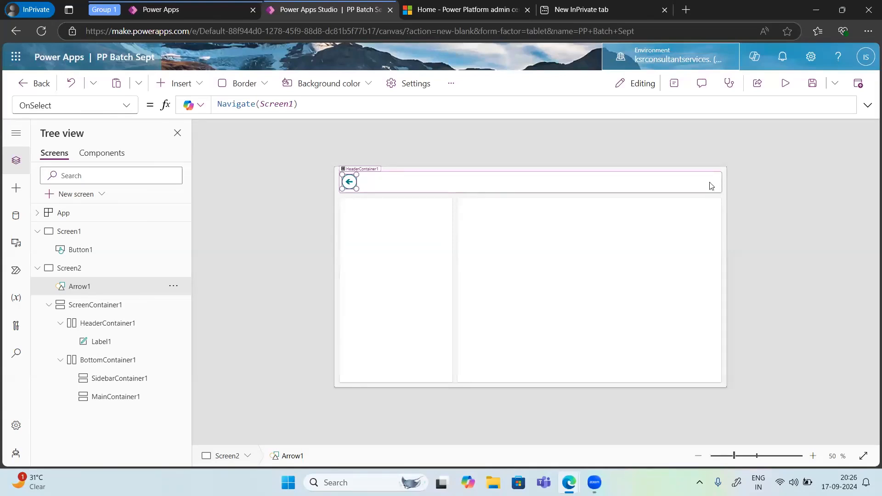
{"action": "left_click", "coordinate": [674, 83]}
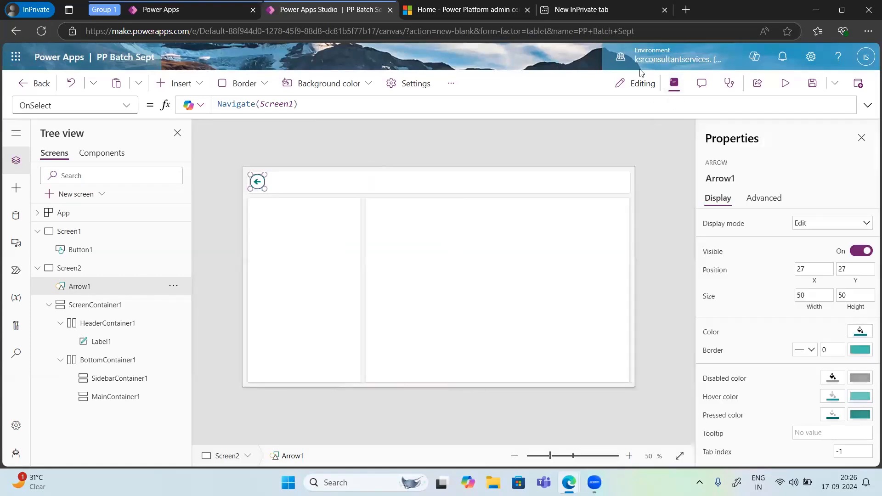
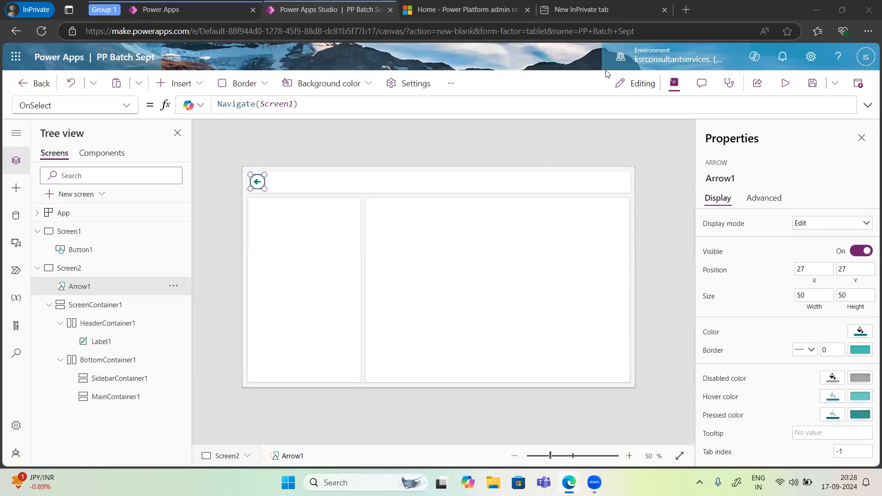
{"action": "left_click", "coordinate": [444, 15]}
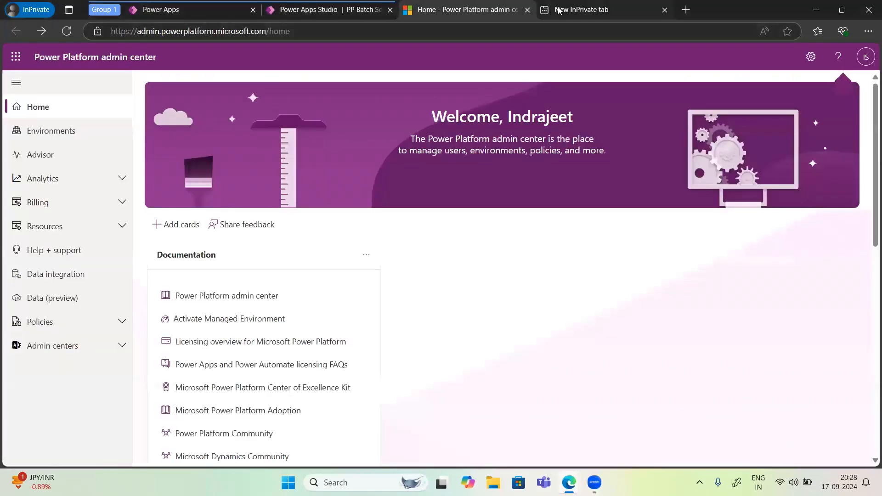
{"action": "left_click", "coordinate": [559, 10]}
{"action": "left_click", "coordinate": [450, 10]}
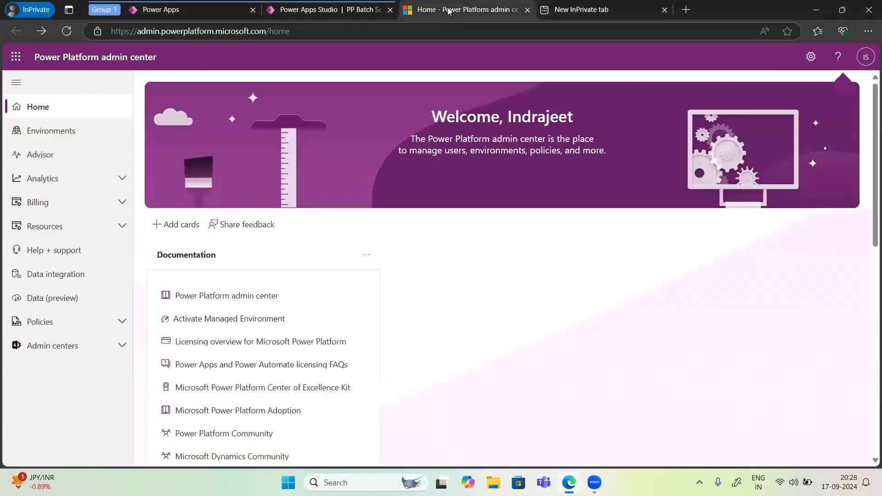
{"action": "left_click", "coordinate": [304, 10]}
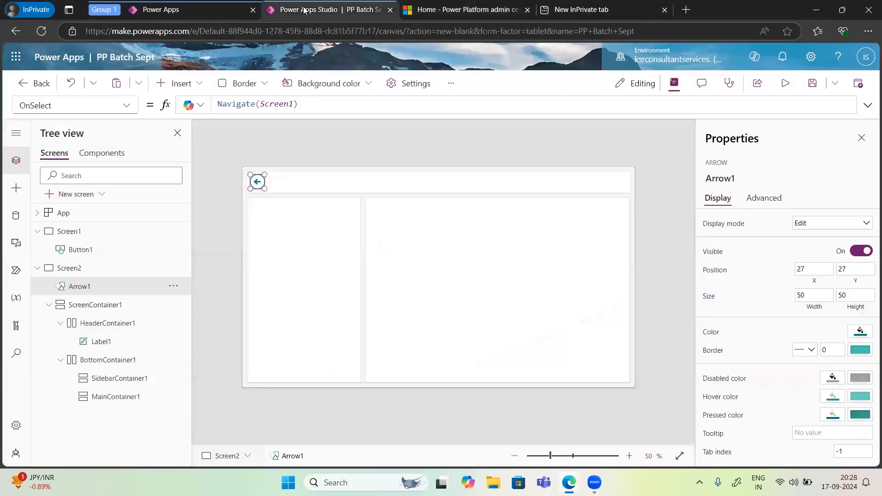
Step: Leave the app creation wizard and return to the Power Apps home page
{"action": "left_click", "coordinate": [195, 17]}
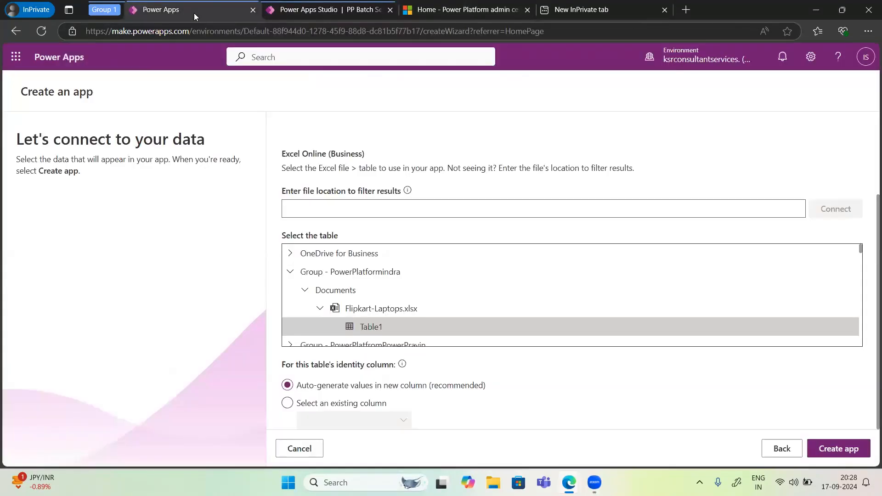
{"action": "left_click", "coordinate": [314, 14]}
{"action": "left_click", "coordinate": [195, 8]}
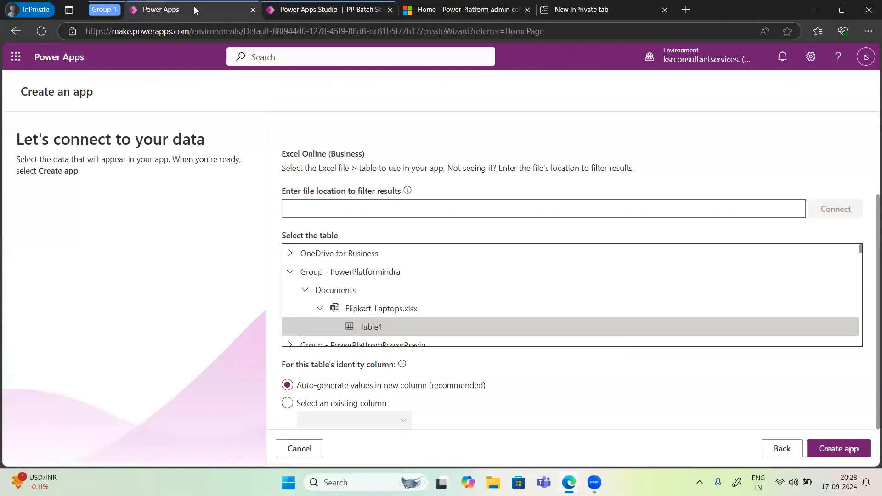
{"action": "left_click", "coordinate": [16, 31]}
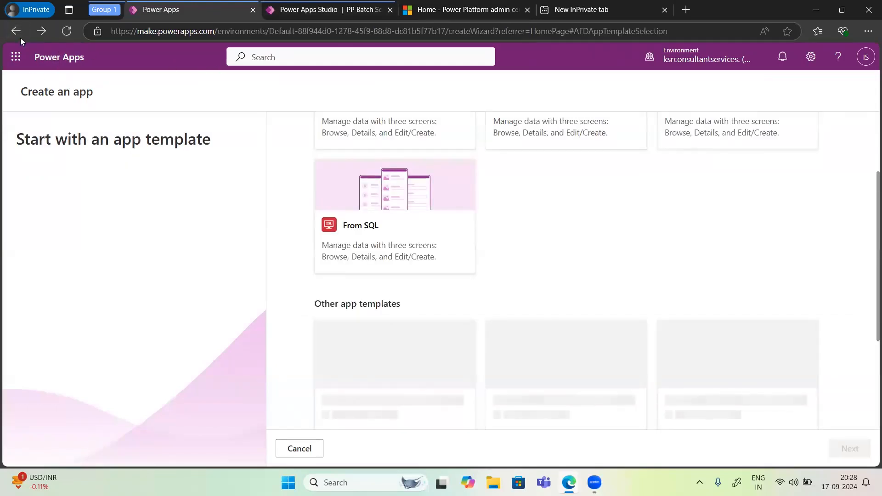
{"action": "left_click", "coordinate": [17, 35]}
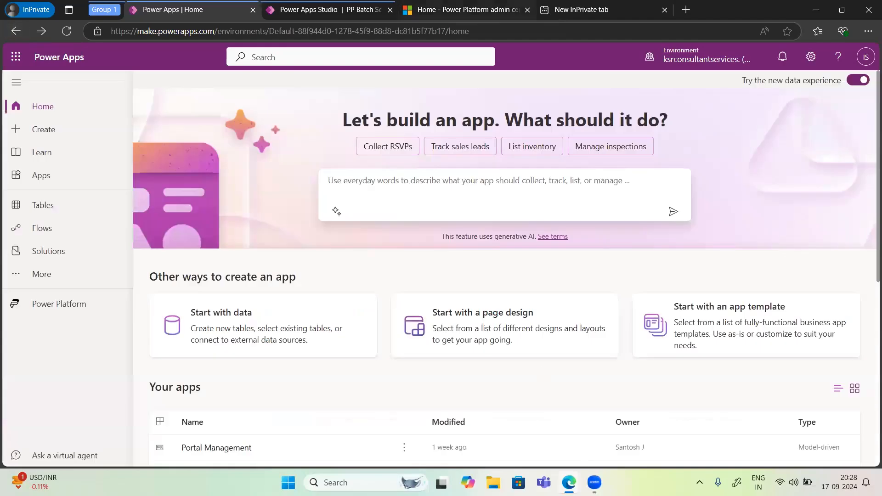
Step: Review the Agenda slide in the PowerApps.pptx presentation, and return to the Power Apps home page
{"action": "mouse_move", "coordinate": [569, 482]}
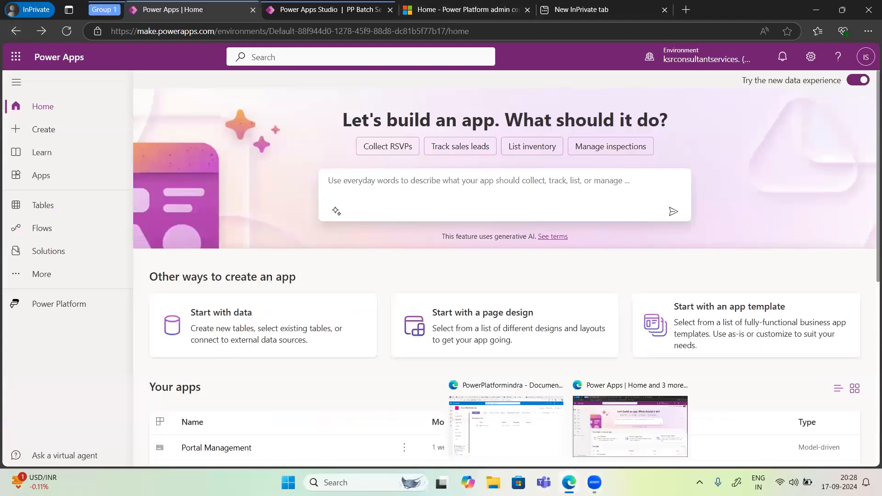
{"action": "left_click", "coordinate": [534, 445]}
{"action": "left_click", "coordinate": [366, 10]}
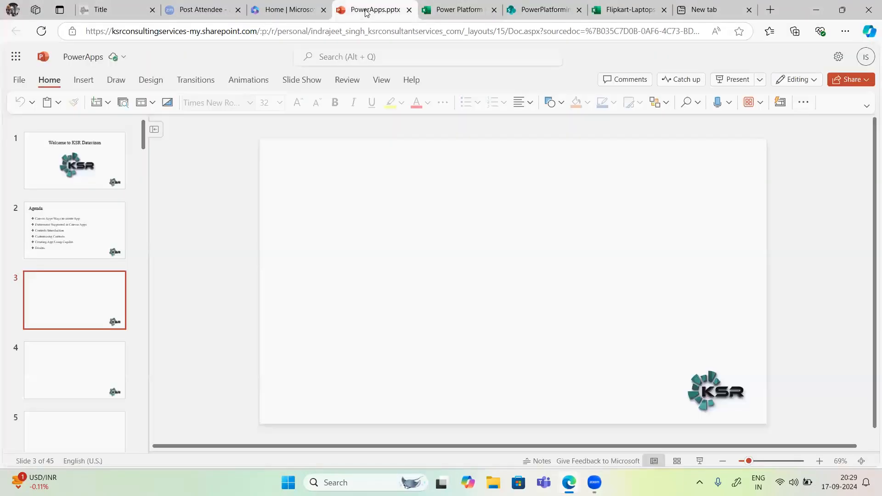
{"action": "left_click", "coordinate": [68, 235]}
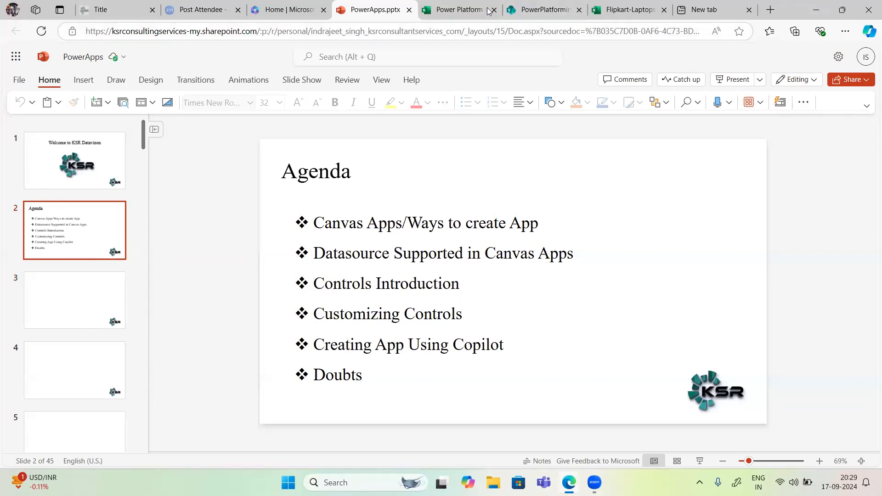
{"action": "mouse_move", "coordinate": [560, 481]}
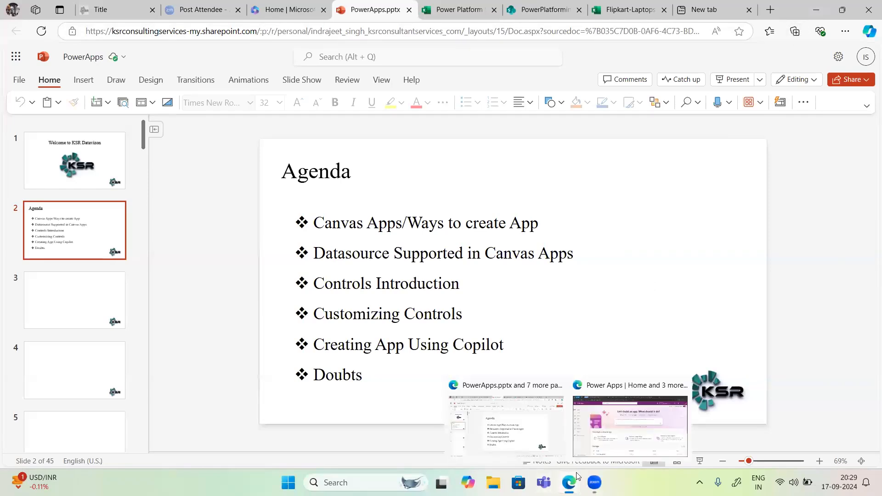
{"action": "left_click", "coordinate": [593, 445]}
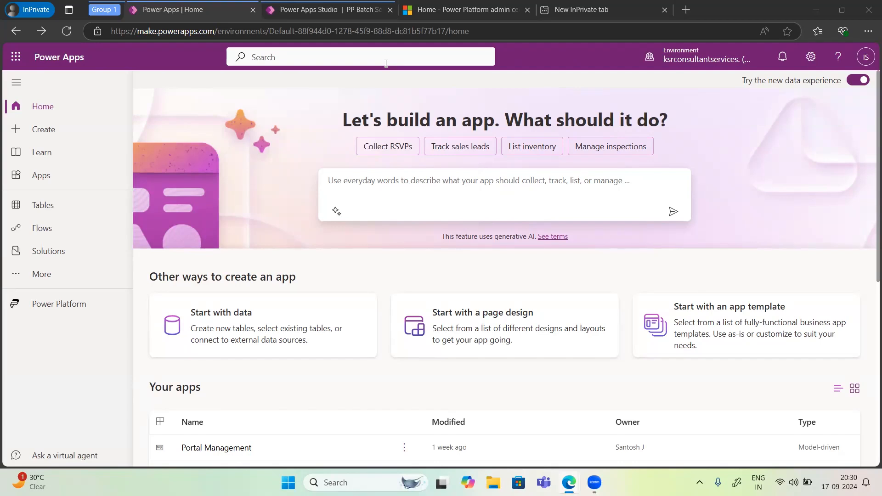
Step: Fill the app description with the suggested prompt List inventory, try to generate the app, and cancel the offer to switch environments
{"action": "left_click", "coordinate": [344, 182]}
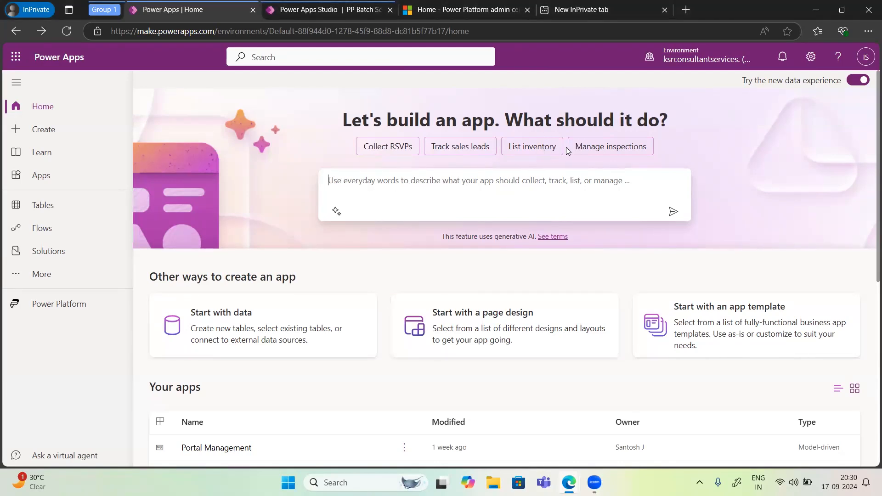
{"action": "left_click", "coordinate": [540, 153]}
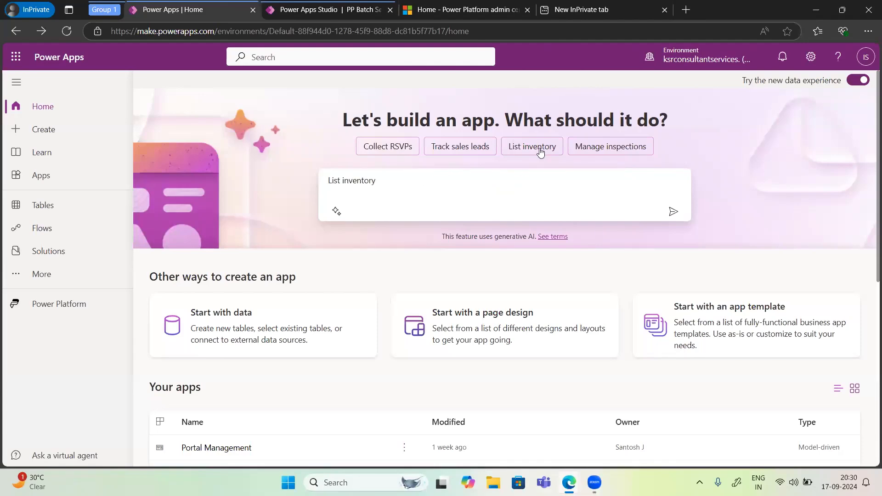
{"action": "left_click", "coordinate": [672, 213]}
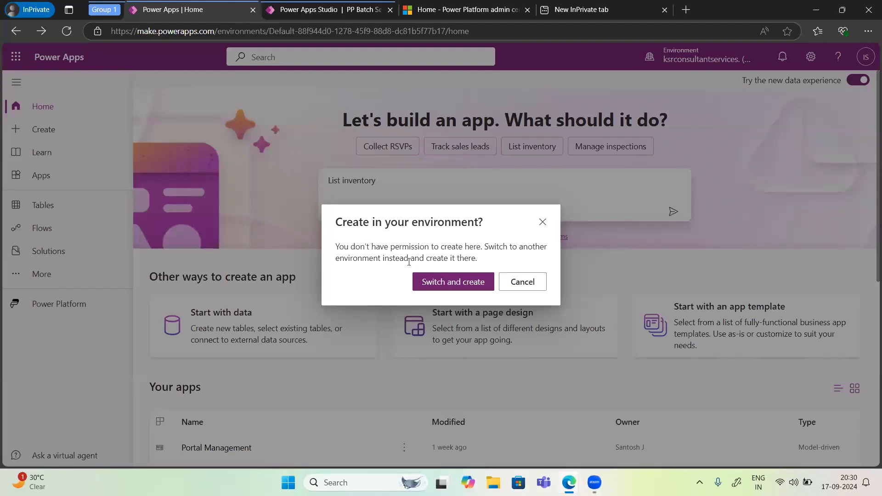
{"action": "left_click", "coordinate": [509, 282]}
Step: Switch to the pp environment and have Copilot generate the tables for the List inventory app
{"action": "left_click", "coordinate": [677, 68]}
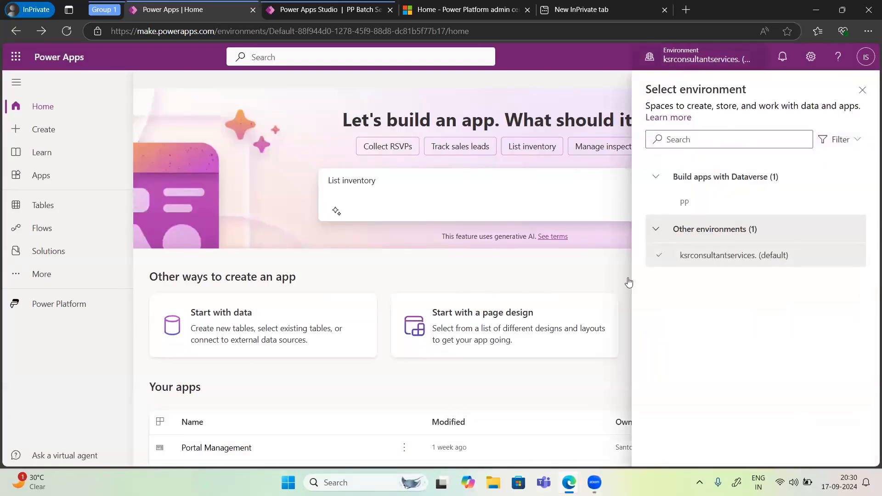
{"action": "mouse_move", "coordinate": [754, 256]}
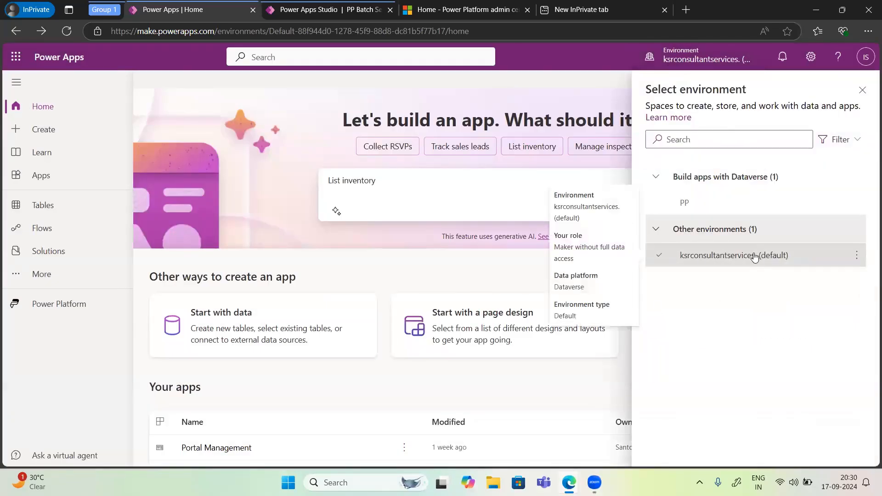
{"action": "left_click", "coordinate": [688, 203]}
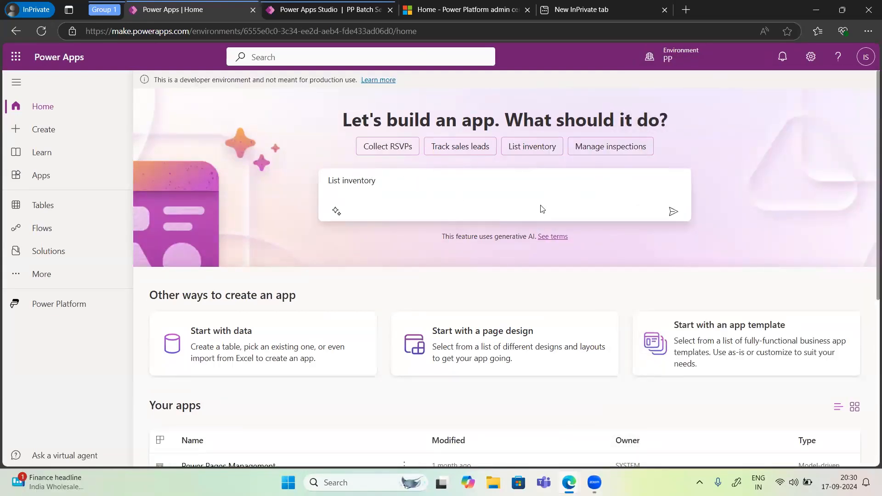
{"action": "left_click", "coordinate": [671, 231]}
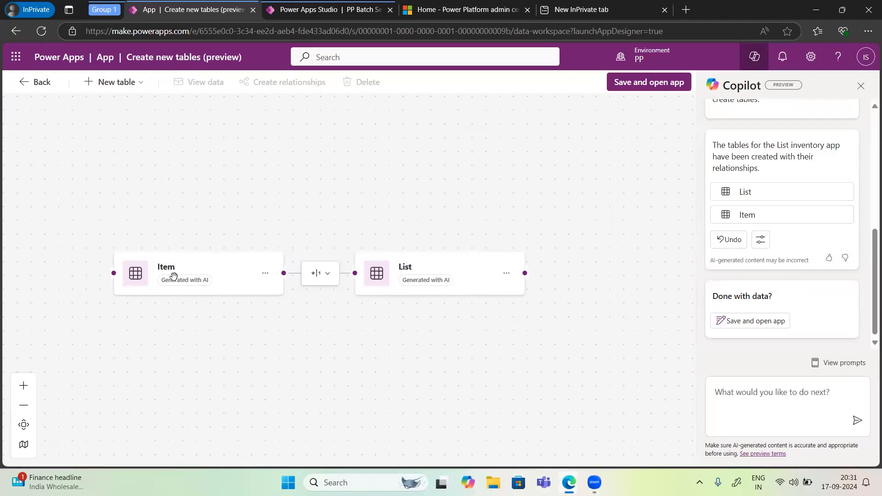
Step: Show the Item table's data and add a row with the item name Desktop and quantity 10
{"action": "left_click", "coordinate": [150, 270]}
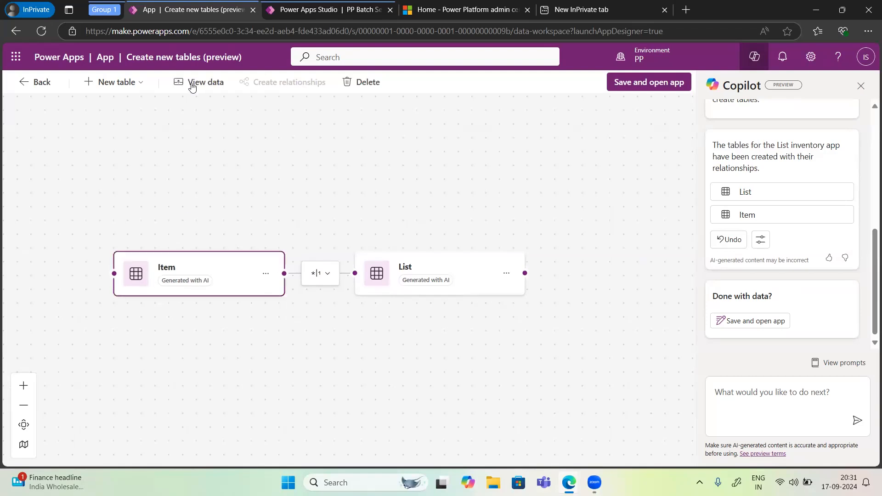
{"action": "left_click", "coordinate": [192, 82]}
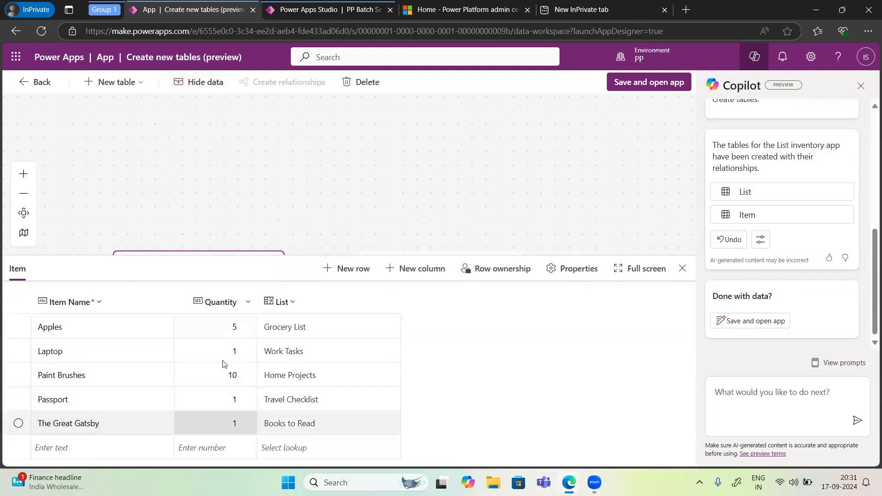
{"action": "left_click", "coordinate": [350, 269]}
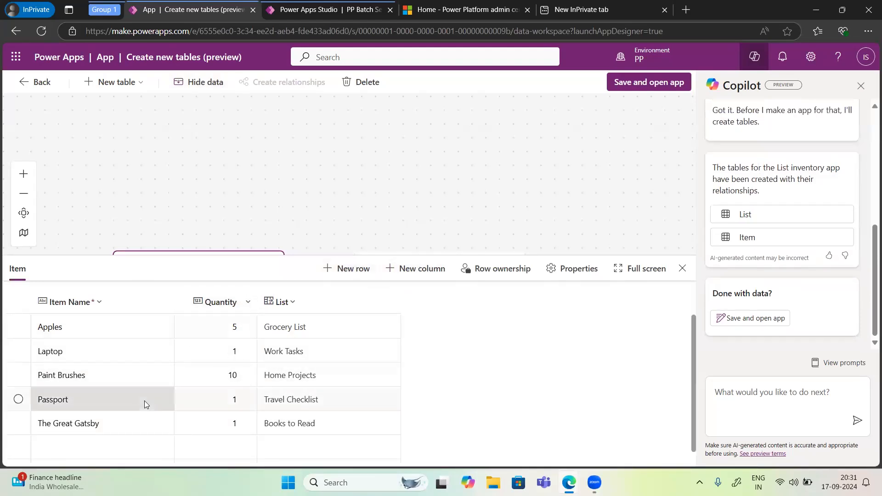
{"action": "left_click", "coordinate": [72, 444]}
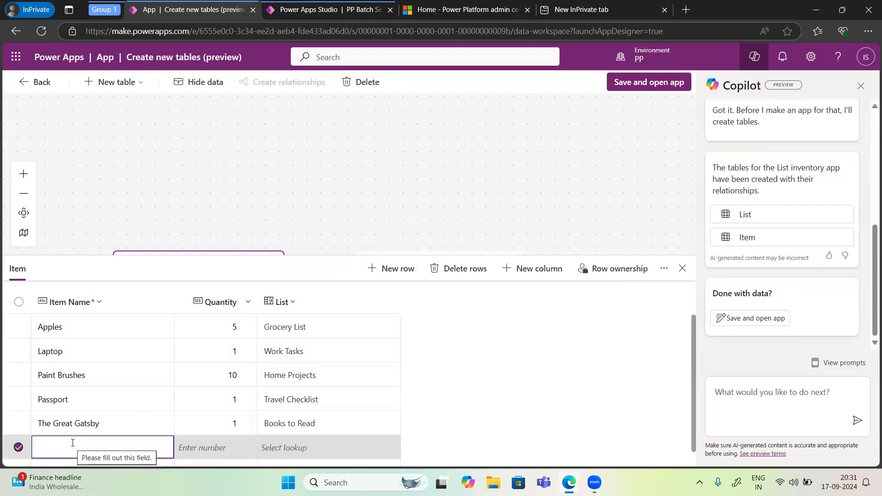
{"action": "type", "text": "Desktop"}
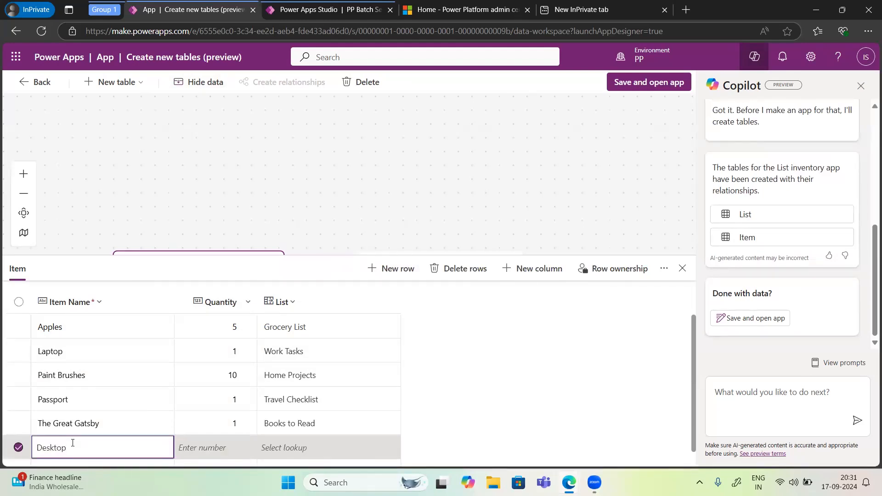
{"action": "key", "text": "Tab"}
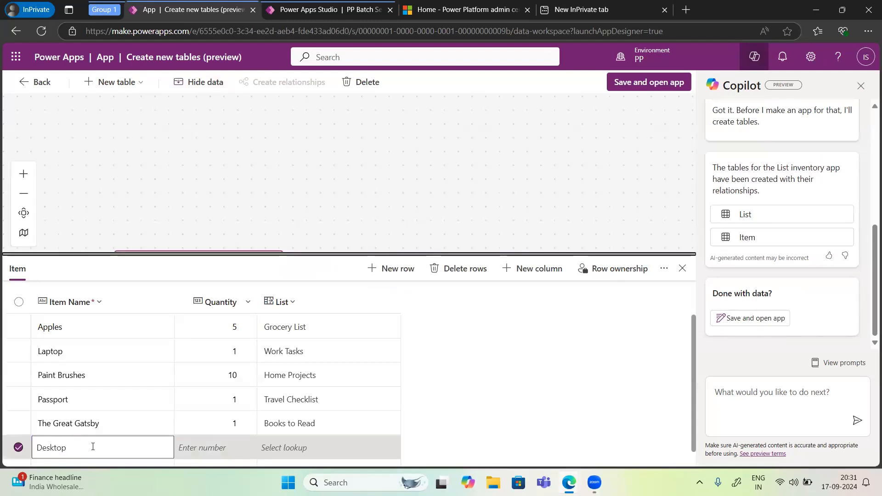
{"action": "left_click", "coordinate": [229, 448]}
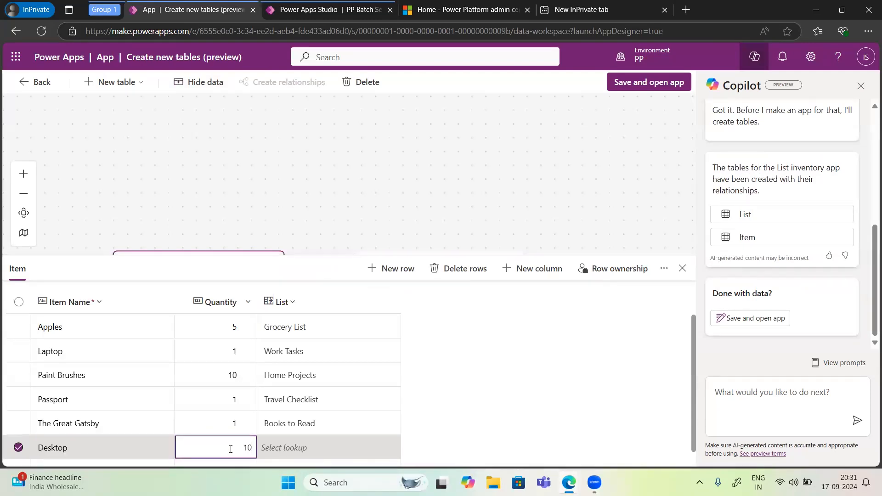
Step: Try to paste the Laptop row's Work Tasks value into the Desktop row's List field, blocking the site's clipboard access
{"action": "left_click", "coordinate": [282, 447]}
{"action": "right_click", "coordinate": [282, 447]}
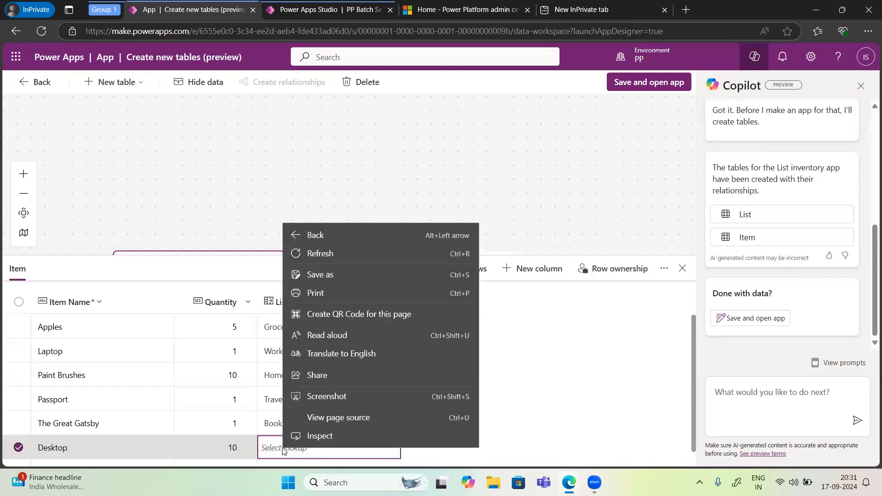
{"action": "left_click", "coordinate": [275, 351]}
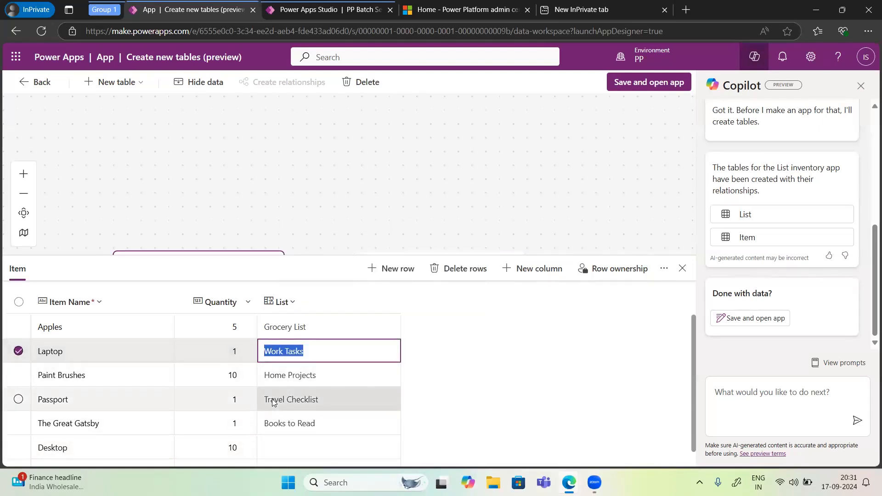
{"action": "left_click", "coordinate": [279, 449]}
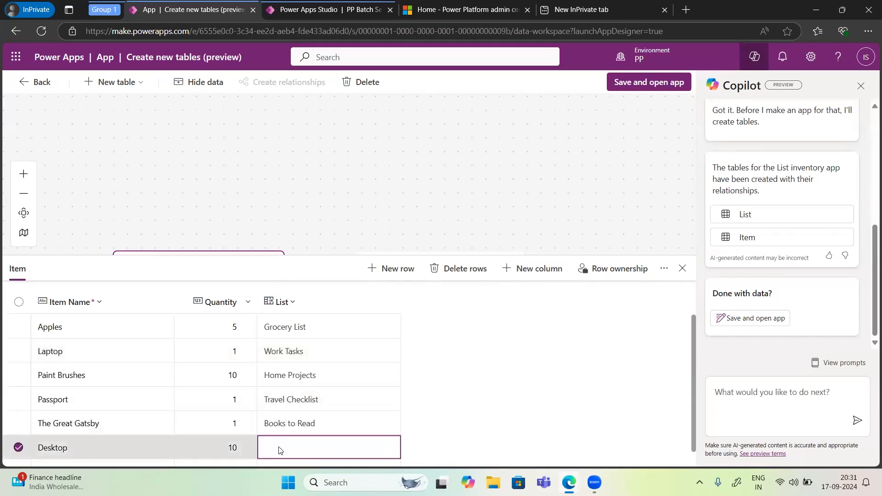
{"action": "key", "text": "ctrl+v"}
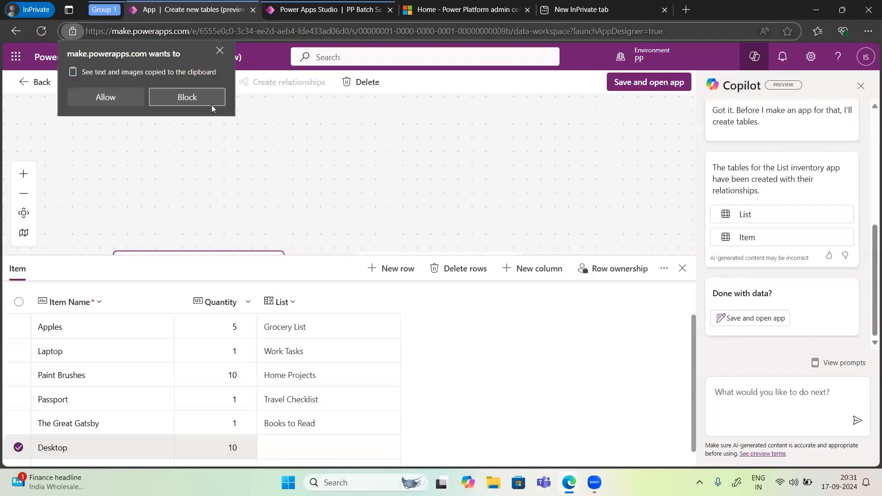
{"action": "left_click", "coordinate": [187, 97]}
Step: Set the Desktop row's List lookup to Work Tasks and close the Item table's data
{"action": "left_click", "coordinate": [285, 446]}
{"action": "left_click", "coordinate": [285, 446]}
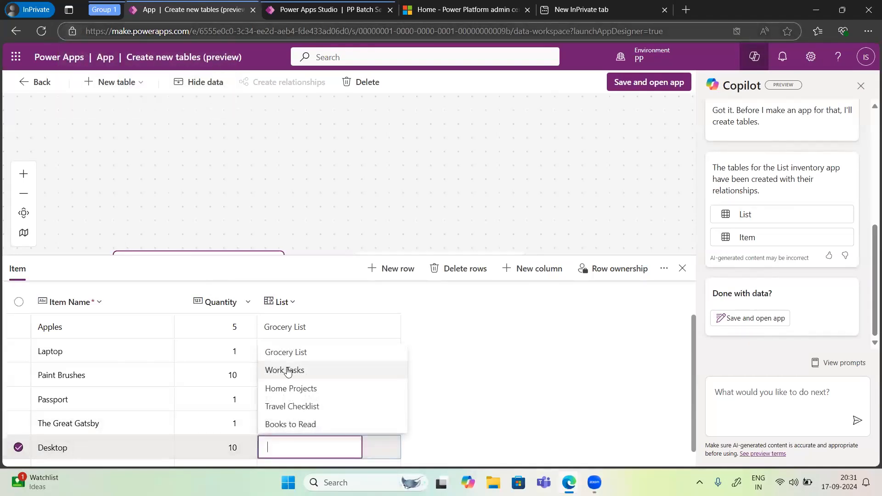
{"action": "left_click", "coordinate": [287, 370]}
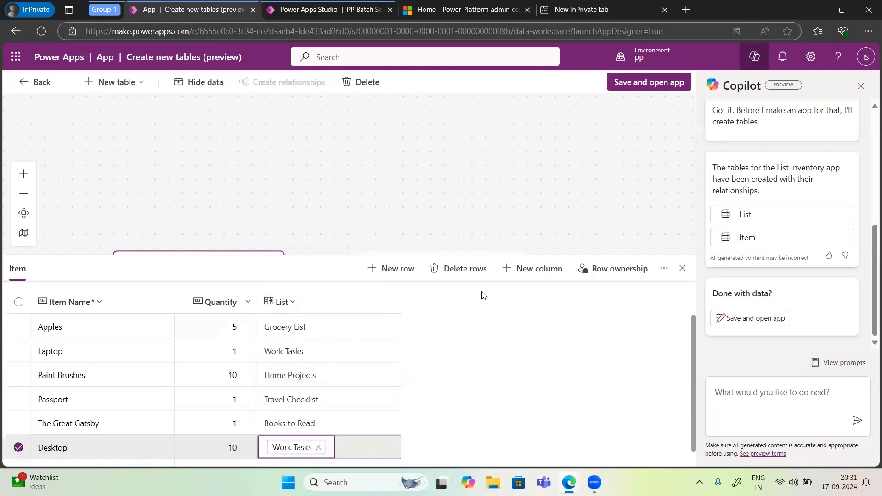
{"action": "scroll", "coordinate": [508, 335], "scroll_direction": "down", "scroll_amount": 1}
{"action": "scroll", "coordinate": [508, 335], "scroll_direction": "up", "scroll_amount": 1}
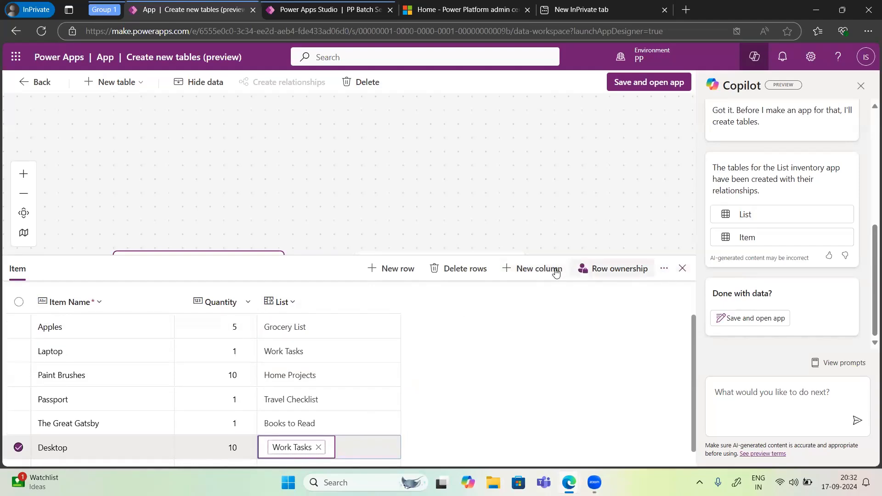
{"action": "left_click", "coordinate": [681, 270]}
Step: Review the settings and available types of the relationship between the Item and List tables, cancelling without changes
{"action": "left_click", "coordinate": [404, 266]}
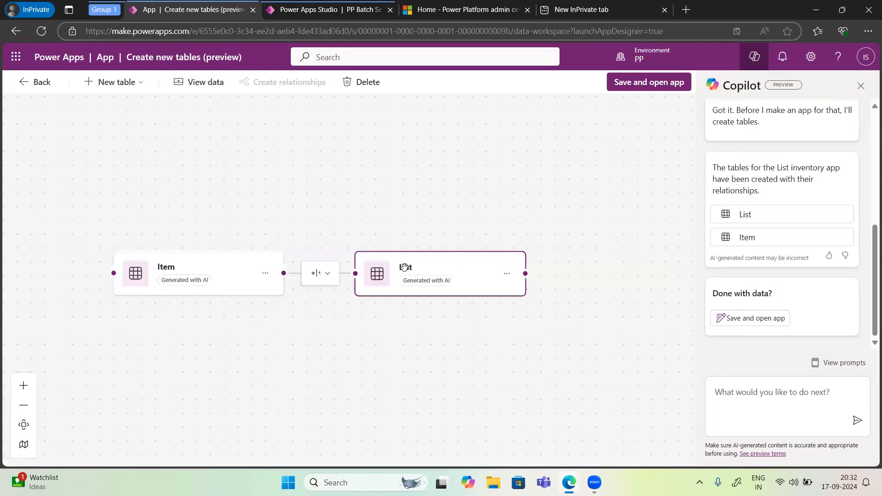
{"action": "left_click", "coordinate": [321, 280]}
{"action": "left_click", "coordinate": [330, 295]}
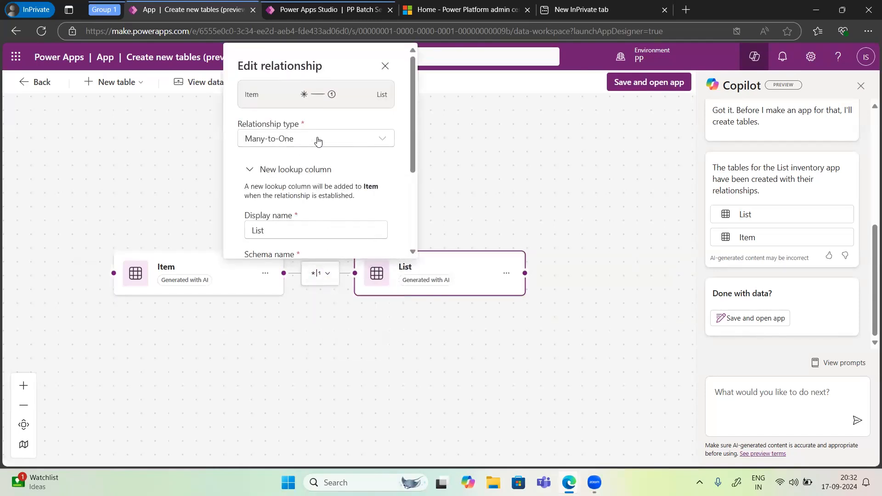
{"action": "left_click", "coordinate": [318, 139]}
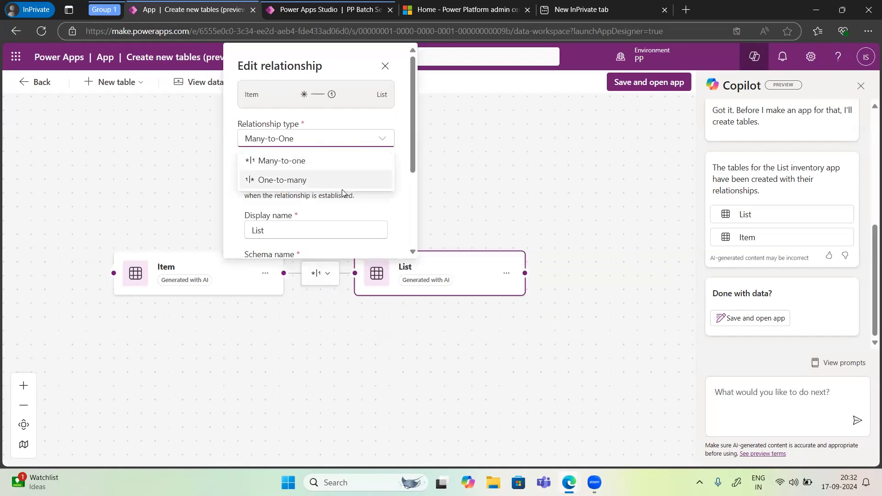
{"action": "left_click", "coordinate": [384, 210]}
{"action": "scroll", "coordinate": [385, 210], "scroll_direction": "down", "scroll_amount": 3}
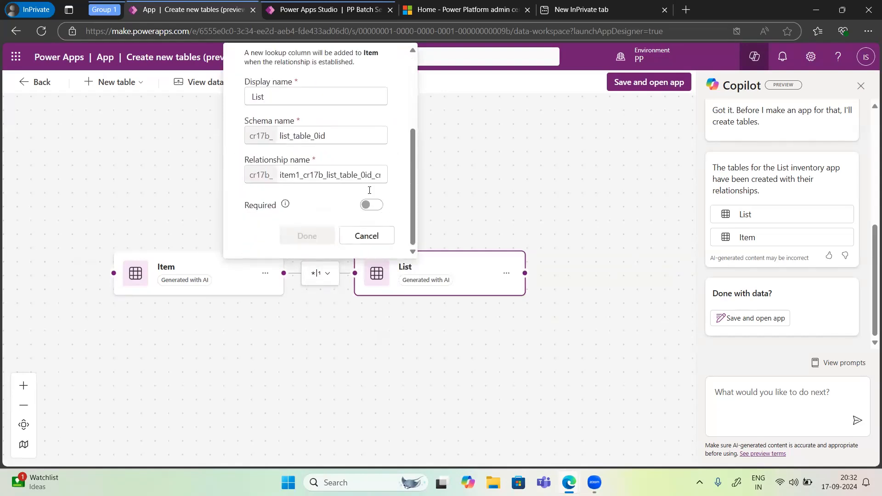
{"action": "left_click", "coordinate": [355, 237]}
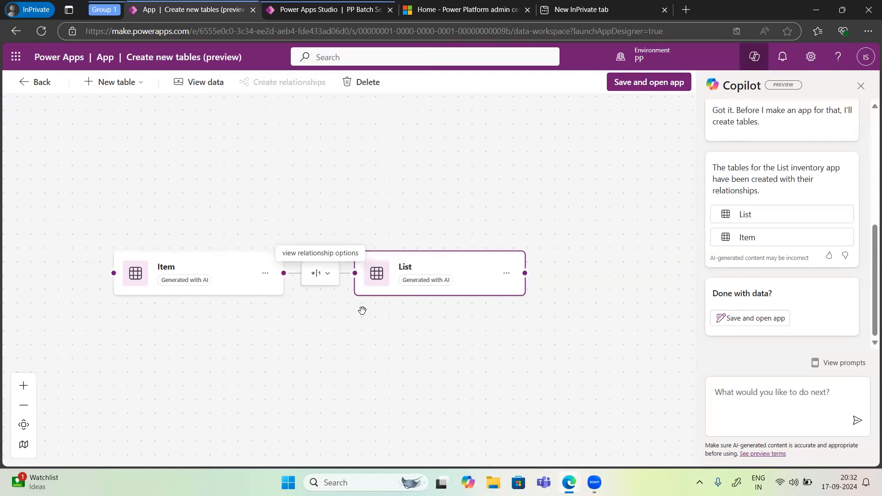
{"action": "left_click", "coordinate": [133, 86]}
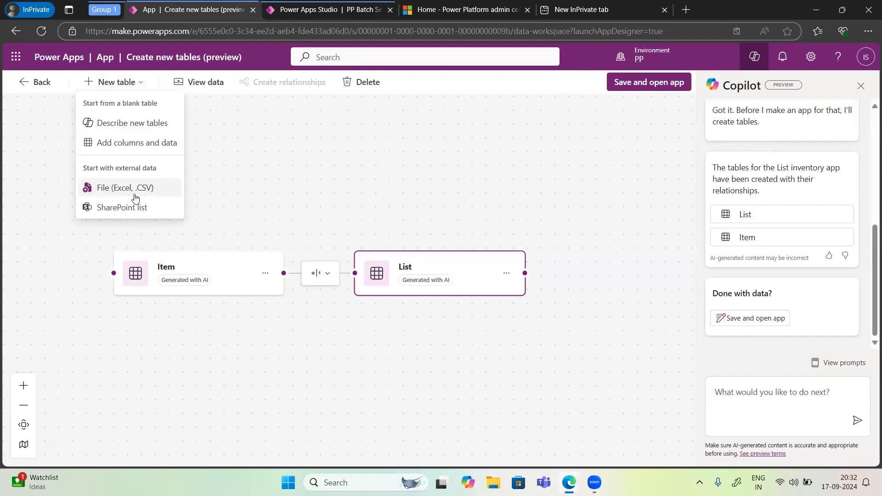
{"action": "left_click", "coordinate": [418, 193]}
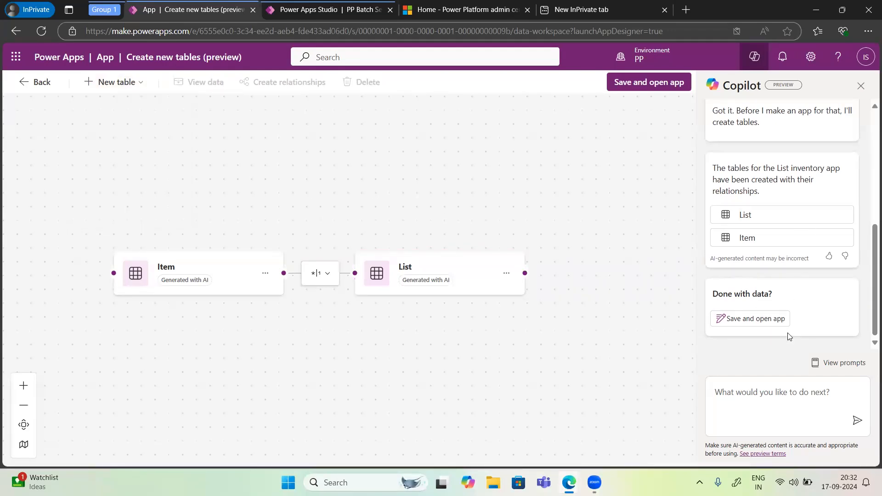
{"action": "scroll", "coordinate": [749, 156], "scroll_direction": "up", "scroll_amount": 5}
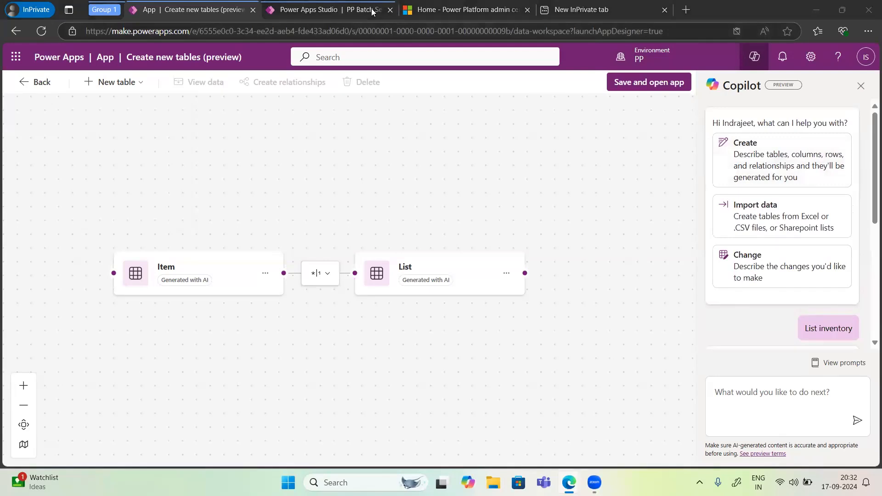
{"action": "scroll", "coordinate": [783, 327], "scroll_direction": "down", "scroll_amount": 5}
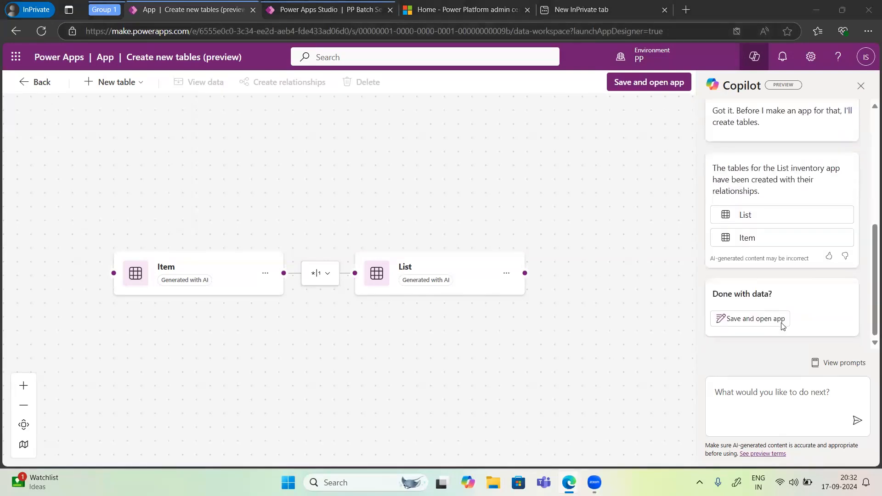
{"action": "scroll", "coordinate": [781, 328], "scroll_direction": "up", "scroll_amount": 3}
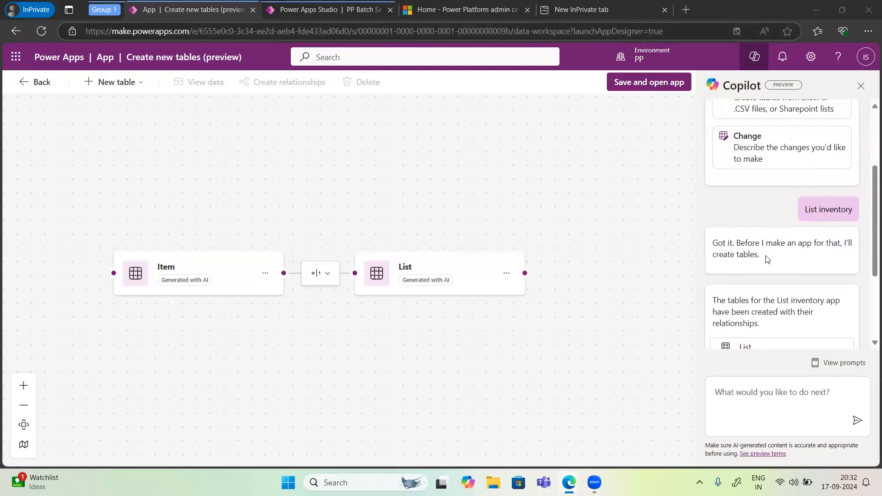
{"action": "scroll", "coordinate": [766, 259], "scroll_direction": "down", "scroll_amount": 3}
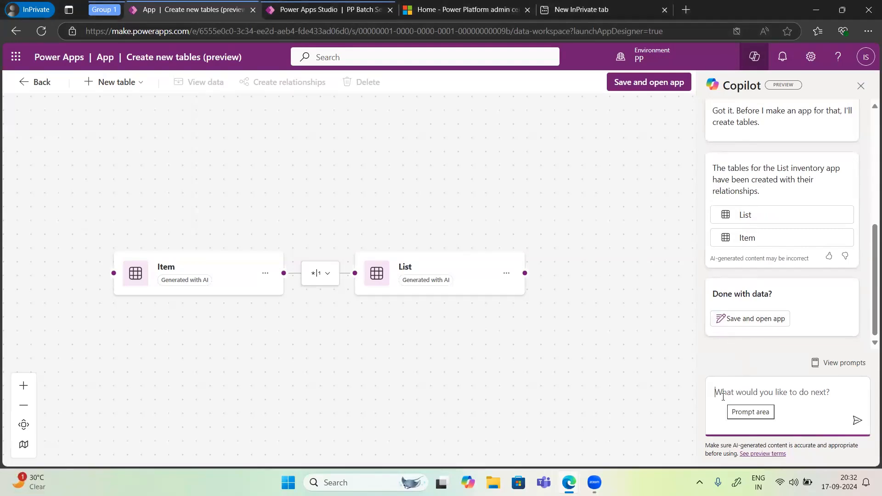
Step: Ask Copilot to "Change item table name to Items"
{"action": "type", "text": "Change it"}
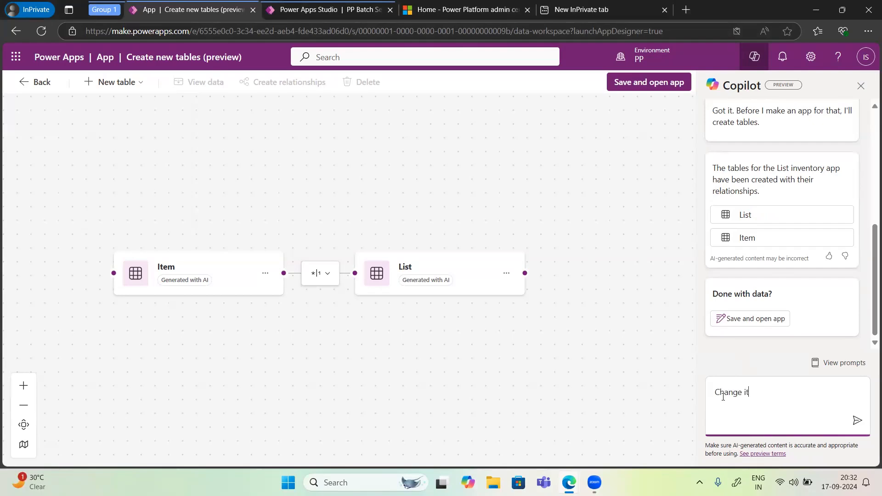
{"action": "type", "text": "em table name to Items"}
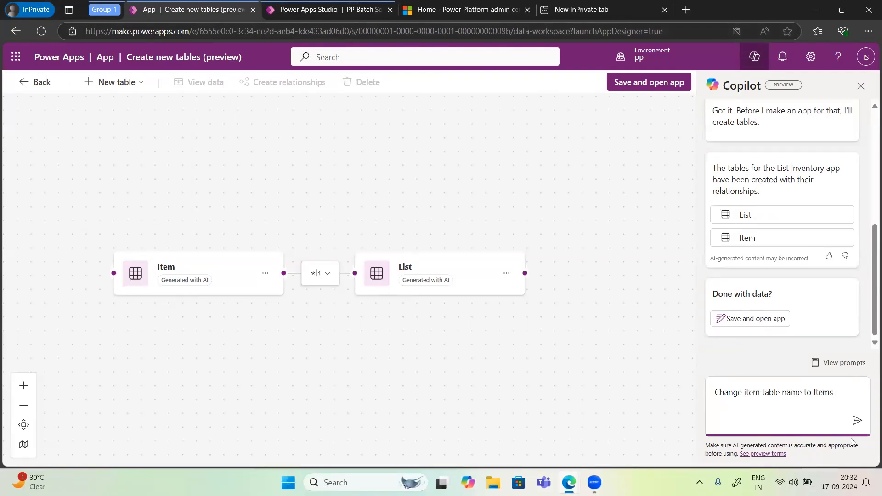
{"action": "left_click", "coordinate": [856, 421]}
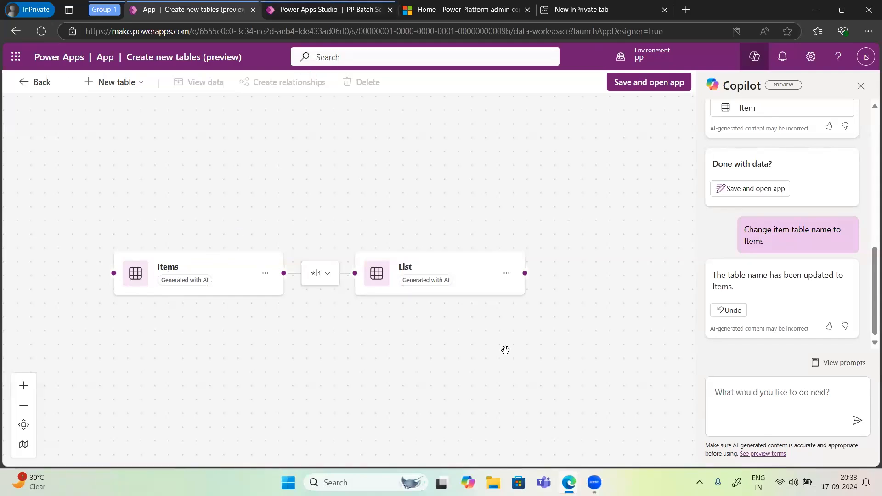
{"action": "left_click", "coordinate": [764, 388]}
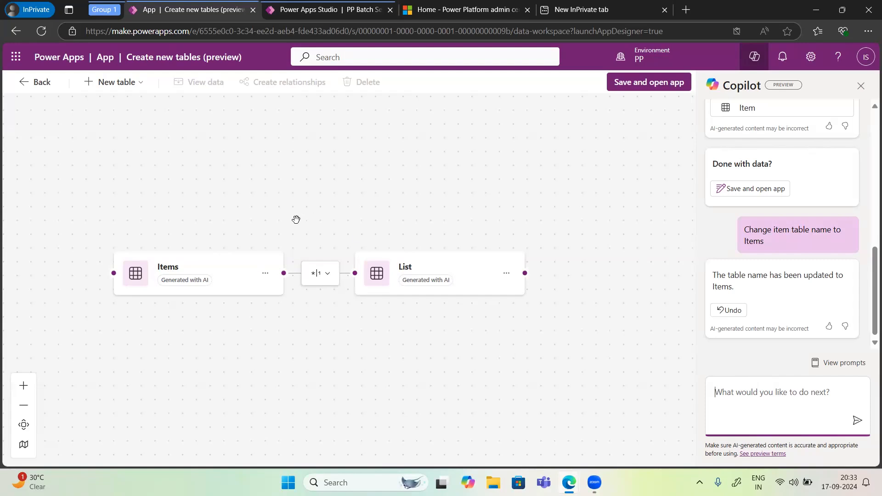
{"action": "left_click", "coordinate": [421, 278]}
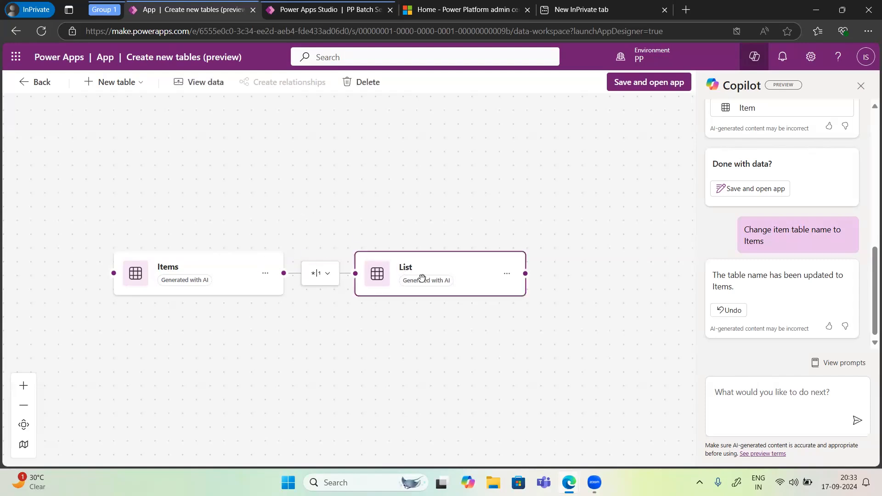
{"action": "left_click", "coordinate": [215, 296]}
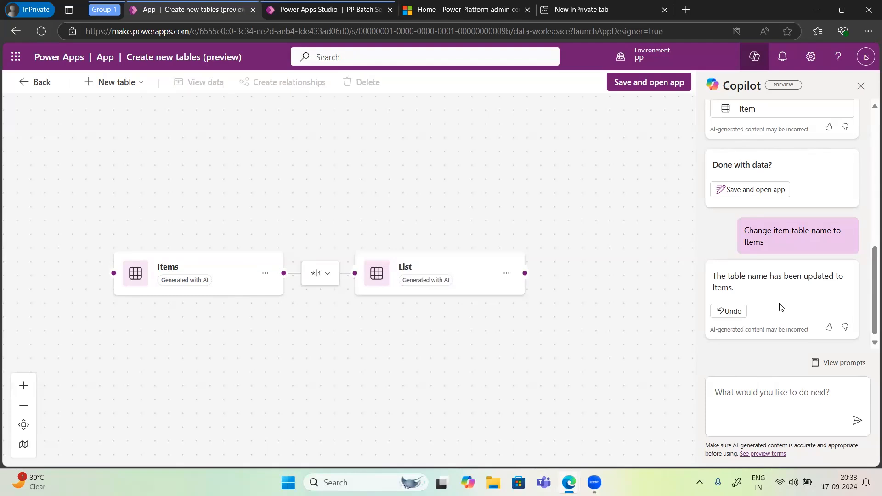
{"action": "scroll", "coordinate": [781, 306], "scroll_direction": "up", "scroll_amount": 2}
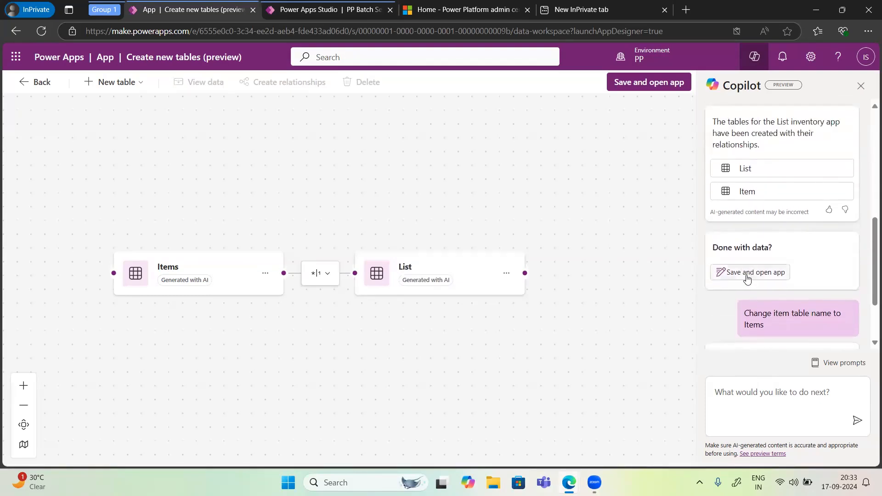
Step: Ask Copilot to "Save and open the created App", confirm with Don't ask me again enabled, and skip the Studio welcome
{"action": "left_click", "coordinate": [729, 392]}
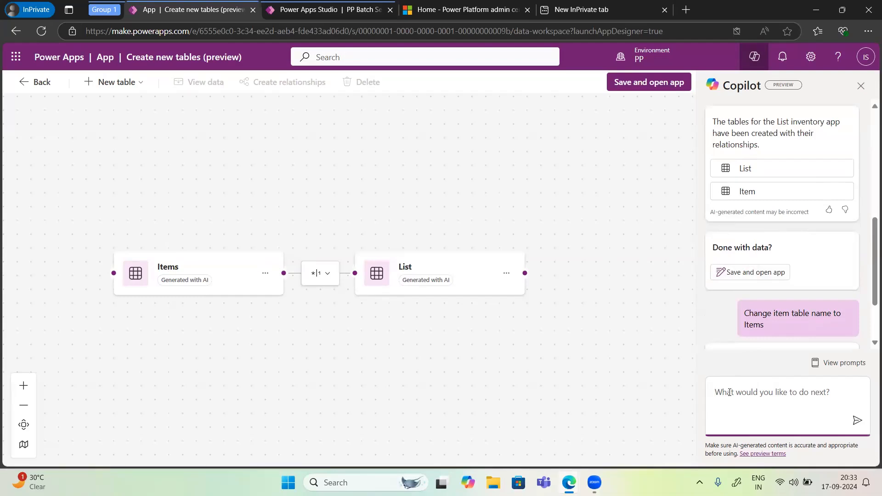
{"action": "type", "text": "S"}
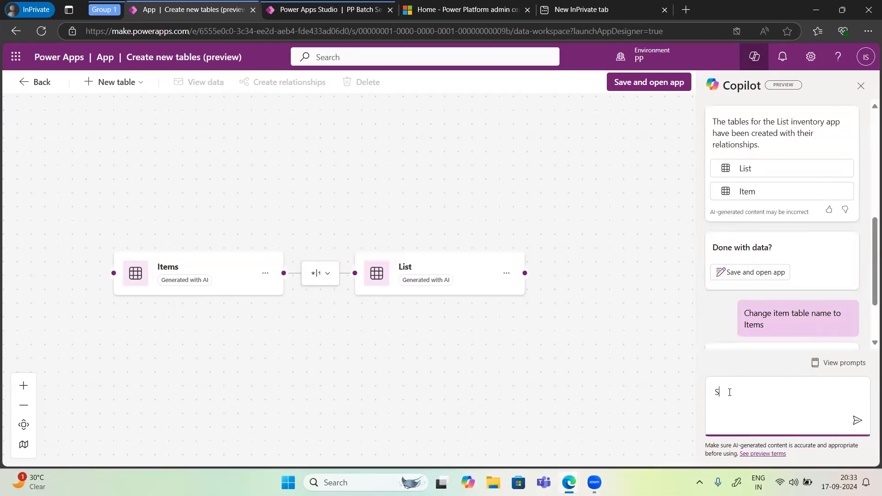
{"action": "type", "text": "ave and open the created App"}
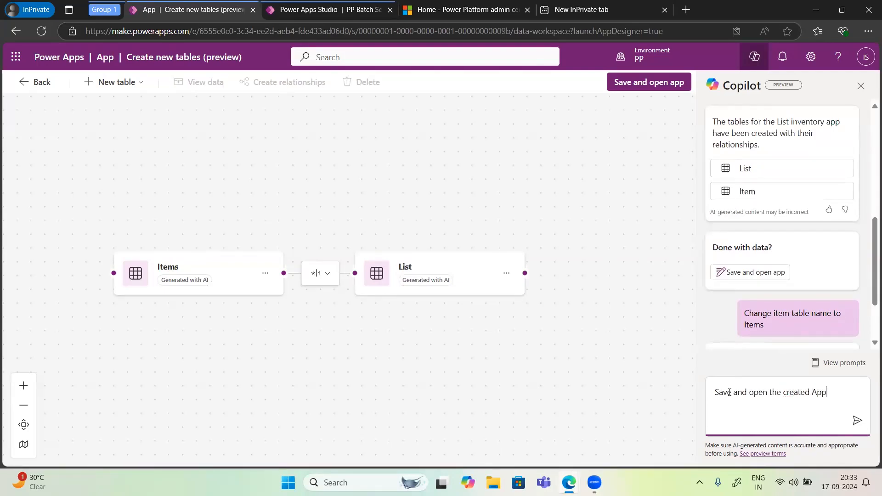
{"action": "key", "text": "Return"}
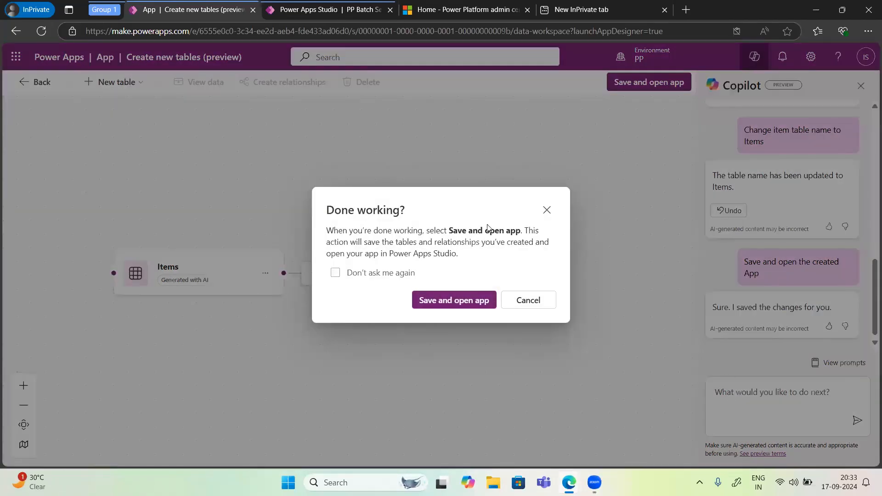
{"action": "left_click", "coordinate": [335, 275]}
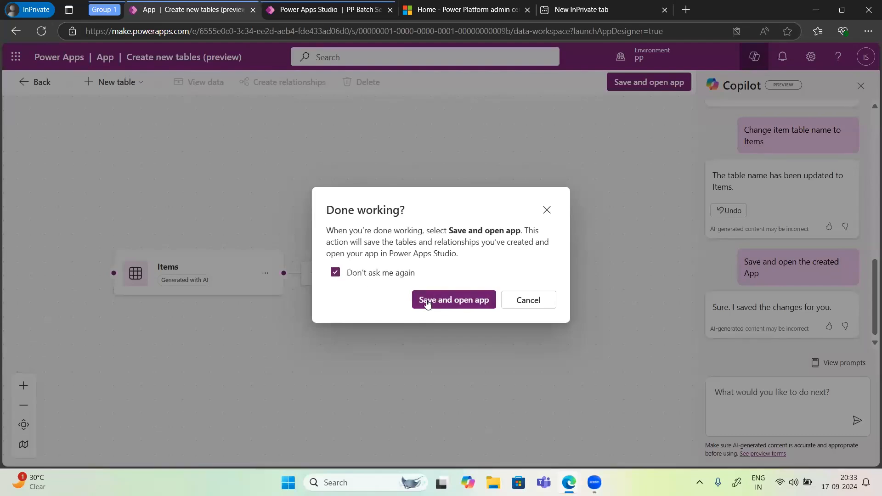
{"action": "left_click", "coordinate": [437, 300]}
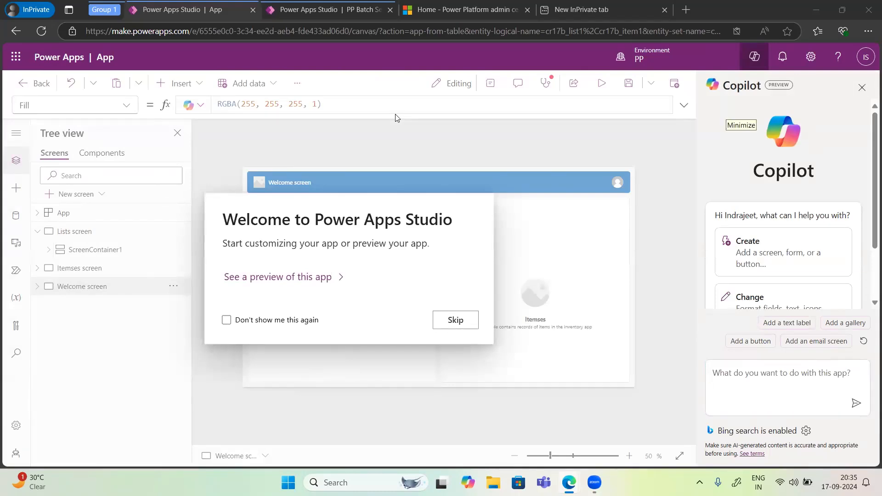
{"action": "left_click", "coordinate": [456, 320]}
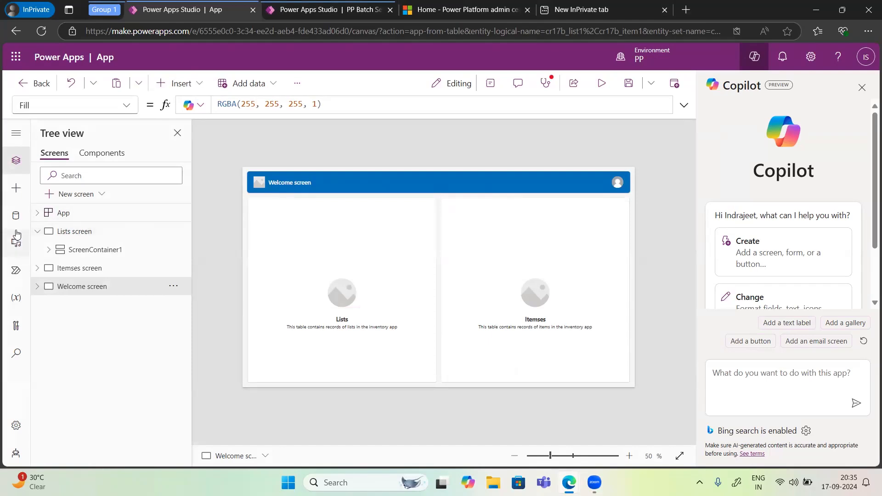
Step: Expand the Lists, Itemses and Welcome screens, plus ScreenContainer1 and TableNameContainer1, to examine the generated app's control structure
{"action": "left_click", "coordinate": [37, 232]}
{"action": "left_click", "coordinate": [37, 232]}
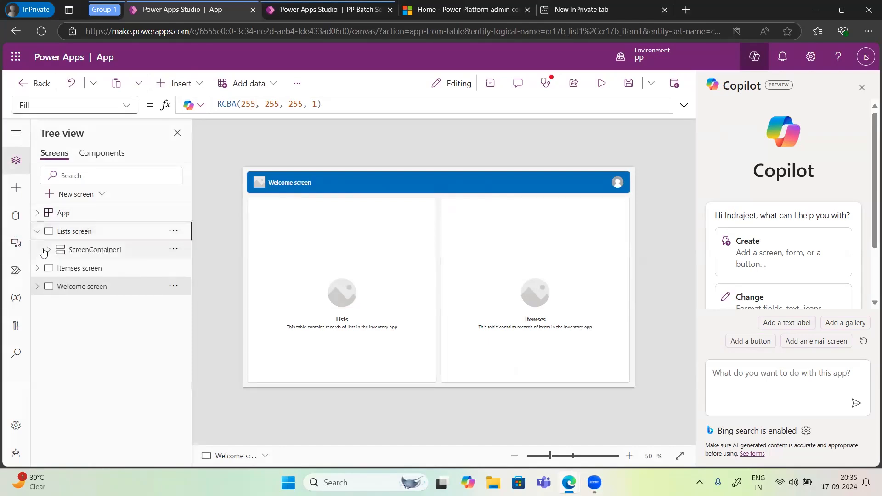
{"action": "left_click", "coordinate": [37, 269]}
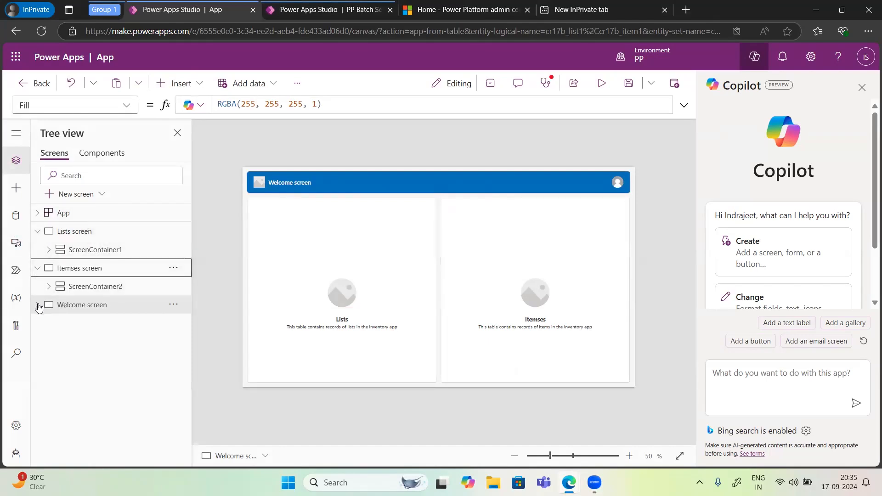
{"action": "left_click", "coordinate": [38, 306]}
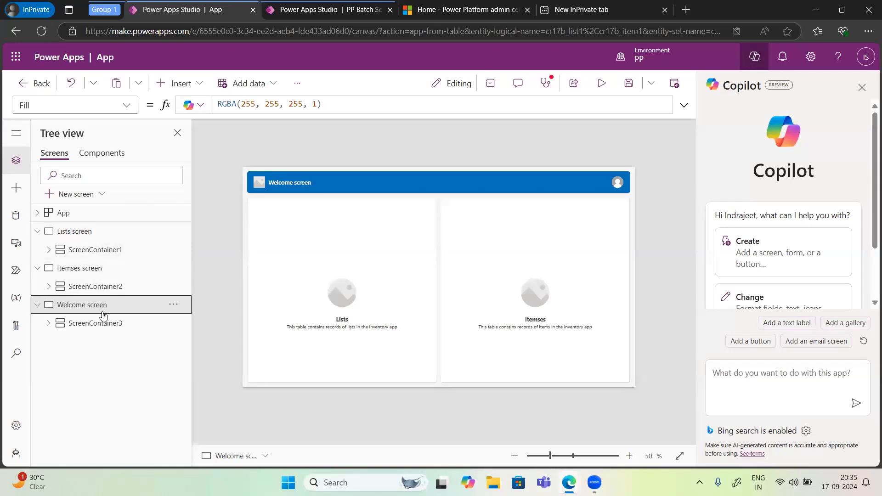
{"action": "left_click", "coordinate": [49, 251]}
{"action": "left_click", "coordinate": [60, 268]}
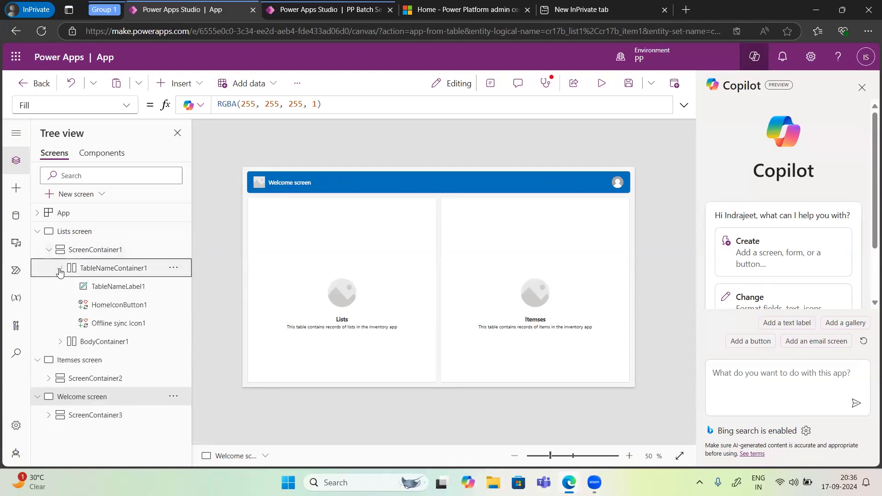
Step: Replace the Lists placeholder image on the Welcome screen with the first stock image, the one with a blue background
{"action": "left_click", "coordinate": [351, 294]}
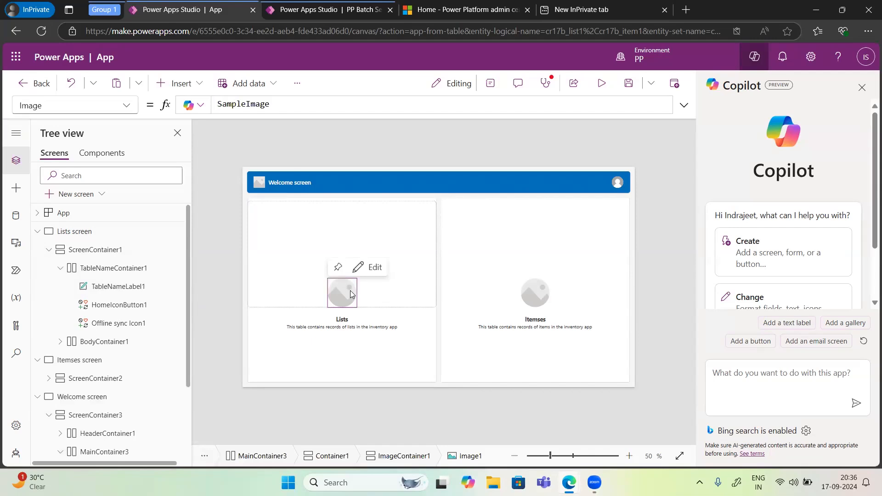
{"action": "left_click", "coordinate": [364, 271]}
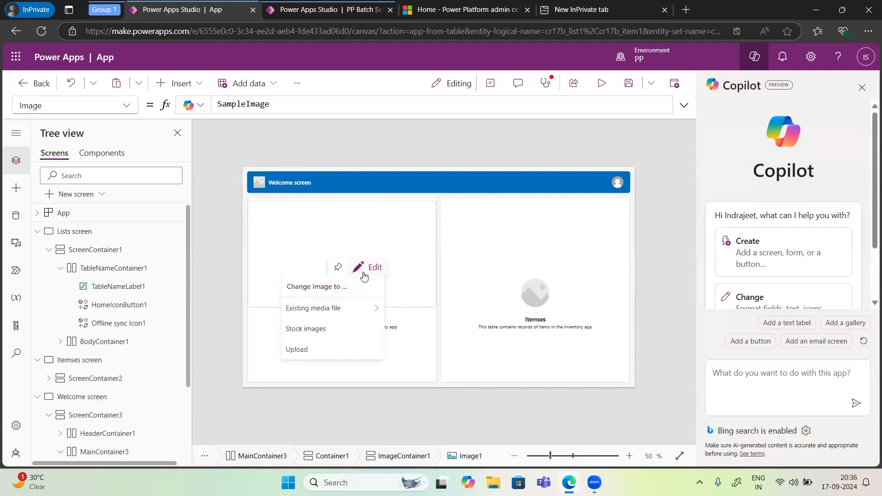
{"action": "left_click", "coordinate": [323, 330]}
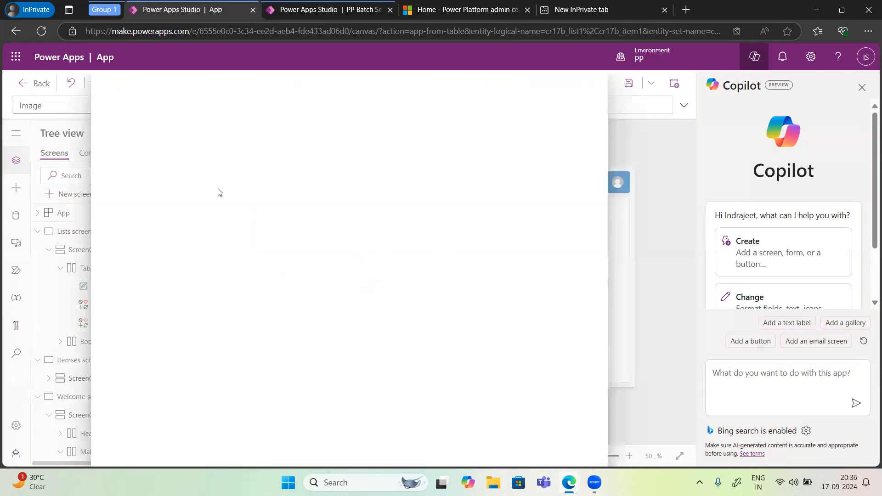
{"action": "left_click", "coordinate": [150, 241]}
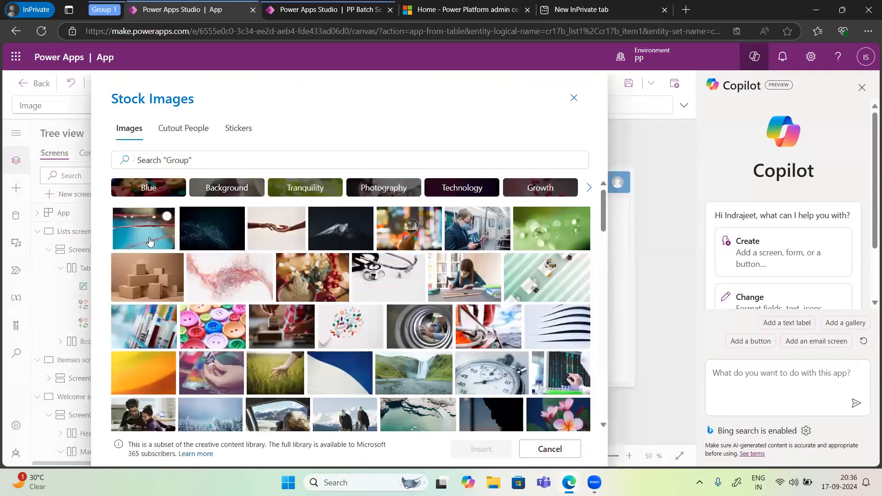
{"action": "left_click", "coordinate": [482, 454]}
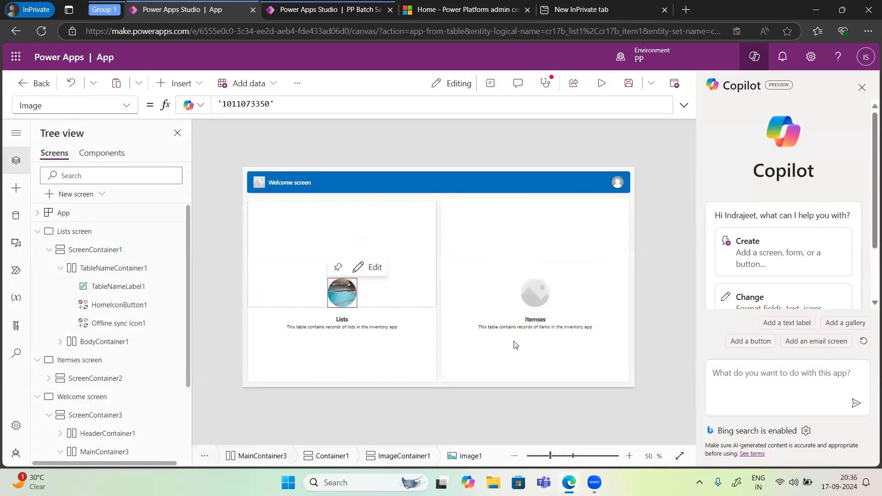
Step: Replace the Itemses placeholder image on the Welcome screen with the existing media file already used for the Lists image
{"action": "left_click", "coordinate": [535, 292]}
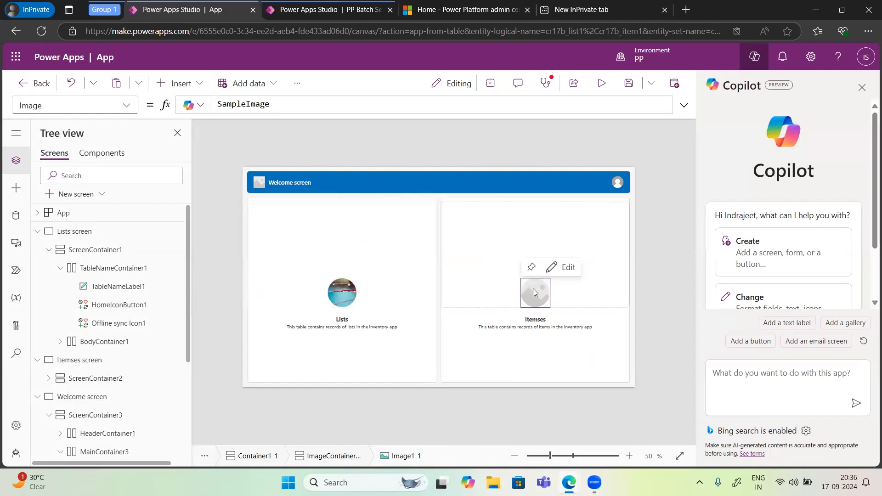
{"action": "left_click", "coordinate": [557, 272]}
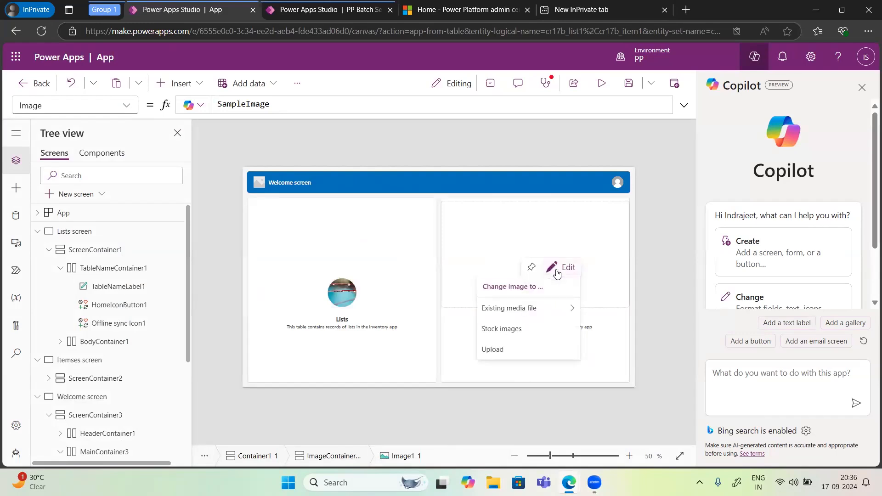
{"action": "mouse_move", "coordinate": [522, 312]}
{"action": "left_click", "coordinate": [611, 328]}
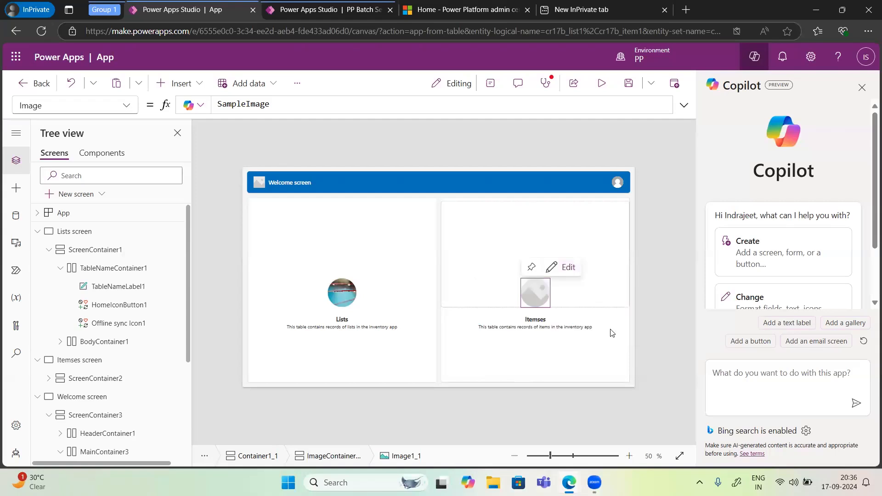
Step: Check Header1 and TableNameLabel1, collapse the Lists screen with its ScreenContainer1, and return to the Welcome screen's control structure
{"action": "left_click", "coordinate": [619, 187]}
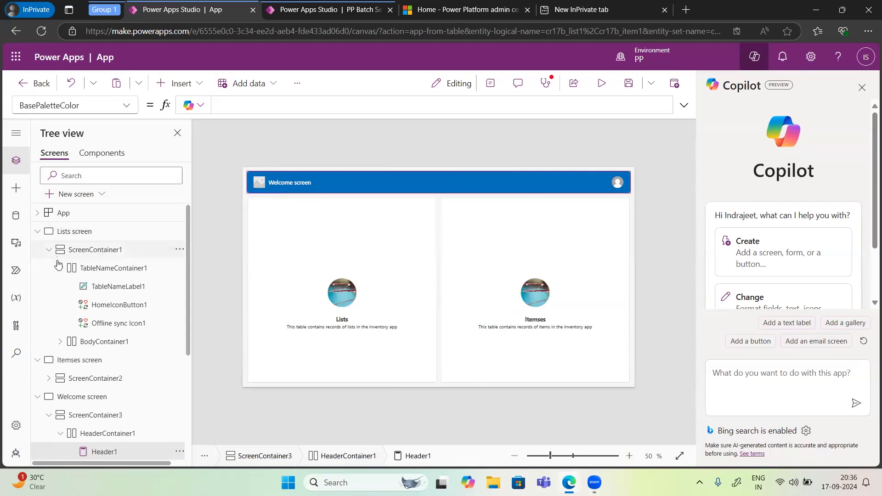
{"action": "left_click", "coordinate": [106, 290]}
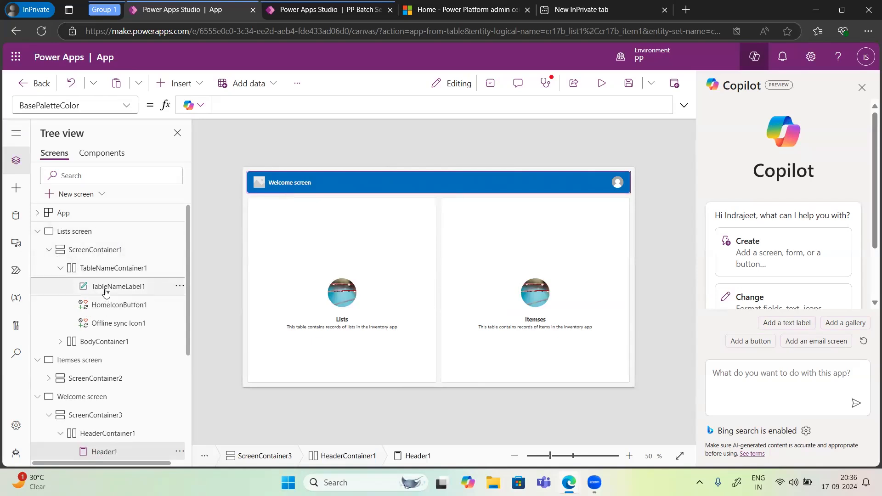
{"action": "left_click", "coordinate": [48, 250]}
{"action": "left_click", "coordinate": [61, 274]}
{"action": "double_click", "coordinate": [61, 271]}
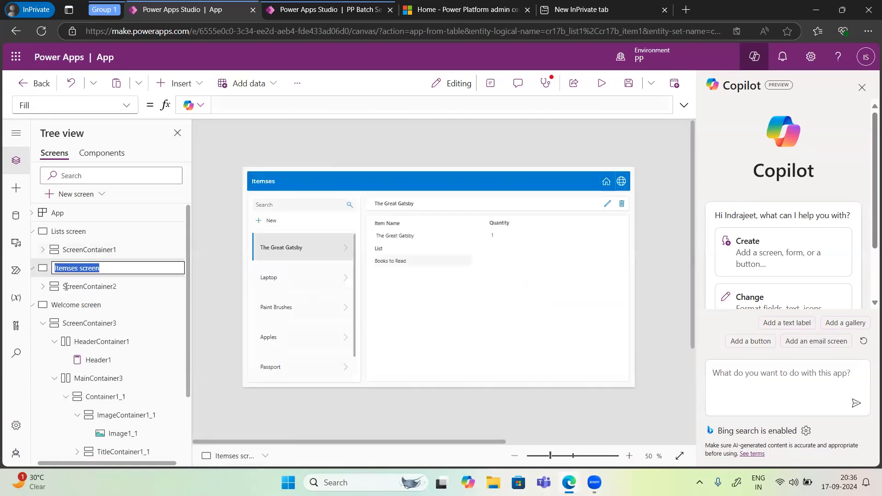
{"action": "left_click", "coordinate": [32, 232]}
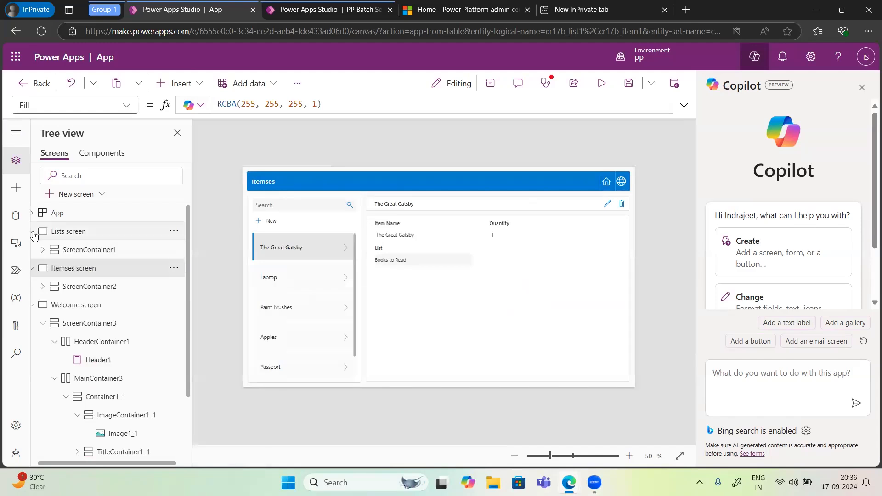
{"action": "left_click", "coordinate": [77, 288]}
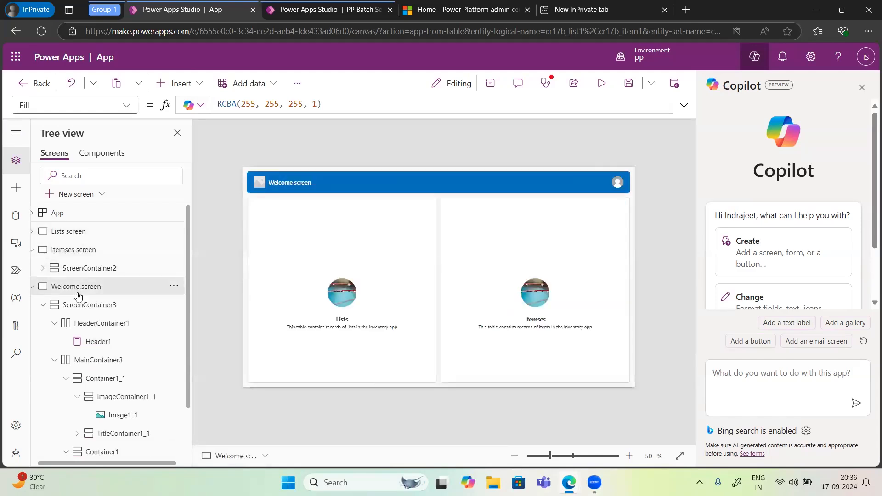
{"action": "scroll", "coordinate": [82, 386], "scroll_direction": "down", "scroll_amount": 2}
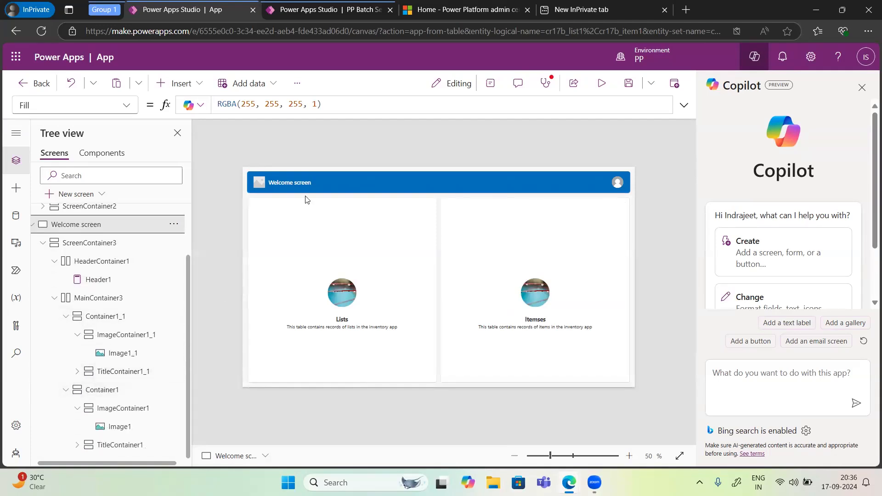
Step: Examine the Welcome screen's header and the OnSelect formulas of the Lists and Itemses title buttons
{"action": "left_click", "coordinate": [307, 183]}
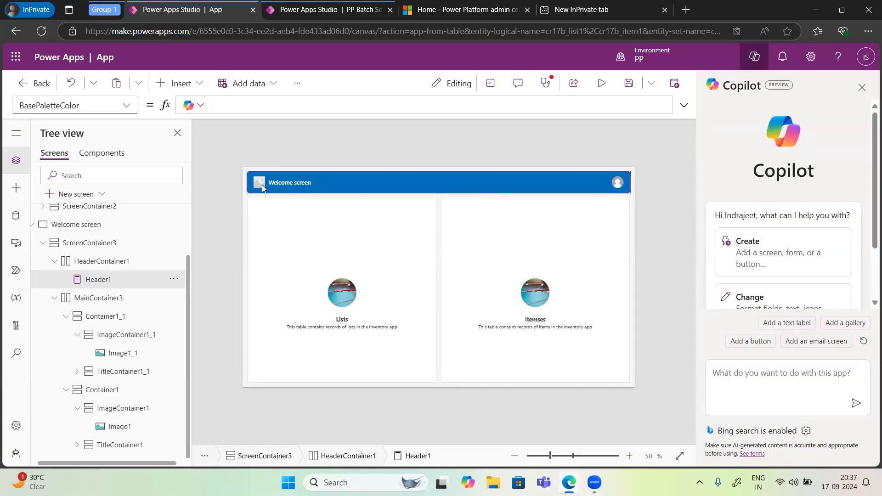
{"action": "left_click", "coordinate": [344, 323]}
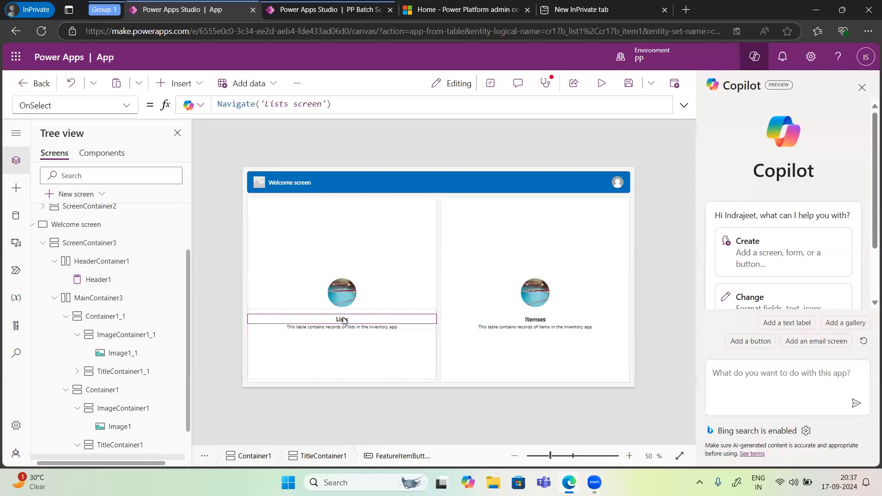
{"action": "left_click", "coordinate": [542, 324]}
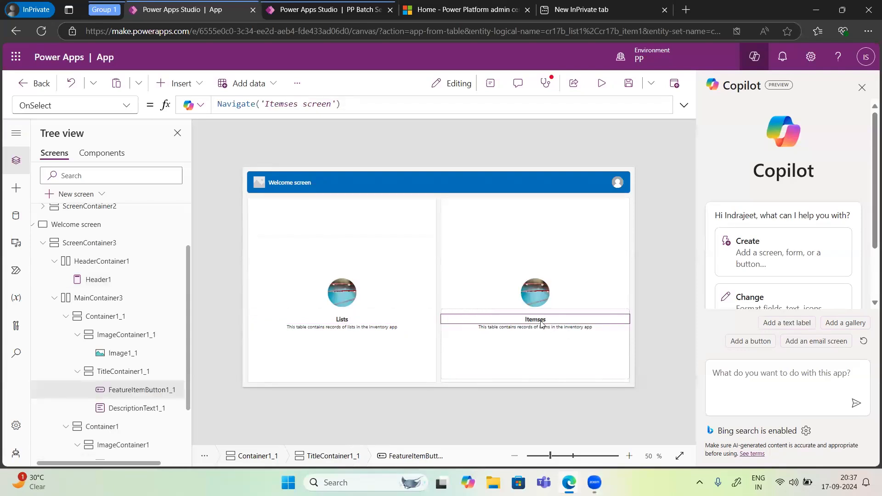
Step: Close Copilot and preview the app, browsing the Lists screen's records before returning to the Welcome screen
{"action": "left_click", "coordinate": [861, 88]}
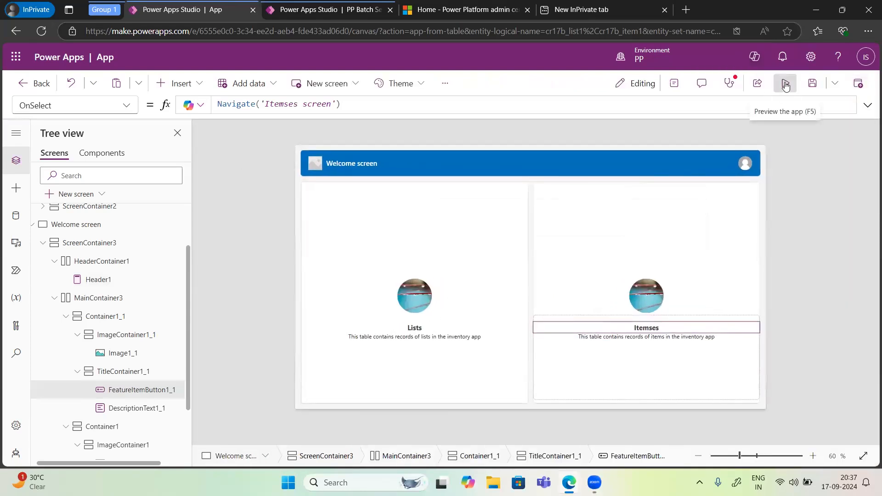
{"action": "left_click", "coordinate": [784, 84]}
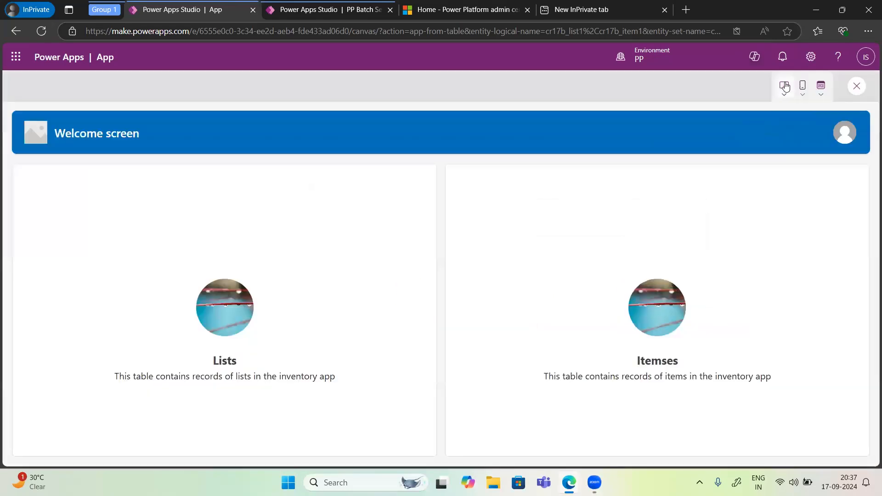
{"action": "left_click", "coordinate": [225, 363]}
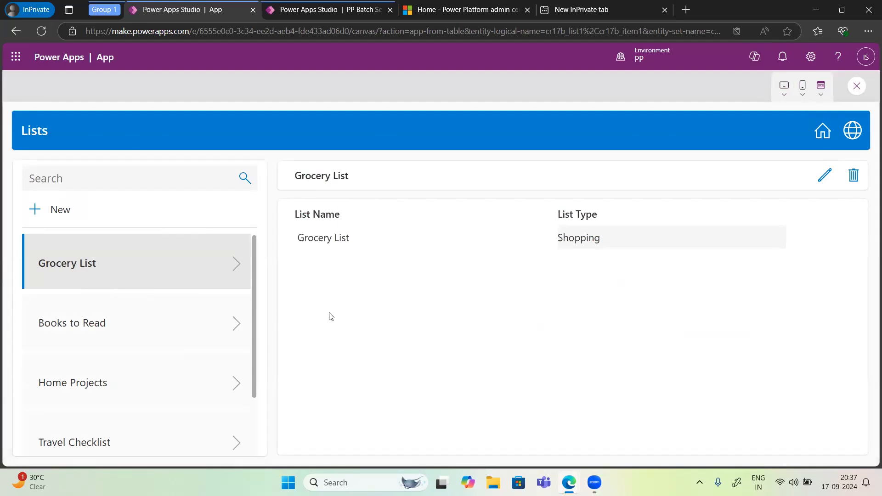
{"action": "scroll", "coordinate": [141, 303], "scroll_direction": "down", "scroll_amount": 2}
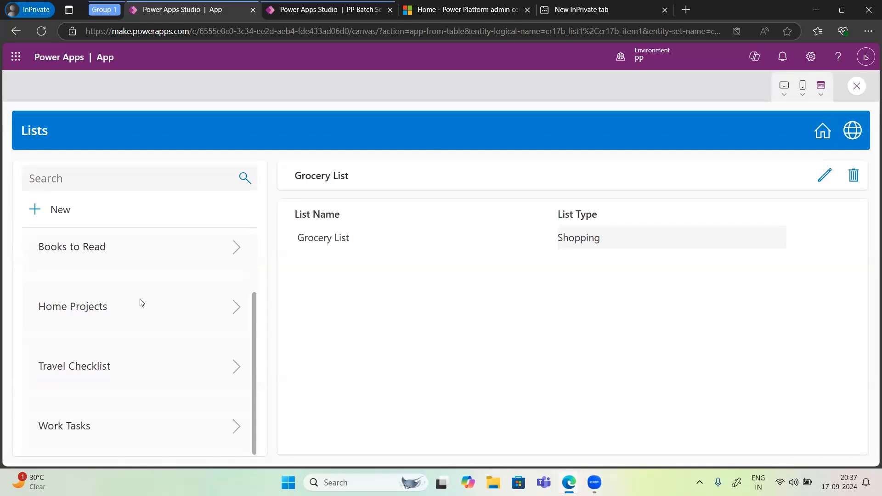
{"action": "left_click", "coordinate": [827, 132]}
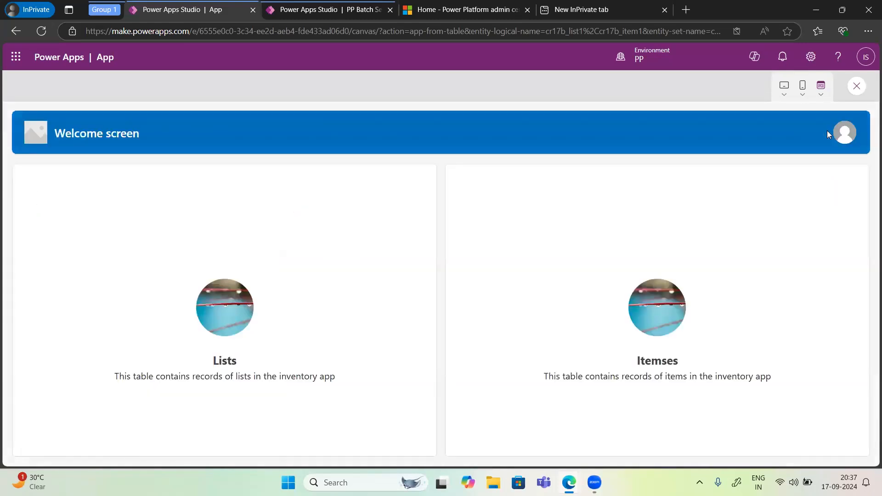
Step: In the preview, open the Itemses screen and save The Great Gatsby record with a quantity of 10
{"action": "right_click", "coordinate": [662, 363]}
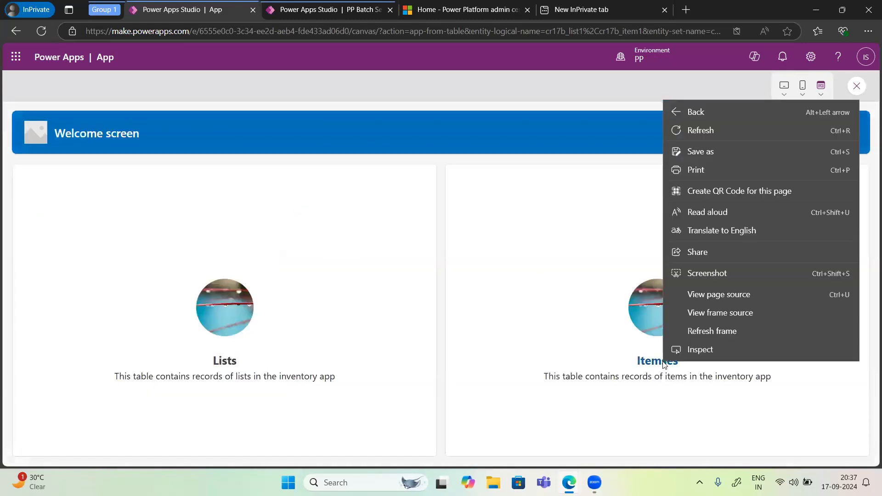
{"action": "left_click", "coordinate": [657, 366]}
{"action": "left_click", "coordinate": [655, 363]}
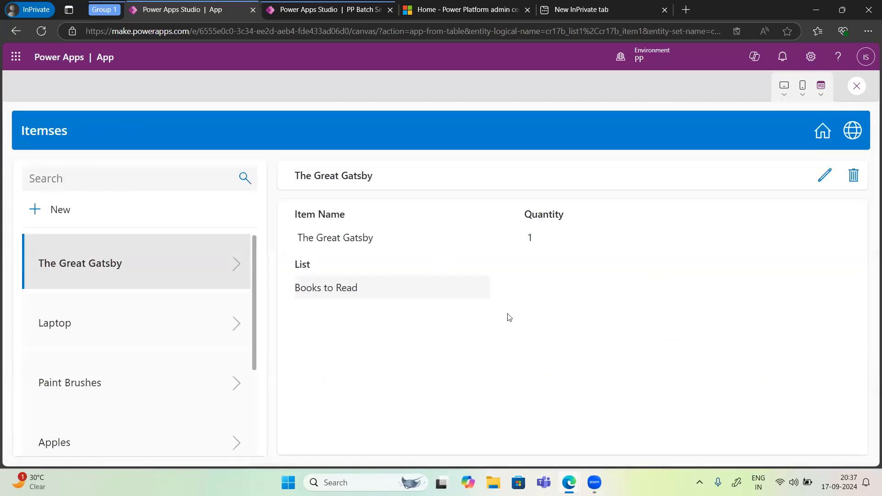
{"action": "left_click", "coordinate": [824, 177]}
{"action": "left_click", "coordinate": [554, 229]}
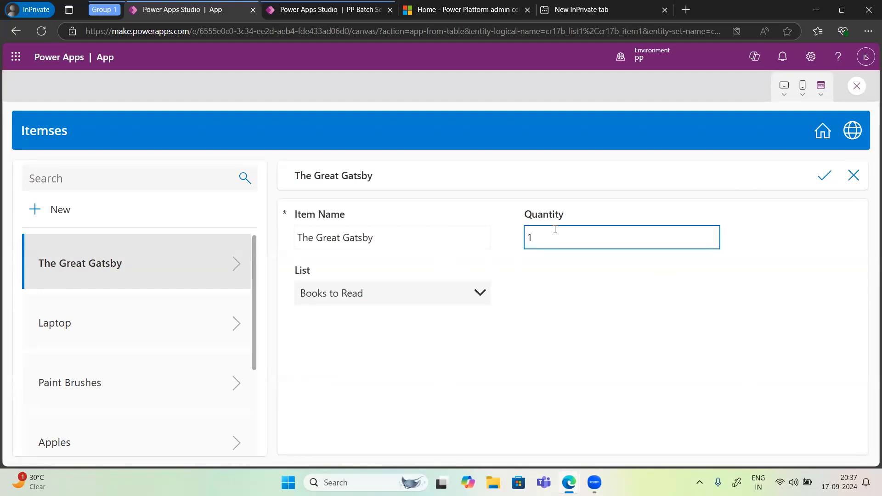
{"action": "type", "text": "0"}
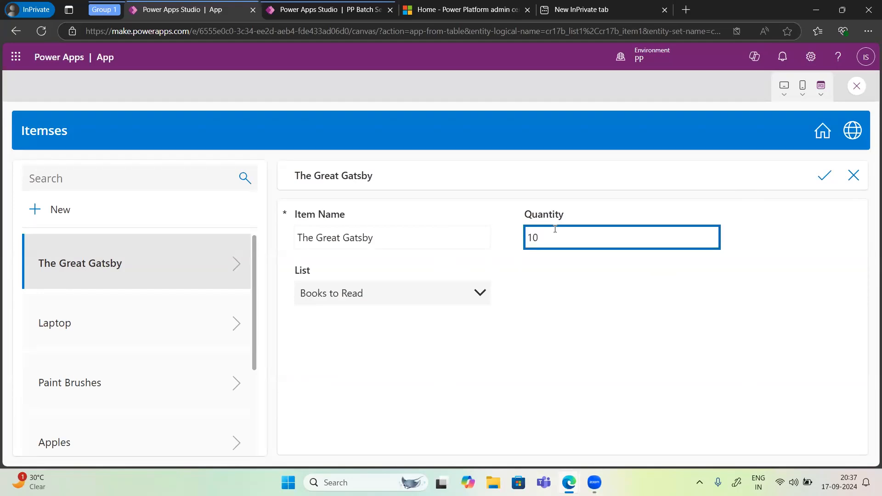
{"action": "left_click", "coordinate": [817, 184]}
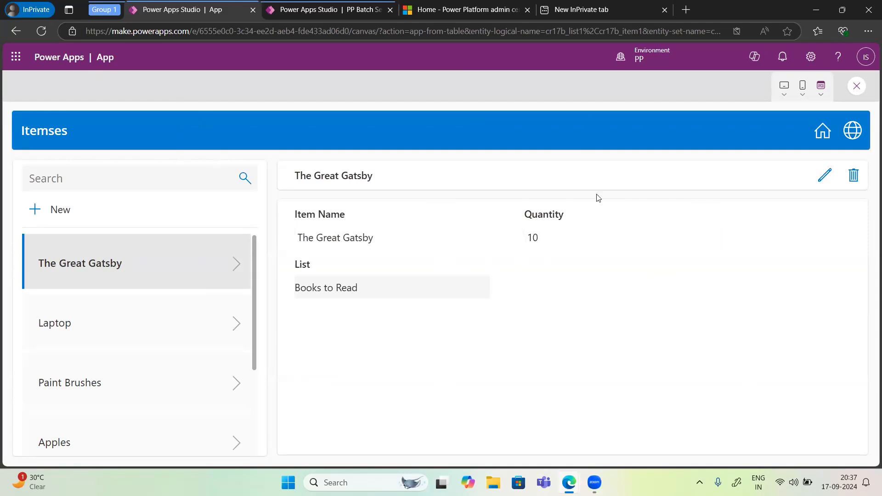
Step: Open The Great Gatsby's edit form again and cancel it, then exit the app preview and dismiss the tip
{"action": "left_click", "coordinate": [825, 176]}
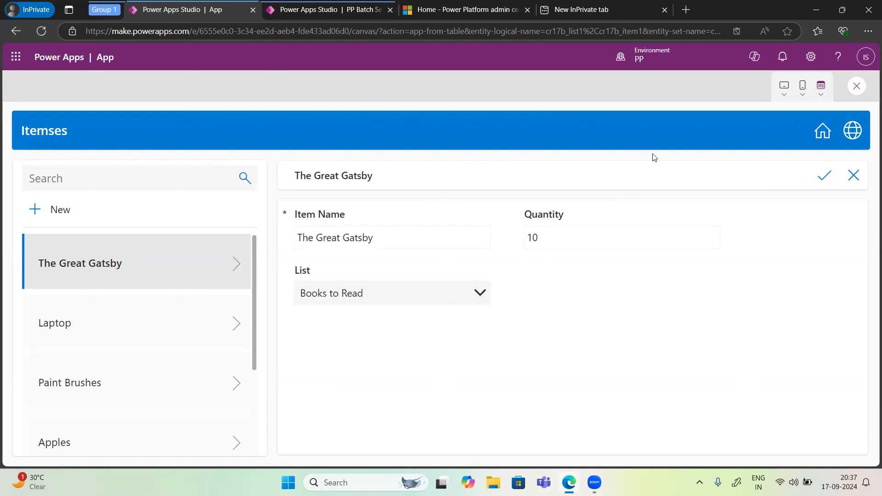
{"action": "left_click", "coordinate": [853, 177]}
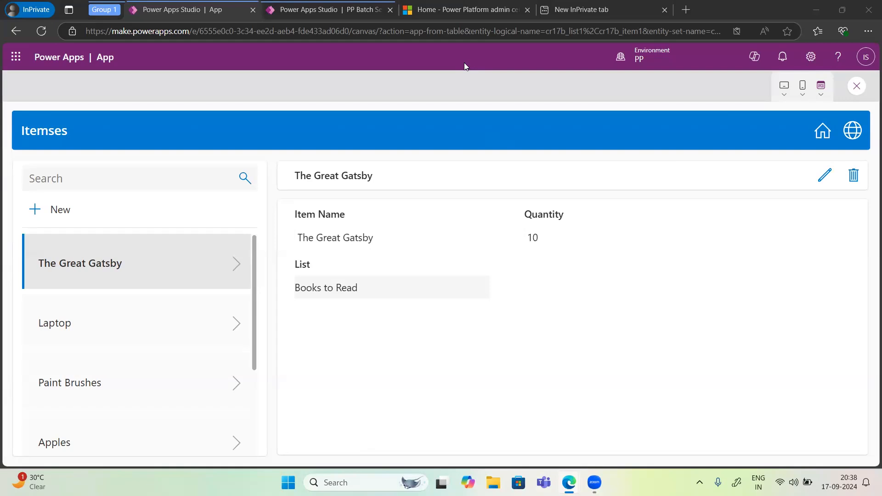
{"action": "mouse_move", "coordinate": [856, 125]}
{"action": "left_click", "coordinate": [856, 87]}
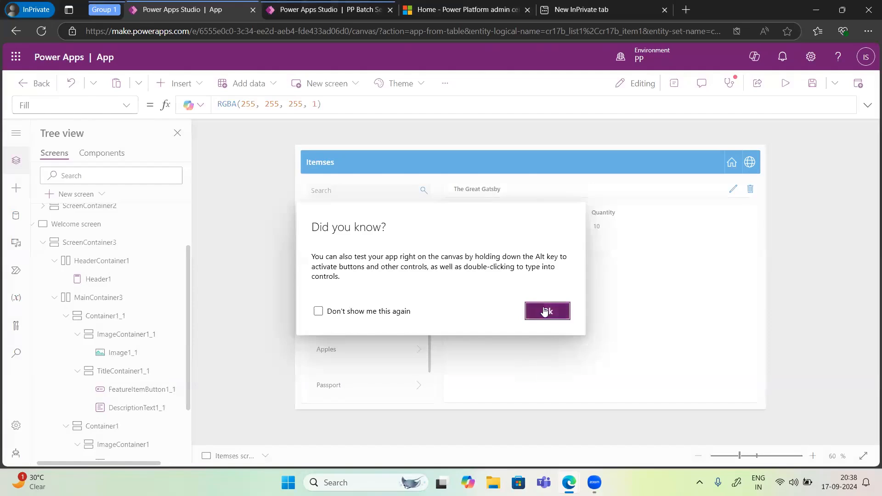
{"action": "left_click", "coordinate": [545, 312]}
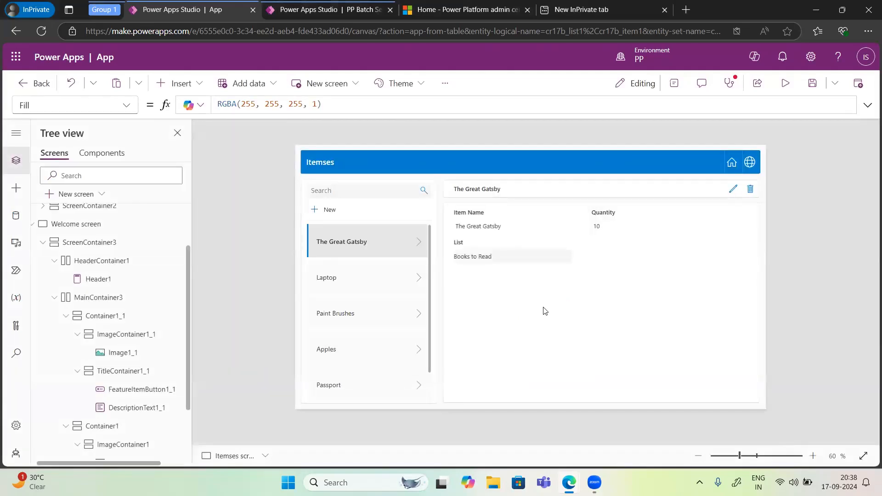
Step: Look through the Welcome screen's controls in the tree and the control types available for insertion
{"action": "scroll", "coordinate": [136, 408], "scroll_direction": "down", "scroll_amount": 2}
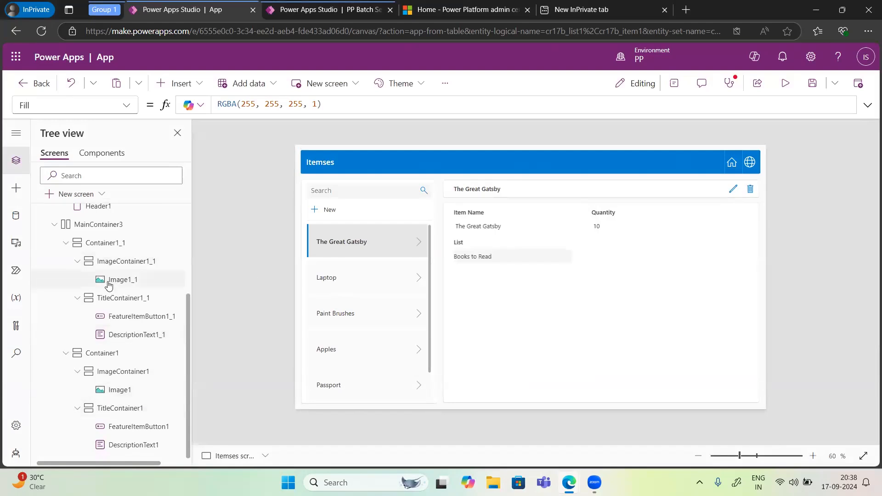
{"action": "scroll", "coordinate": [109, 278], "scroll_direction": "up", "scroll_amount": 1}
{"action": "scroll", "coordinate": [108, 278], "scroll_direction": "up", "scroll_amount": 3}
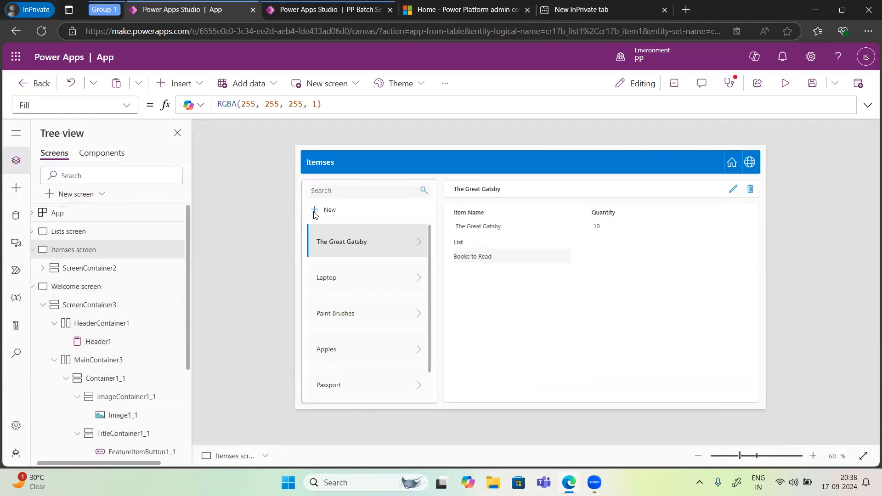
{"action": "left_click", "coordinate": [184, 84]}
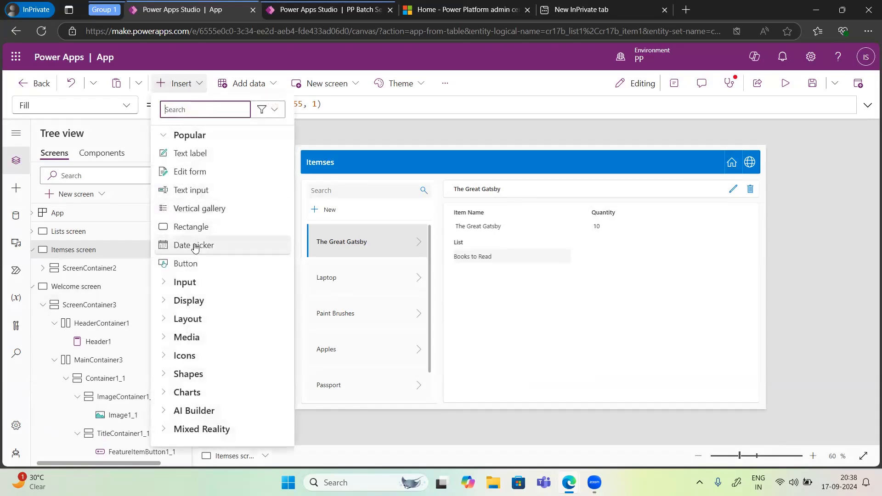
{"action": "left_click", "coordinate": [347, 127]}
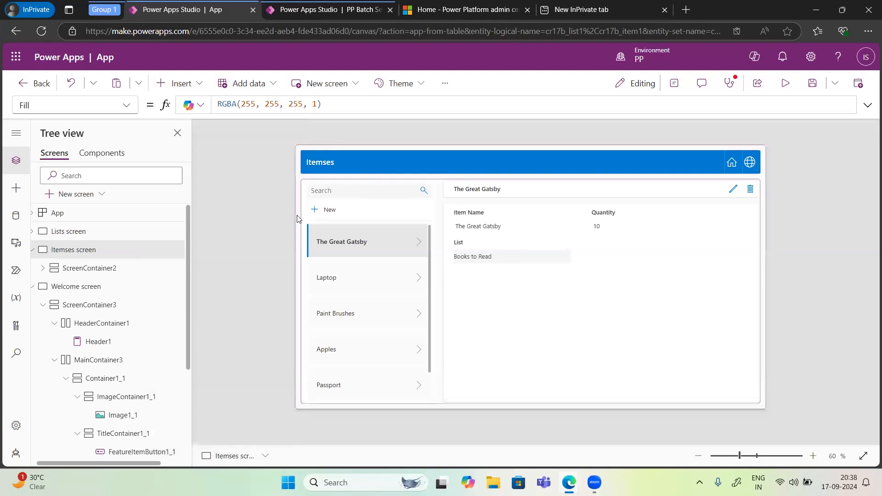
Step: Preview the app again from the Itemses screen, return to its Welcome screen, and exit the preview
{"action": "left_click", "coordinate": [784, 86]}
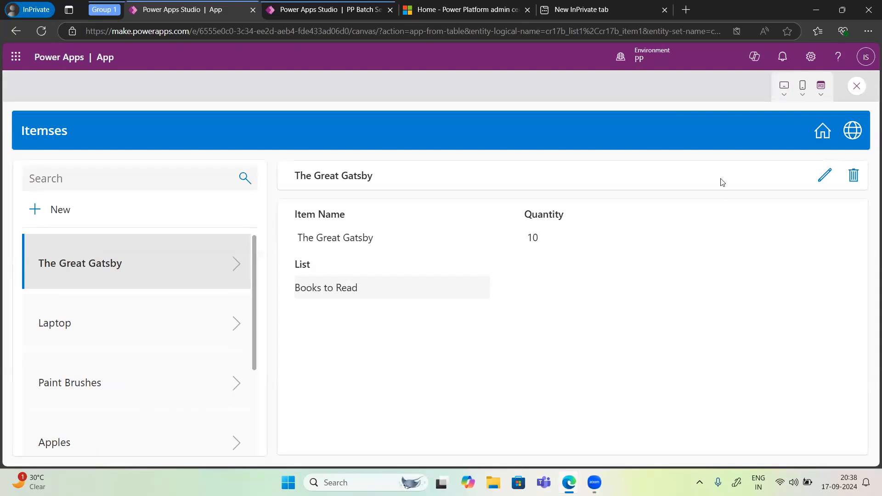
{"action": "left_click", "coordinate": [821, 134]}
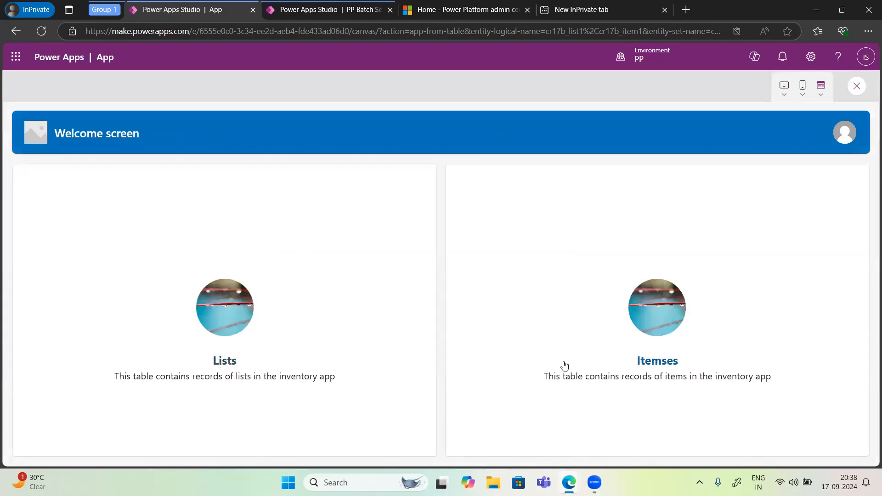
{"action": "right_click", "coordinate": [856, 88]}
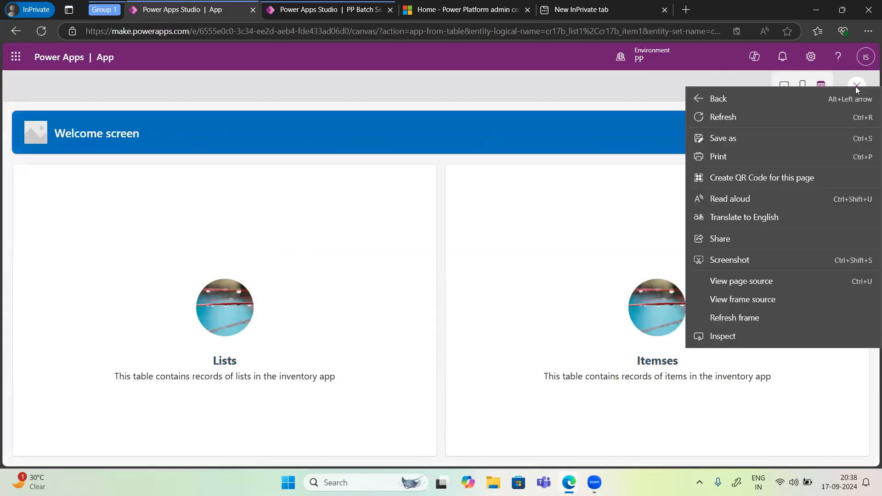
{"action": "left_click", "coordinate": [547, 128]}
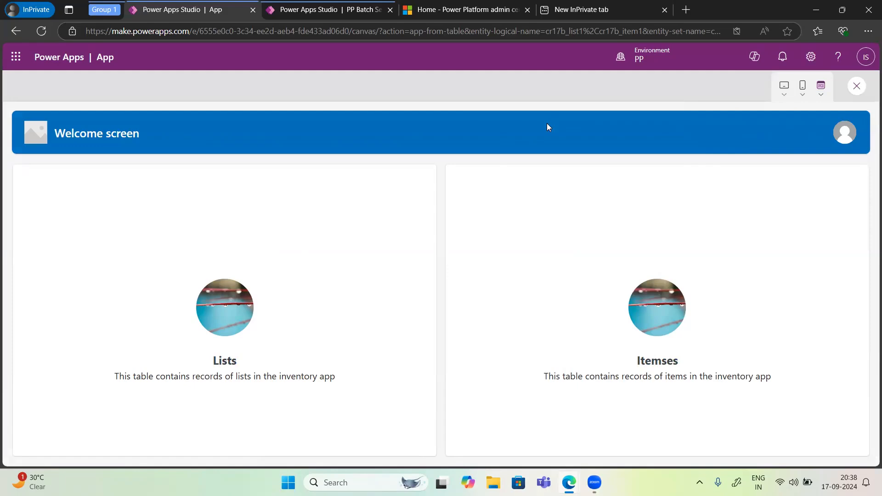
{"action": "left_click", "coordinate": [857, 87]}
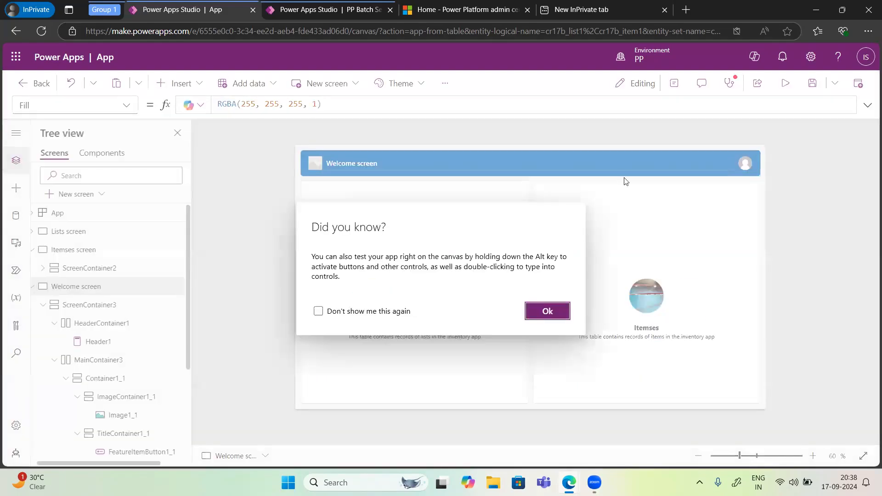
Step: Dismiss the tip, ask Copilot to "Add backward icon in the page", and move the new icon just below the Welcome screen's header
{"action": "left_click", "coordinate": [547, 310]}
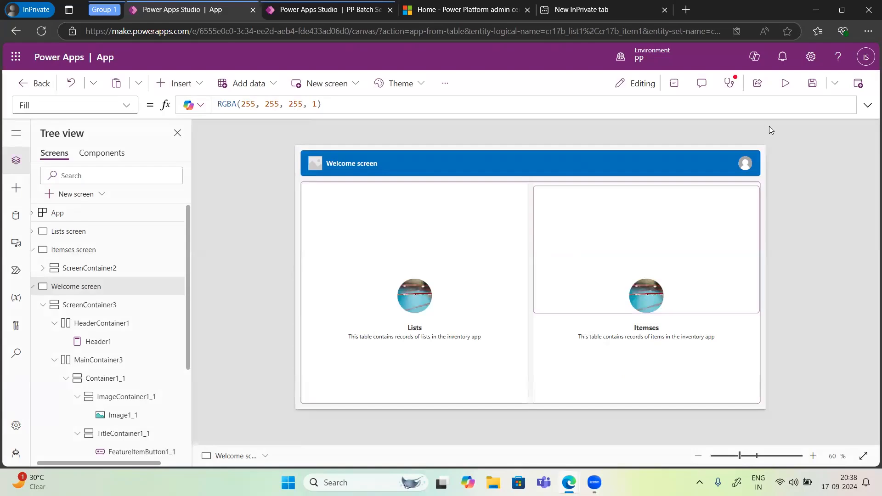
{"action": "left_click", "coordinate": [754, 56]}
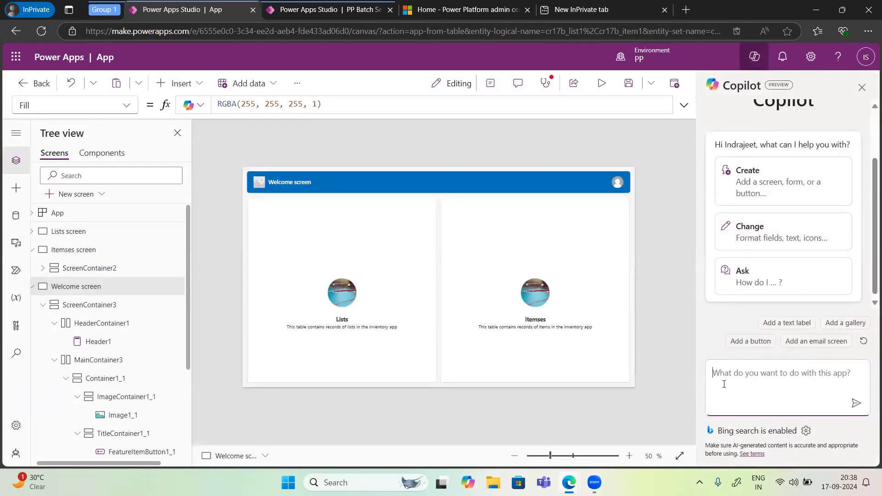
{"action": "type", "text": "Add"}
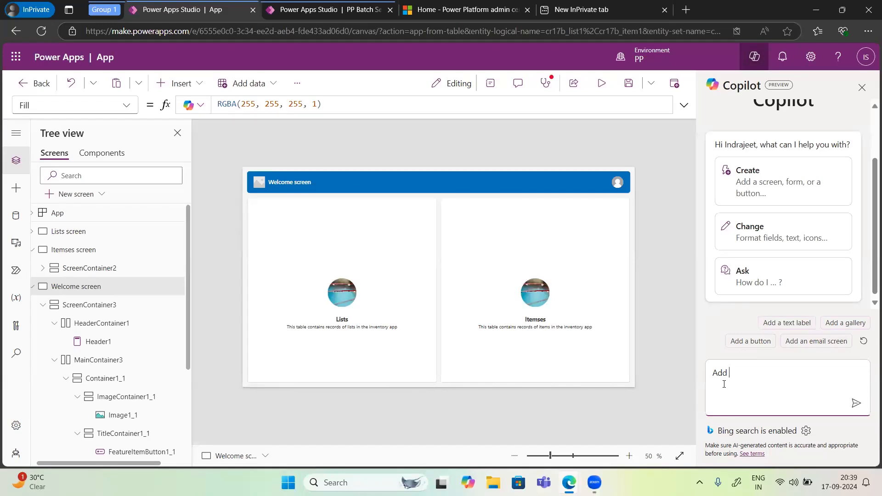
{"action": "type", "text": "backward icon in the page"}
{"action": "key", "text": "Return"}
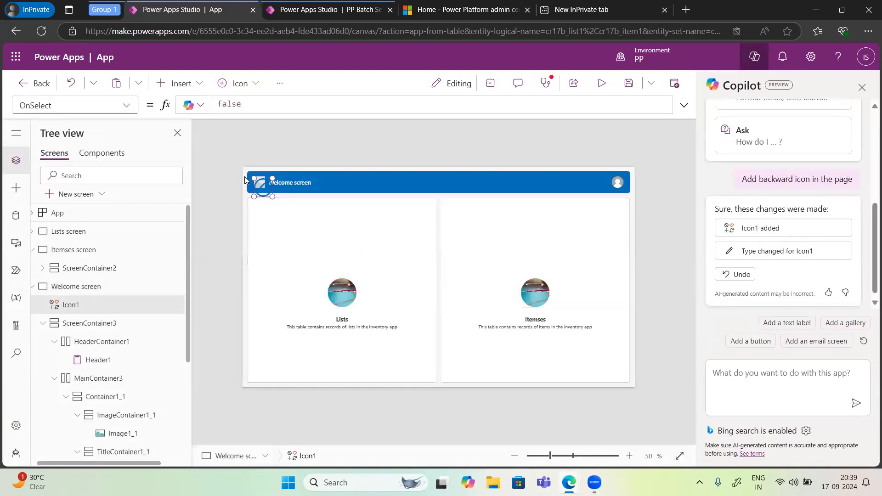
{"action": "left_click_drag", "start_coordinate": [274, 210], "coordinate": [276, 212]}
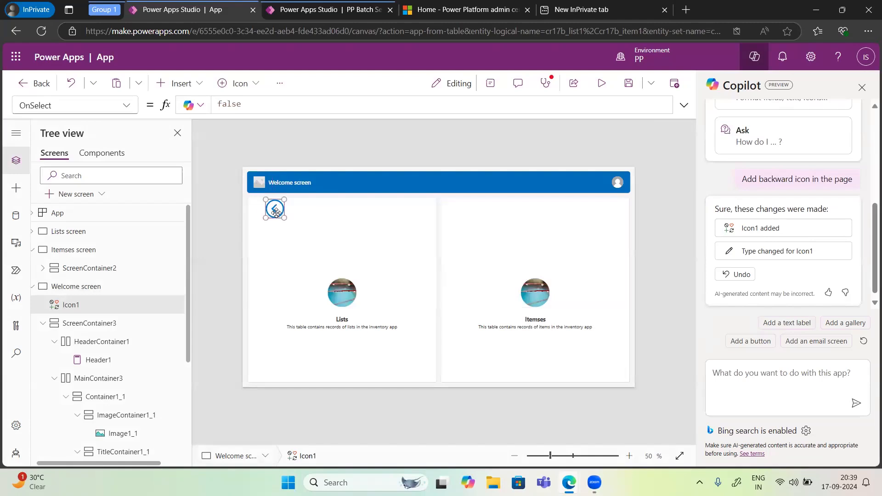
Step: Try asking Copilot to "Set on select property of backward button to lists screen"
{"action": "left_click", "coordinate": [729, 373]}
{"action": "type", "text": "Set on s"}
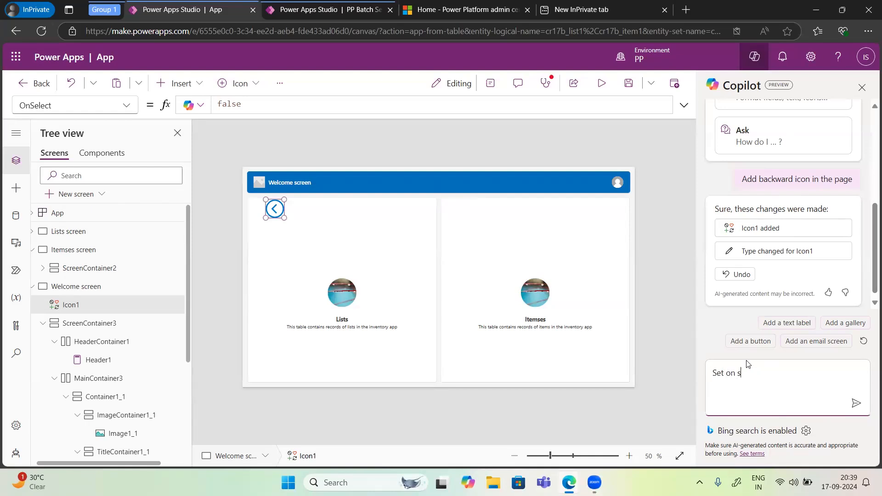
{"action": "type", "text": "elect property of backward bu"}
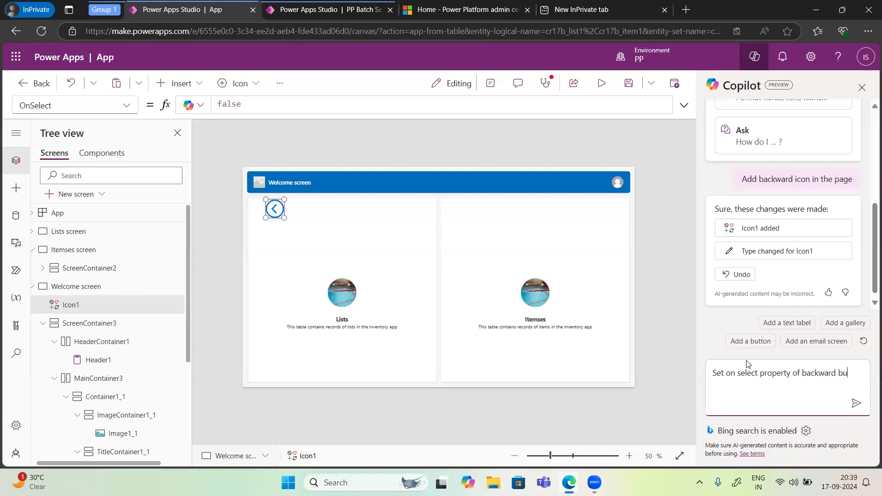
{"action": "type", "text": "tton to"}
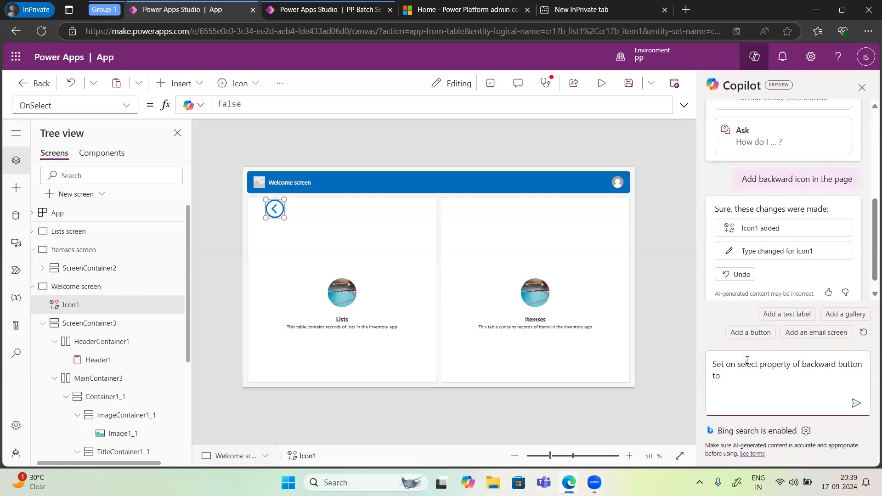
{"action": "type", "text": " lists screen"}
{"action": "left_click", "coordinate": [855, 402]}
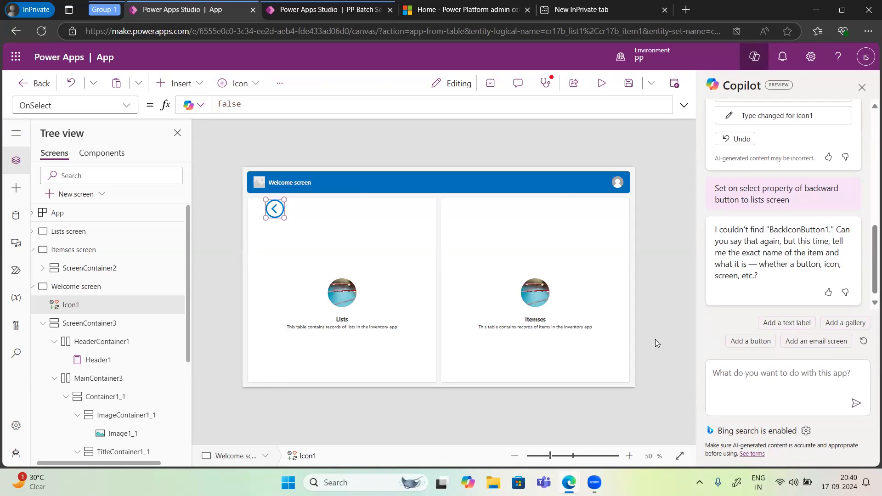
Step: Check the backward icon's name in the tree and ask Copilot to "Set icon1 icon onselect property to true"
{"action": "double_click", "coordinate": [74, 307]}
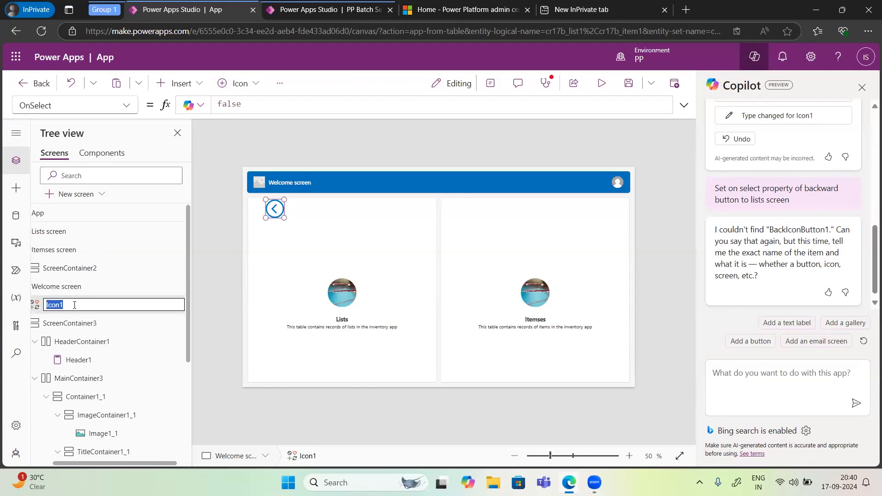
{"action": "left_click", "coordinate": [774, 369]}
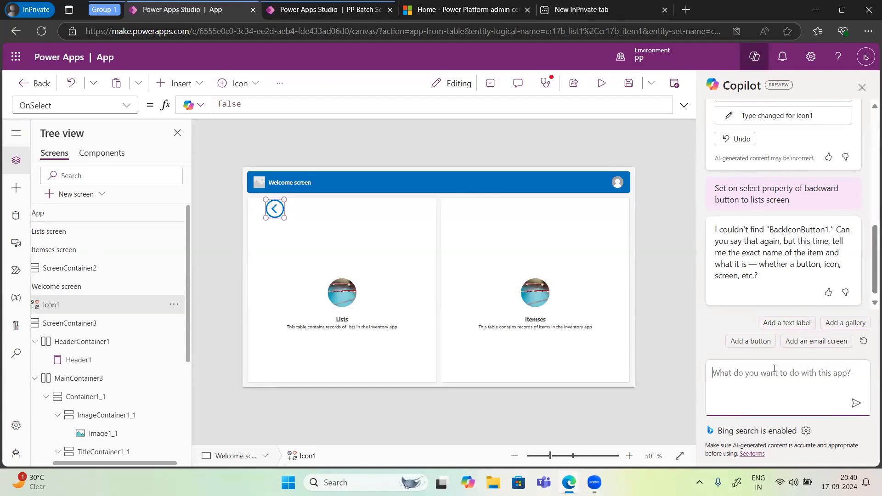
{"action": "type", "text": "Setc"}
{"action": "key", "text": "BackSpace"}
{"action": "key", "text": "BackSpace"}
{"action": "type", "text": "icon"}
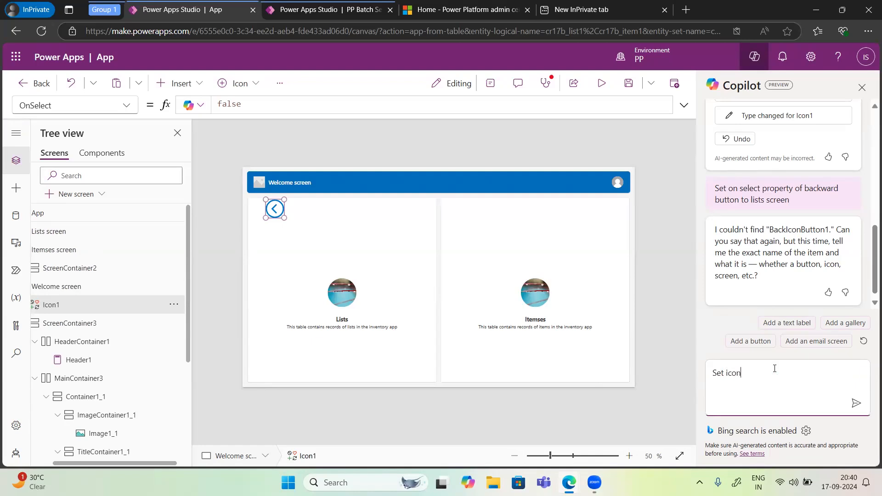
{"action": "type", "text": "1 icon onselect property to true"}
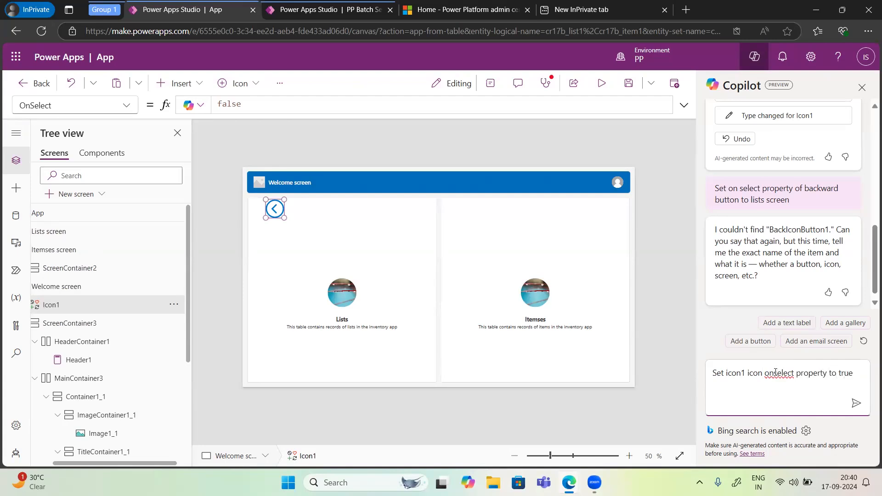
{"action": "left_click", "coordinate": [856, 403]}
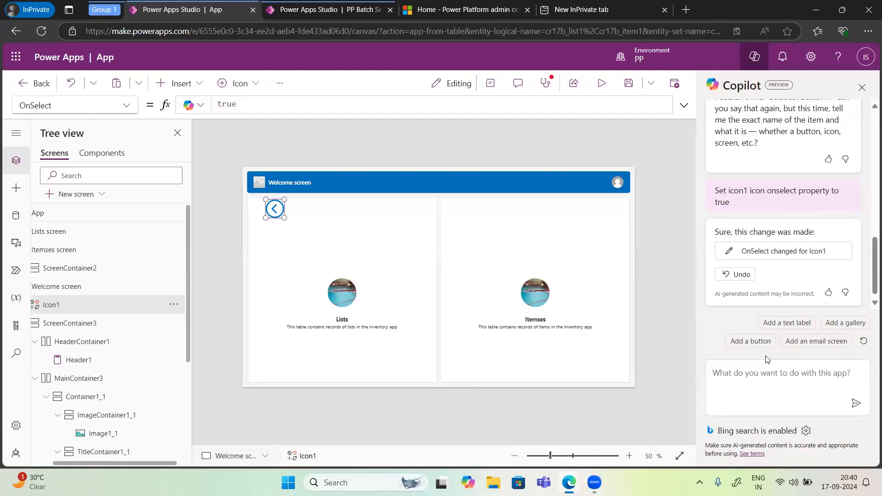
Step: Review the Copilot conversation and compare the last request with the icon's OnSelect formula
{"action": "scroll", "coordinate": [768, 189], "scroll_direction": "up", "scroll_amount": 10}
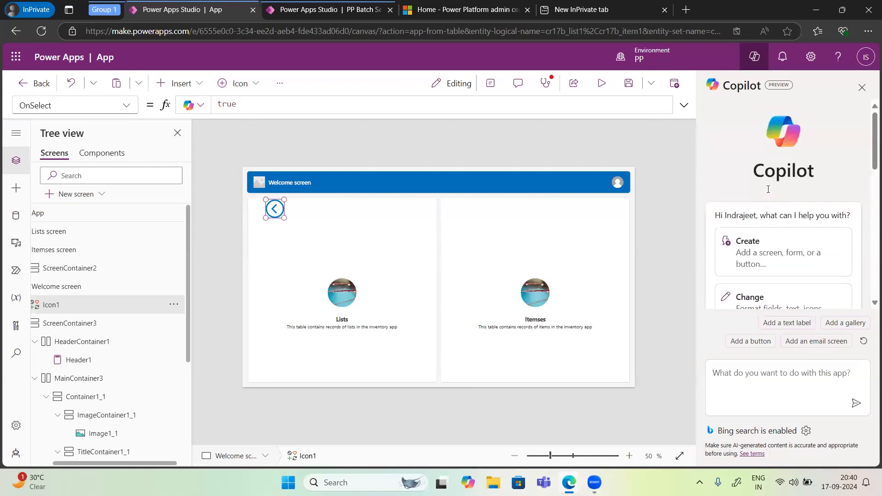
{"action": "scroll", "coordinate": [768, 189], "scroll_direction": "down", "scroll_amount": 10}
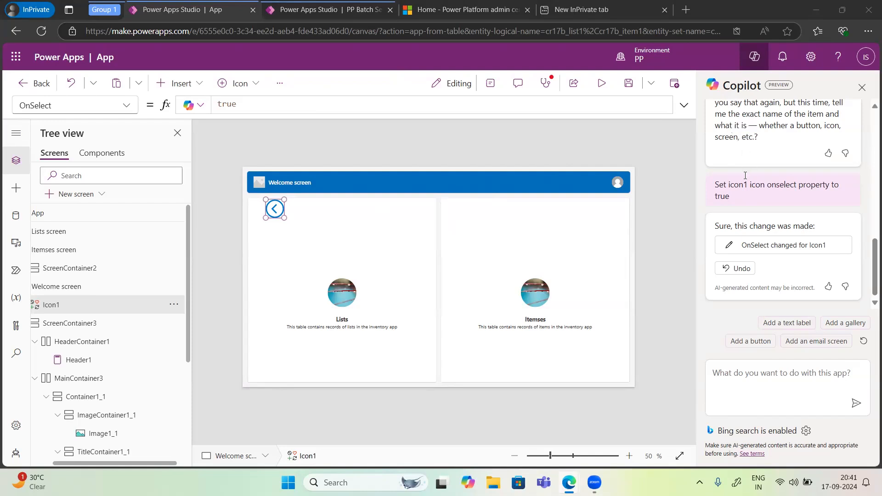
{"action": "left_click_drag", "start_coordinate": [741, 199], "coordinate": [716, 183]}
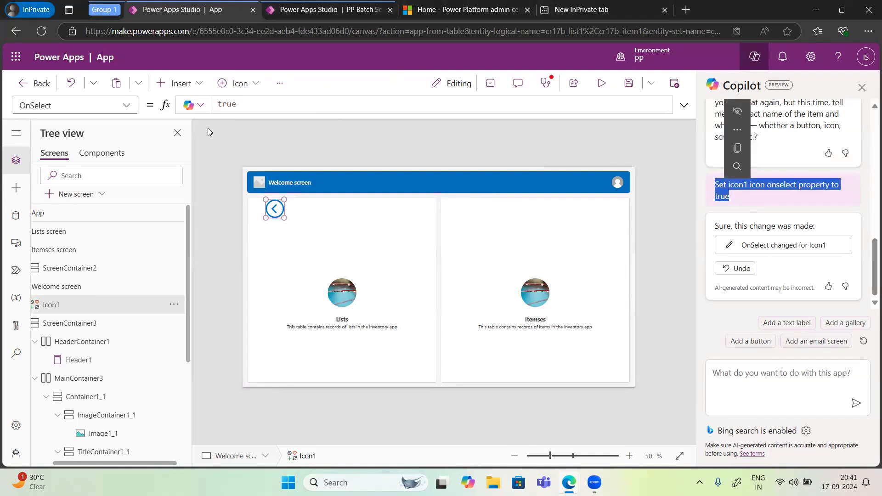
{"action": "double_click", "coordinate": [241, 103]}
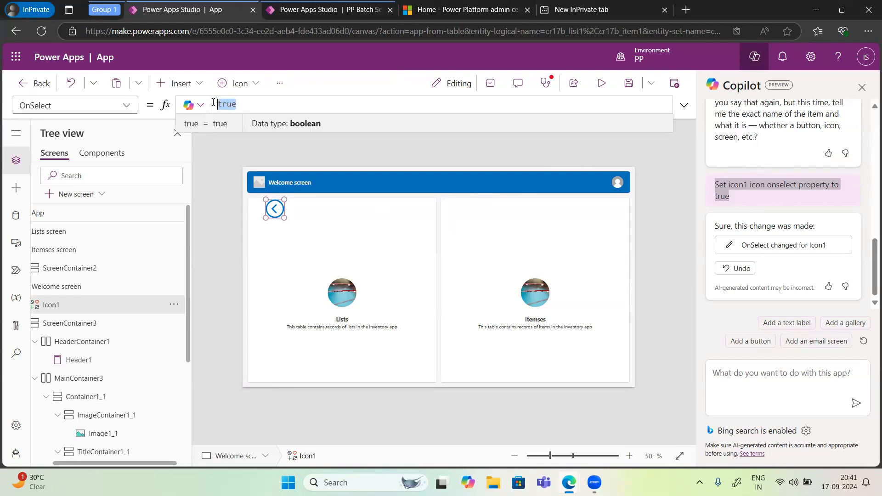
{"action": "left_click", "coordinate": [772, 373]}
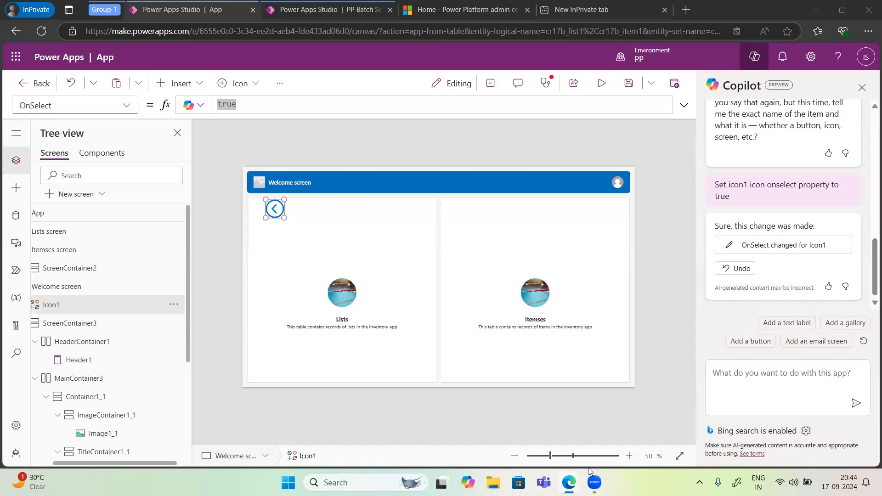
Step: Switch to the PowerApps.pptx presentation in the other Edge window to show the Agenda slide
{"action": "mouse_move", "coordinate": [569, 483]}
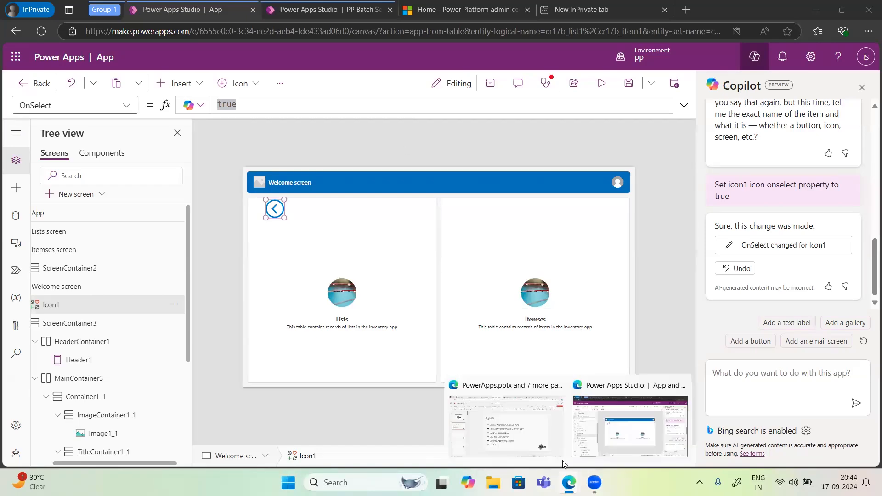
{"action": "left_click", "coordinate": [528, 434]}
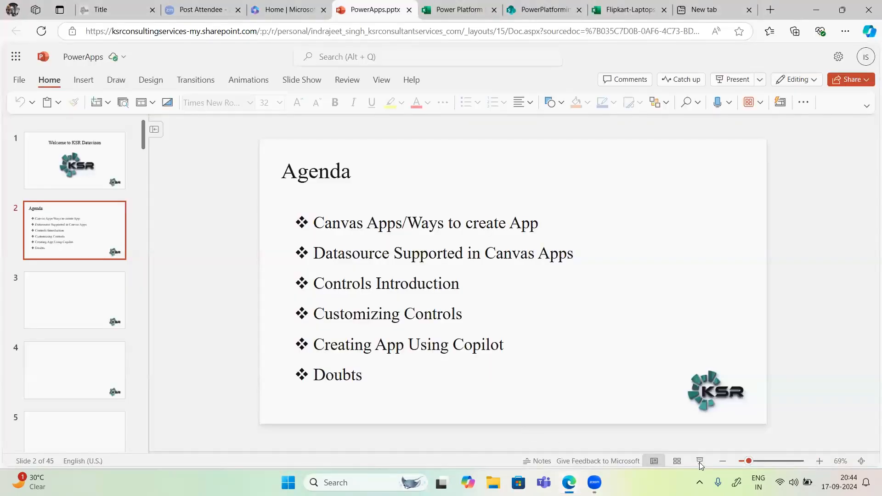
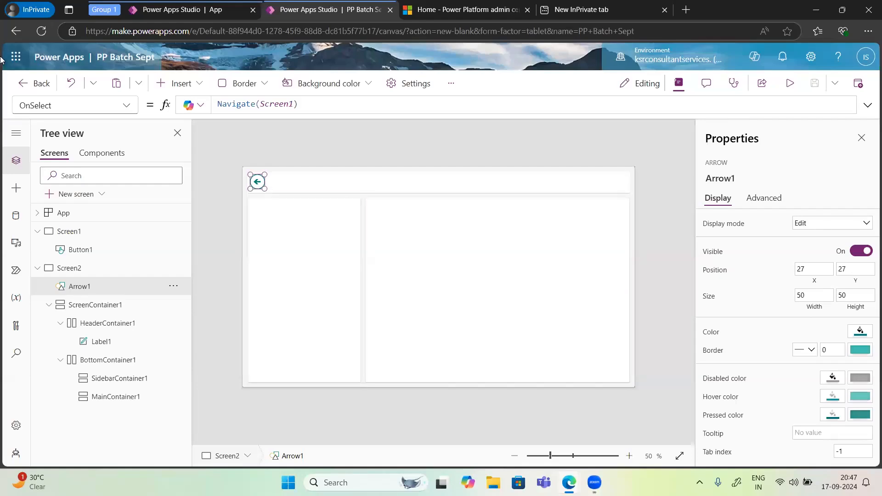
Step: Leave the PP Batch Sept canvas app for the Power Apps home page, discarding any unsaved changes
{"action": "left_click", "coordinate": [37, 87]}
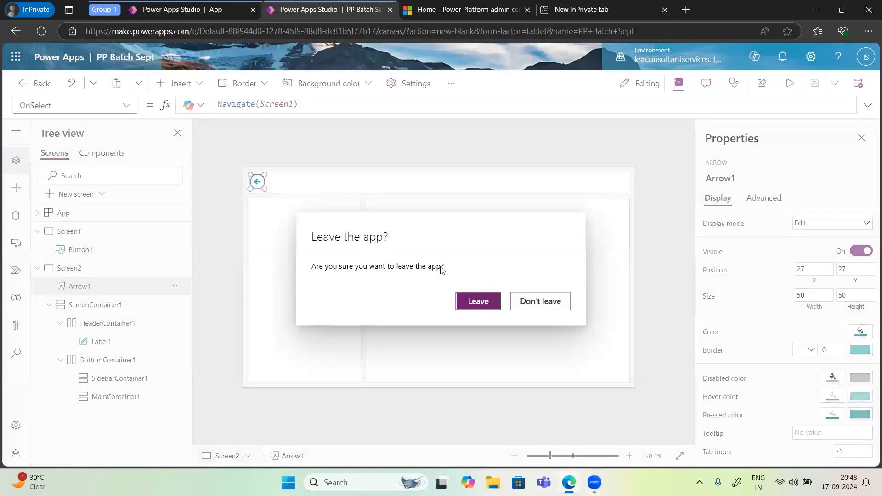
{"action": "left_click", "coordinate": [478, 301]}
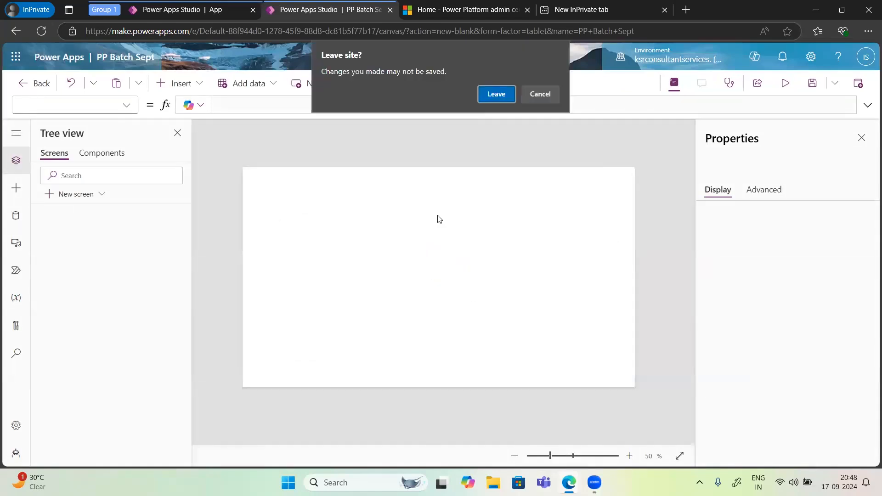
{"action": "left_click", "coordinate": [490, 96]}
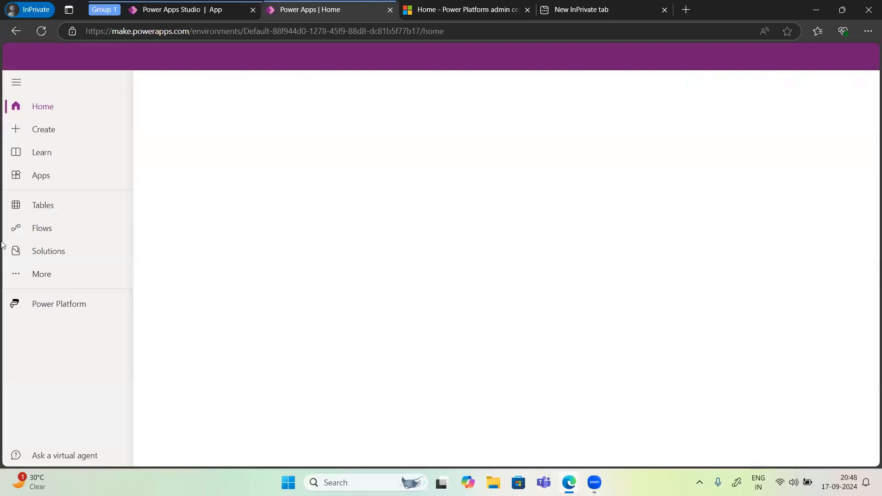
Step: Find the Currency table among the environment's recommended tables and open its details page
{"action": "left_click", "coordinate": [50, 215]}
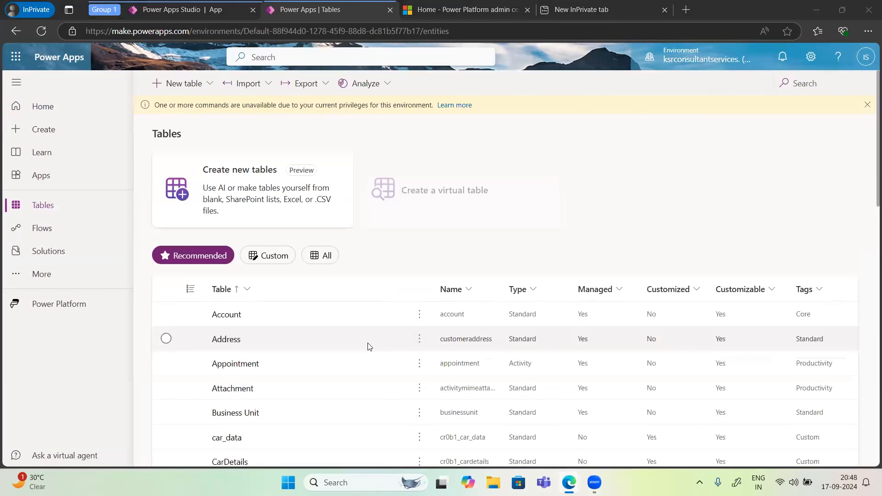
{"action": "scroll", "coordinate": [293, 357], "scroll_direction": "down", "scroll_amount": 5}
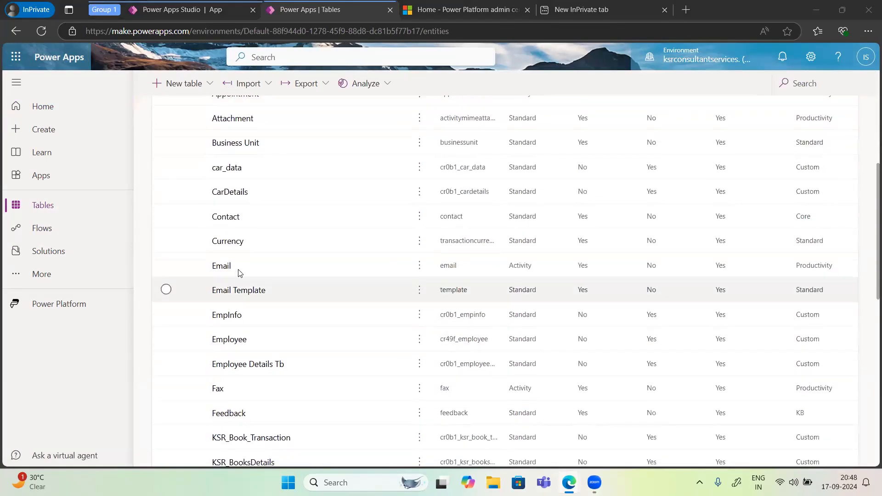
{"action": "left_click", "coordinate": [231, 243]}
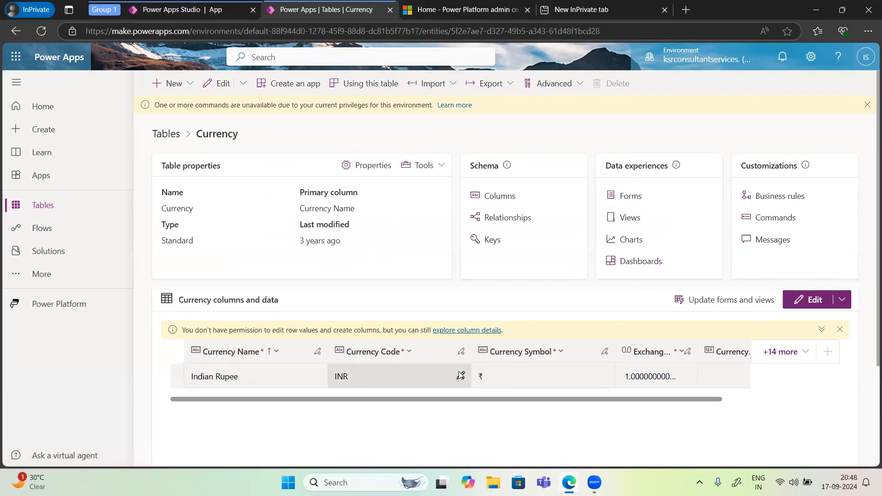
Step: Open the Currency table's data in the full editor and select the last visible cell of the Indian Rupee row
{"action": "scroll", "coordinate": [463, 375], "scroll_direction": "down", "scroll_amount": 1}
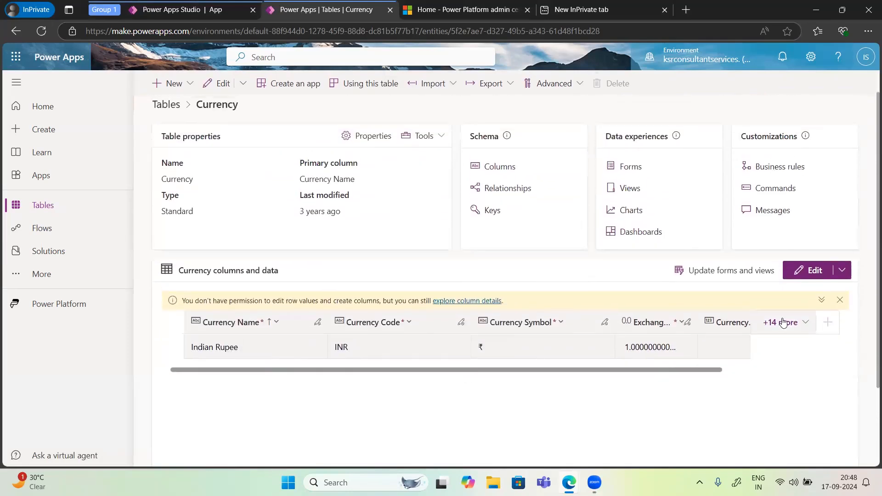
{"action": "left_click", "coordinate": [799, 275]}
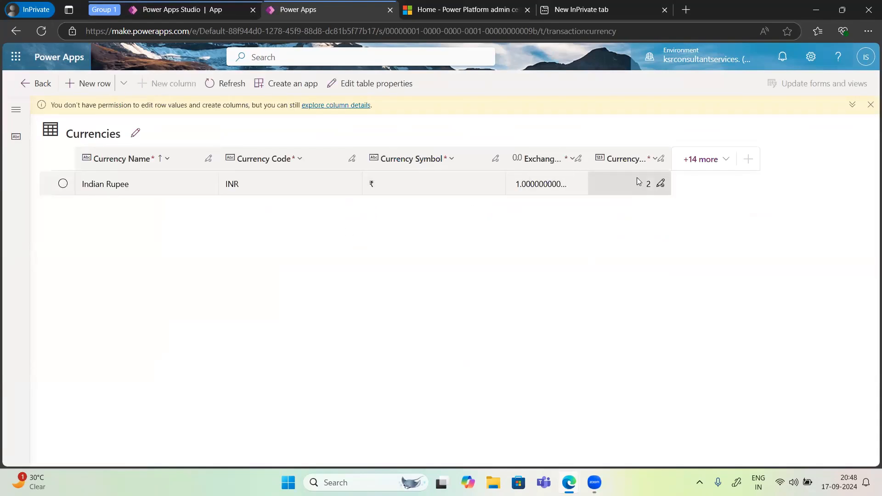
{"action": "left_click", "coordinate": [638, 181]}
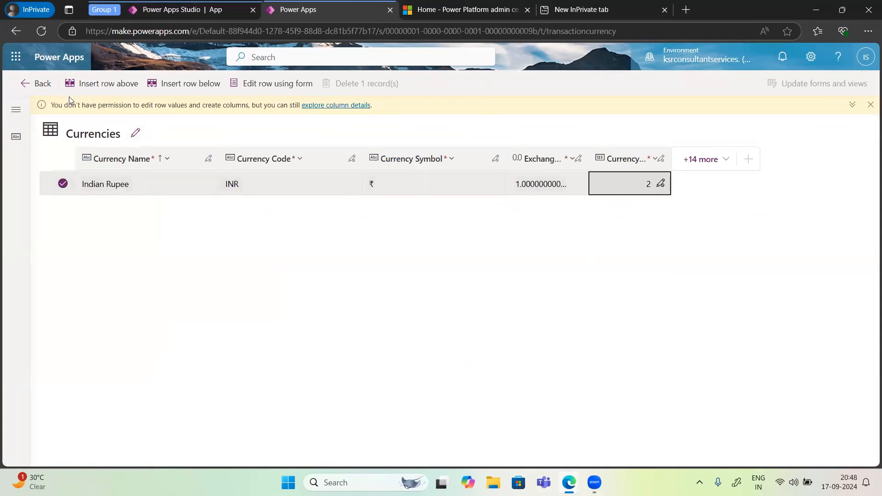
Step: Return to the Currency table's details page and show its data export and import options
{"action": "left_click", "coordinate": [43, 92]}
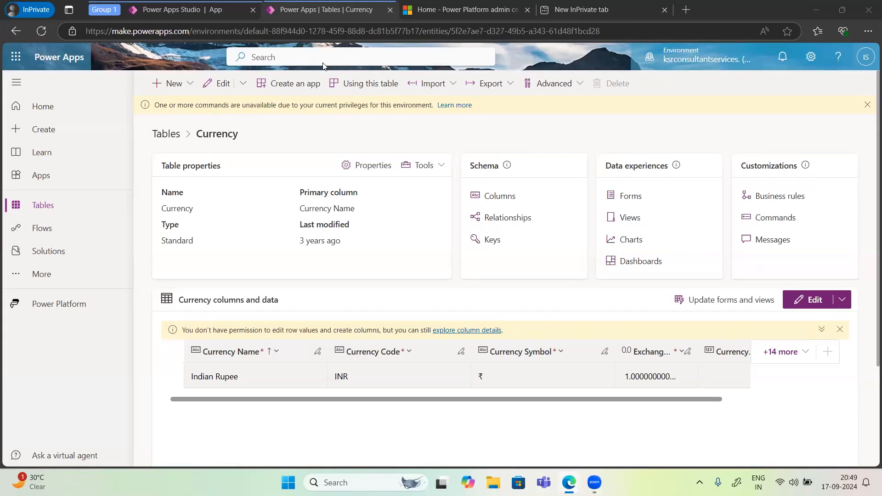
{"action": "left_click", "coordinate": [490, 85]}
{"action": "left_click", "coordinate": [449, 83]}
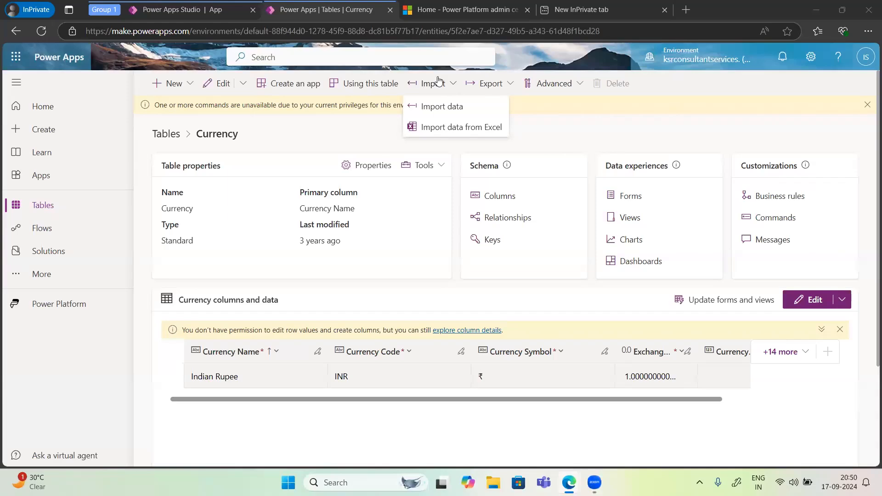
Step: Switch to the PowerApps.pptx presentation in the other Edge window and start its slide show from the Welcome slide
{"action": "mouse_move", "coordinate": [569, 483]}
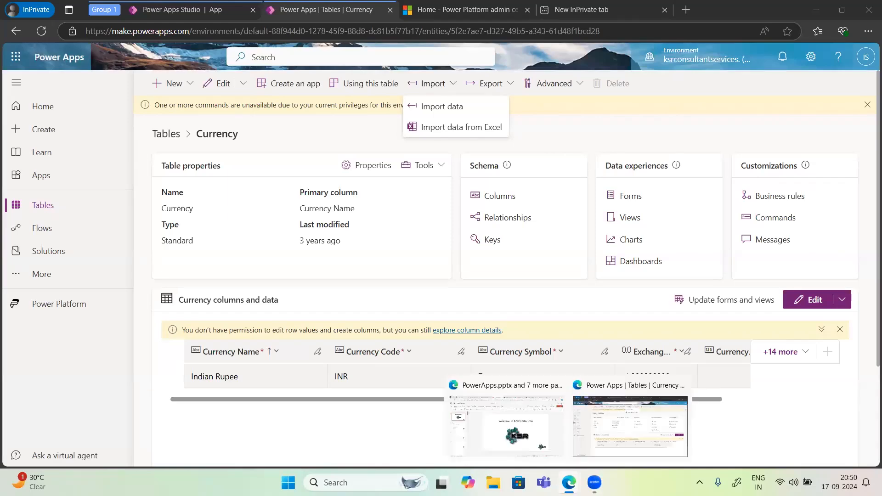
{"action": "left_click", "coordinate": [501, 438]}
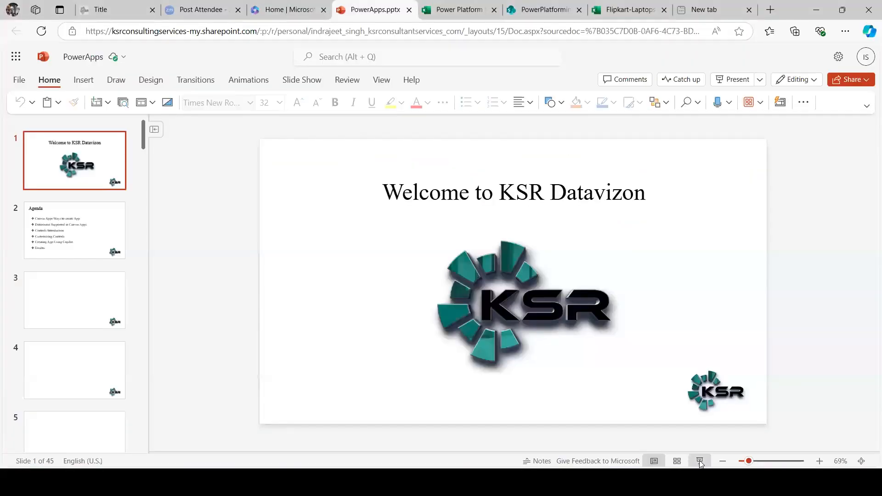
{"action": "left_click", "coordinate": [699, 461]}
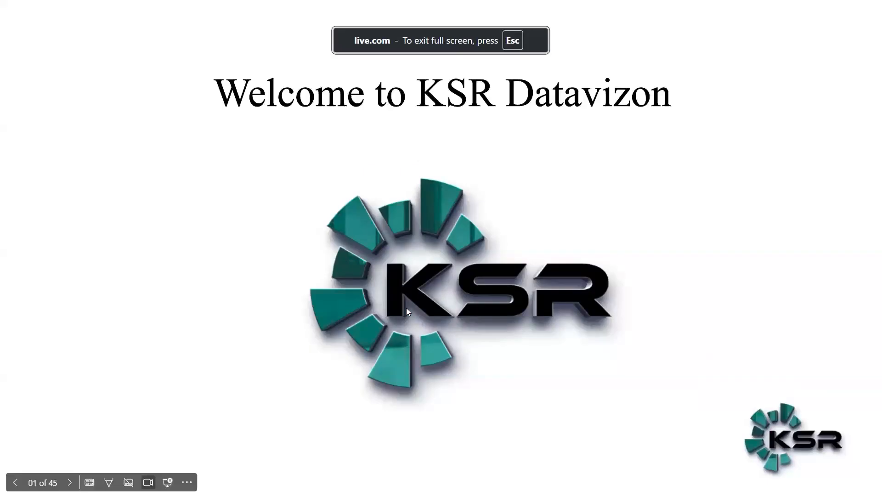